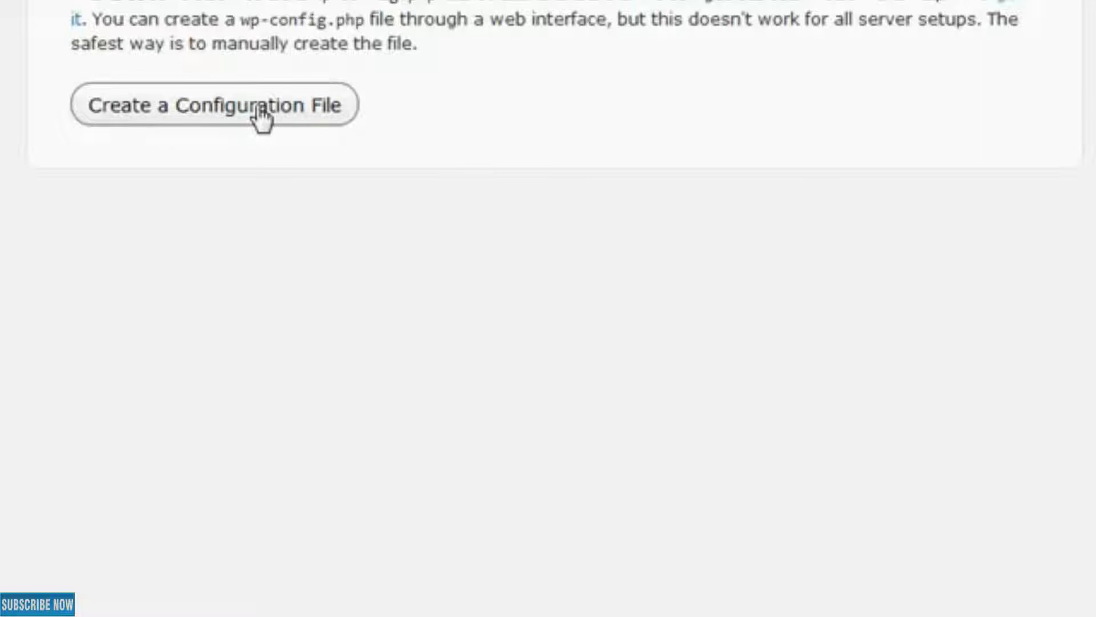
- Create the configuration file for database wordpress with username root, a blank password, host localhost and table prefix wp_, and submit it
click(261, 115)
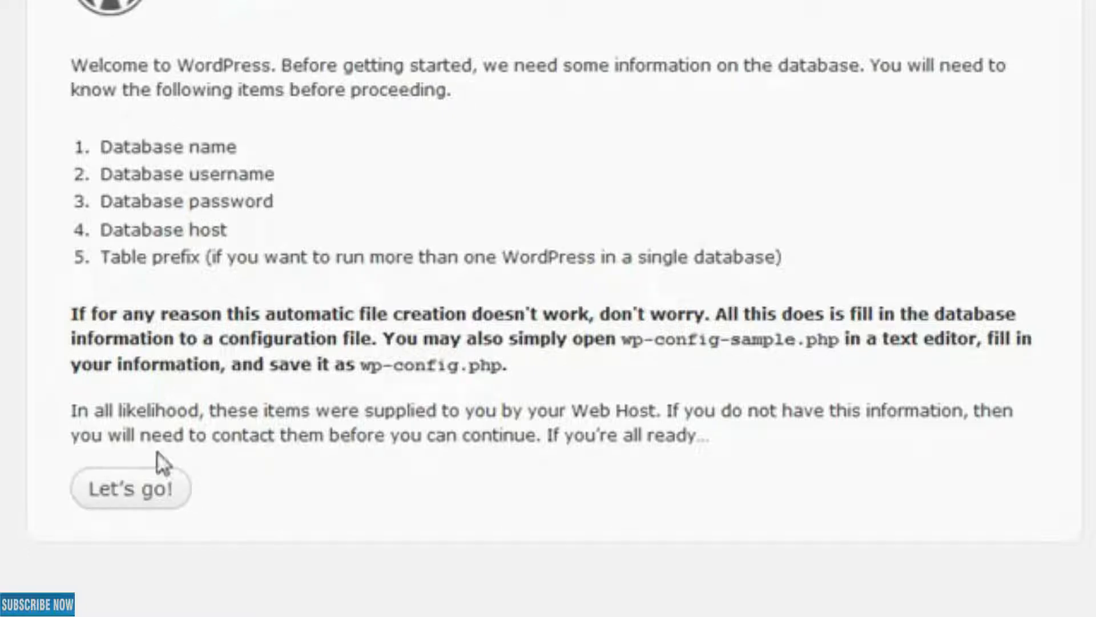
click(131, 497)
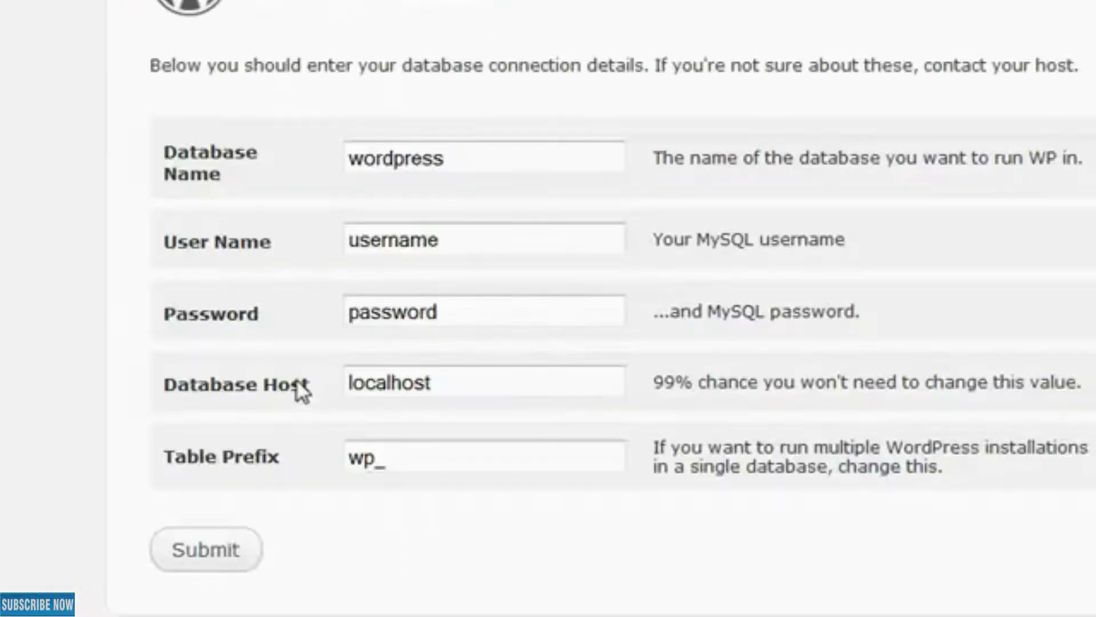
drag(313, 394, 164, 392)
click(438, 392)
click(453, 391)
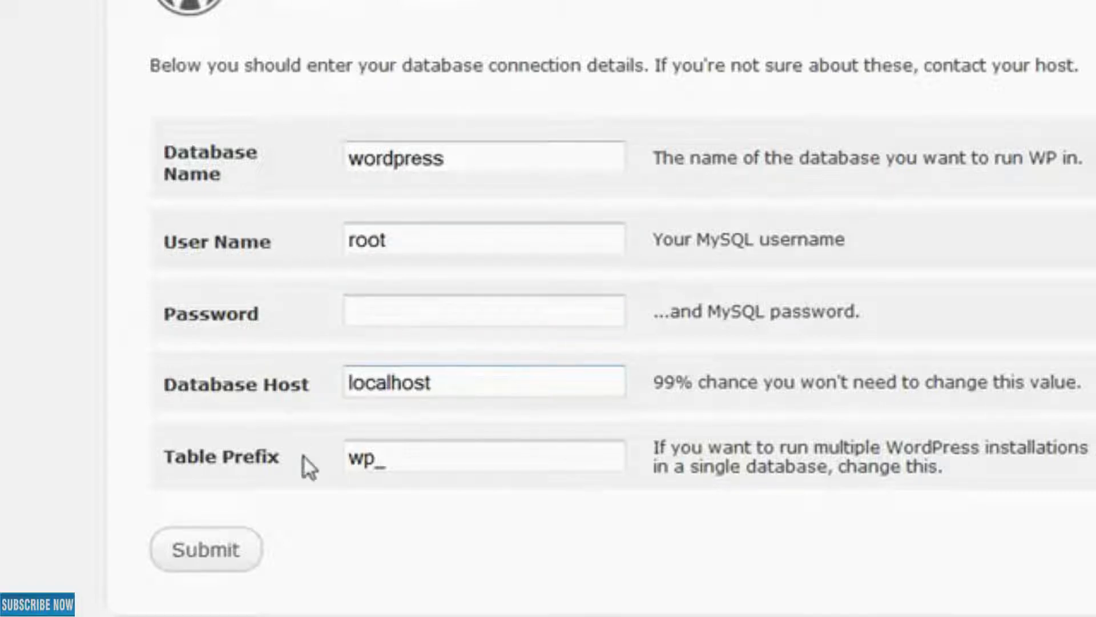
click(403, 460)
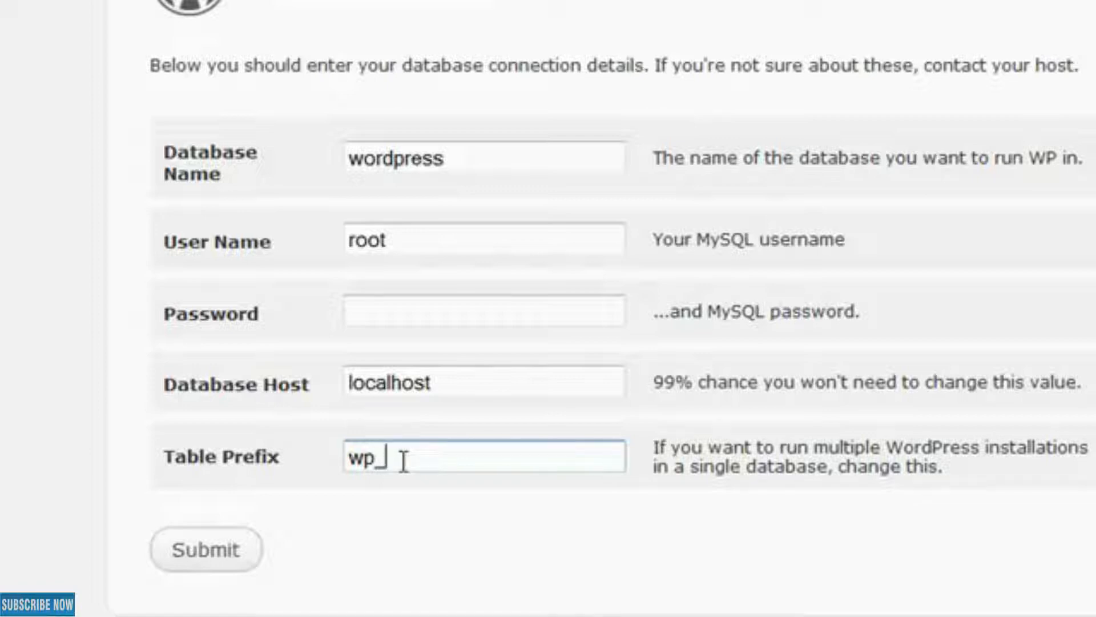
click(223, 554)
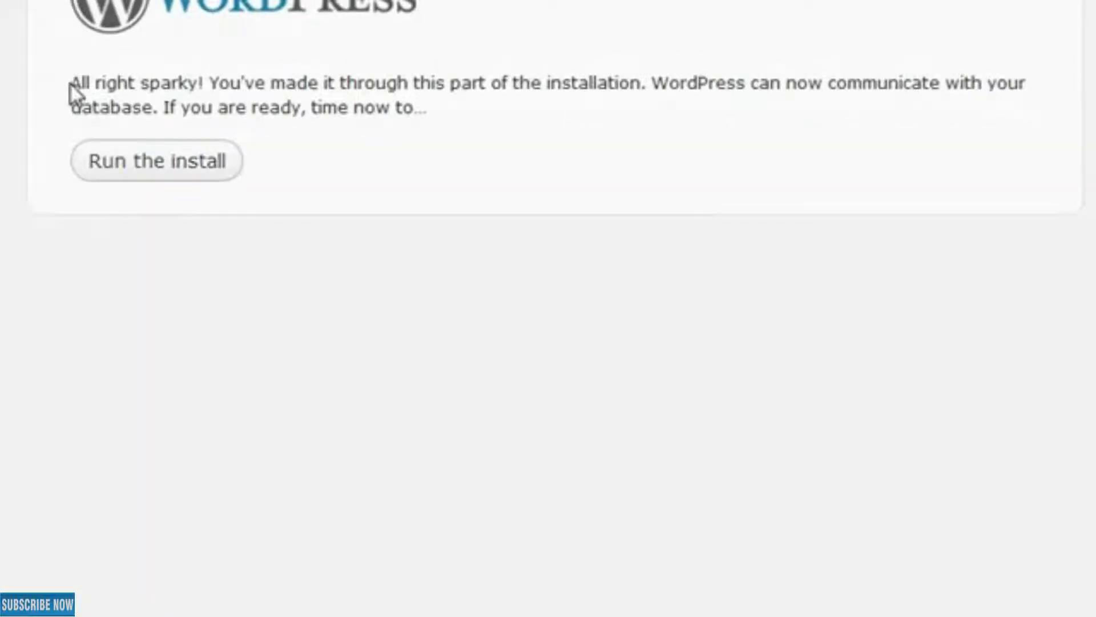
- Start the WordPress install, title the blog "Here is My Cool Blog" and fill in the contact e-mail
click(149, 166)
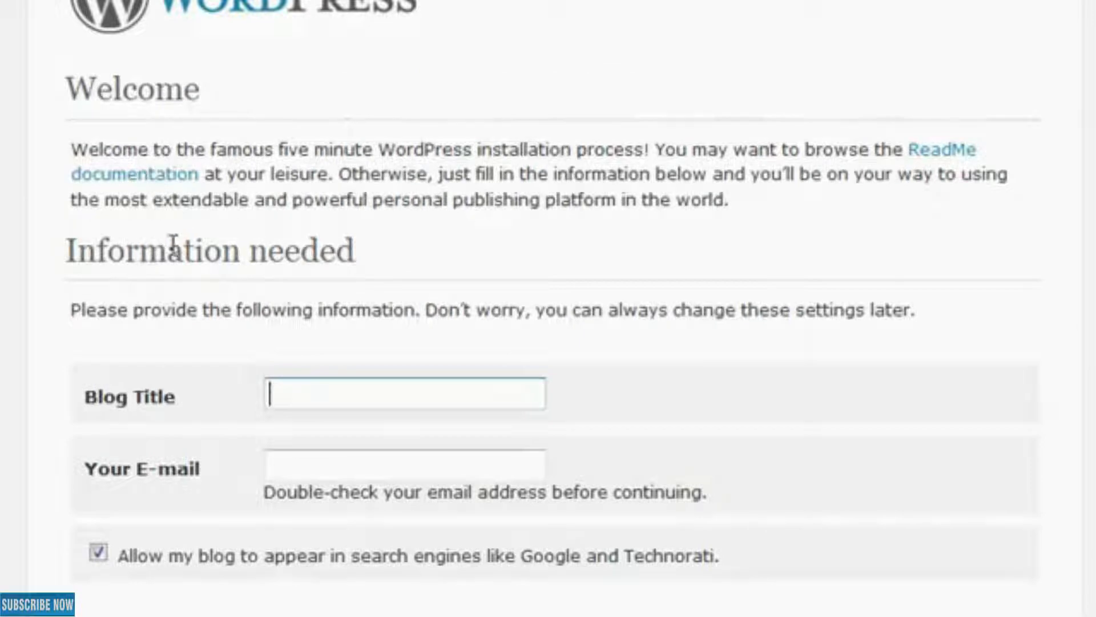
click(333, 400)
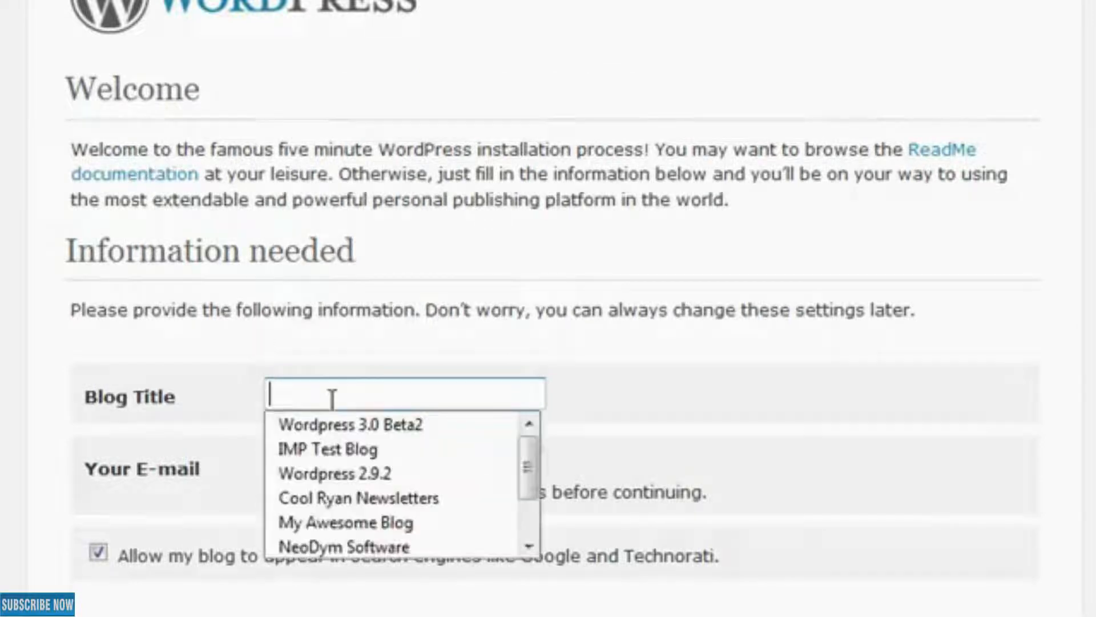
text(Here is M)
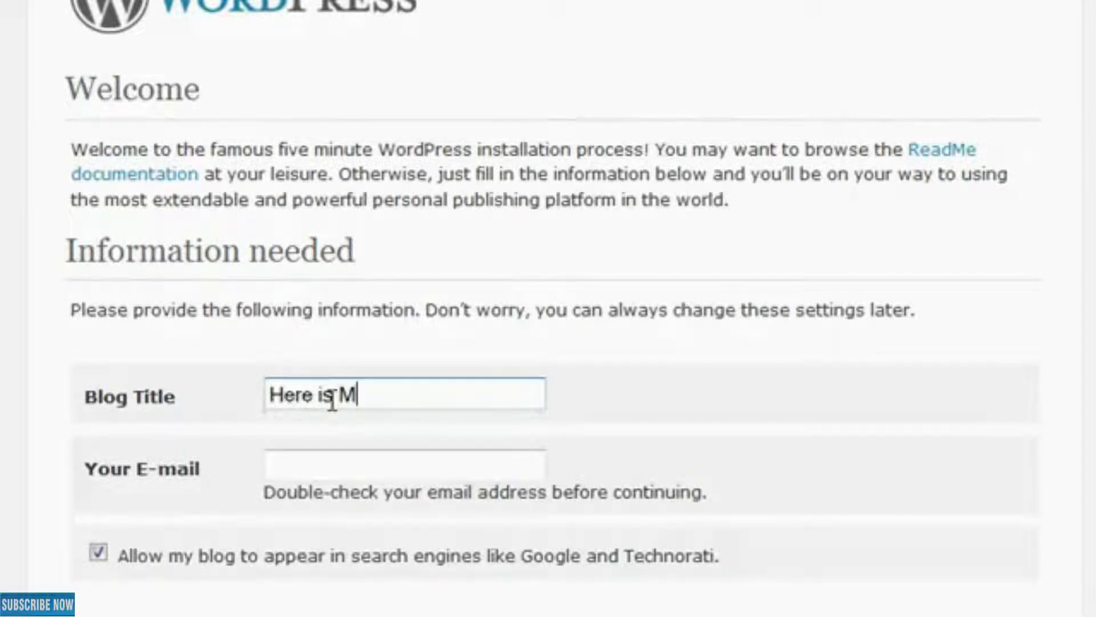
text(y Cool Blog)
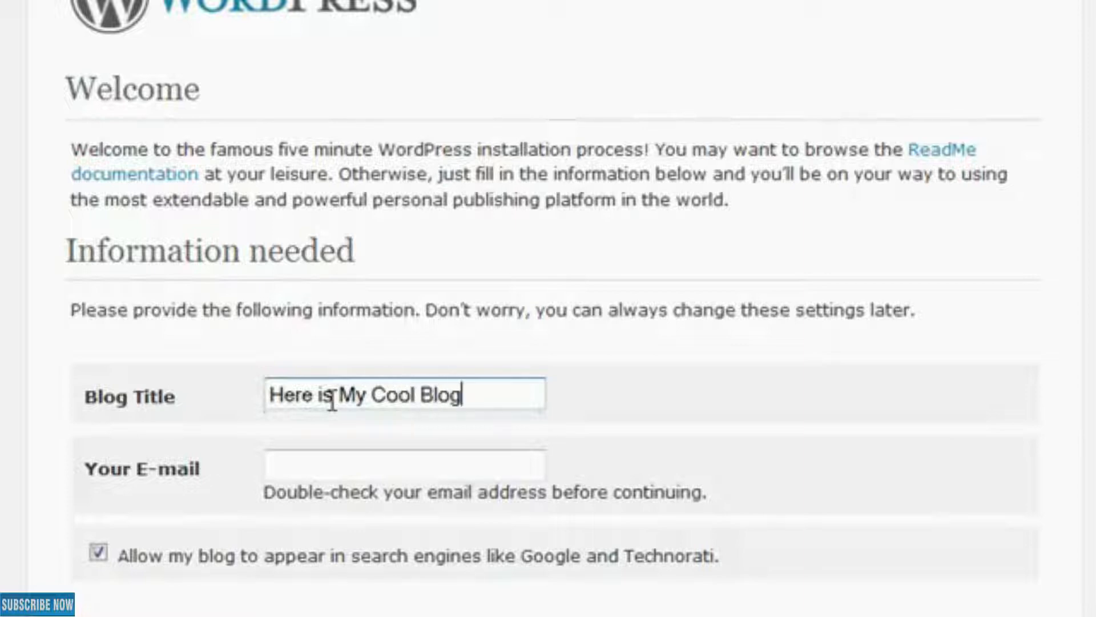
key(Tab)
text(email@)
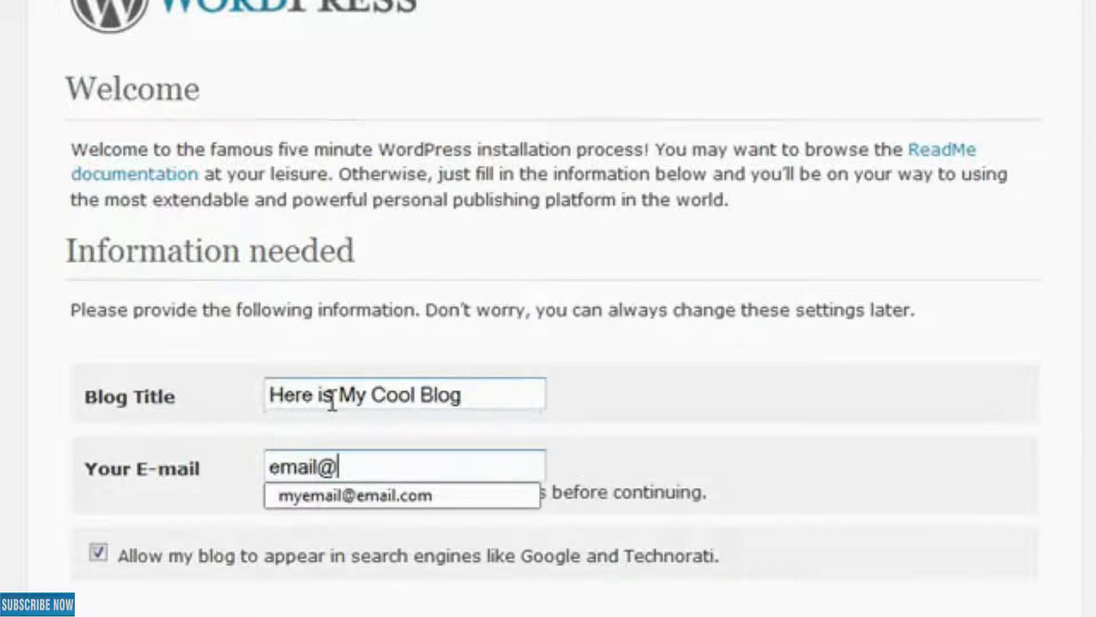
key(Down)
key(Return)
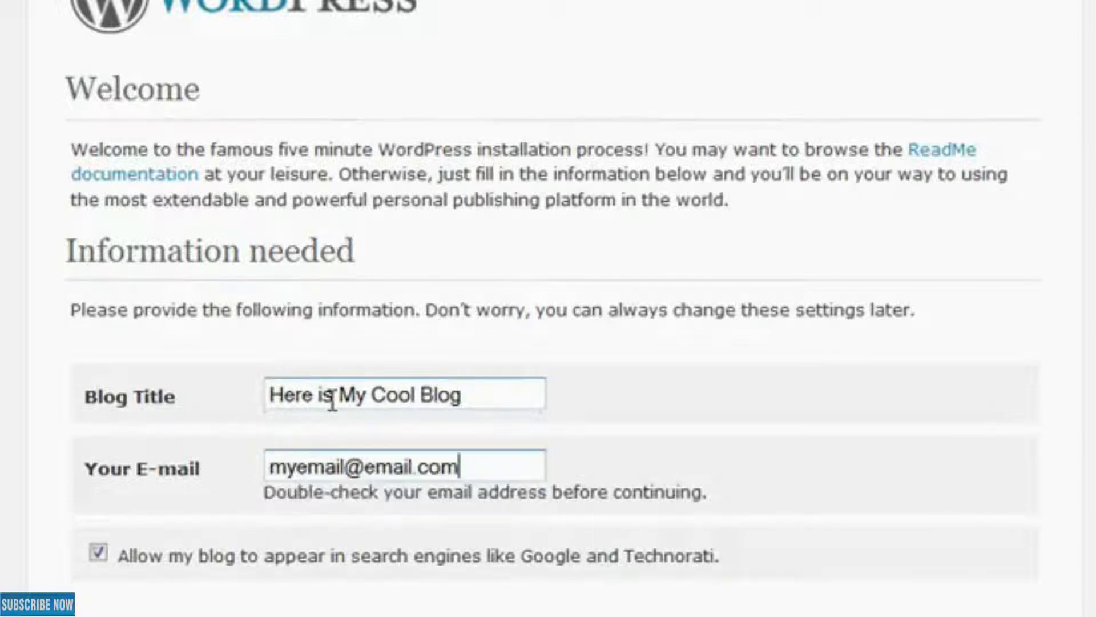
drag(117, 559, 739, 560)
click(739, 560)
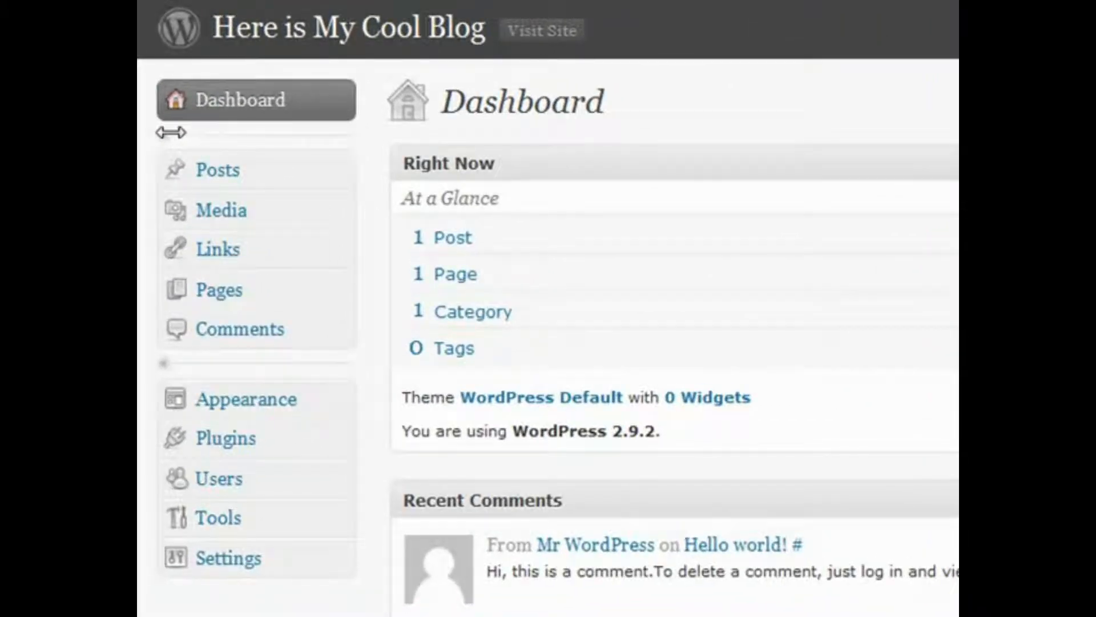
- Collapse the admin menu to icons, view the Posts submenu, and expand the menu again
click(171, 365)
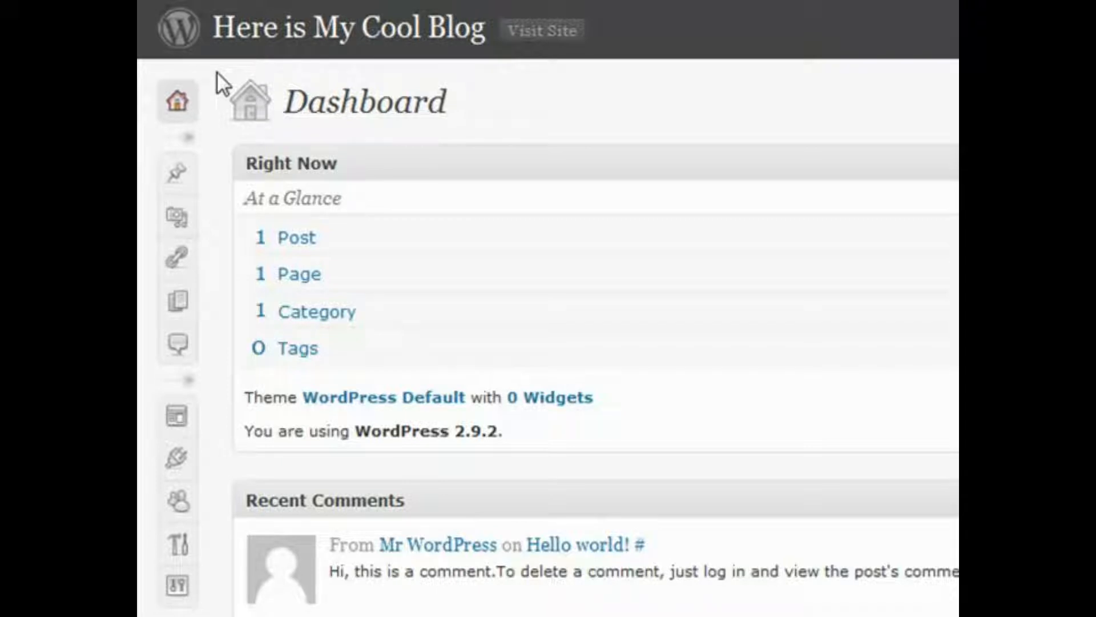
mouse_move(176, 181)
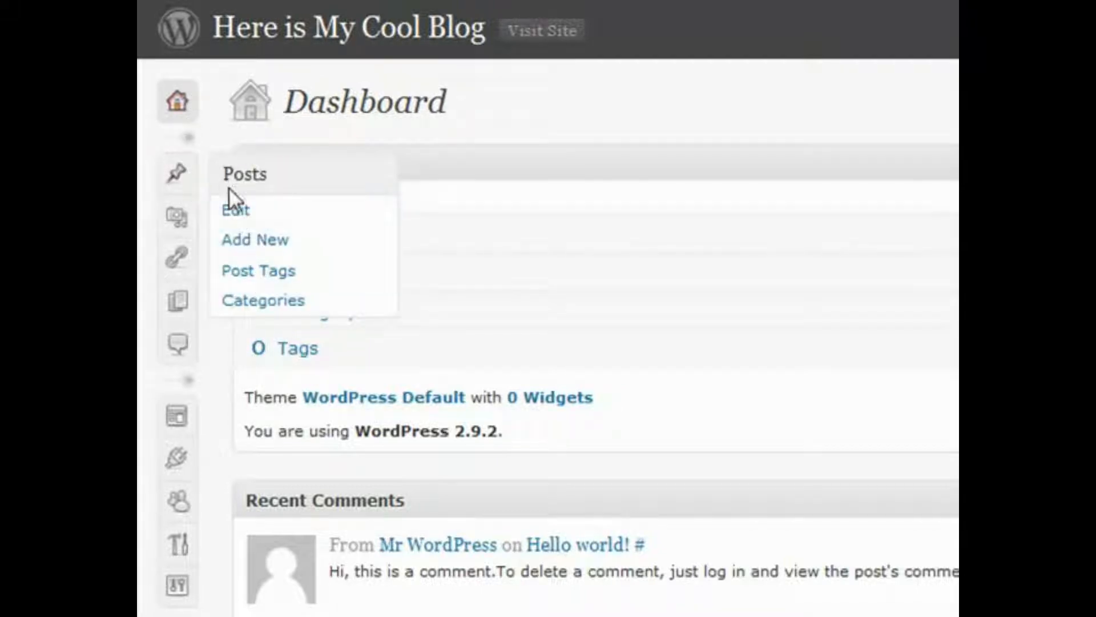
click(193, 138)
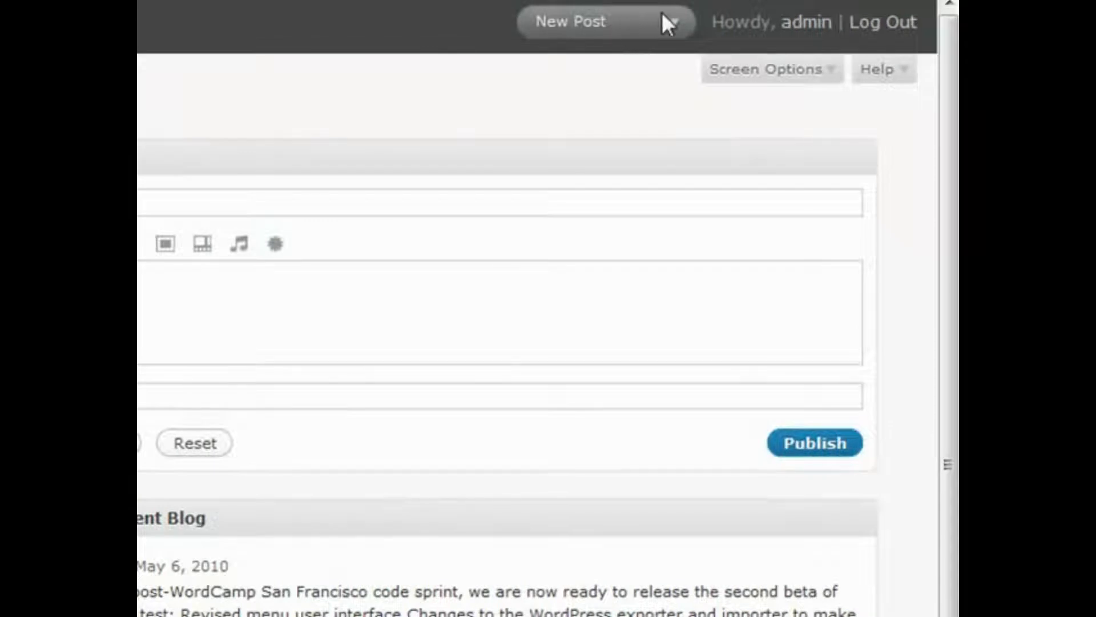
- Examine the New Post shortcut and the dashboard's Right Now summary, including comment counts, theme and WordPress version
mouse_move(663, 17)
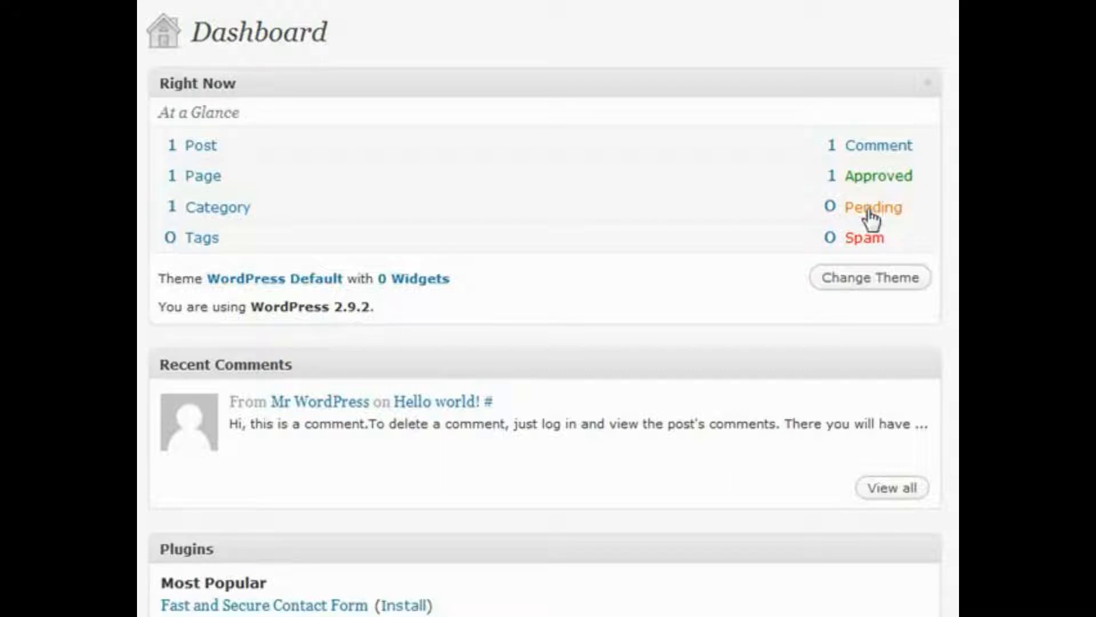
drag(894, 239, 811, 235)
click(804, 235)
drag(183, 308, 253, 307)
click(390, 307)
click(257, 306)
scroll(789, 357, down, 3)
scroll(789, 355, down, 1)
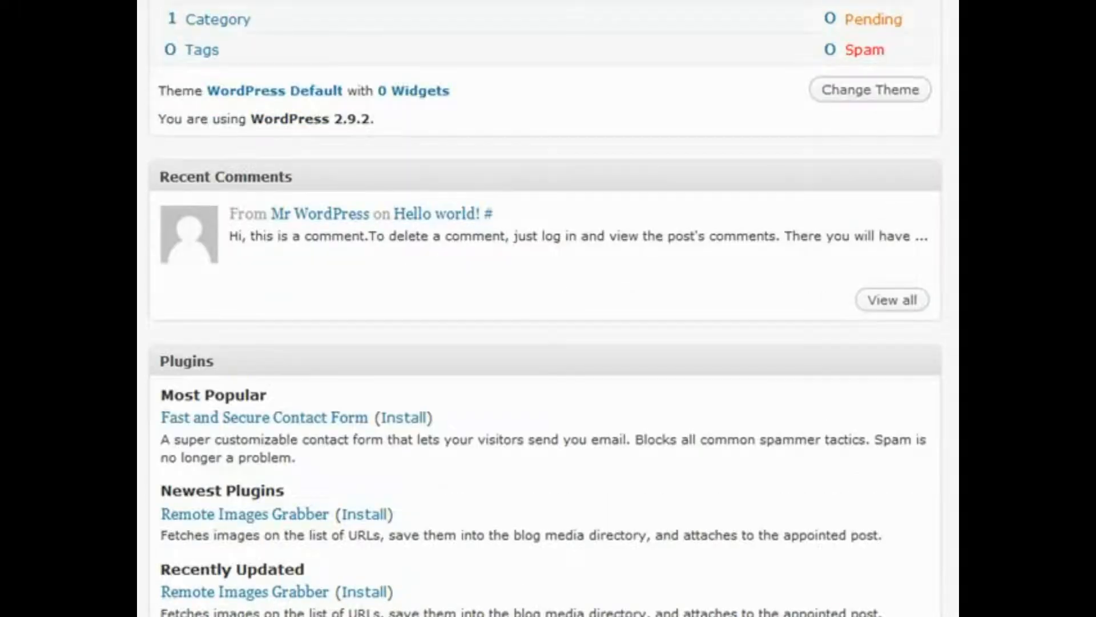
scroll(778, 485, up, 3)
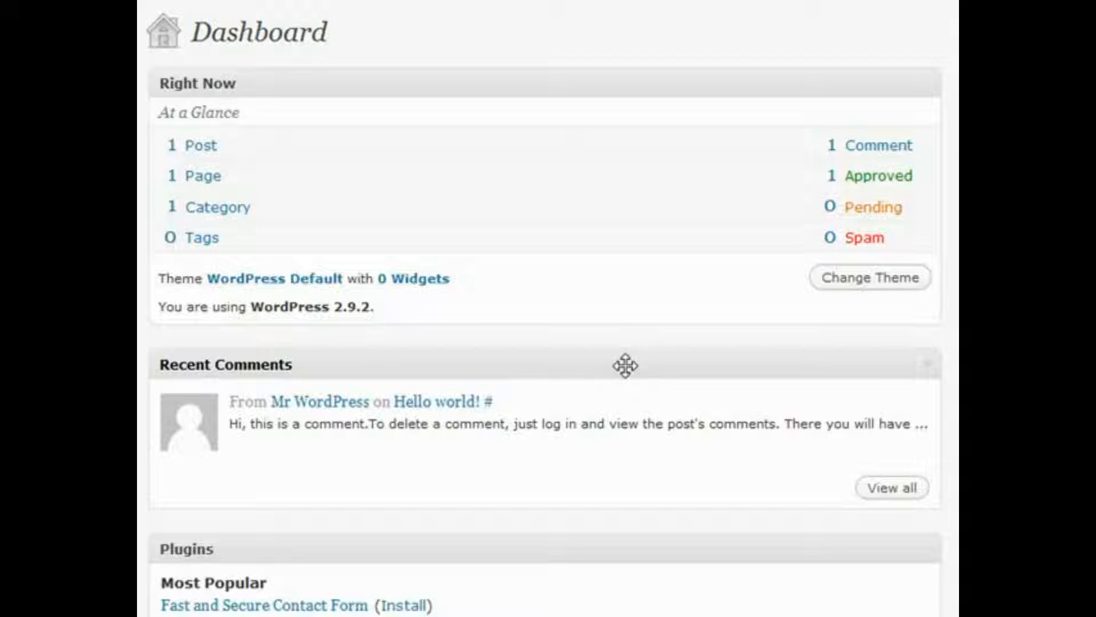
- Examine the dashboard's Recent Comments, Plugins, Recent Drafts, WordPress Development Blog and Other WordPress News boxes
mouse_move(379, 441)
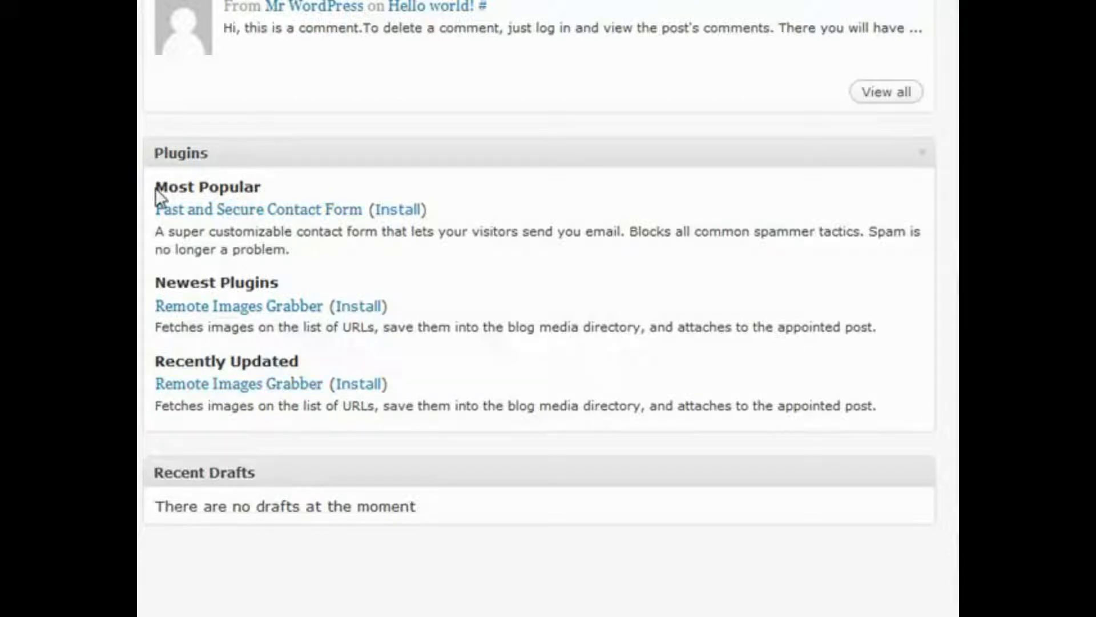
scroll(612, 336, down, 2)
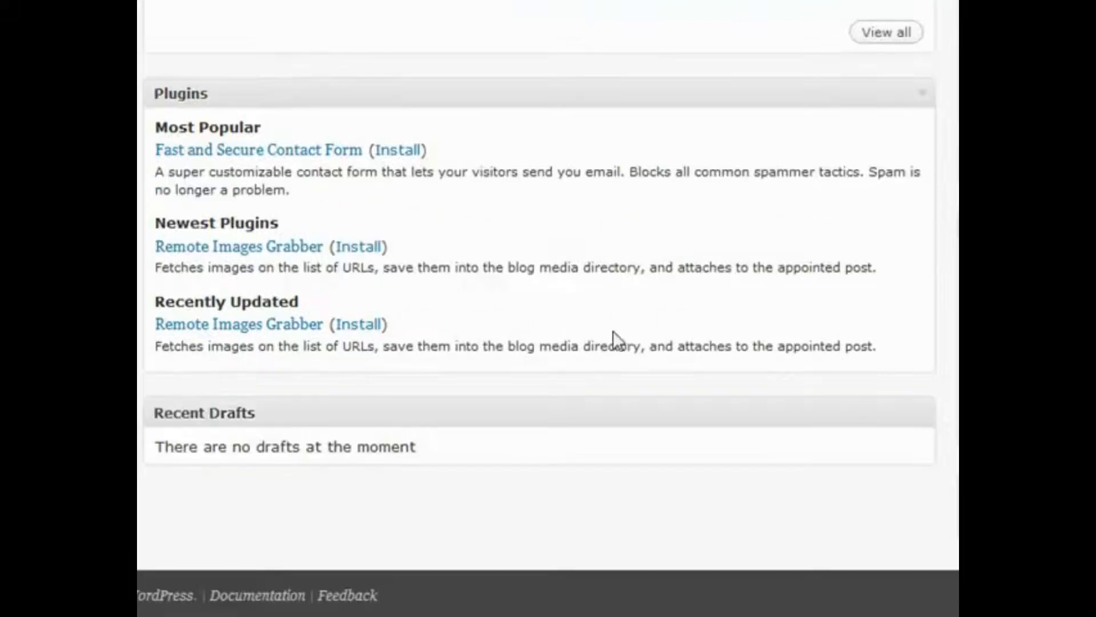
click(448, 409)
click(449, 409)
scroll(751, 392, up, 3)
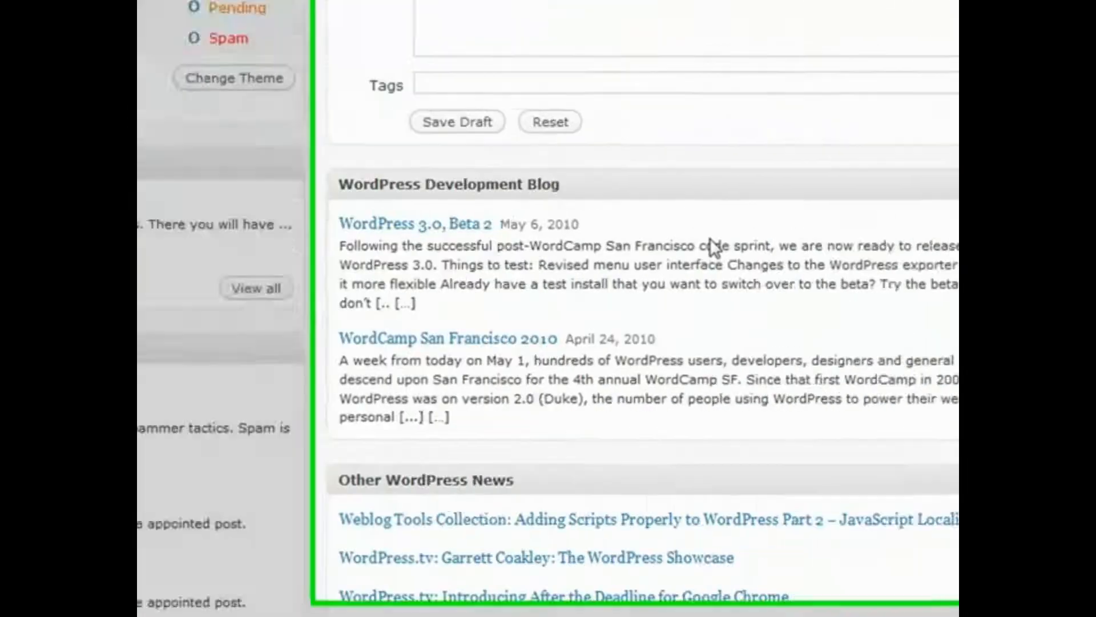
scroll(489, 248, down, 2)
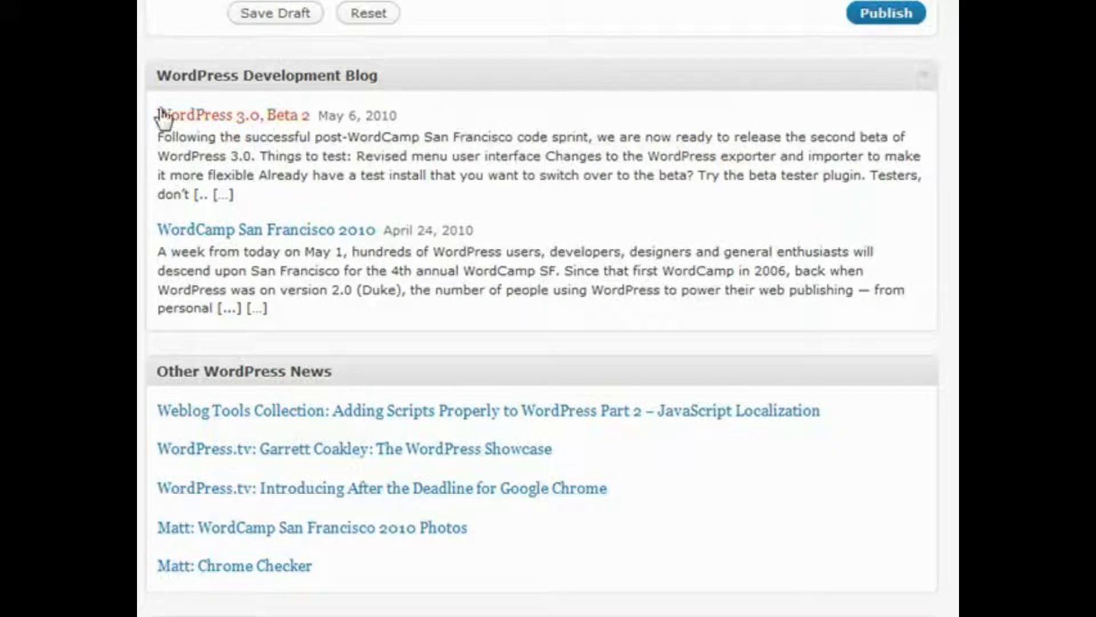
scroll(628, 192, down, 1)
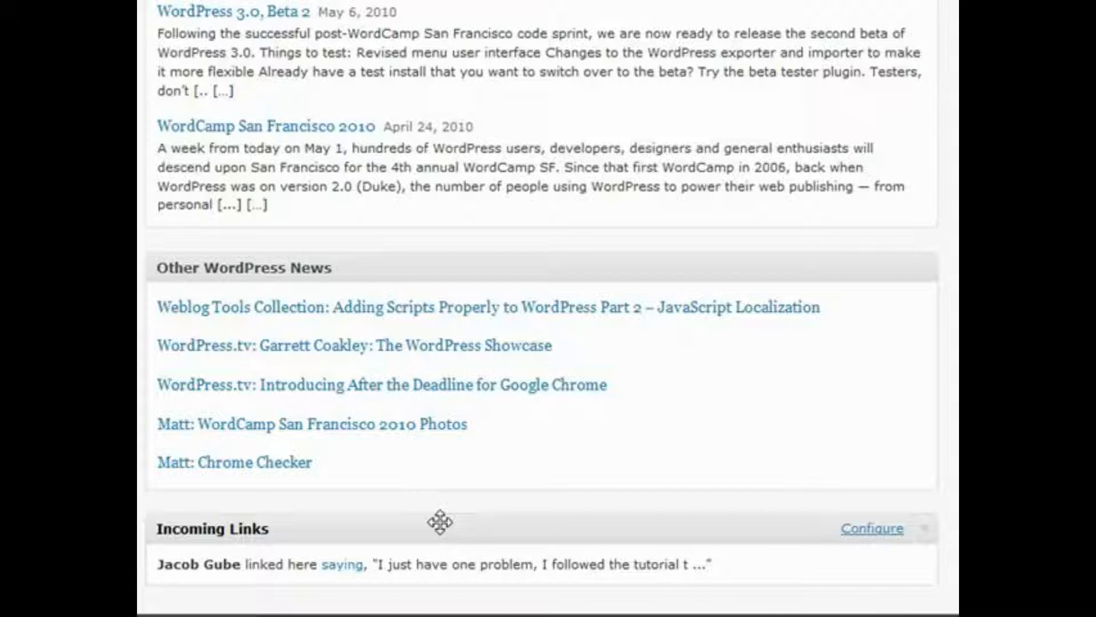
scroll(440, 522, up, 2)
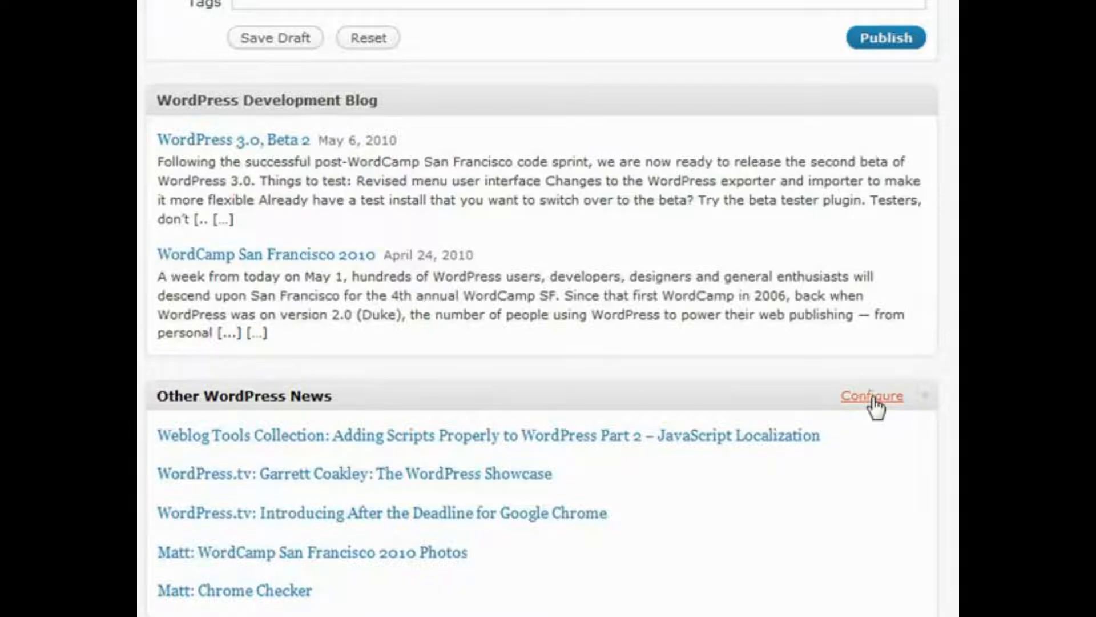
- Review the Incoming Links box's configuration, including its RSS feed URL and item count choices, and cancel it
scroll(814, 406, down, 2)
mouse_move(857, 537)
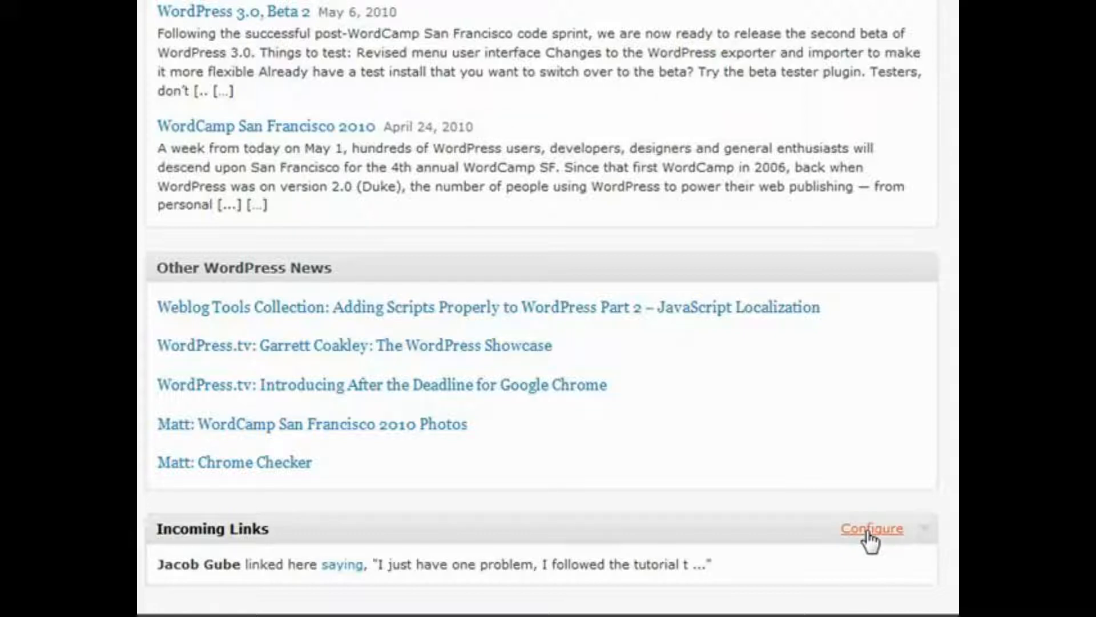
click(870, 530)
scroll(246, 491, down, 3)
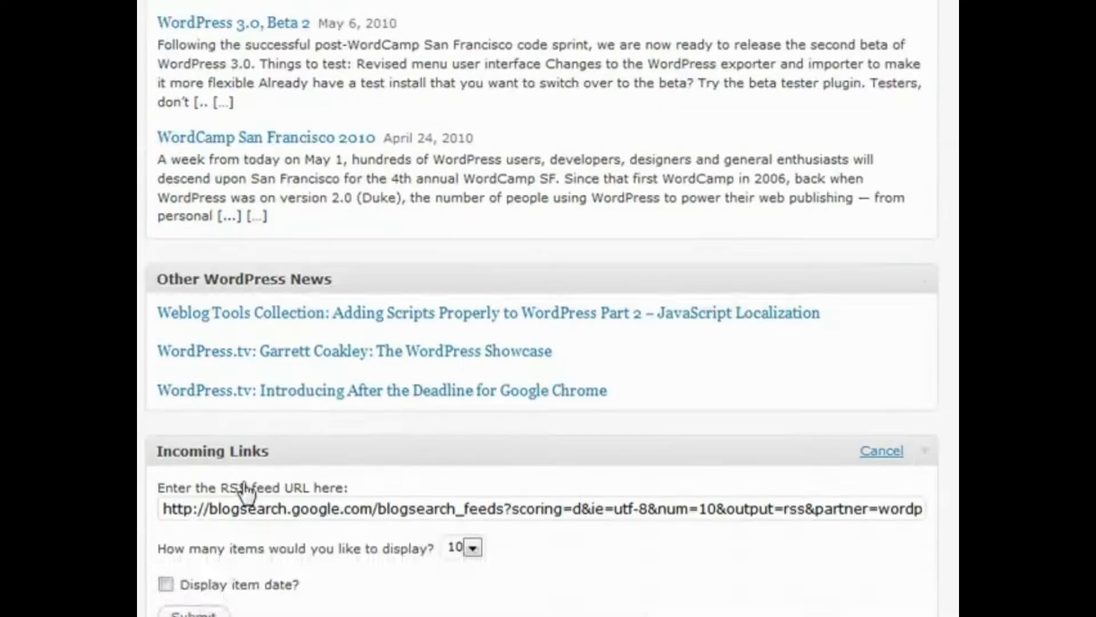
scroll(255, 514, down, 3)
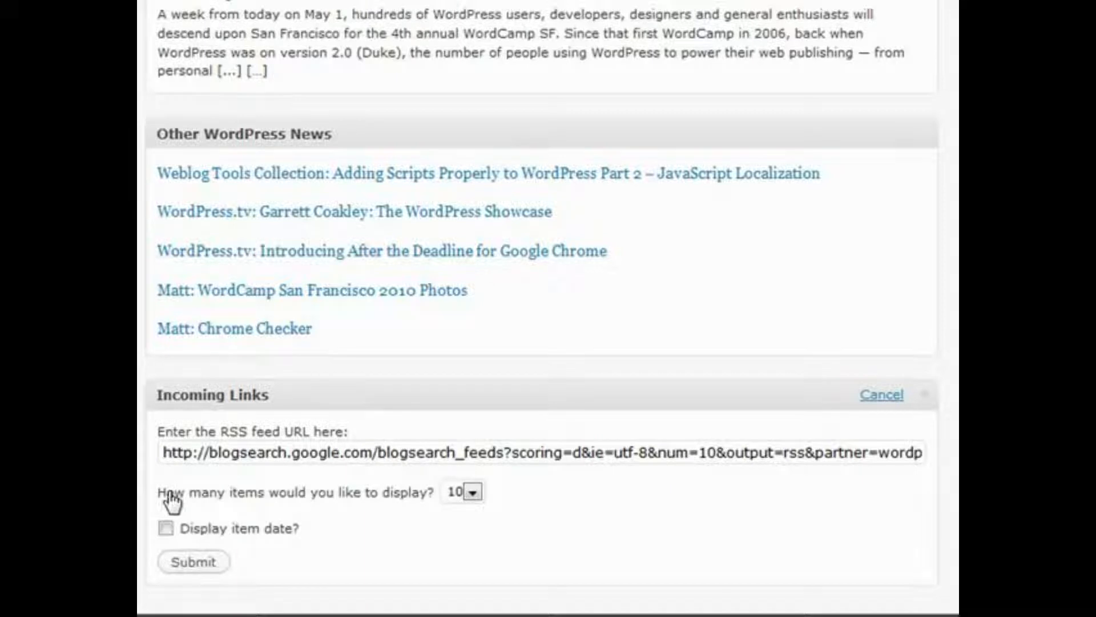
click(473, 493)
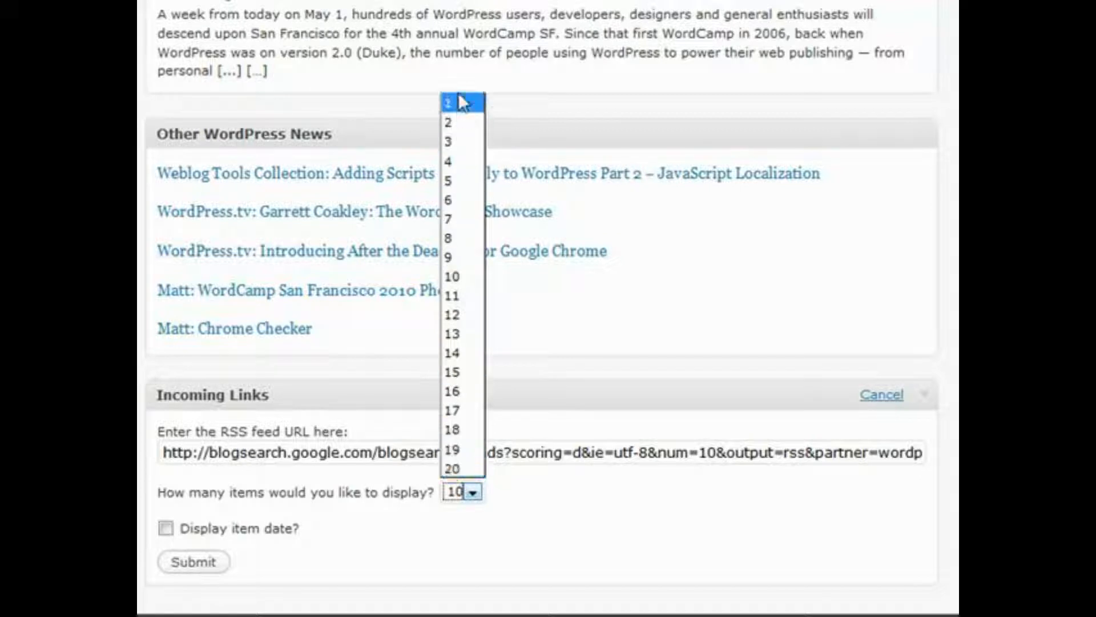
click(456, 276)
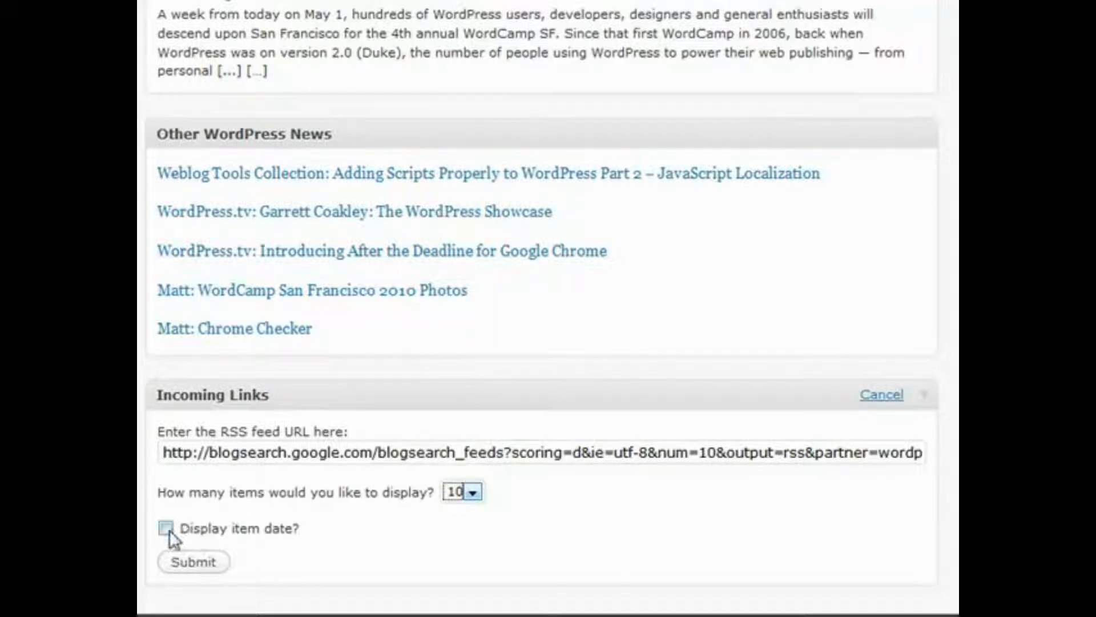
click(883, 402)
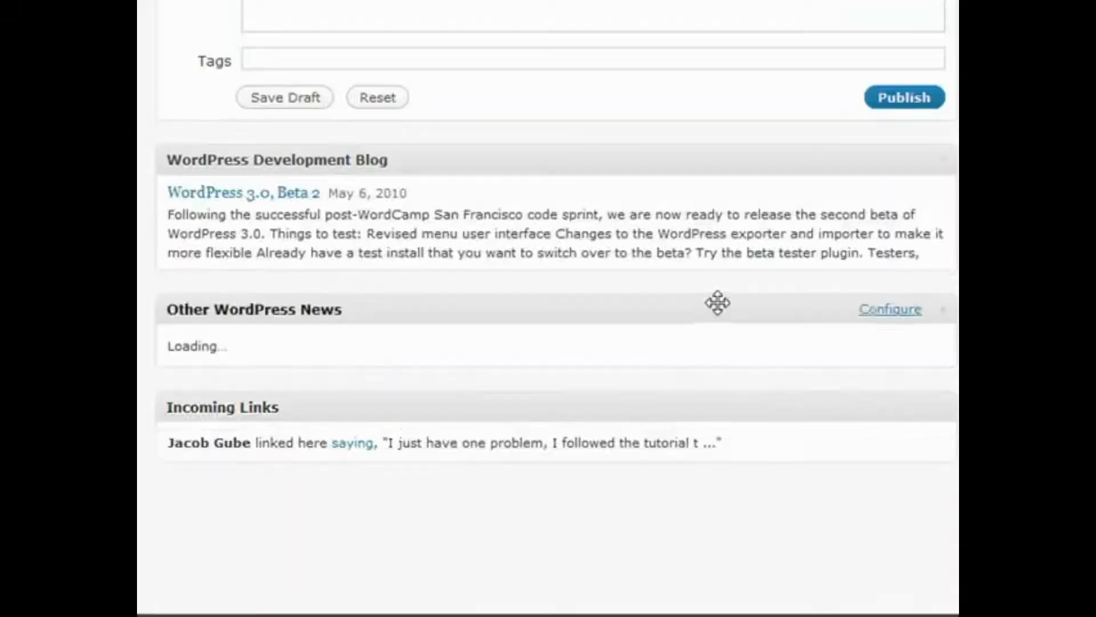
- Review the Other WordPress News box's feed, title, item count and display options, and cancel the configuration
scroll(678, 338, down, 3)
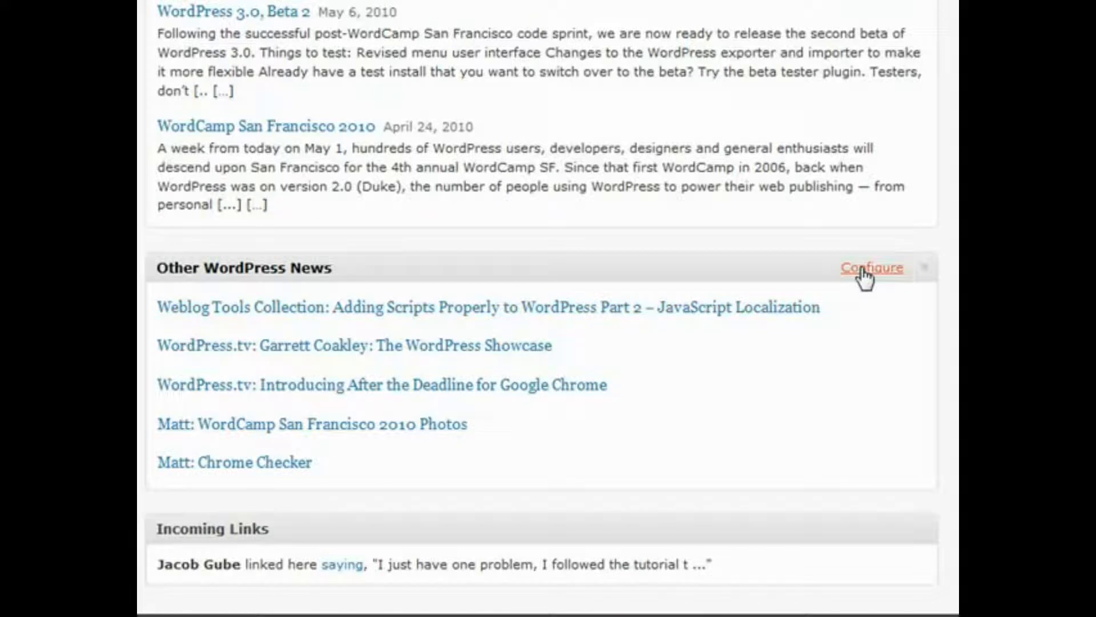
click(864, 271)
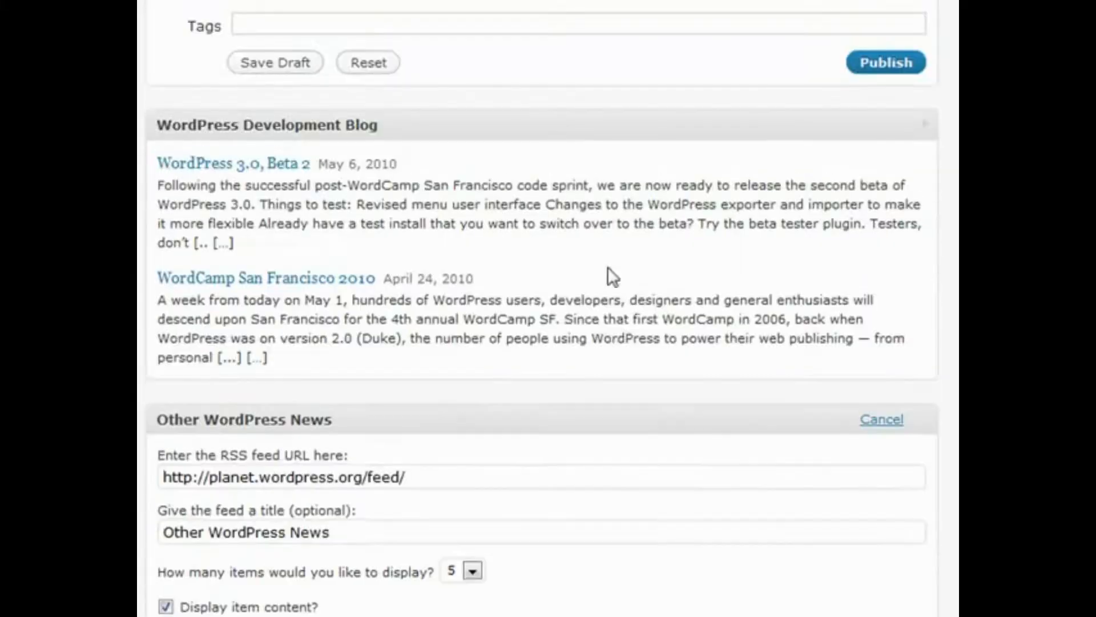
scroll(503, 418, down, 2)
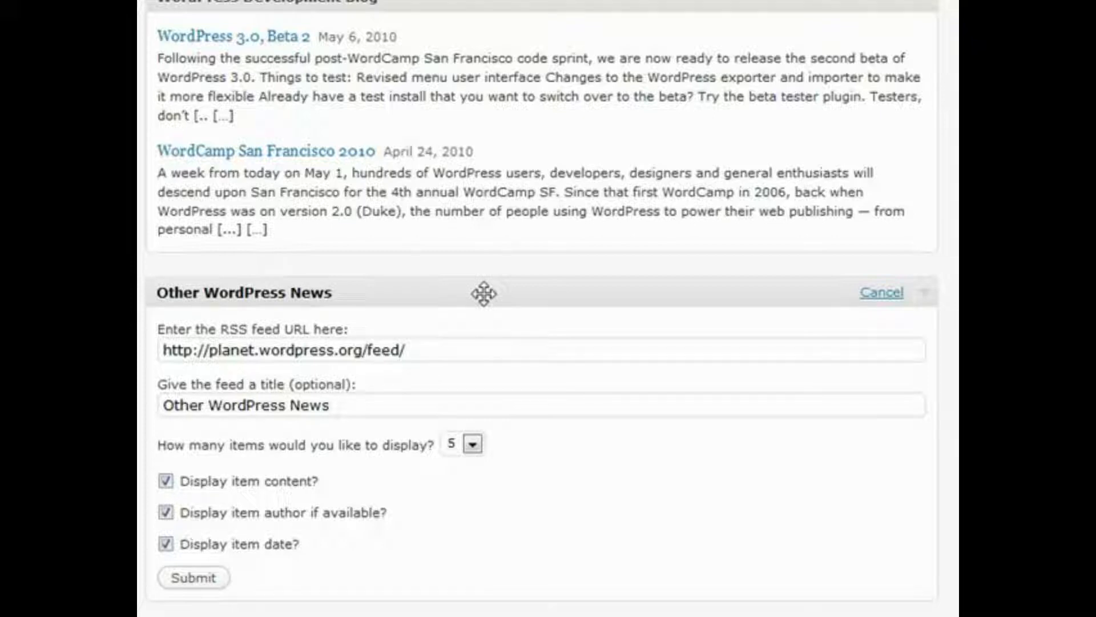
click(879, 293)
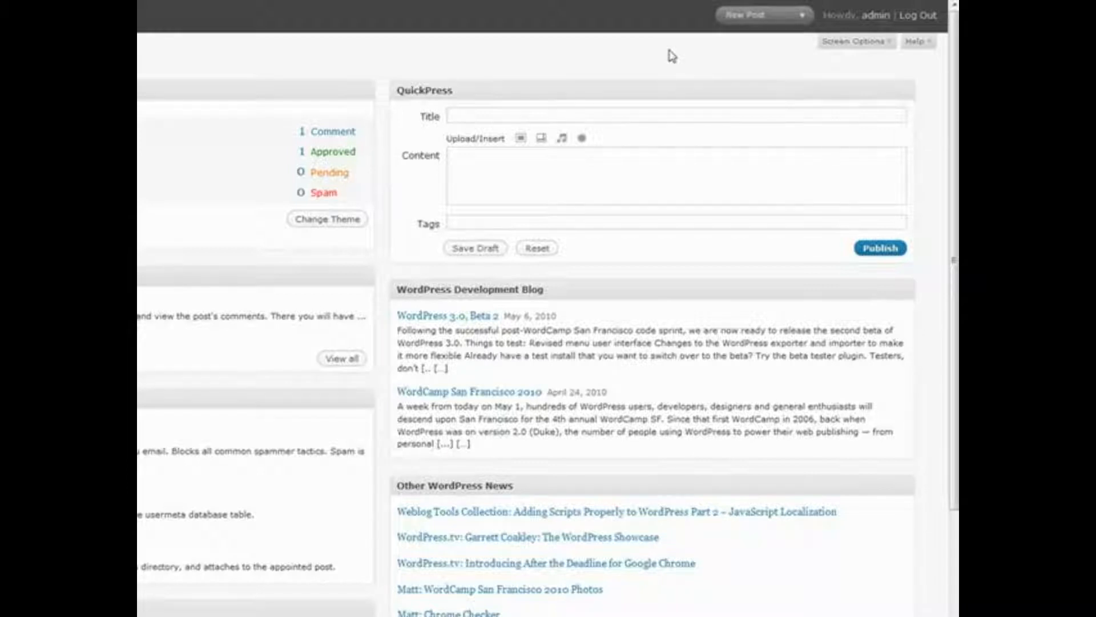
- In Screen Options, hide the Other WordPress News, WordPress Development Blog, Recent Drafts and Plugins boxes from the dashboard
click(846, 45)
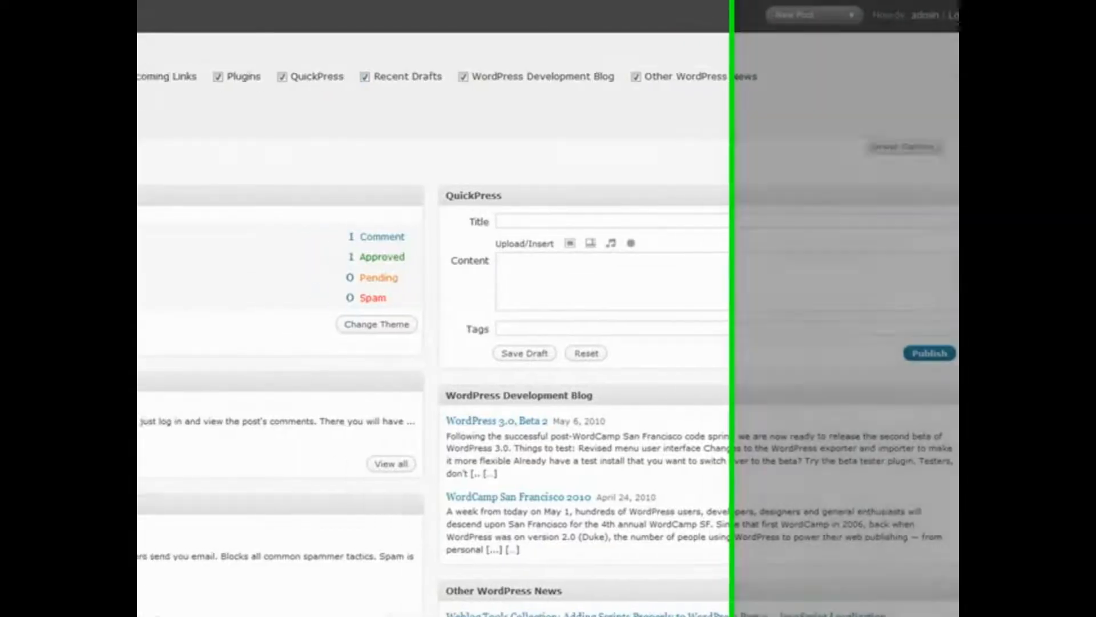
drag(145, 53, 229, 52)
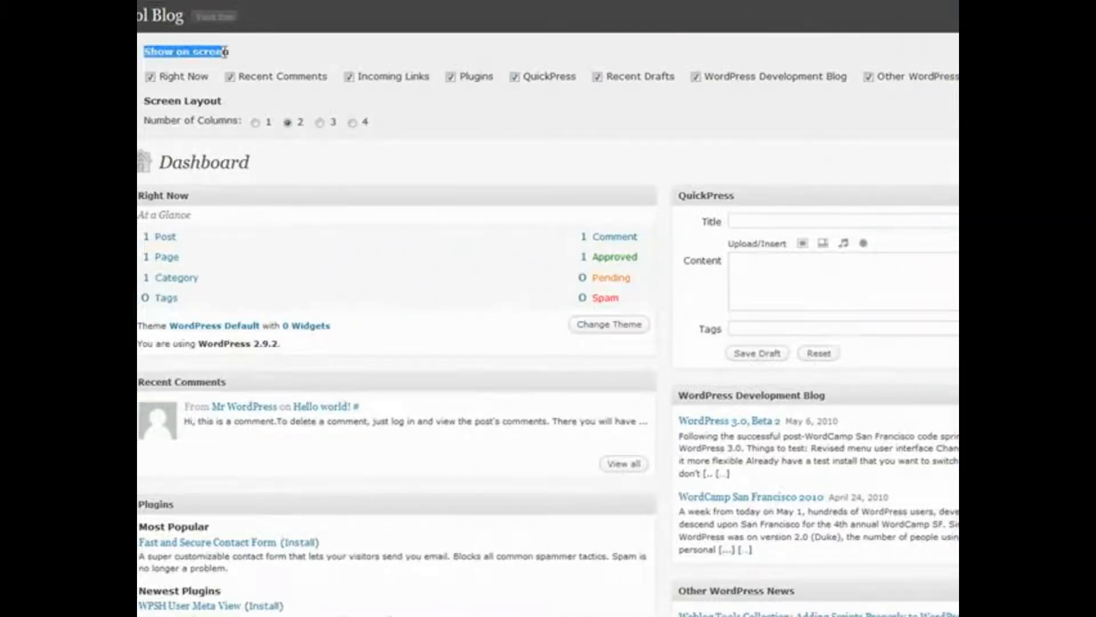
click(240, 54)
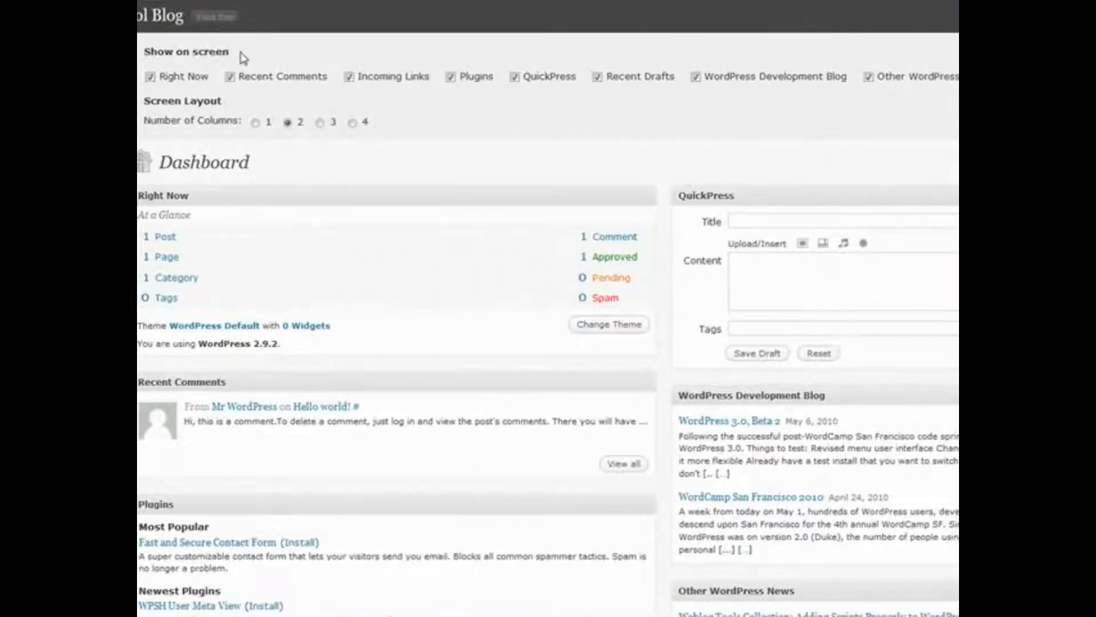
click(869, 78)
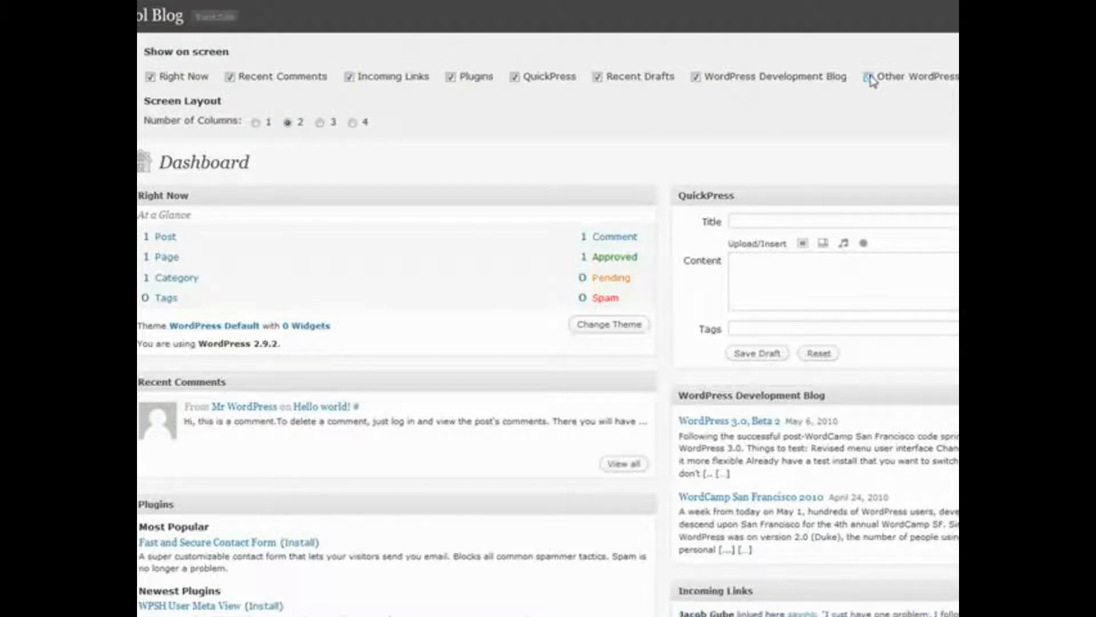
click(697, 78)
click(598, 78)
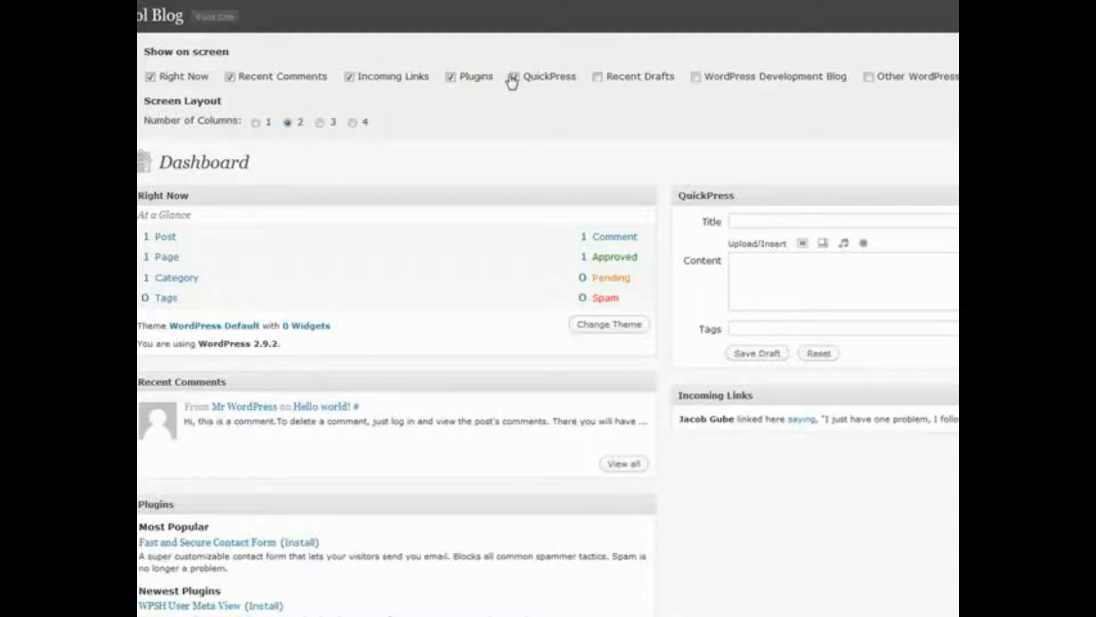
click(451, 78)
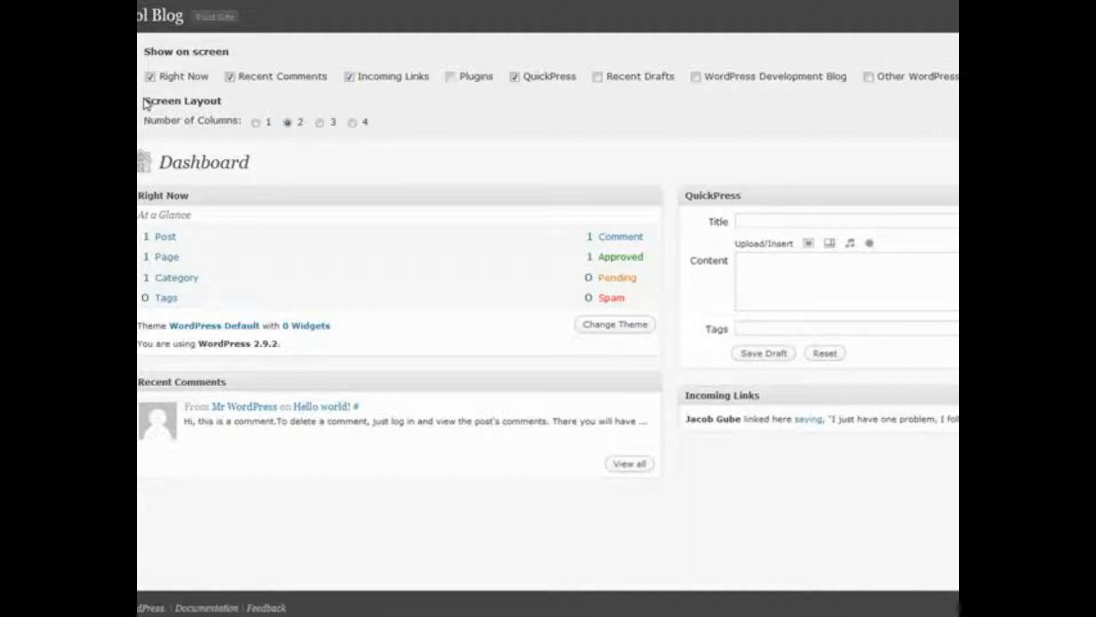
- Try a three-column dashboard layout and set the number of columns to 4
drag(145, 103, 222, 104)
click(223, 103)
click(320, 123)
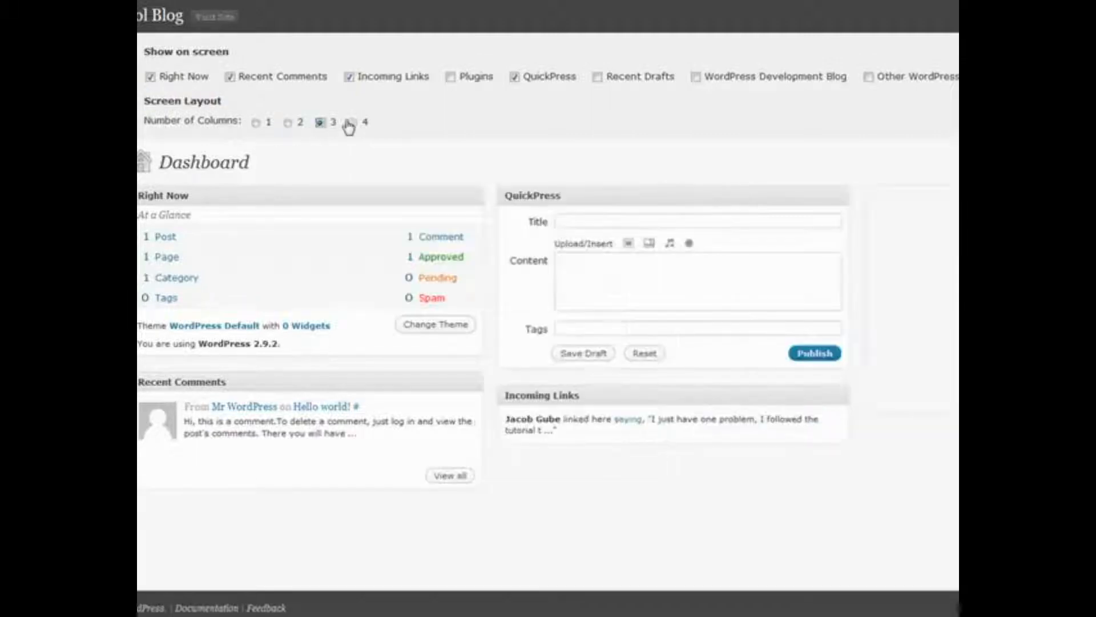
click(352, 122)
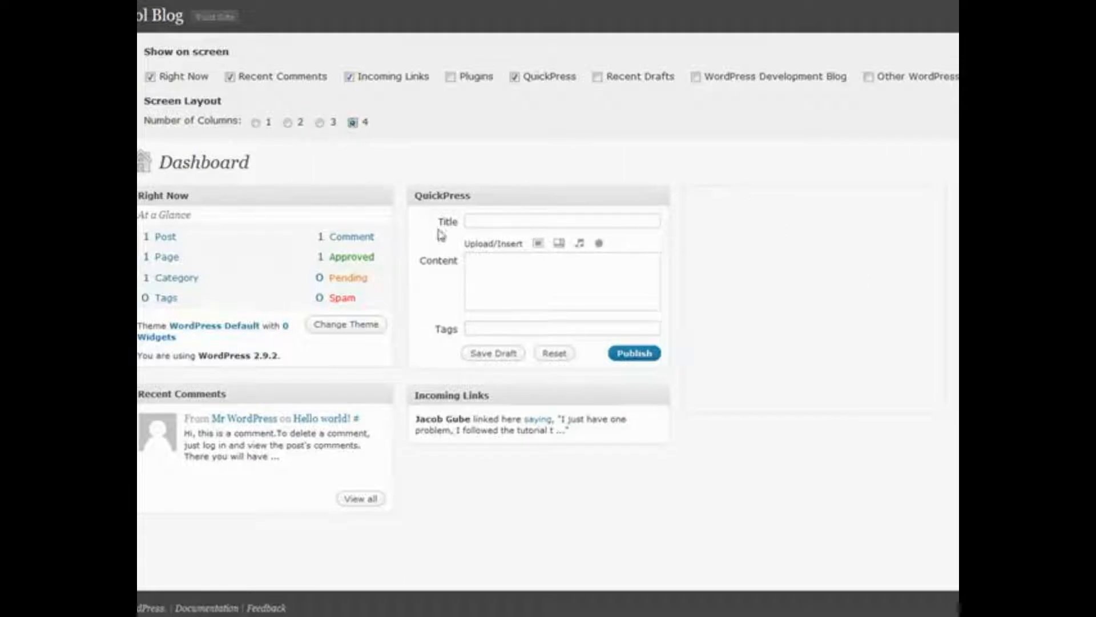
- Move the Incoming Links box to the third column and Recent Comments to the fourth, and close Screen Options
drag(479, 395, 775, 197)
drag(281, 393, 959, 229)
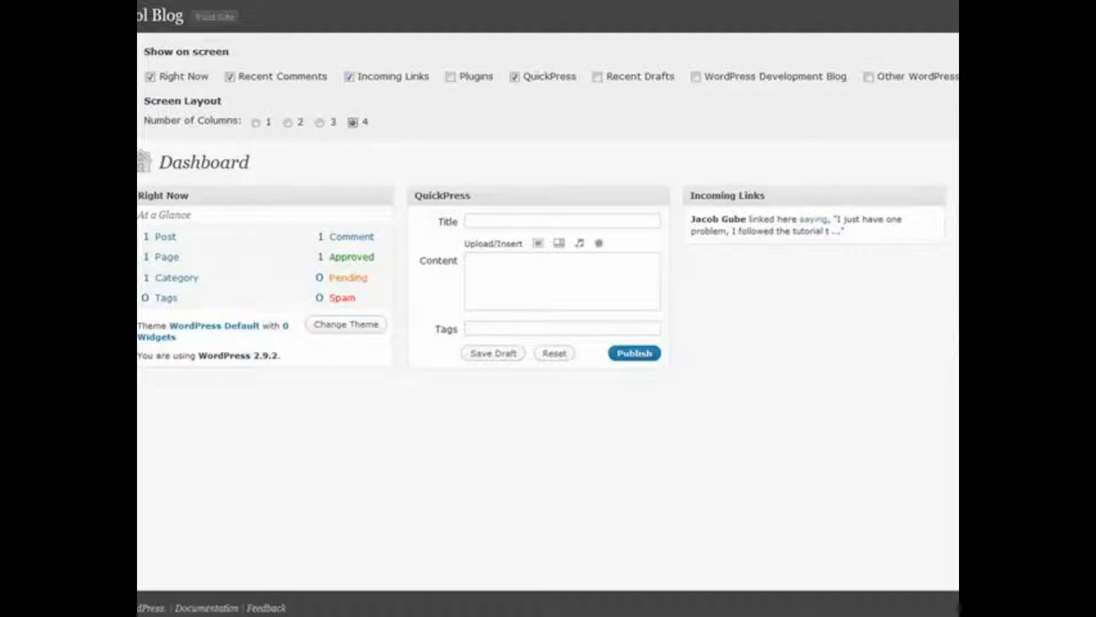
click(956, 144)
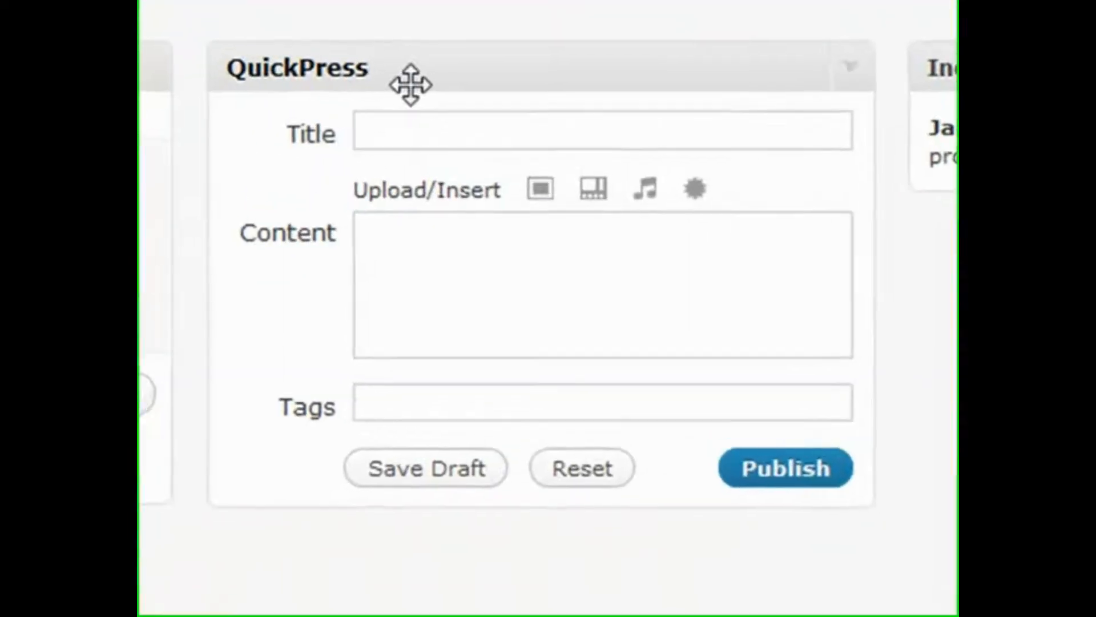
- Collapse the QuickPress box, expand it again and select its title field
click(487, 197)
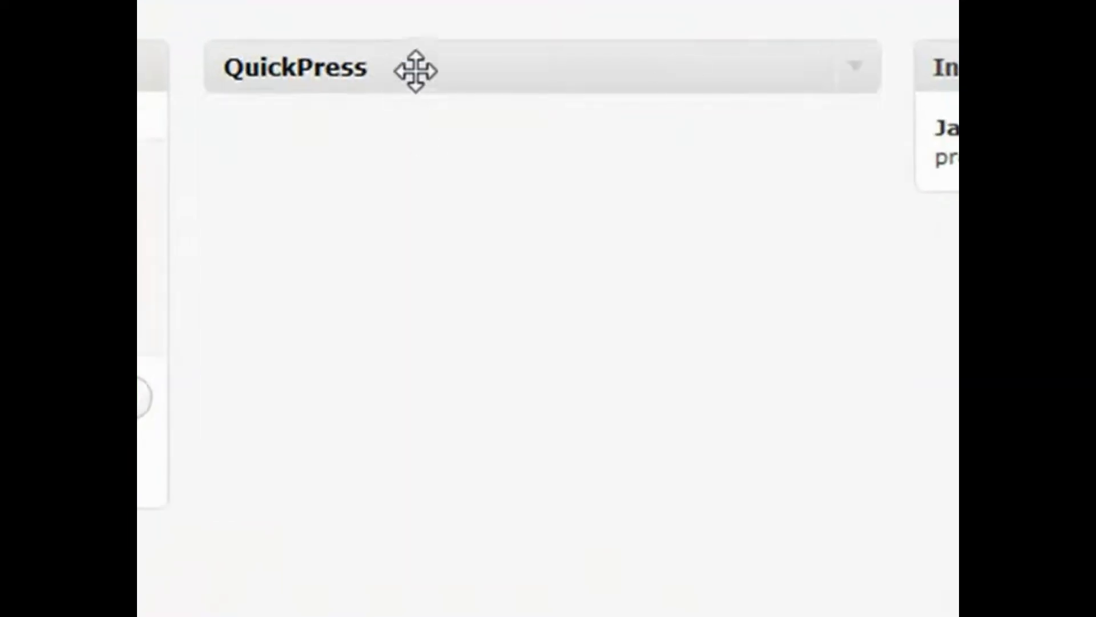
click(861, 78)
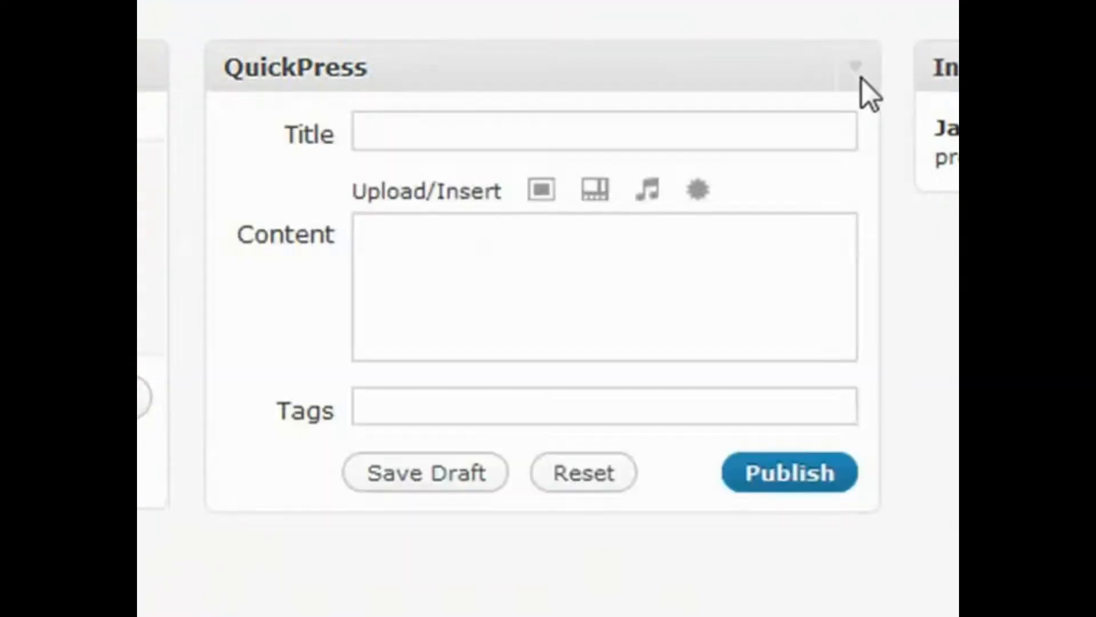
click(417, 132)
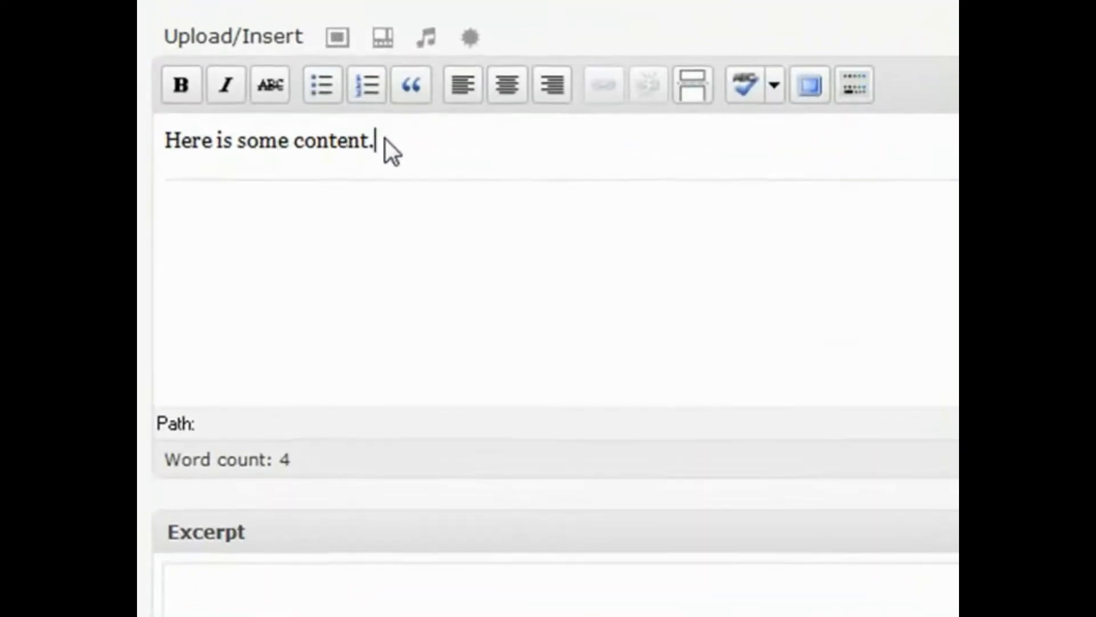
- Make the post text "Here is some content." bold
click(397, 174)
key(ctrl+a)
click(394, 140)
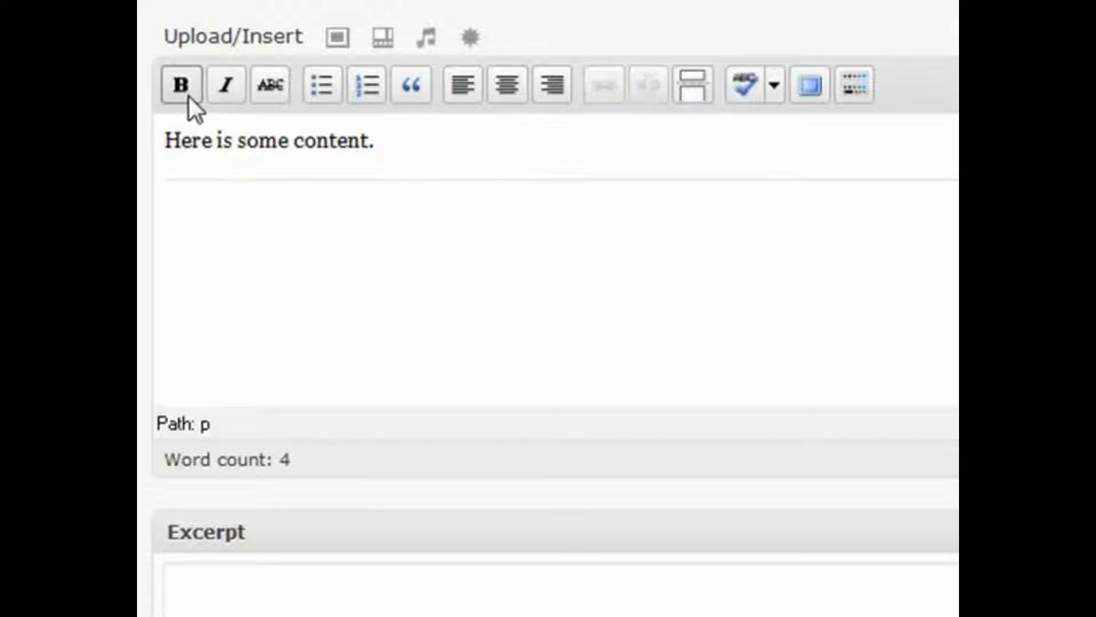
drag(386, 135, 178, 129)
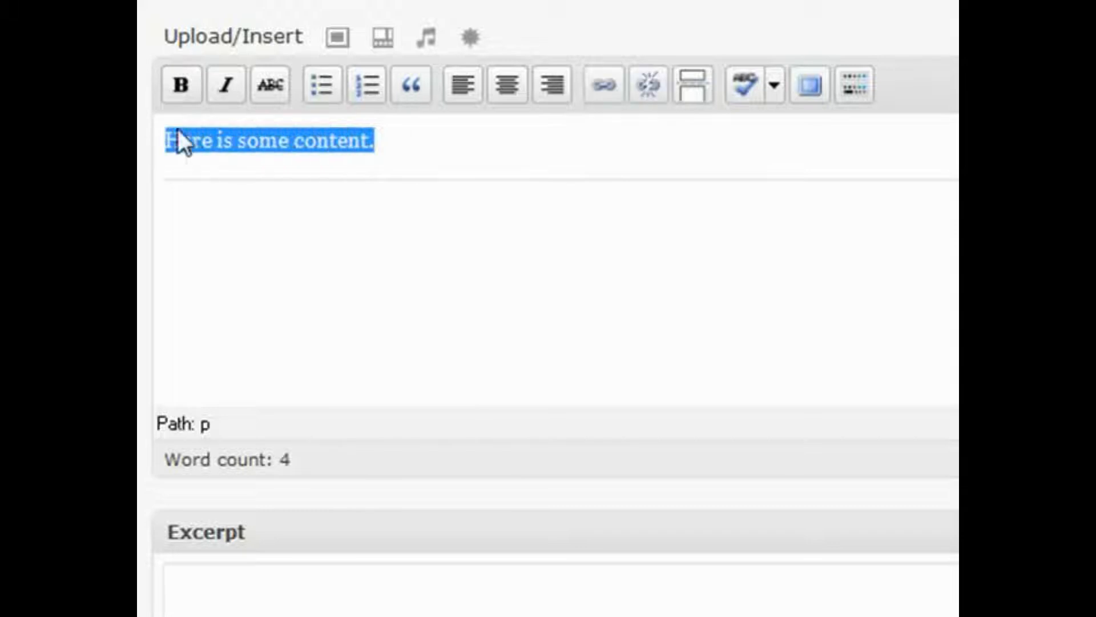
click(178, 83)
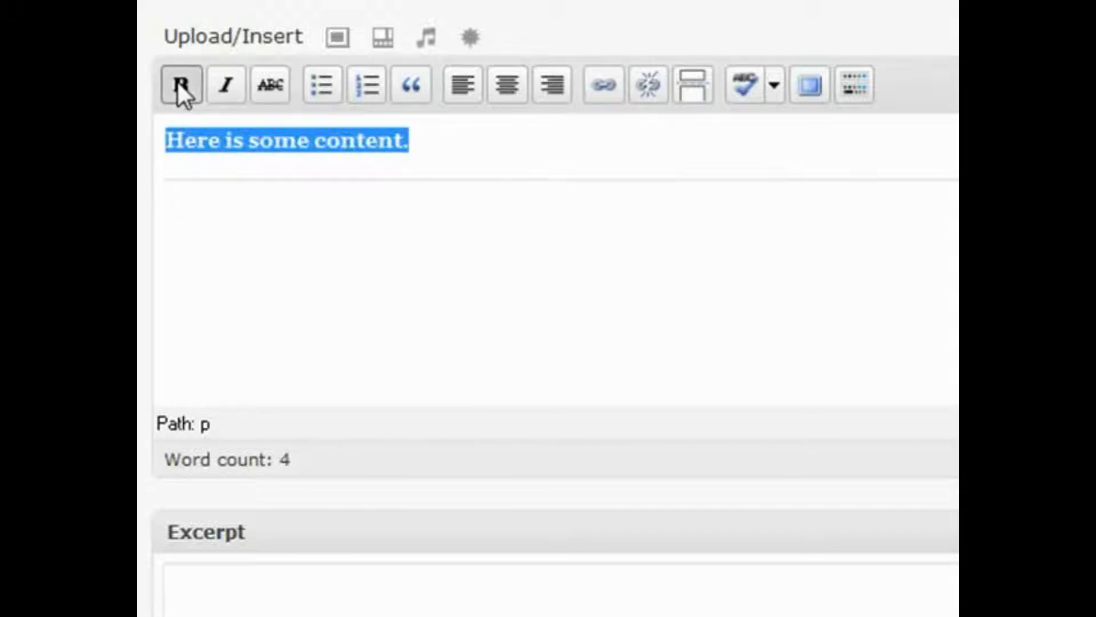
click(447, 133)
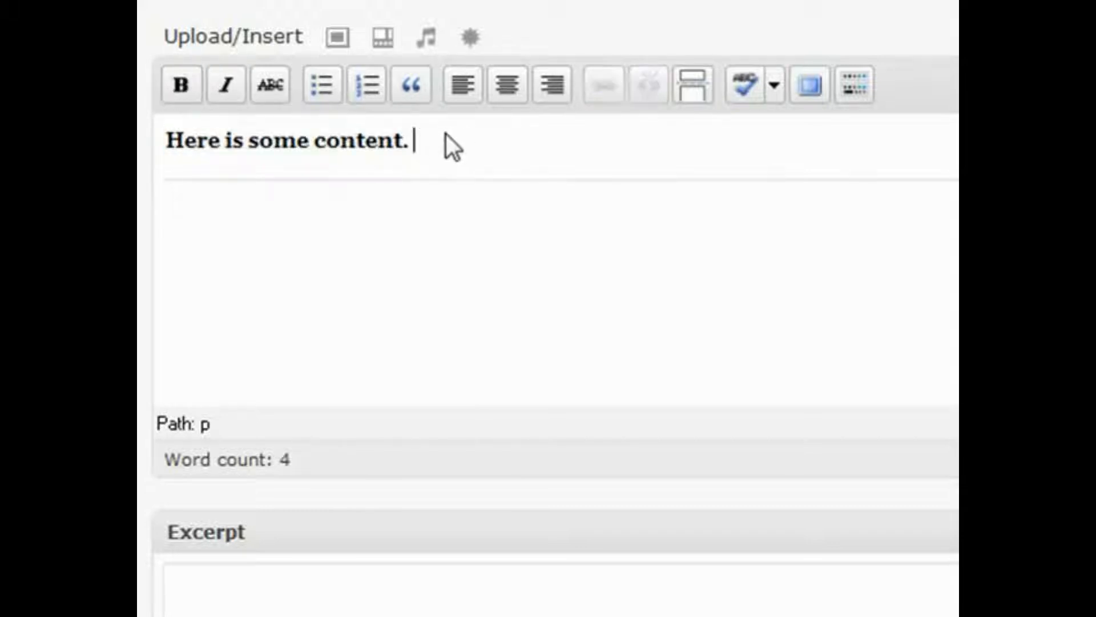
- Try italic and strikethrough on the post text, and remove the strikethrough, italic and bold formatting
key(ctrl+a)
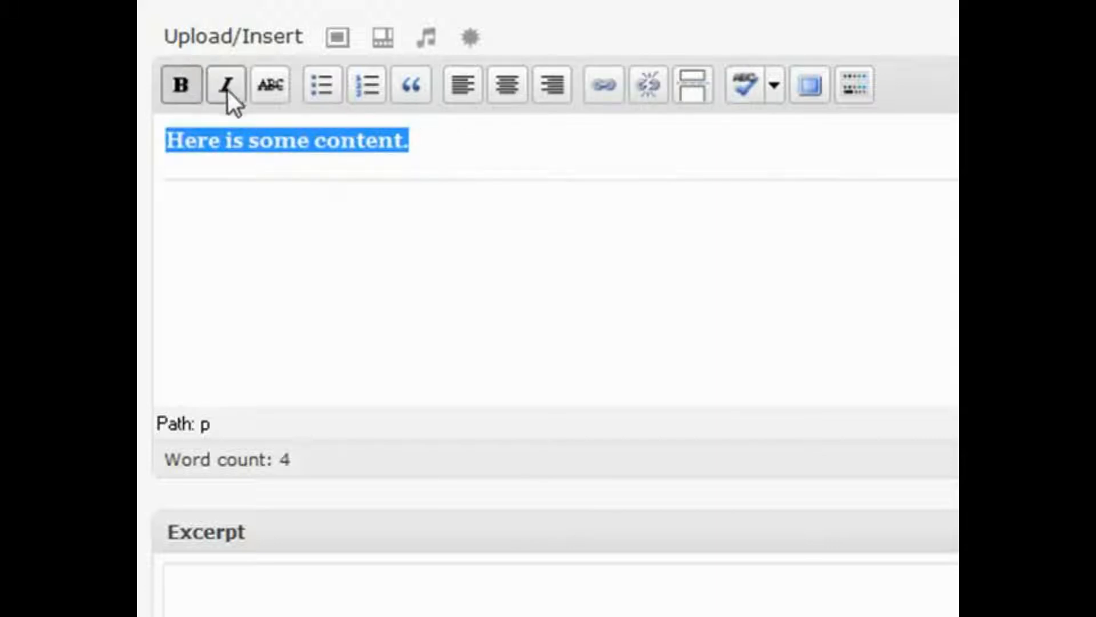
click(228, 90)
click(273, 86)
click(273, 85)
click(224, 90)
click(182, 86)
click(440, 154)
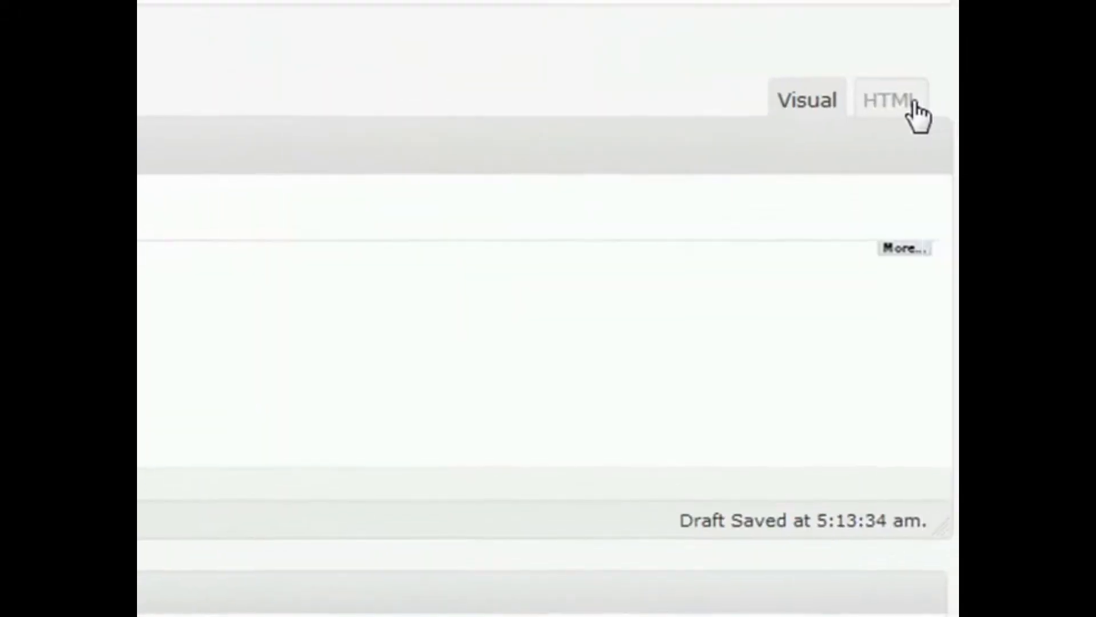
- View the post content in the HTML editor and in fullscreen mode, returning to the normal visual editor
click(909, 105)
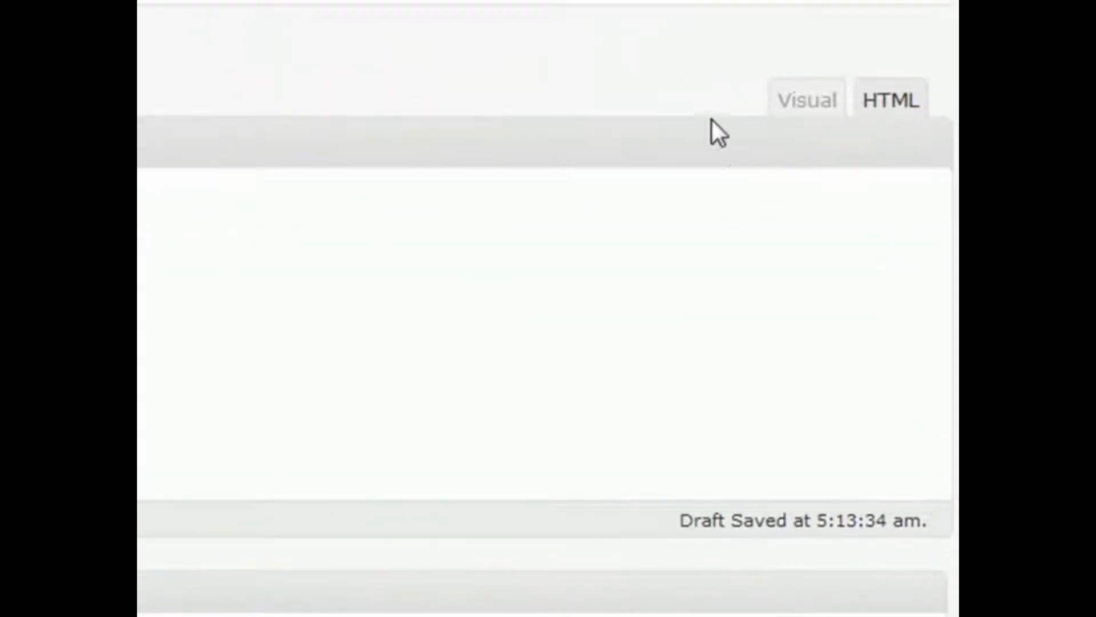
click(798, 112)
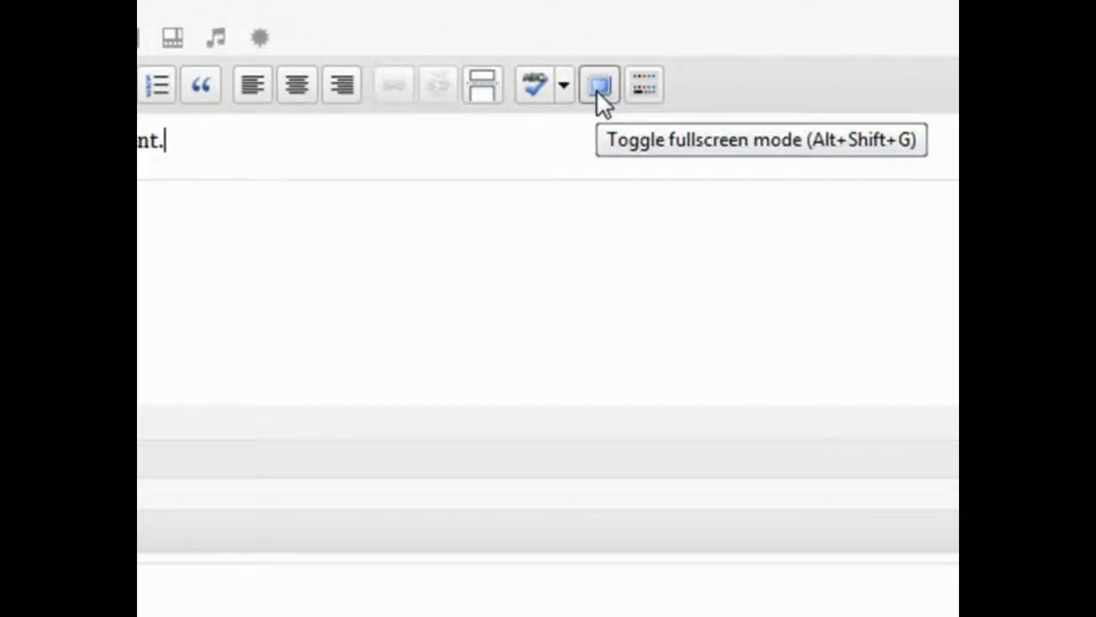
click(651, 137)
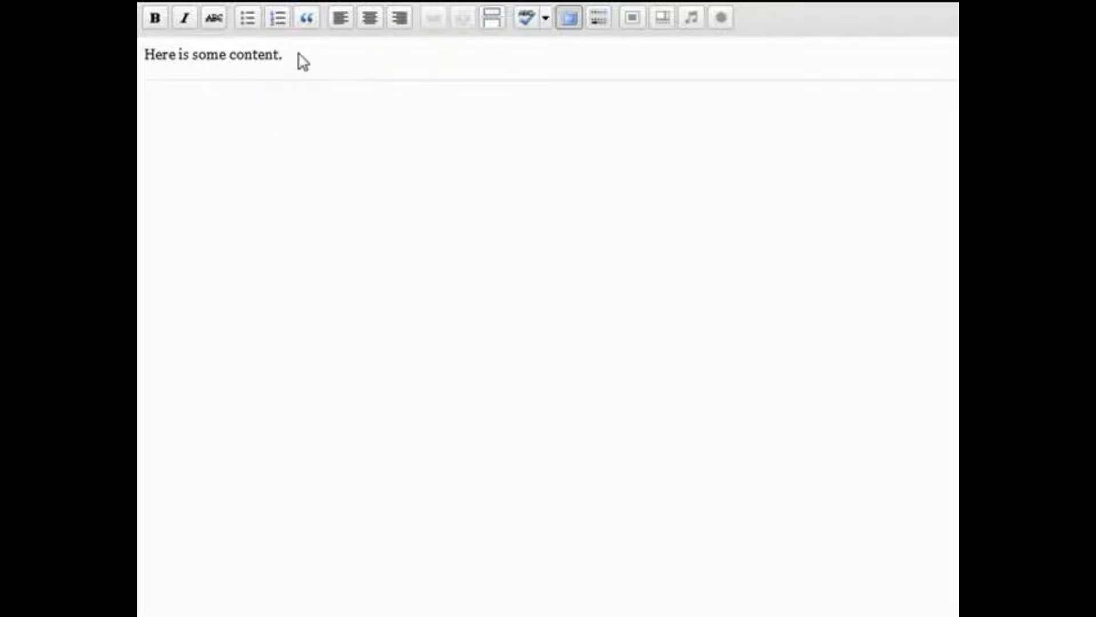
click(573, 22)
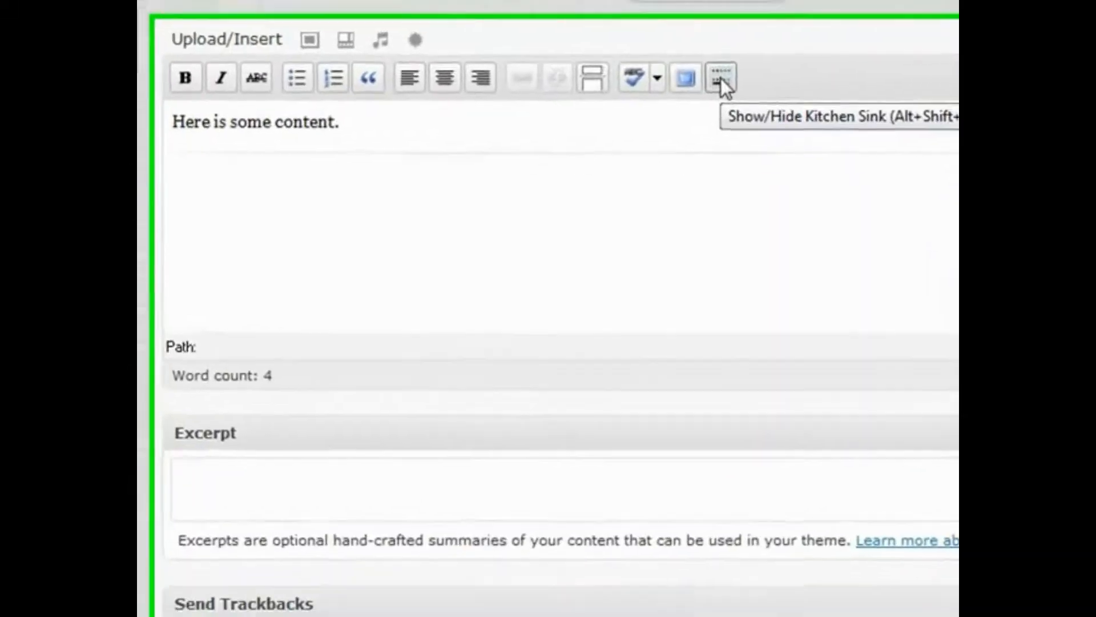
- Show the Kitchen Sink formatting tools, review the paragraph format choices, and hide the extra tools again
click(788, 242)
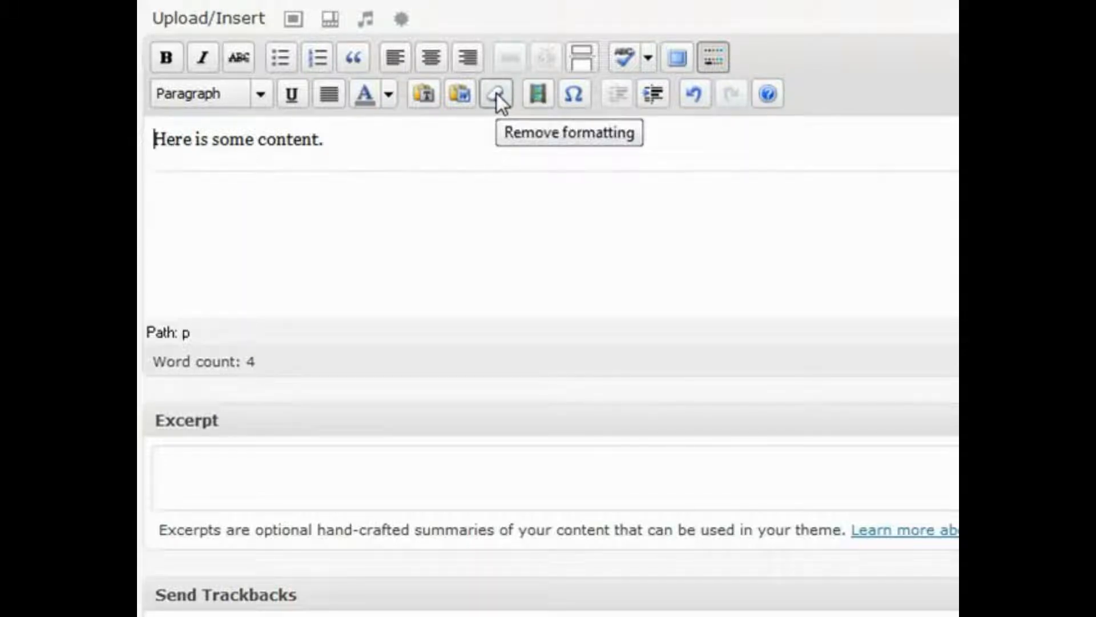
click(264, 96)
click(265, 92)
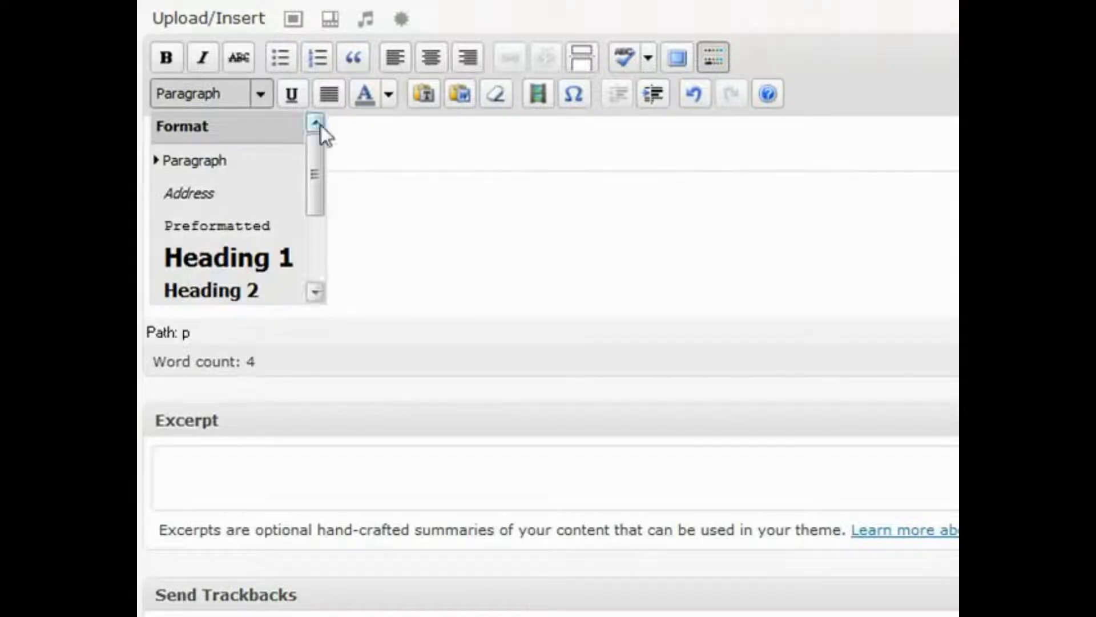
click(418, 151)
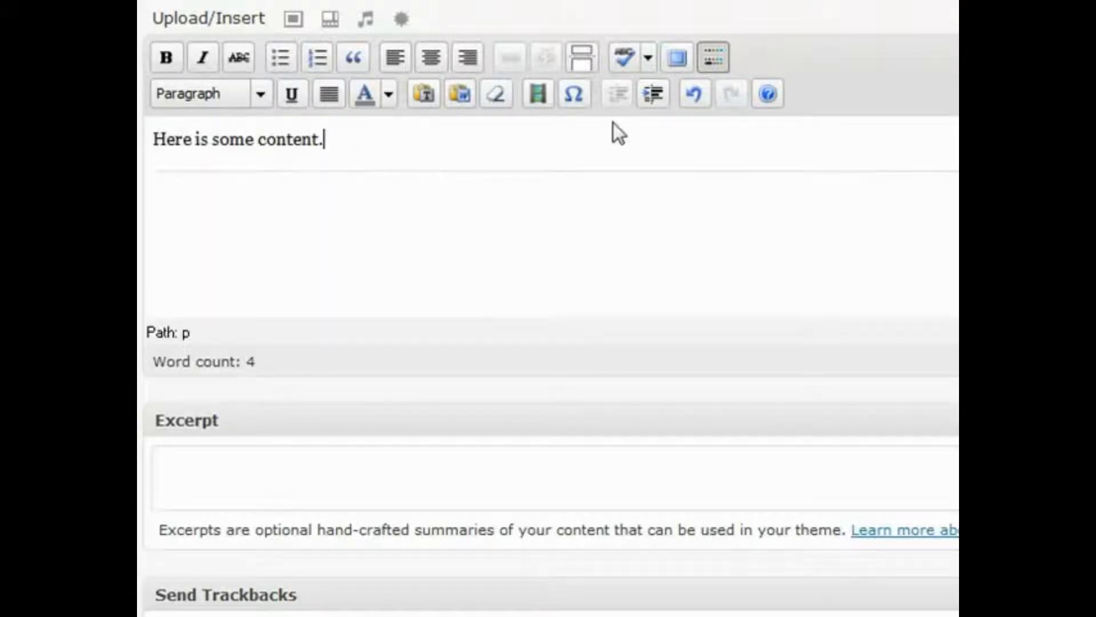
click(709, 57)
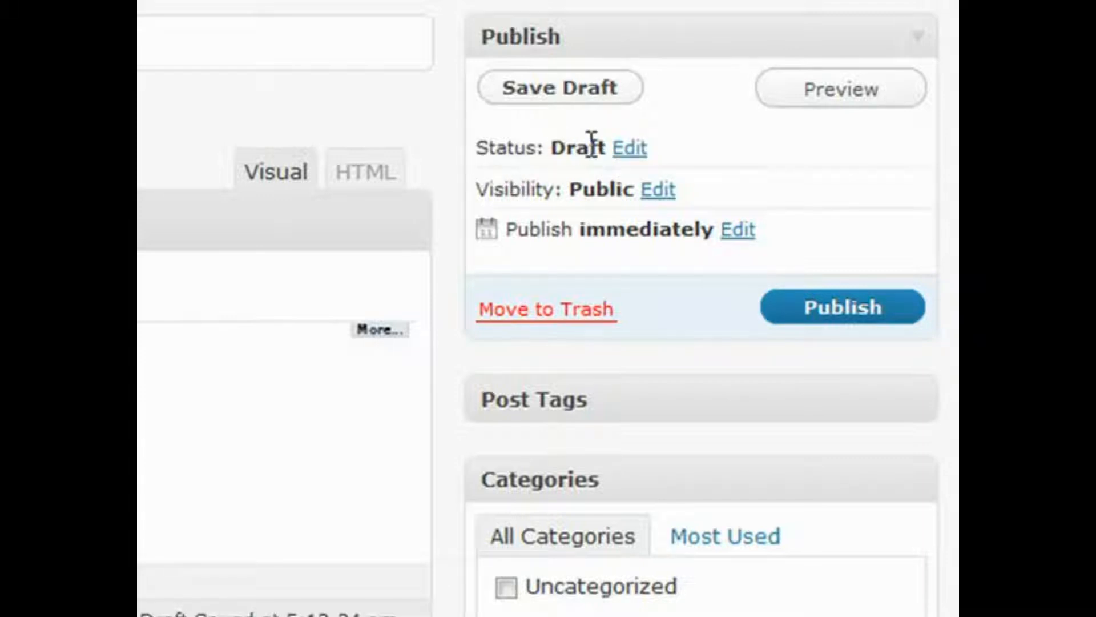
- Try the Pending Review status for the post, switch it back to Draft and cancel the status edit
click(628, 149)
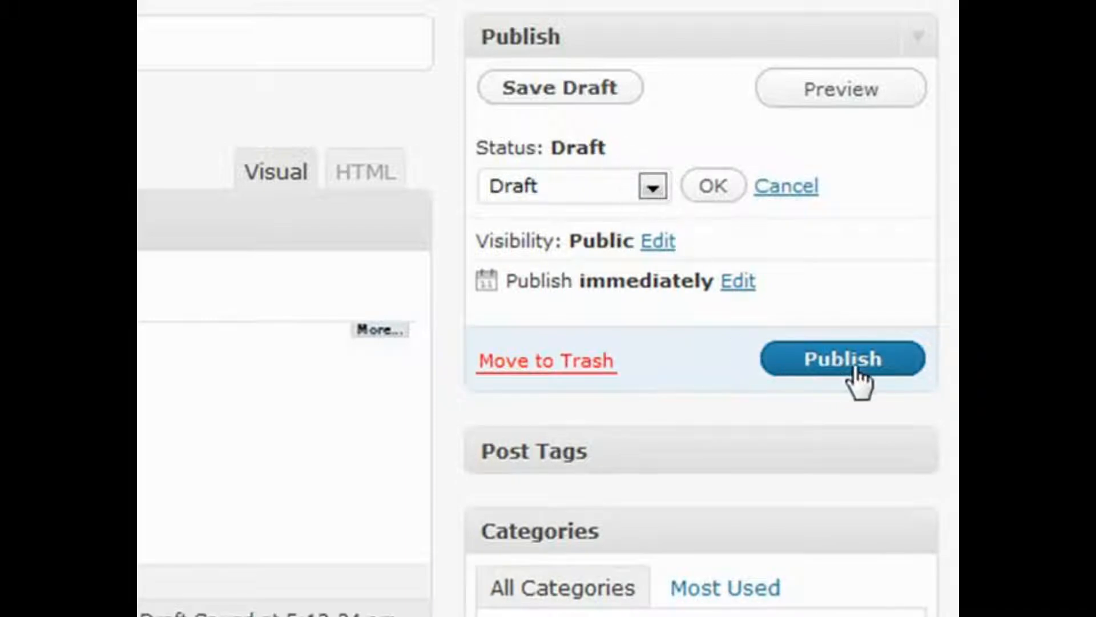
click(642, 187)
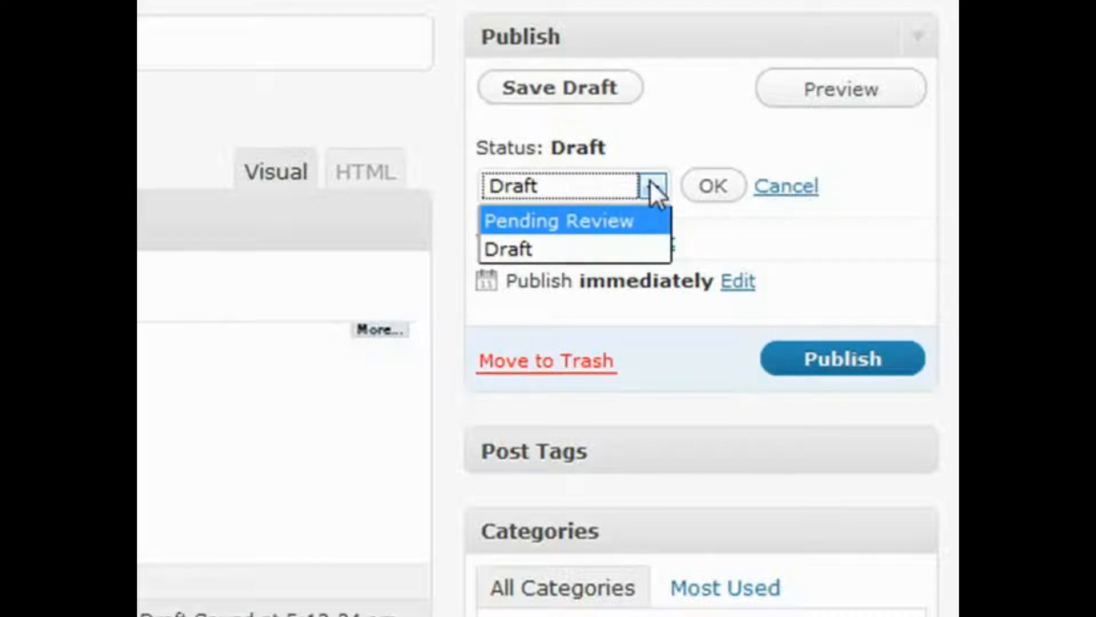
click(639, 222)
click(635, 210)
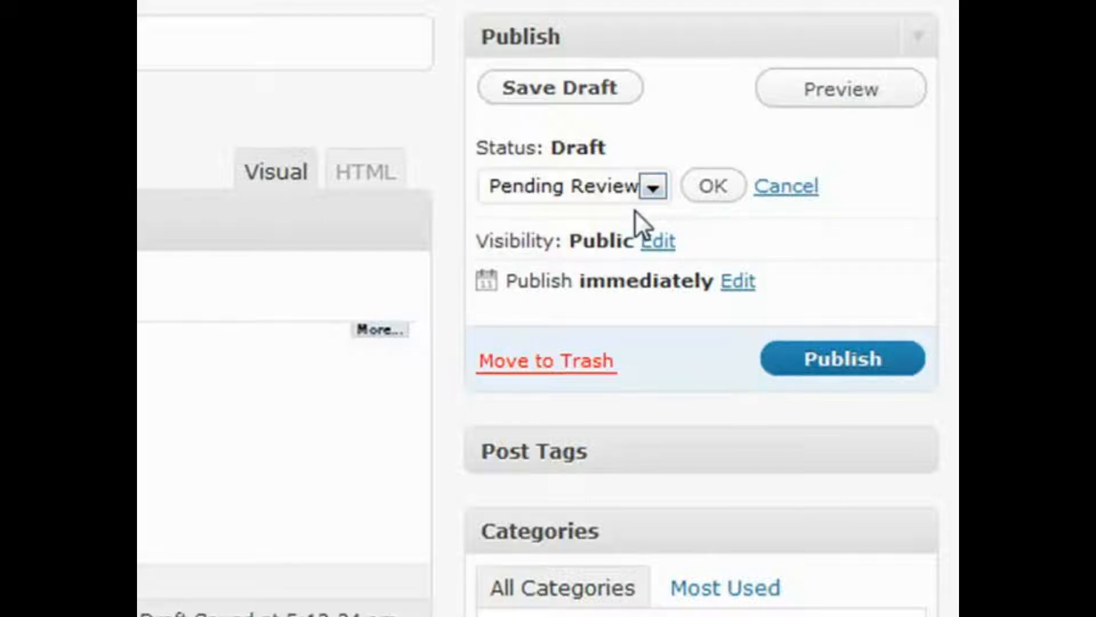
click(653, 187)
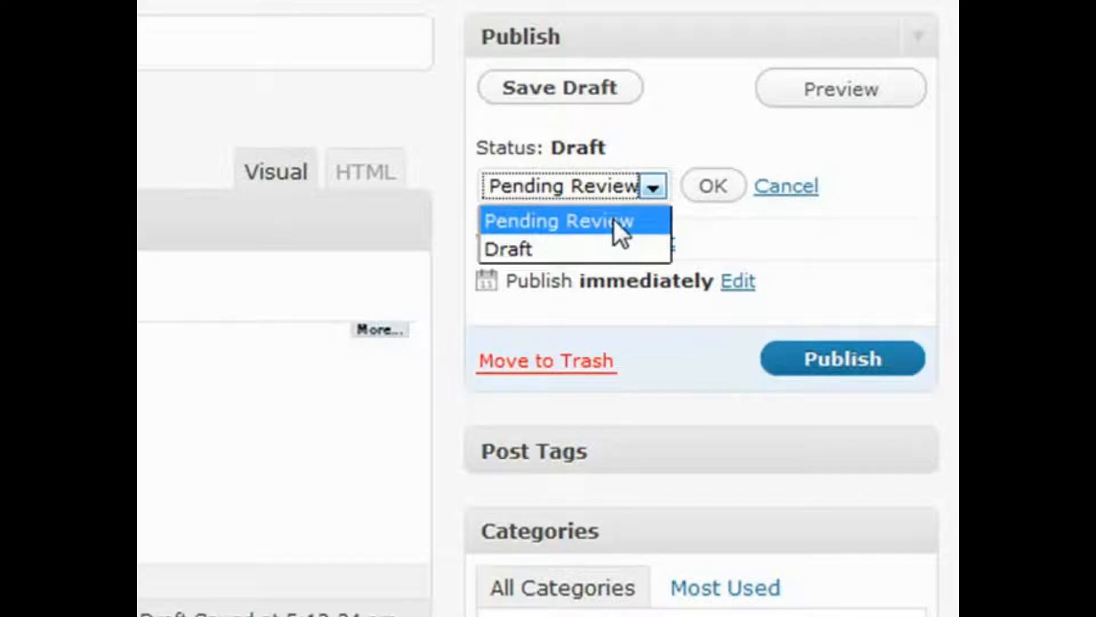
click(572, 249)
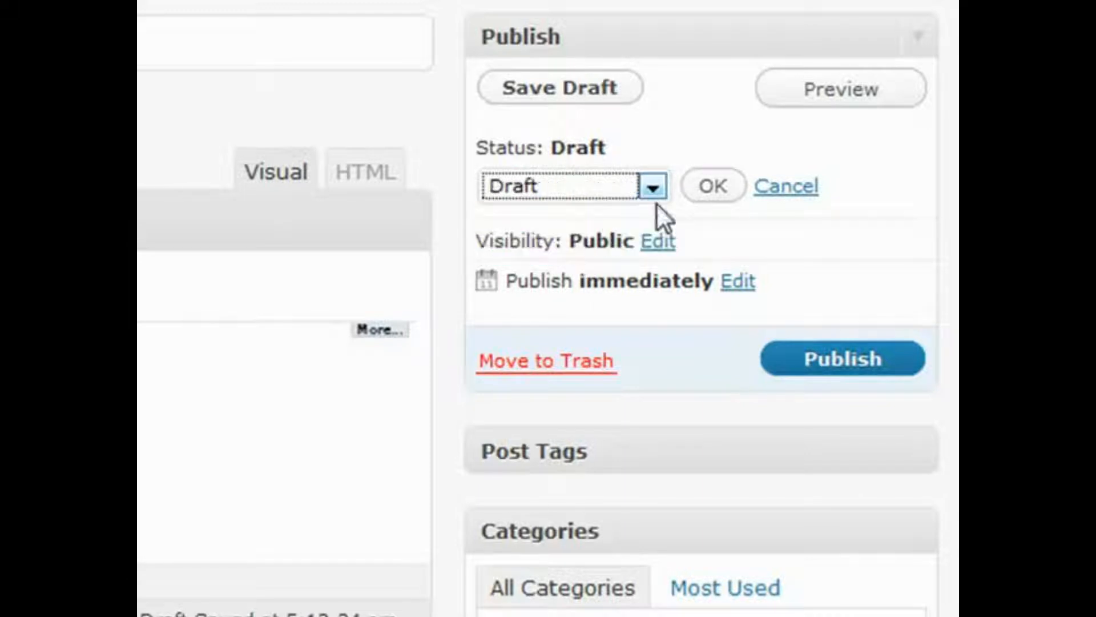
click(786, 188)
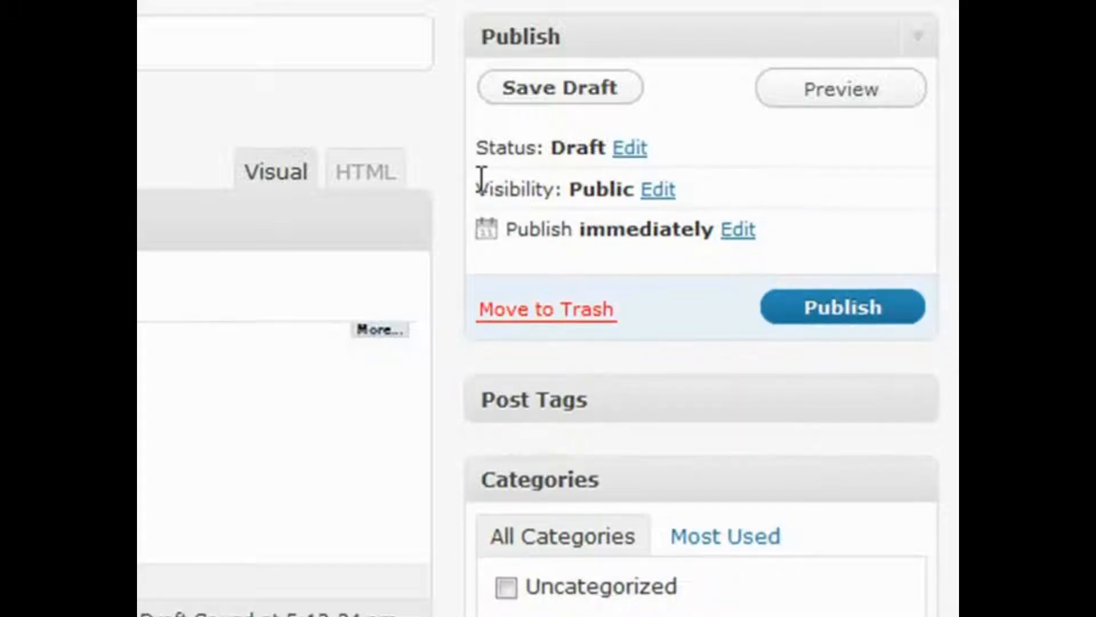
- Open the post's visibility options, try sticking the post to the front page and try the Password protected visibility
drag(480, 183, 559, 189)
click(587, 200)
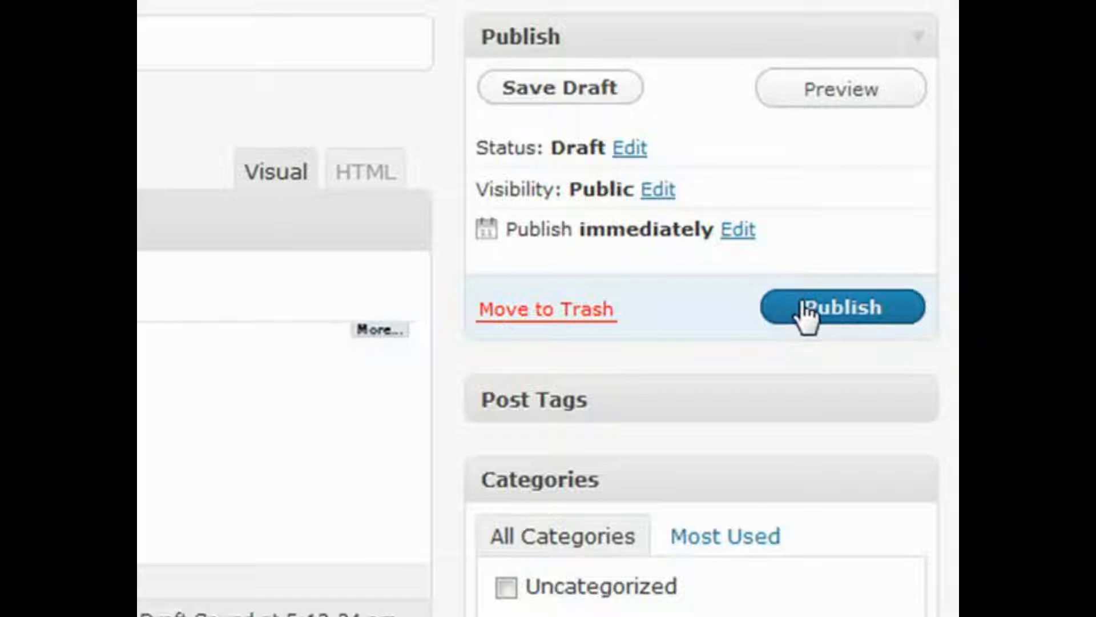
click(669, 188)
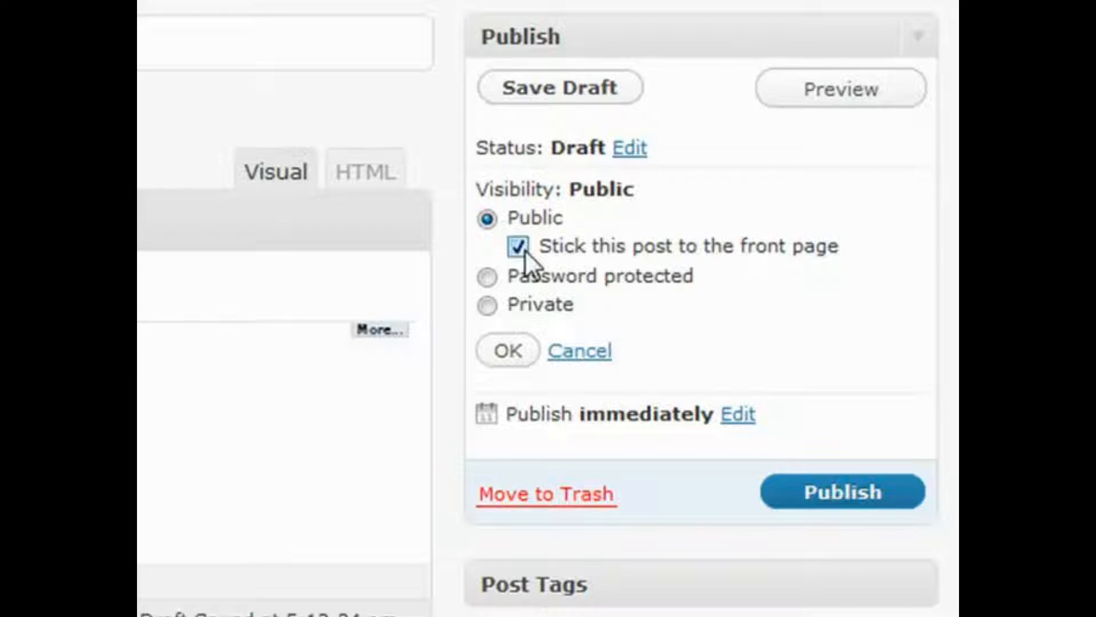
click(487, 275)
click(613, 299)
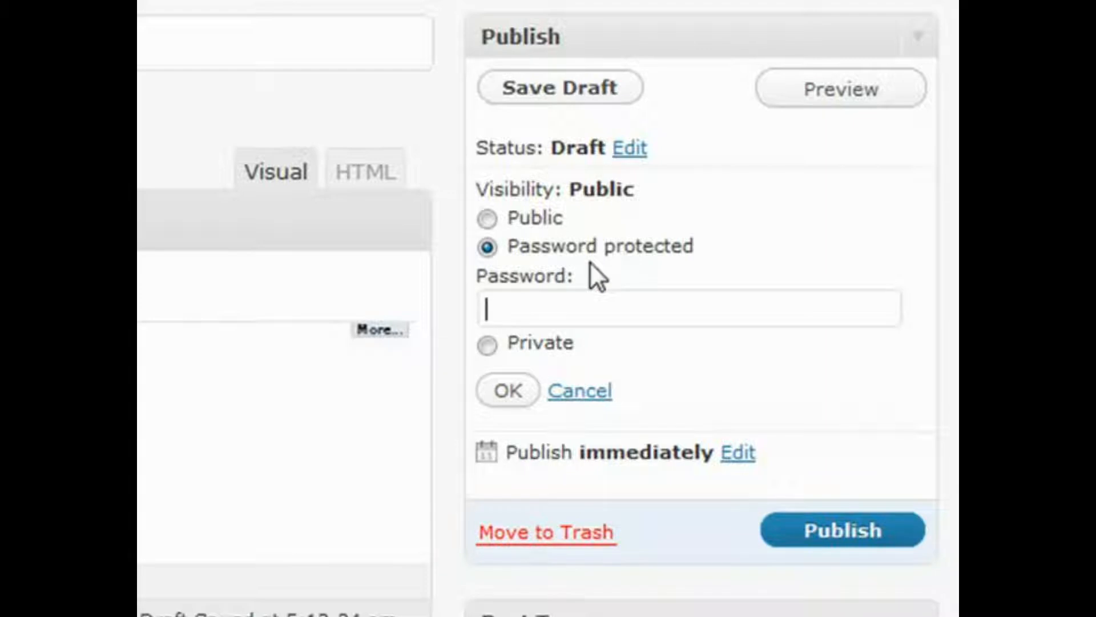
drag(590, 261, 585, 296)
mouse_move(581, 273)
mouse_down()
mouse_move(486, 168)
mouse_move(597, 269)
mouse_up()
click(585, 310)
drag(591, 277, 631, 268)
- Try the Private visibility for the post and cancel the visibility edit
click(489, 345)
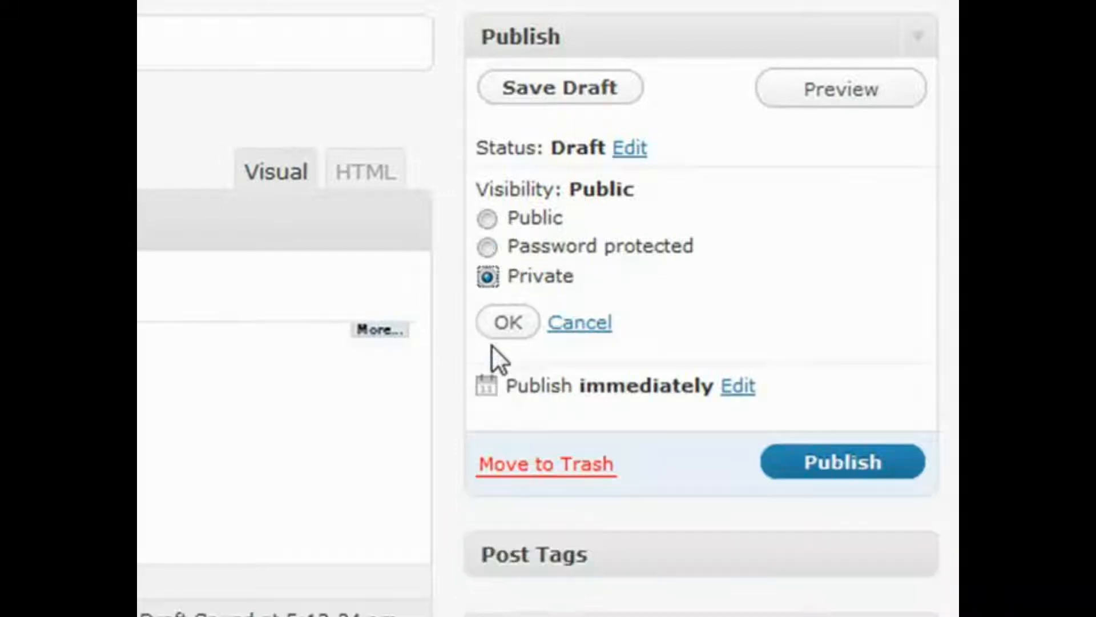
drag(587, 281, 517, 222)
click(615, 268)
mouse_move(591, 284)
mouse_down()
mouse_move(513, 280)
mouse_move(598, 276)
mouse_move(516, 286)
mouse_move(571, 279)
mouse_up()
mouse_move(594, 276)
mouse_down()
mouse_move(505, 278)
mouse_move(593, 280)
mouse_up()
click(490, 282)
mouse_move(583, 276)
mouse_down()
mouse_move(540, 280)
mouse_move(591, 276)
mouse_up()
drag(506, 279, 605, 286)
click(605, 286)
click(593, 325)
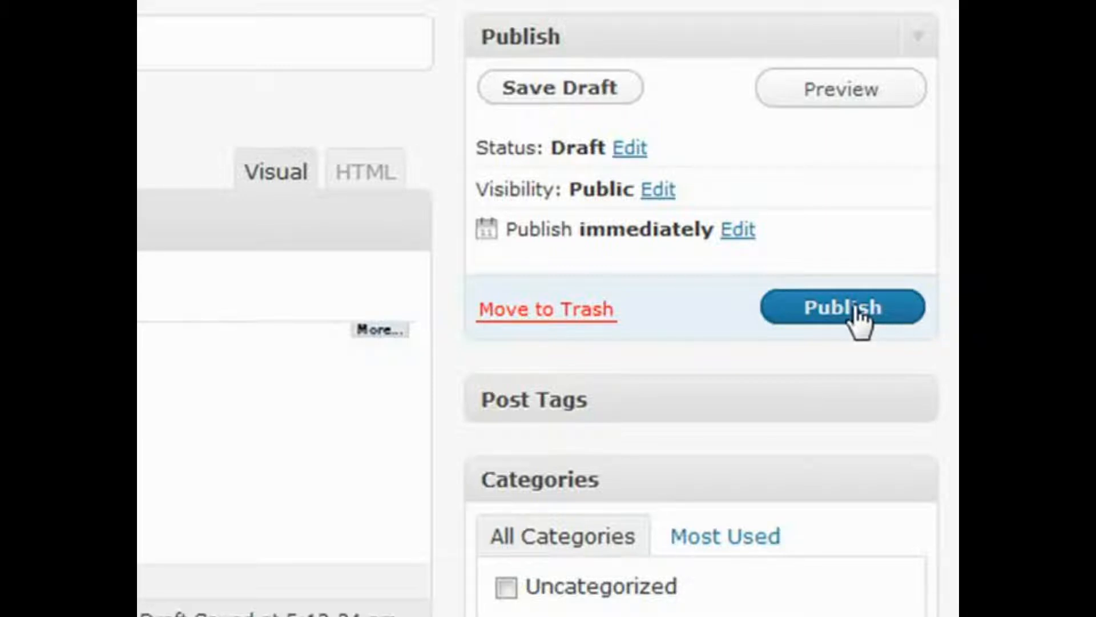
- Try scheduling the post for May 09, 2010 at 05:11 by setting the publish day to 09
click(738, 232)
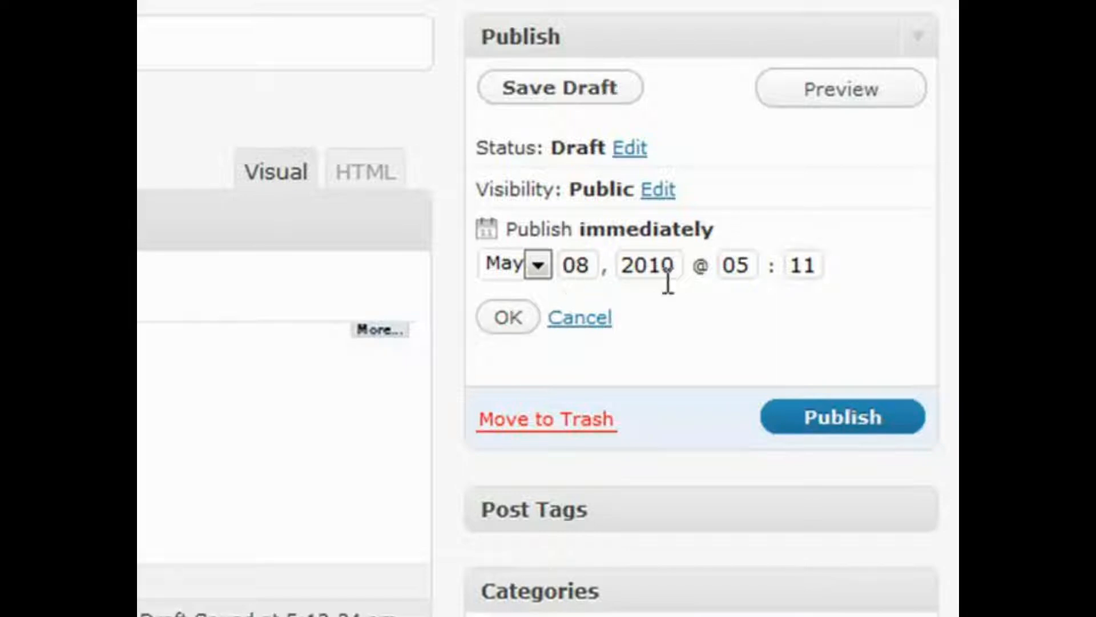
double_click(579, 267)
click(578, 268)
click(590, 267)
double_click(590, 266)
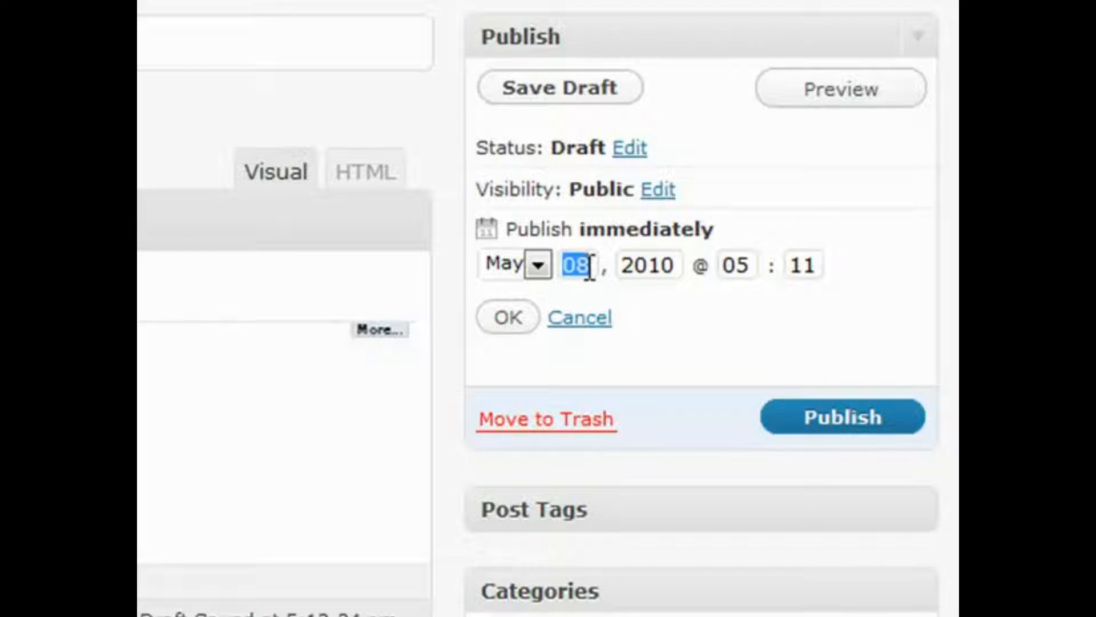
click(578, 264)
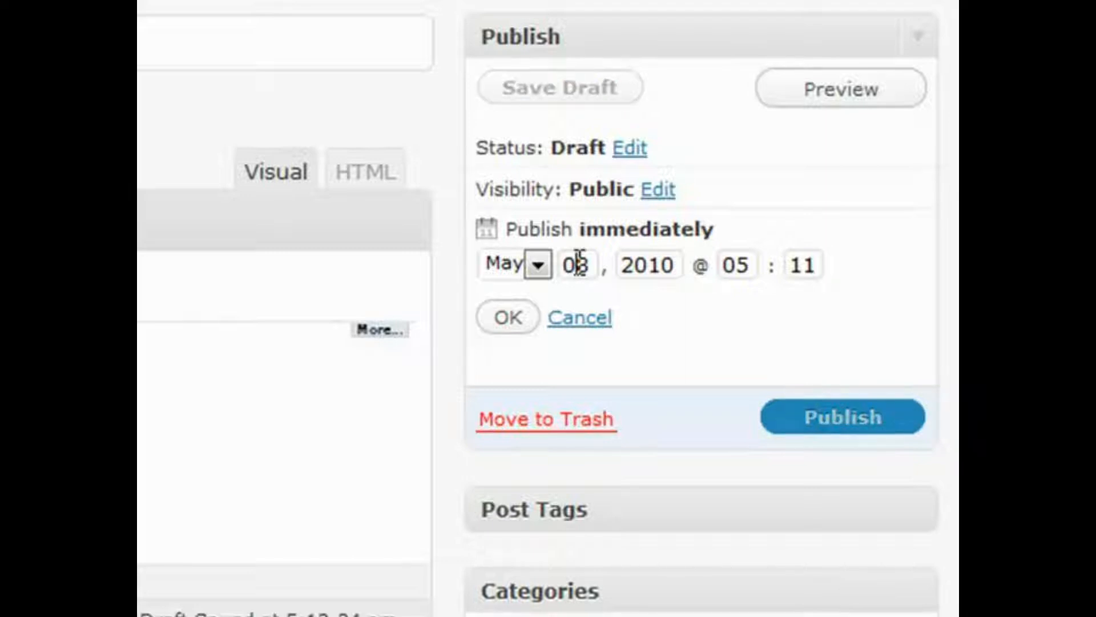
double_click(580, 264)
text(09)
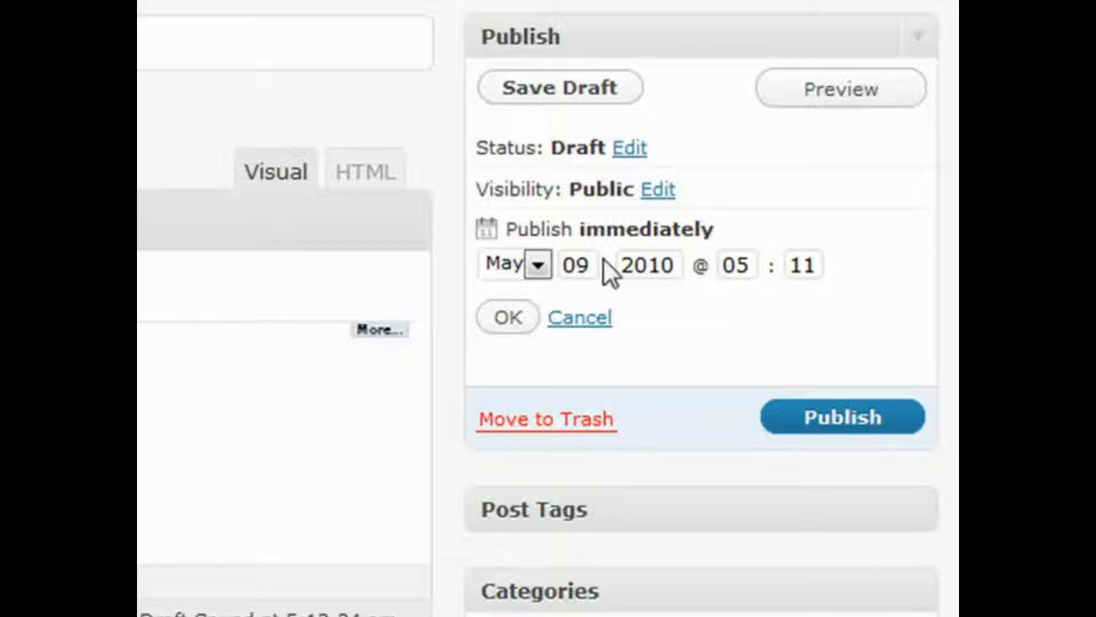
click(506, 319)
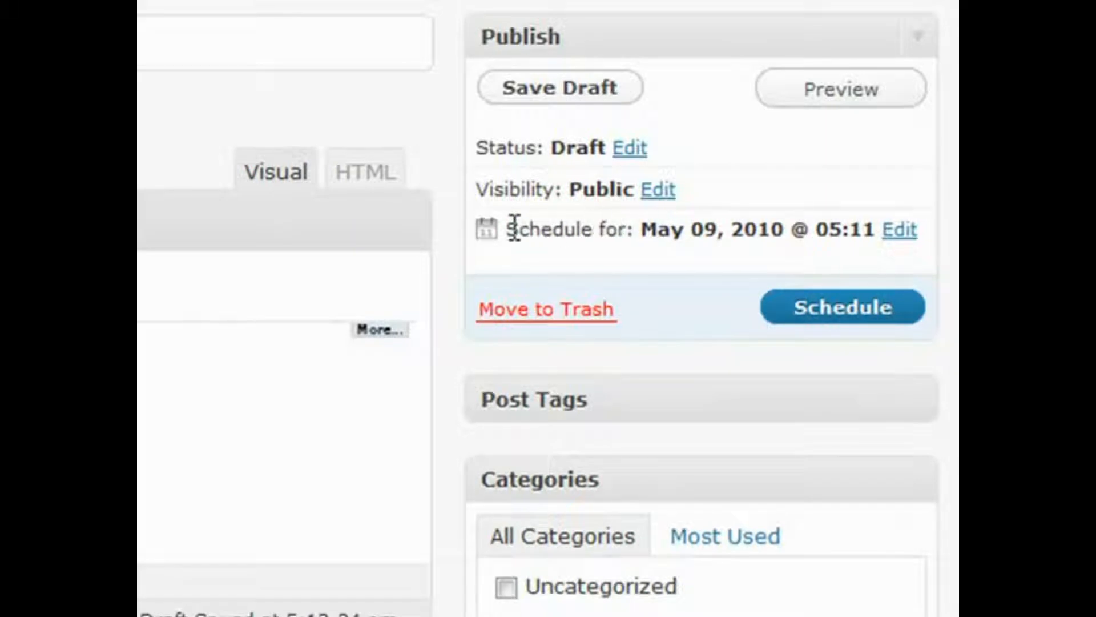
drag(509, 228, 635, 229)
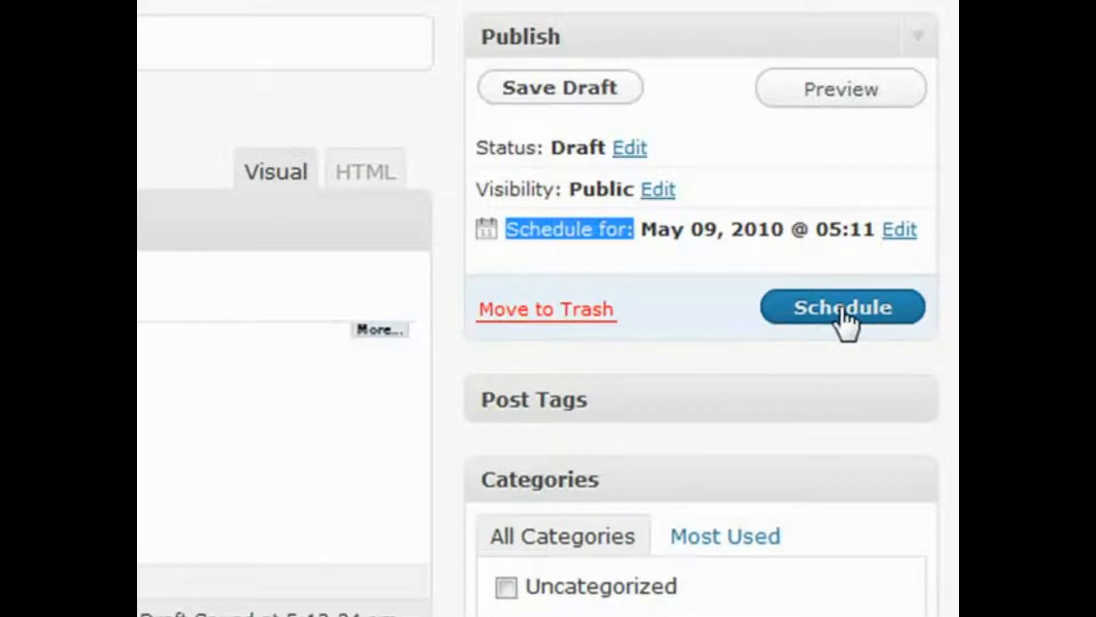
- Set the post's publish day back to 08 and confirm the date
click(900, 230)
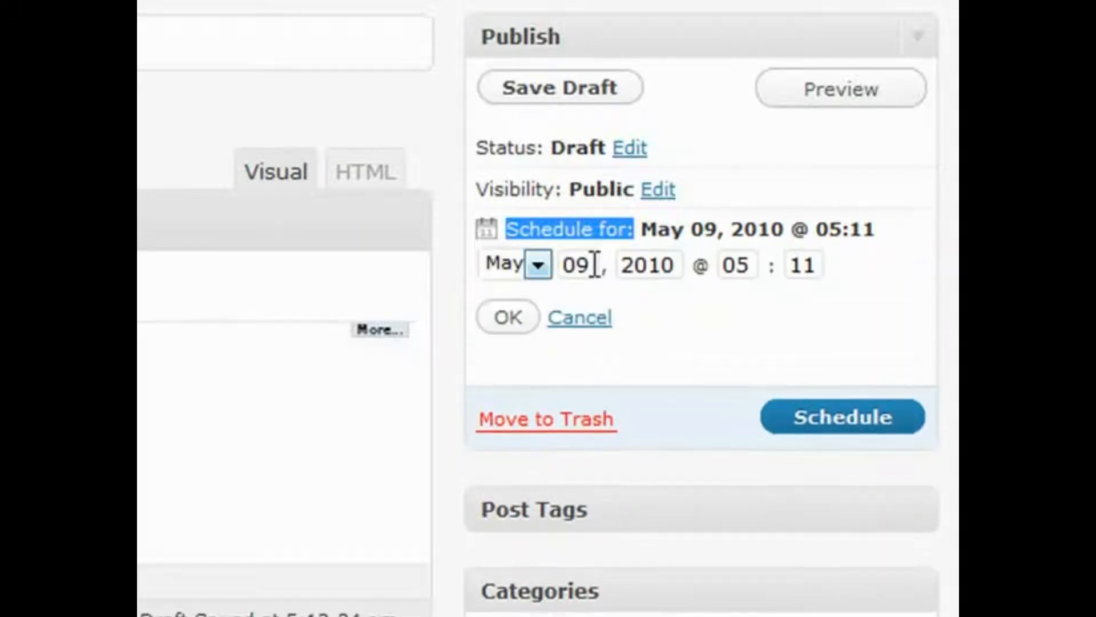
double_click(591, 266)
text(08)
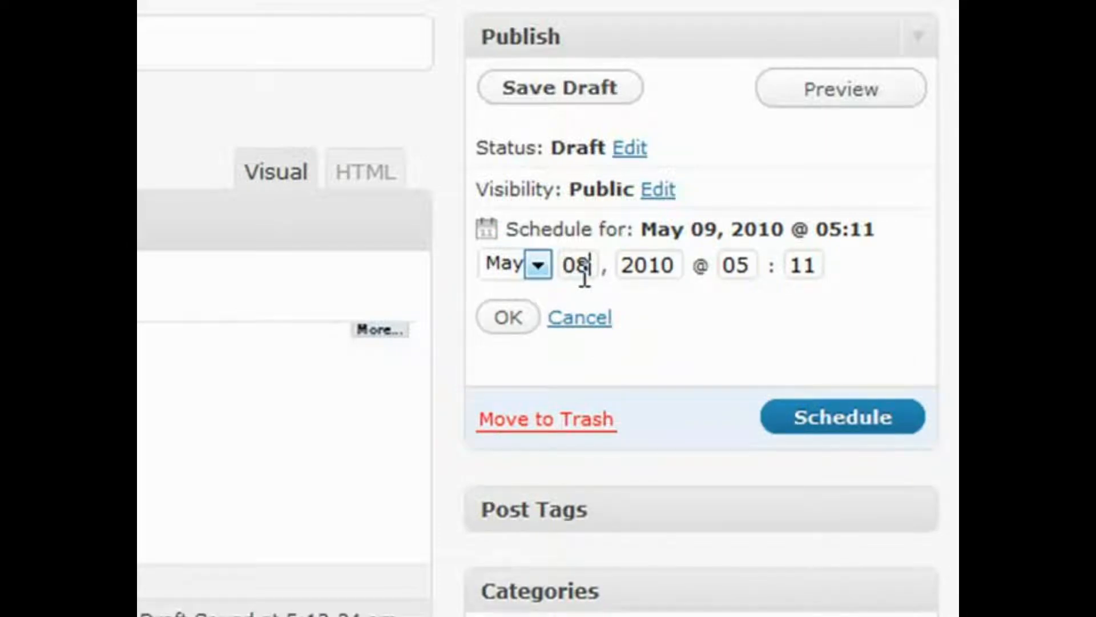
click(514, 319)
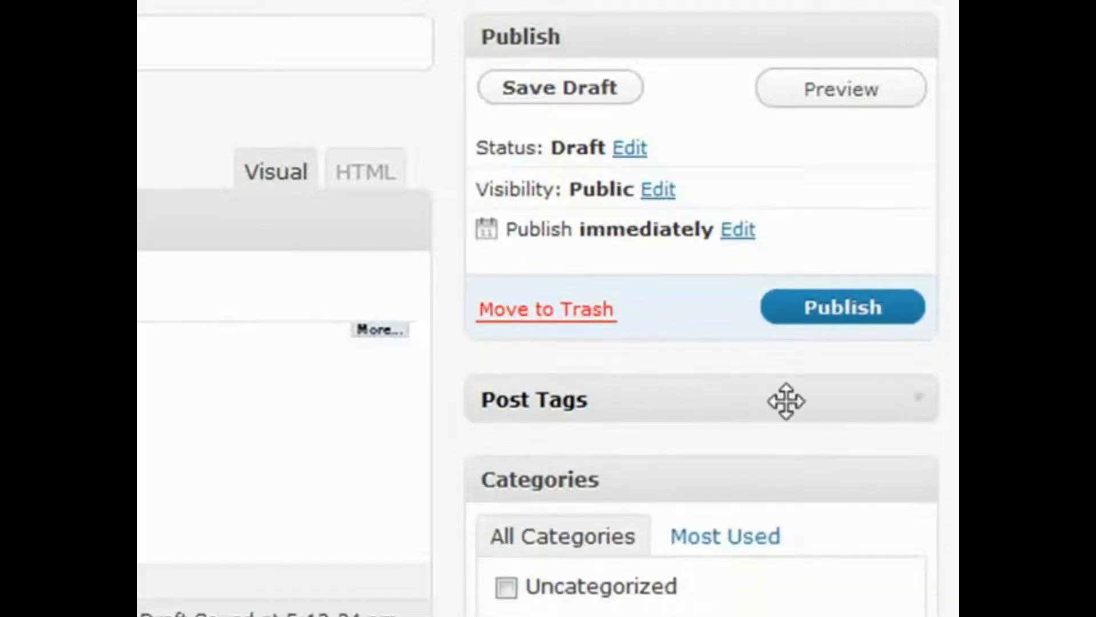
- Try expanding and collapsing the Post Tags box, and leave it expanded
click(919, 402)
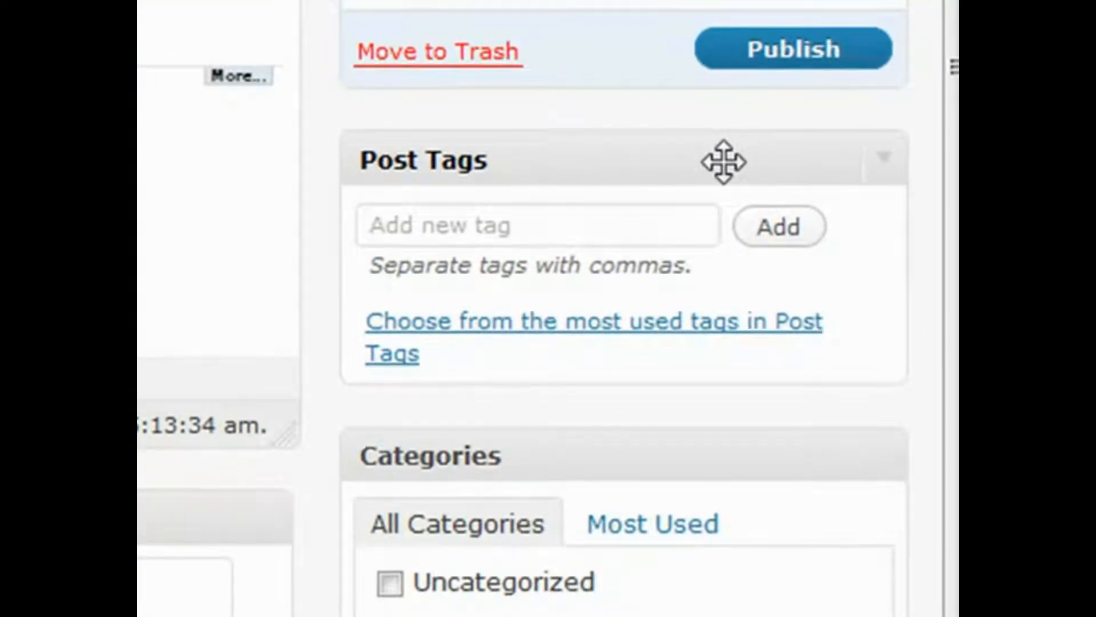
click(611, 164)
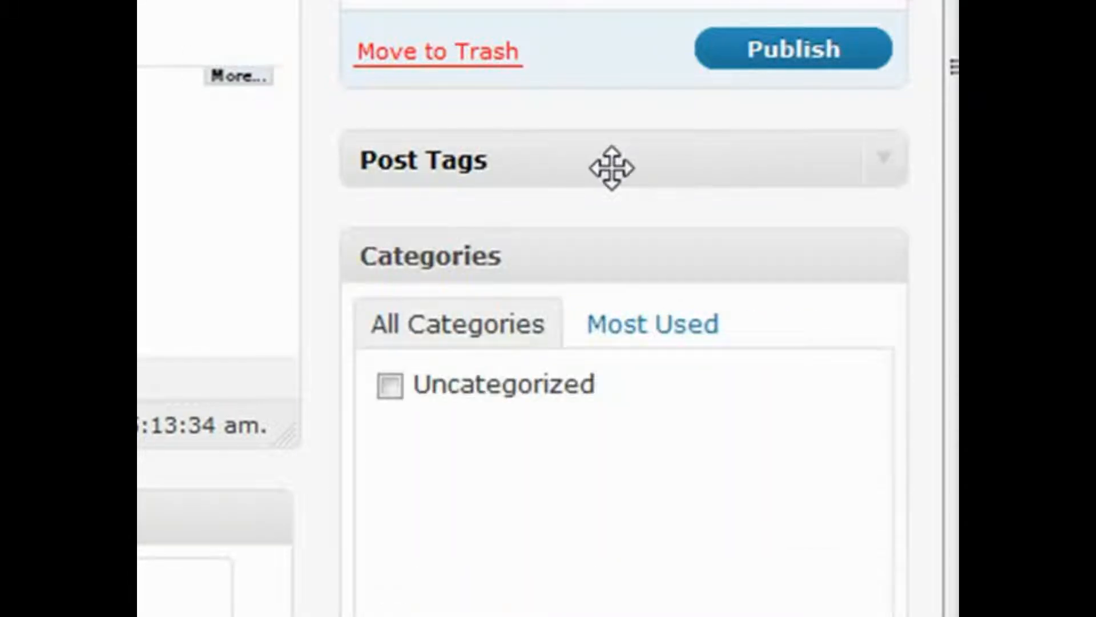
click(857, 170)
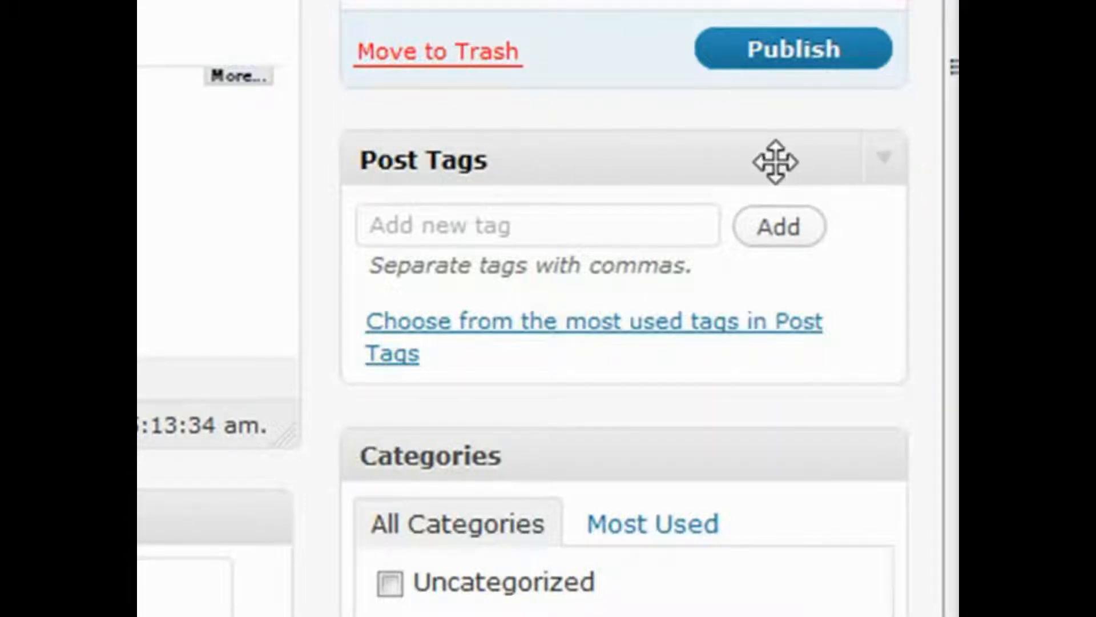
click(540, 222)
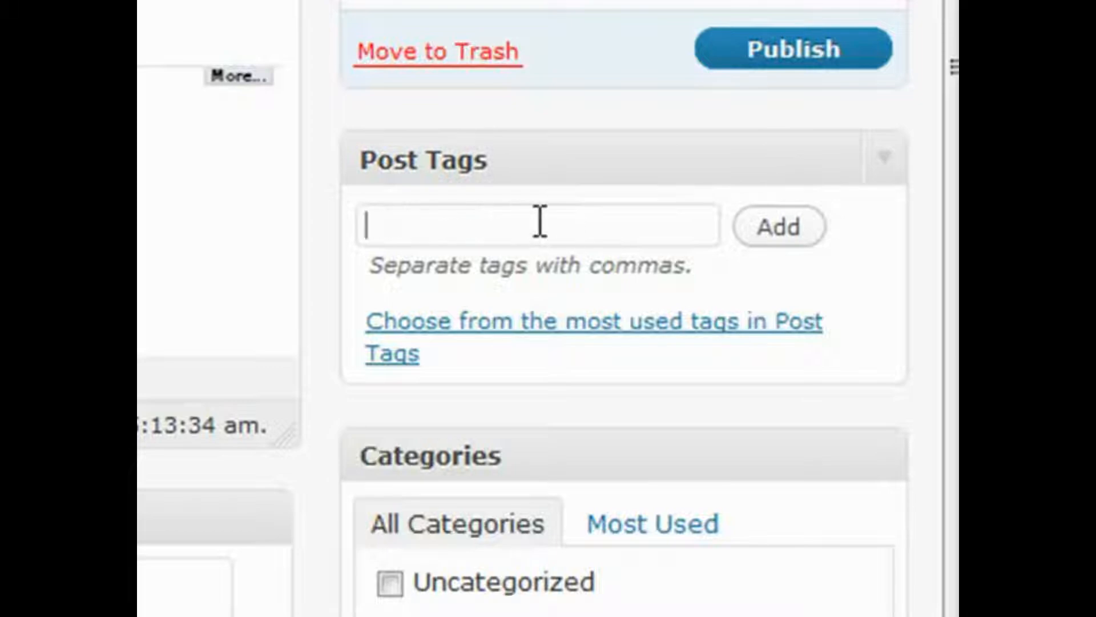
click(546, 154)
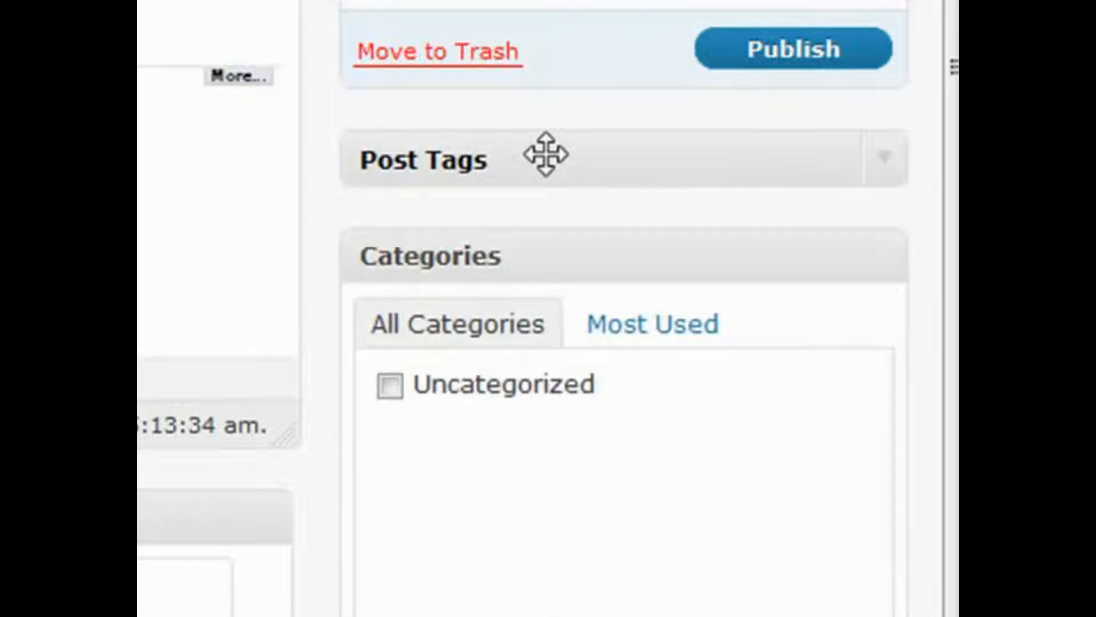
click(876, 158)
- Collapse the Excerpt box below the post editor, expand it again and place the cursor in its text field
scroll(619, 443, down, 2)
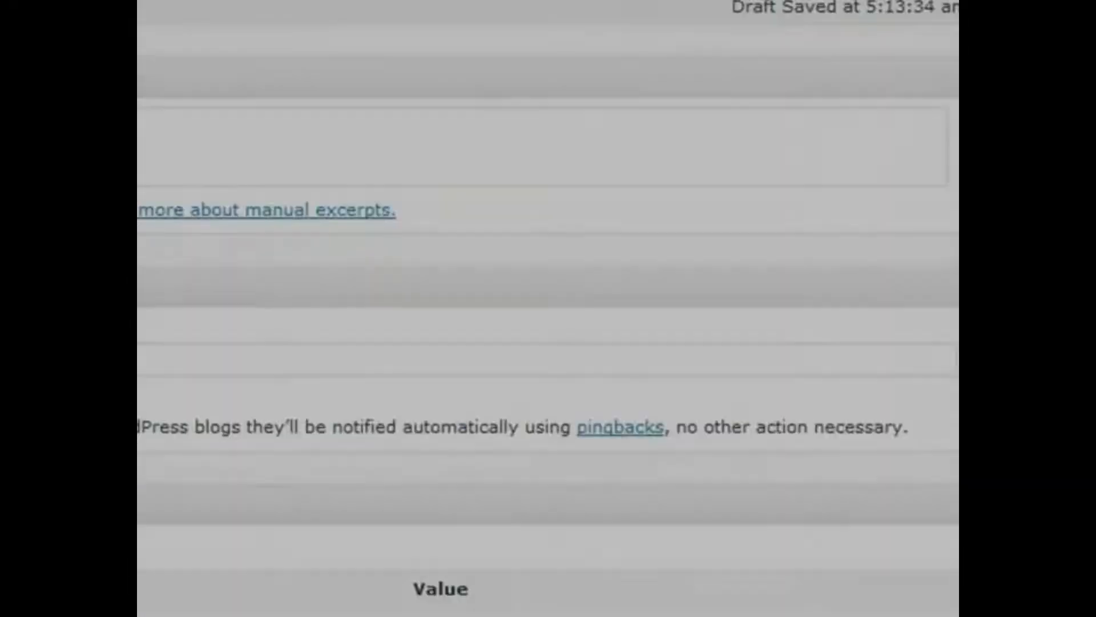
click(708, 28)
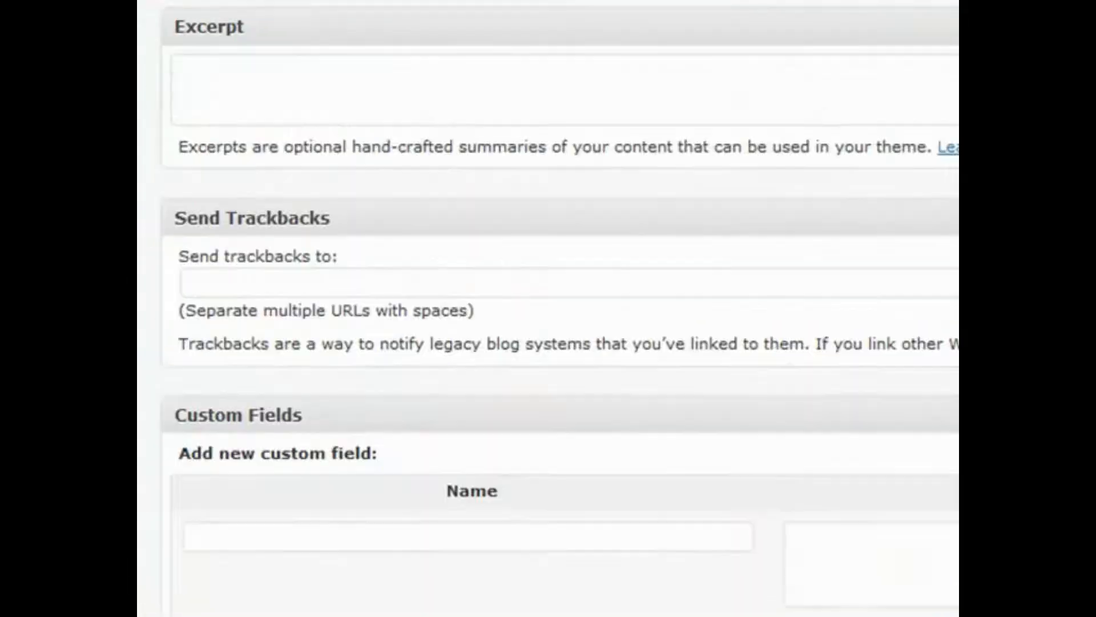
scroll(554, 197, down, 3)
scroll(555, 205, up, 3)
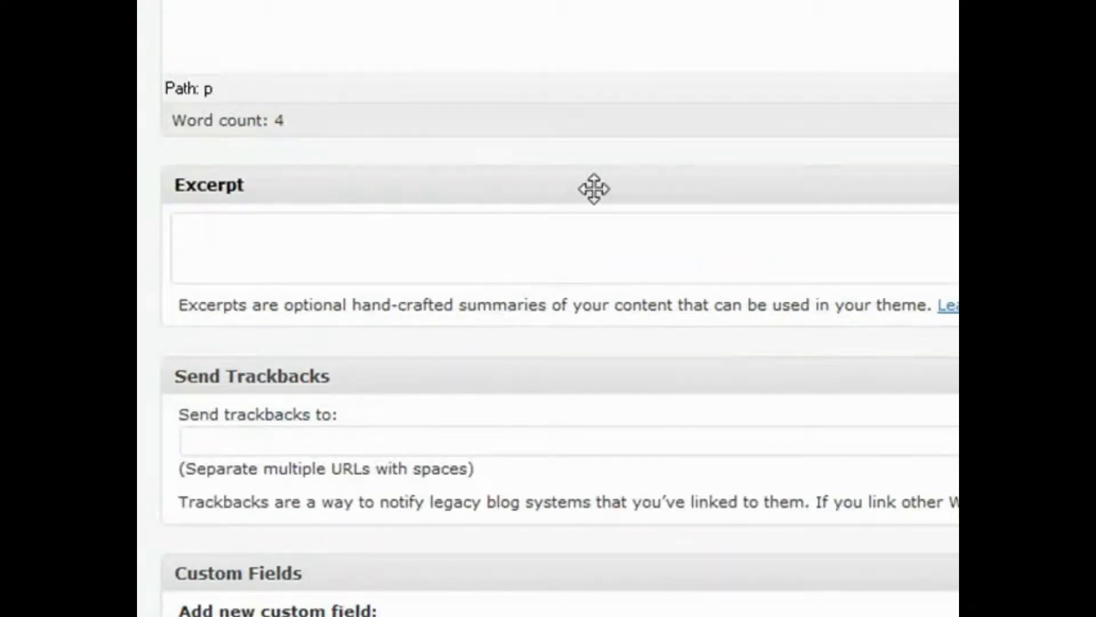
scroll(567, 170, down, 1)
click(531, 61)
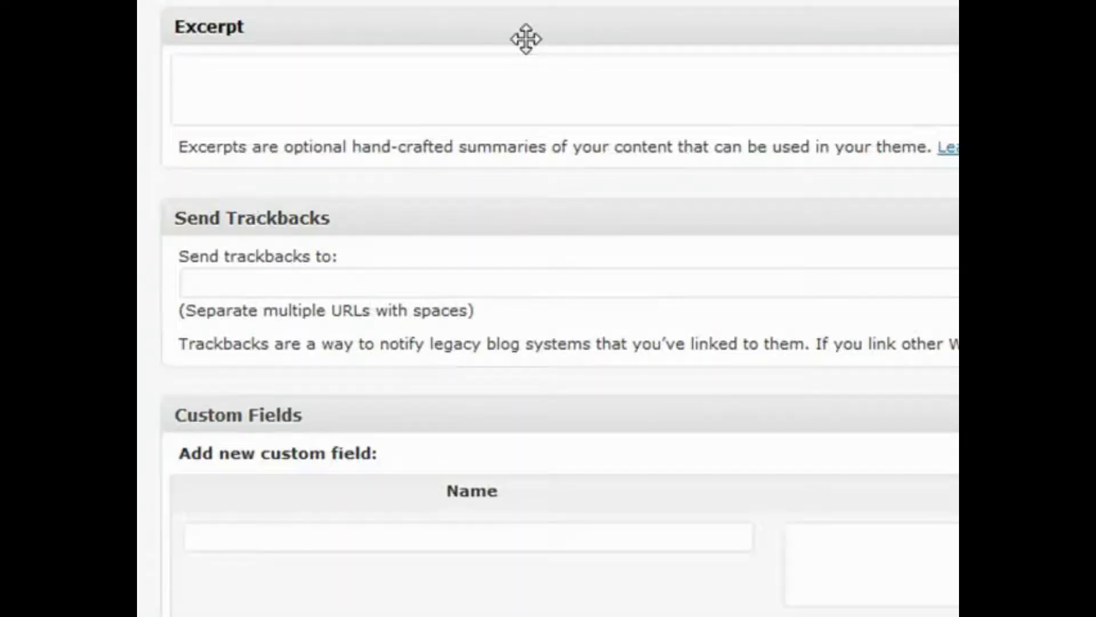
click(524, 34)
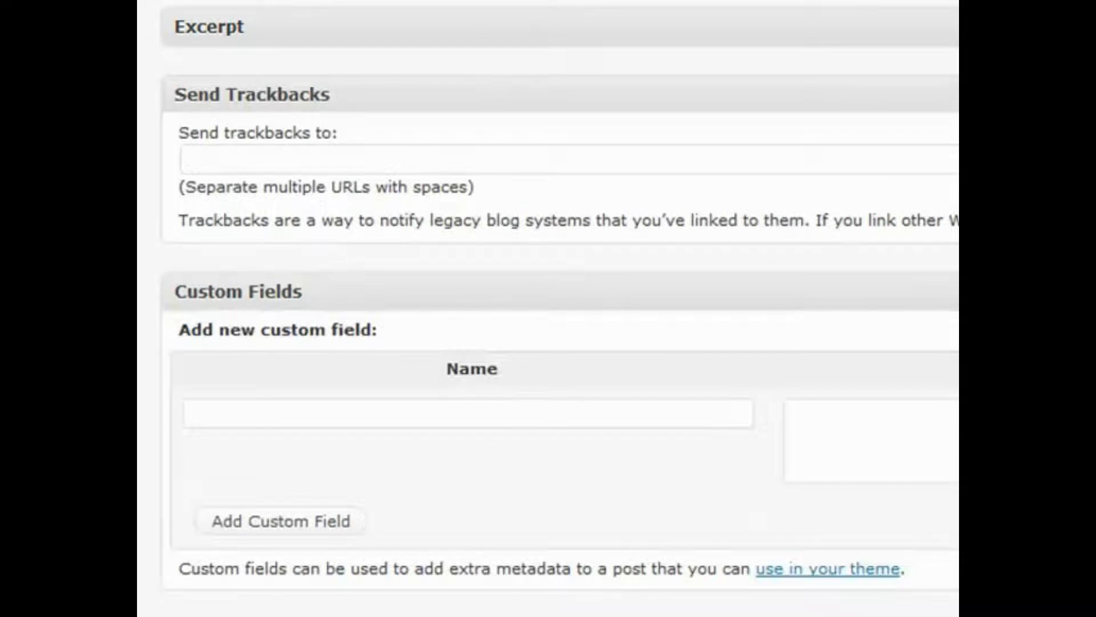
click(525, 27)
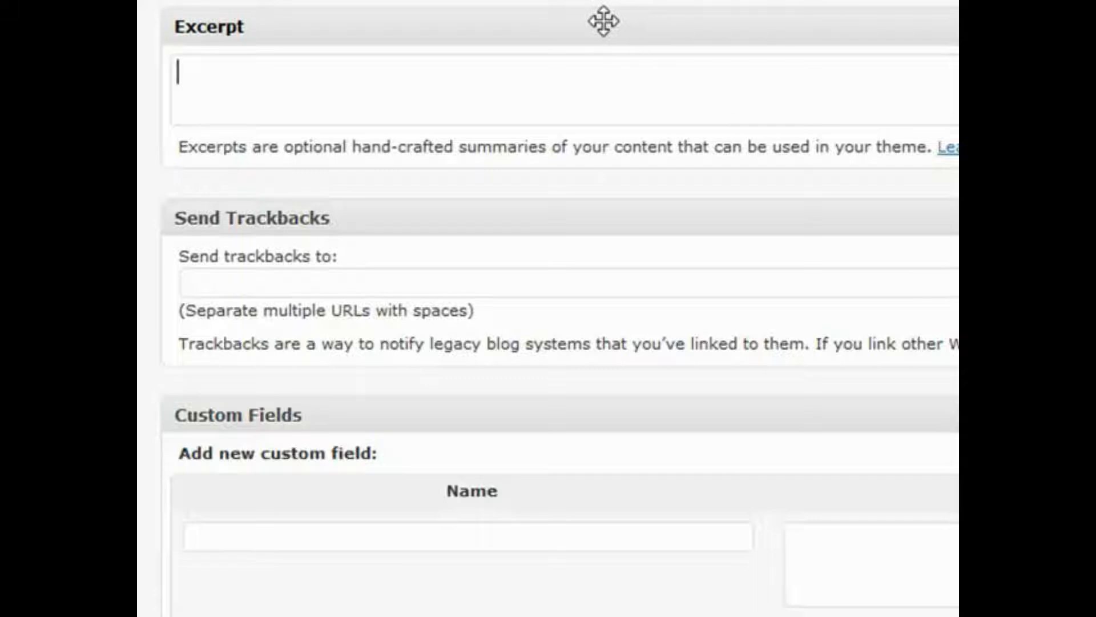
scroll(610, 23, up, 2)
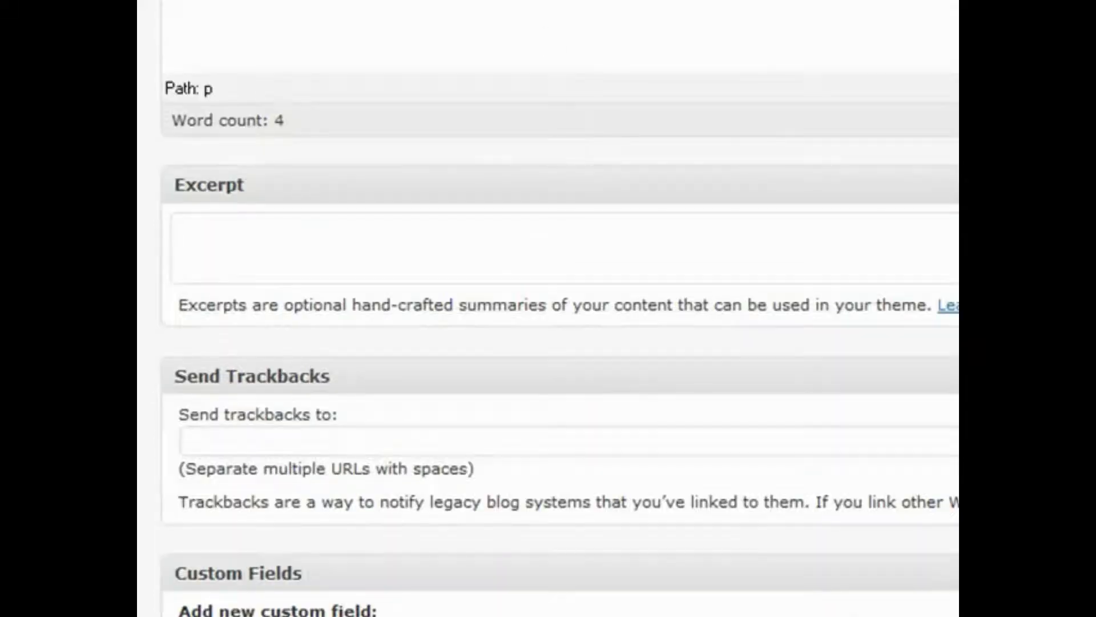
scroll(534, 194, down, 2)
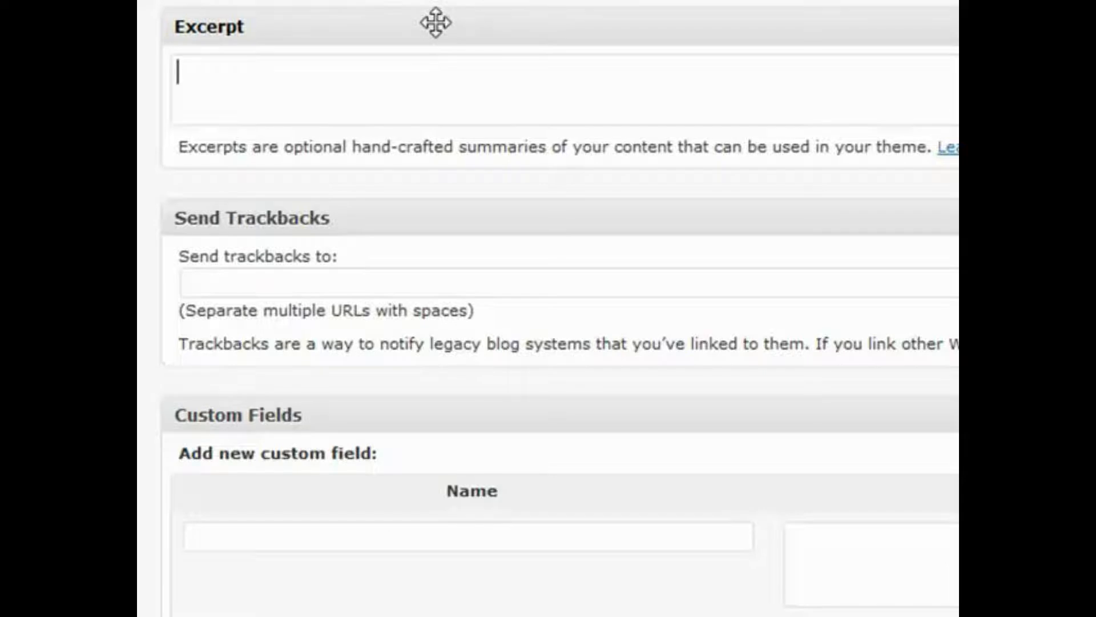
- Collapse the Send Trackbacks box, and collapse and re-expand the Custom Fields box
scroll(474, 103, down, 4)
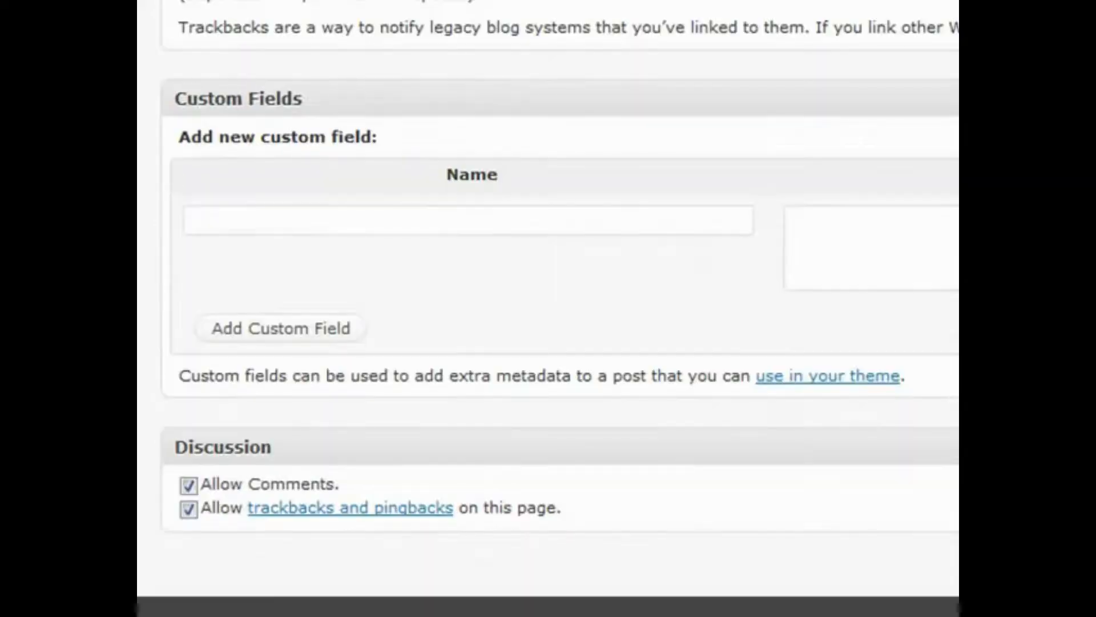
scroll(548, 308, down, 1)
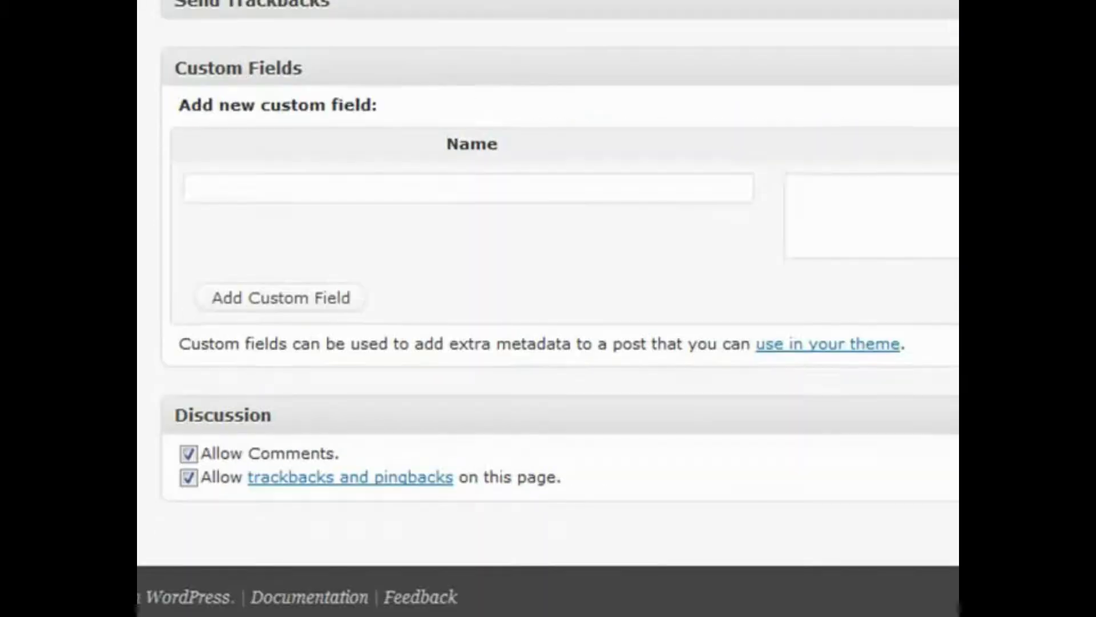
click(442, 71)
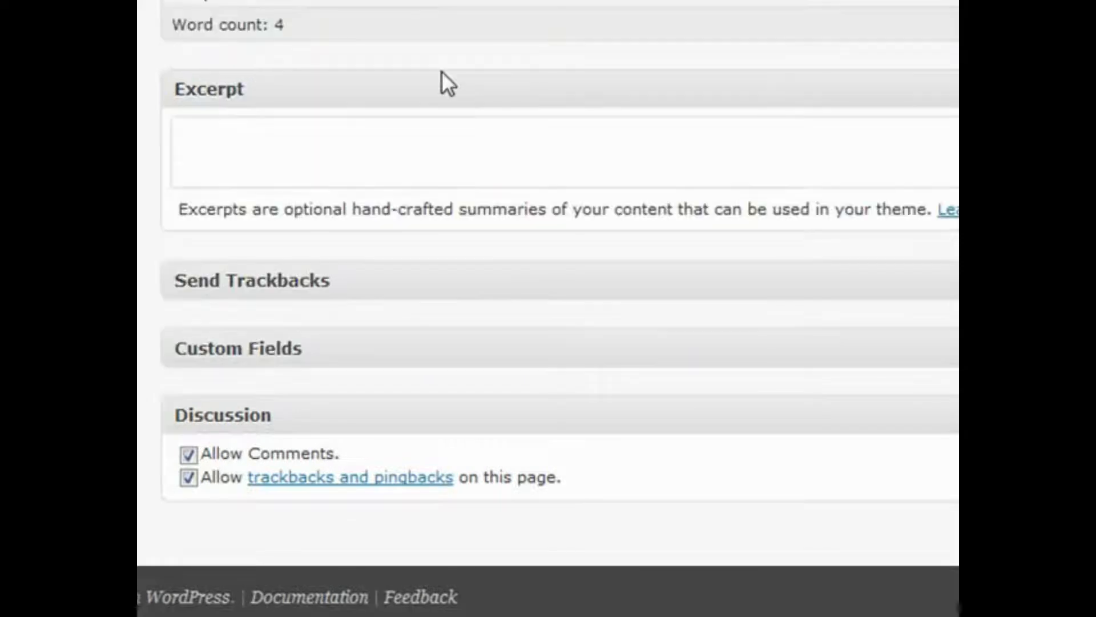
click(863, 337)
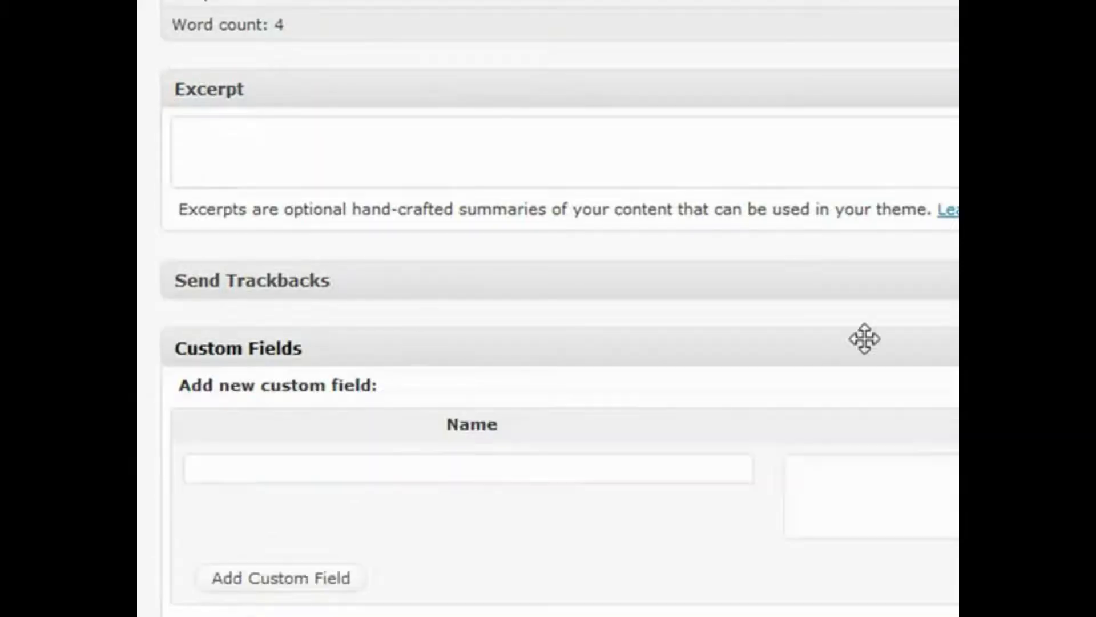
scroll(271, 149, down, 5)
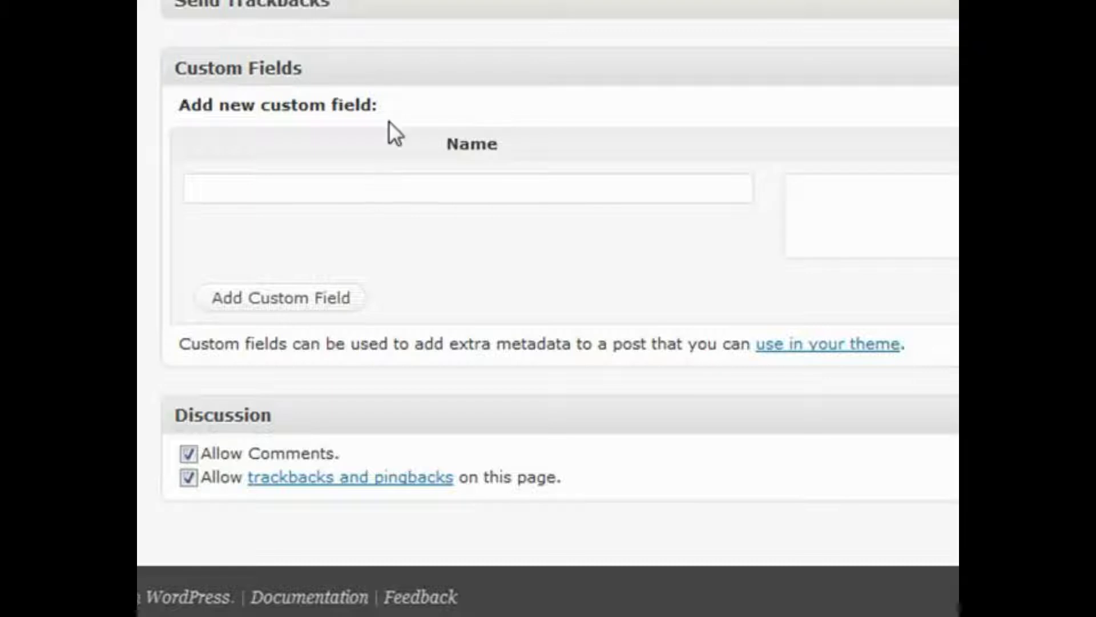
- Fill in a new custom field with the suggested name "Videos I'm Watching" and the value "Happy Feat"
click(358, 190)
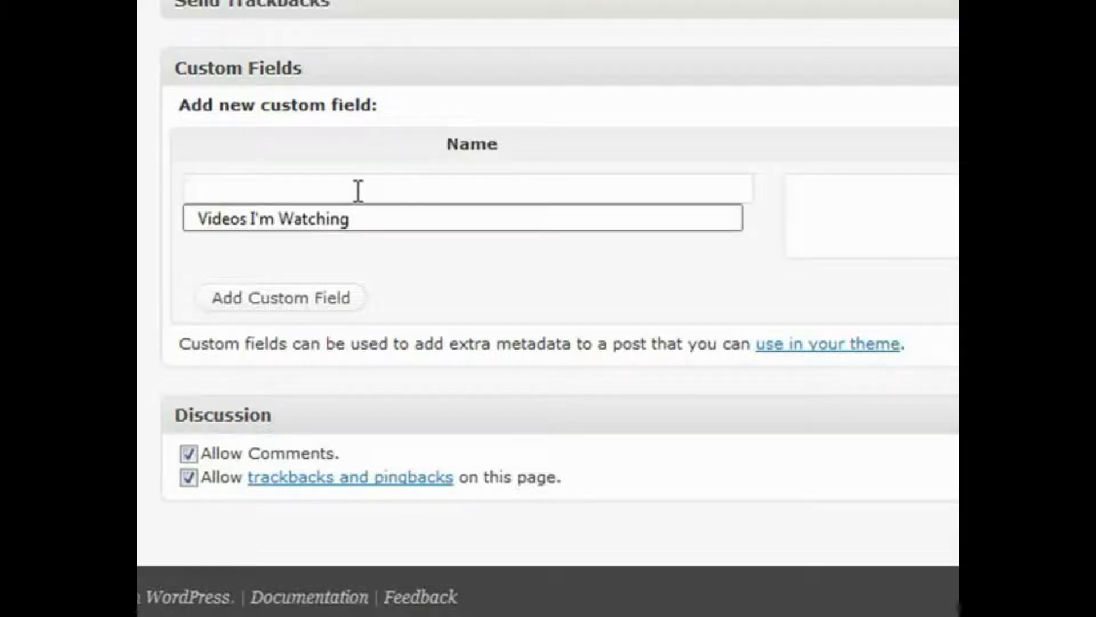
key(Down)
key(Return)
key(Tab)
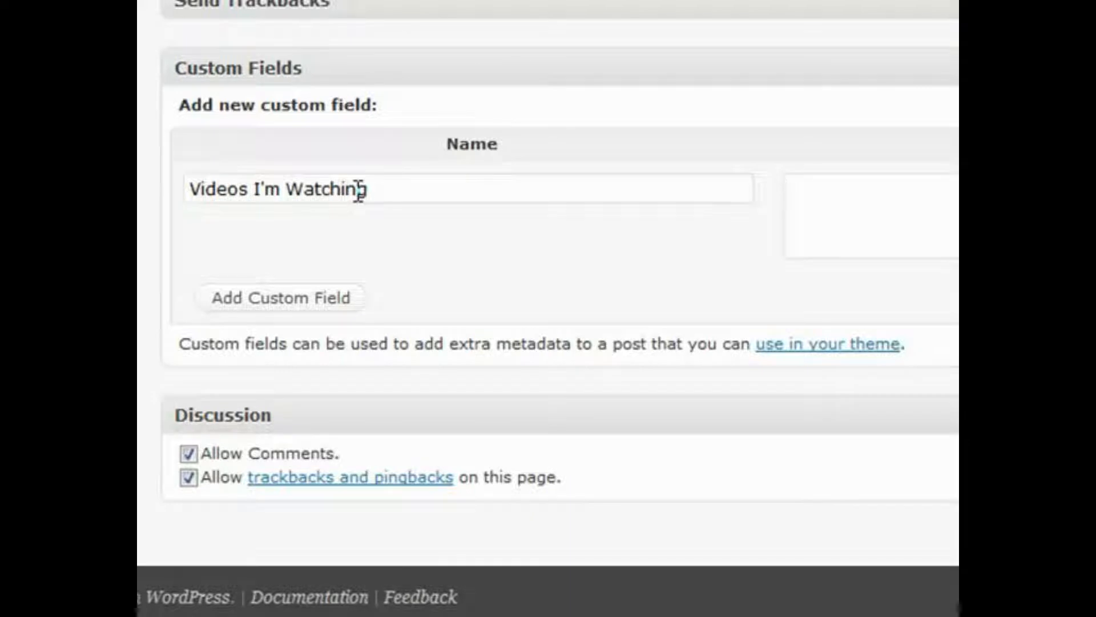
text(Happy Feat)
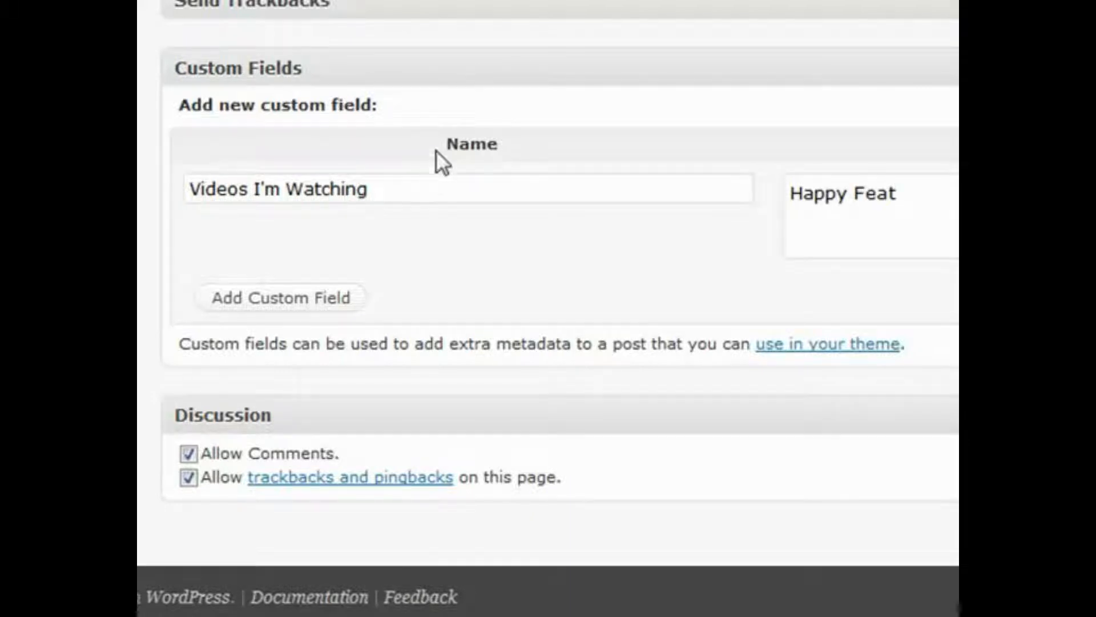
- Look over the Custom Fields box and the Discussion options for comments, trackbacks and pingbacks
click(443, 65)
click(953, 347)
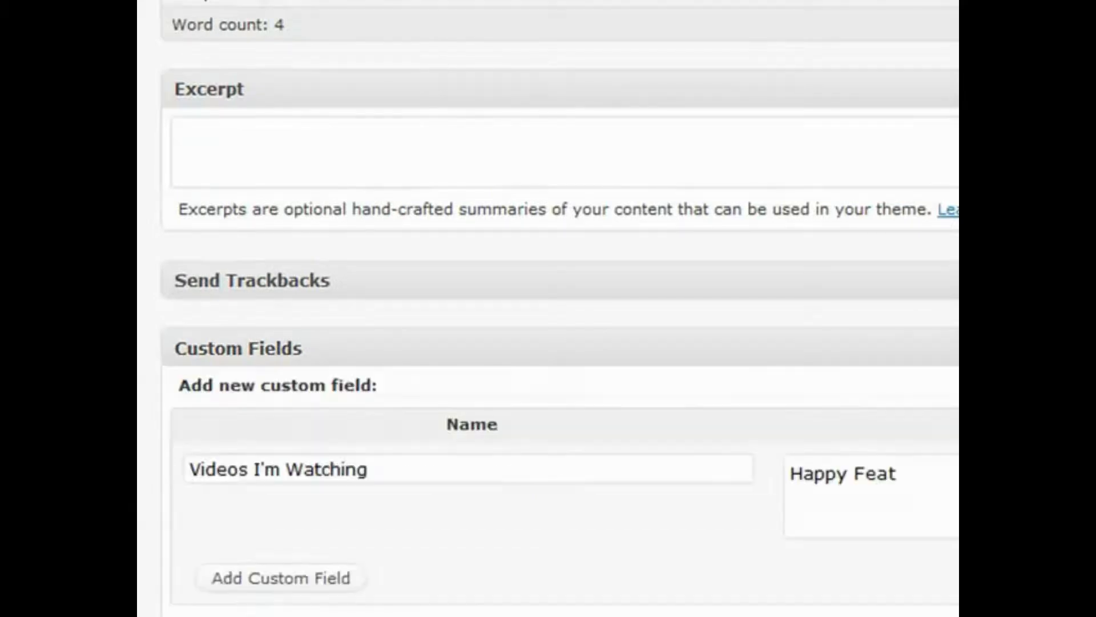
scroll(416, 240, down, 3)
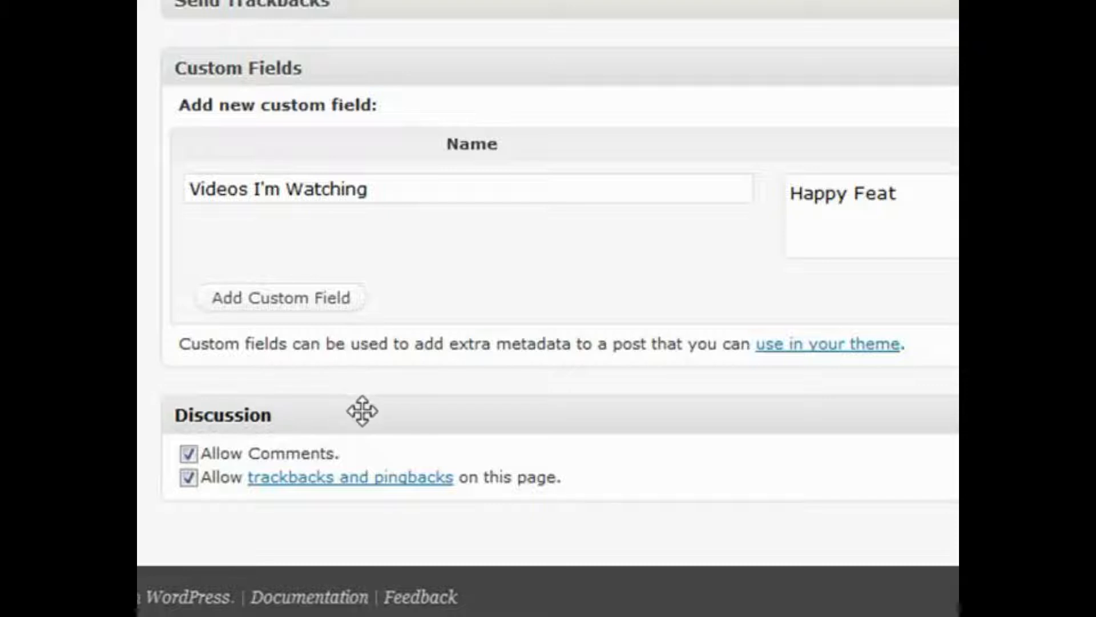
click(189, 477)
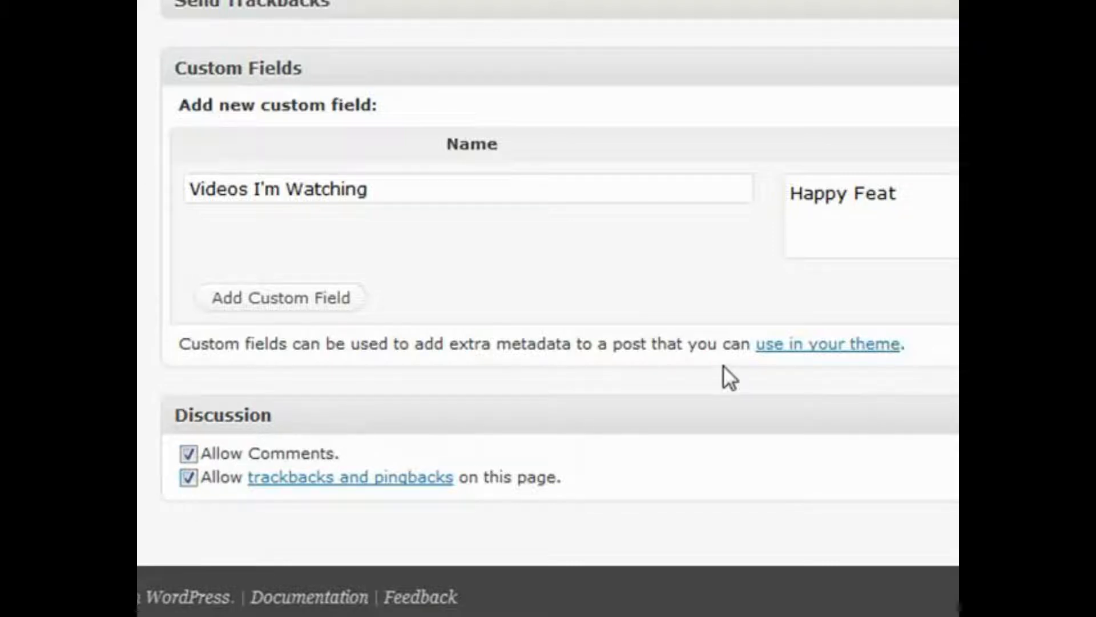
scroll(722, 365, up, 5)
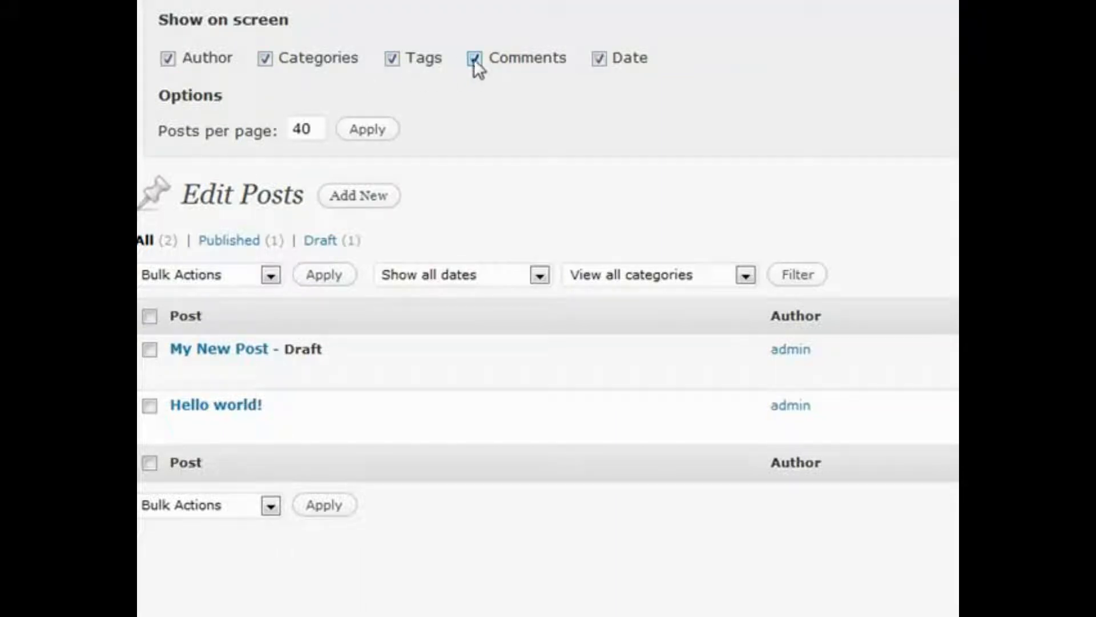
- Hide the Tags and Comments columns on the Edit Posts screen and set the list to 20 posts per page
click(393, 59)
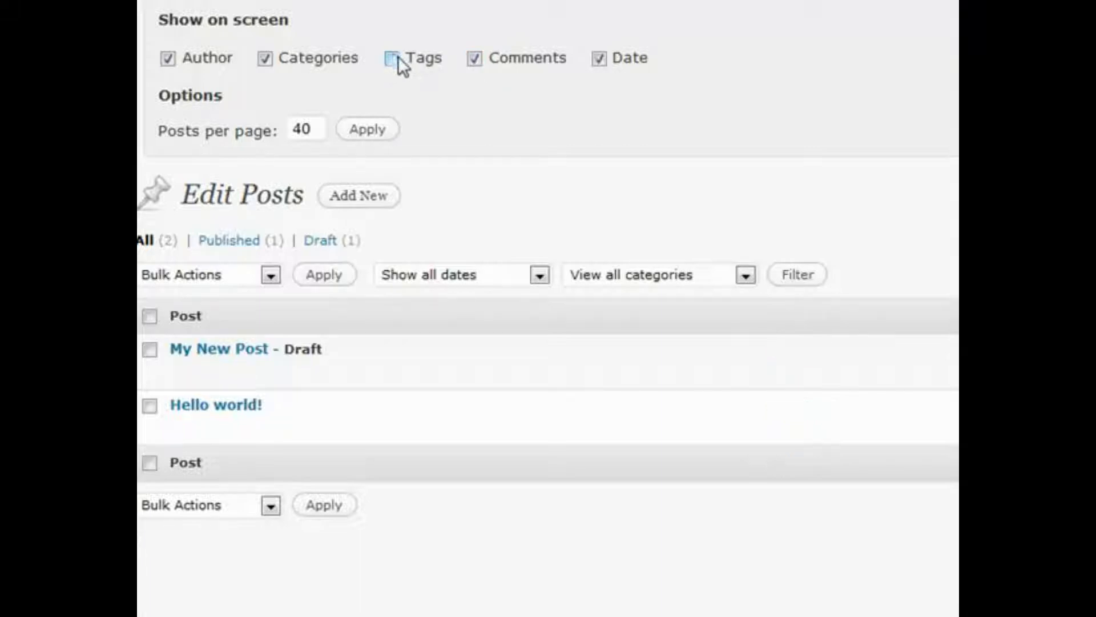
click(475, 60)
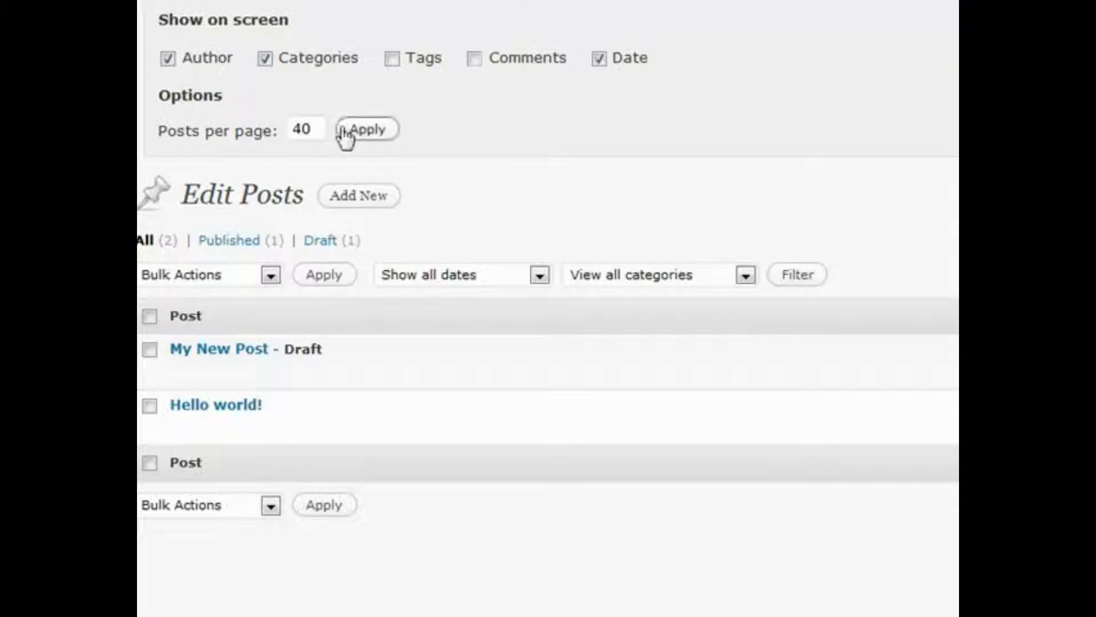
click(317, 128)
double_click(317, 127)
text(20)
click(364, 135)
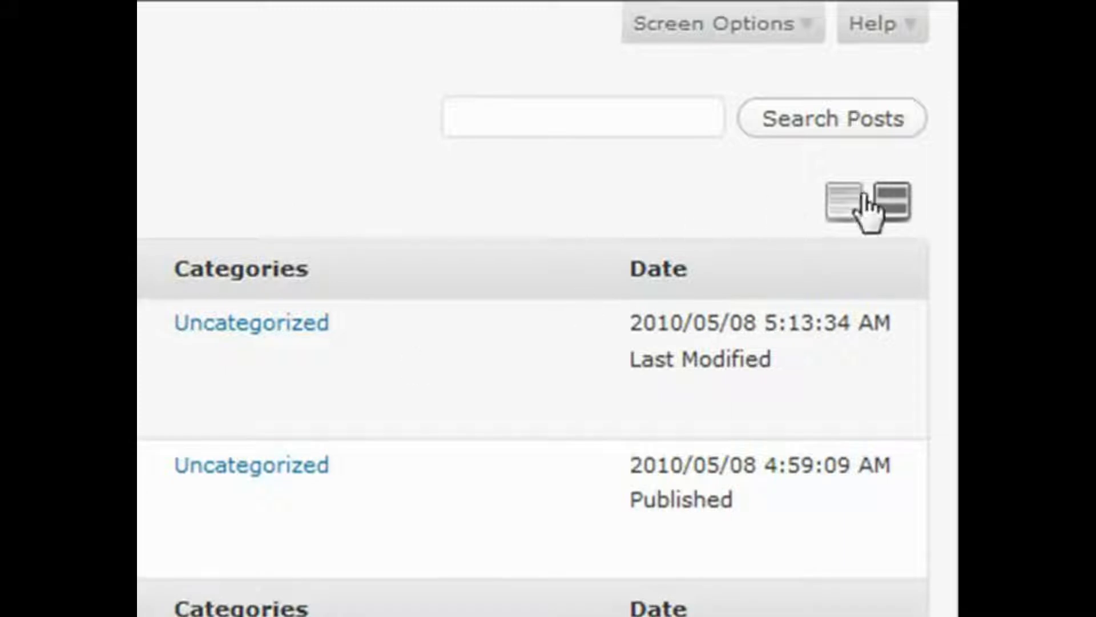
- Show the posts in plain list view, and open Quick Edit for the "My New Post" draft and close it again
click(836, 209)
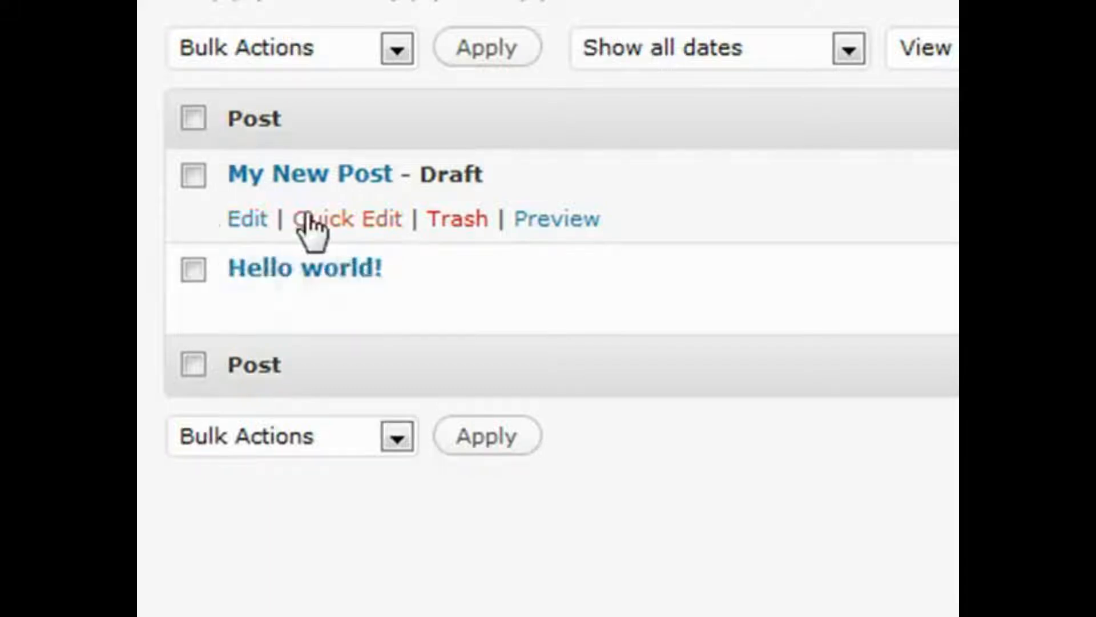
click(337, 228)
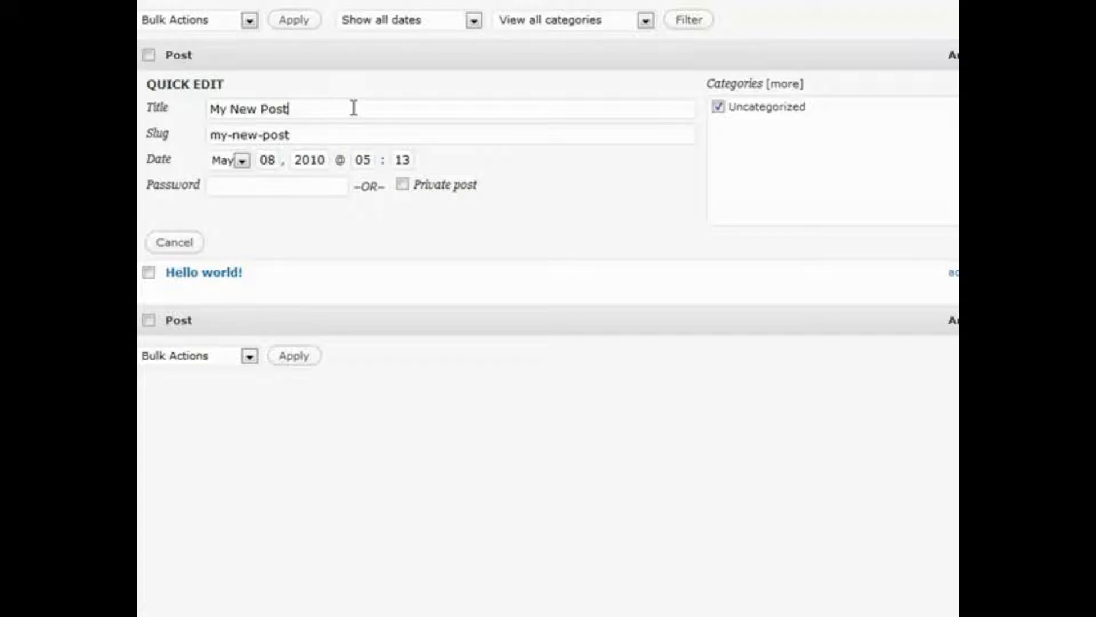
click(263, 189)
key(Return)
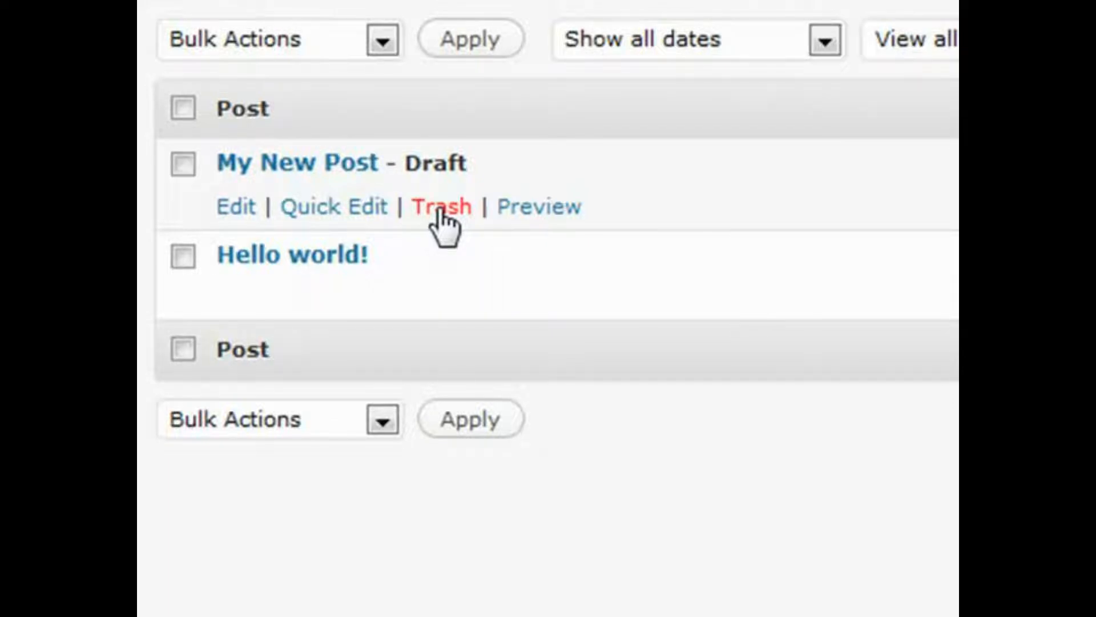
- Move the "My New Post" draft to the trash
click(441, 209)
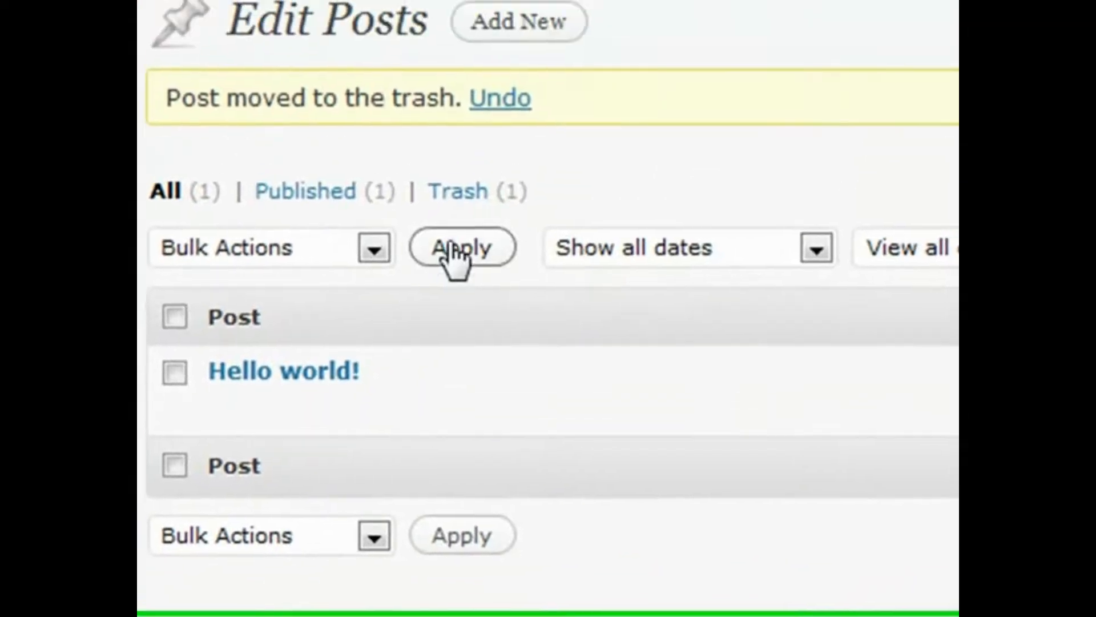
drag(171, 111, 608, 107)
click(615, 108)
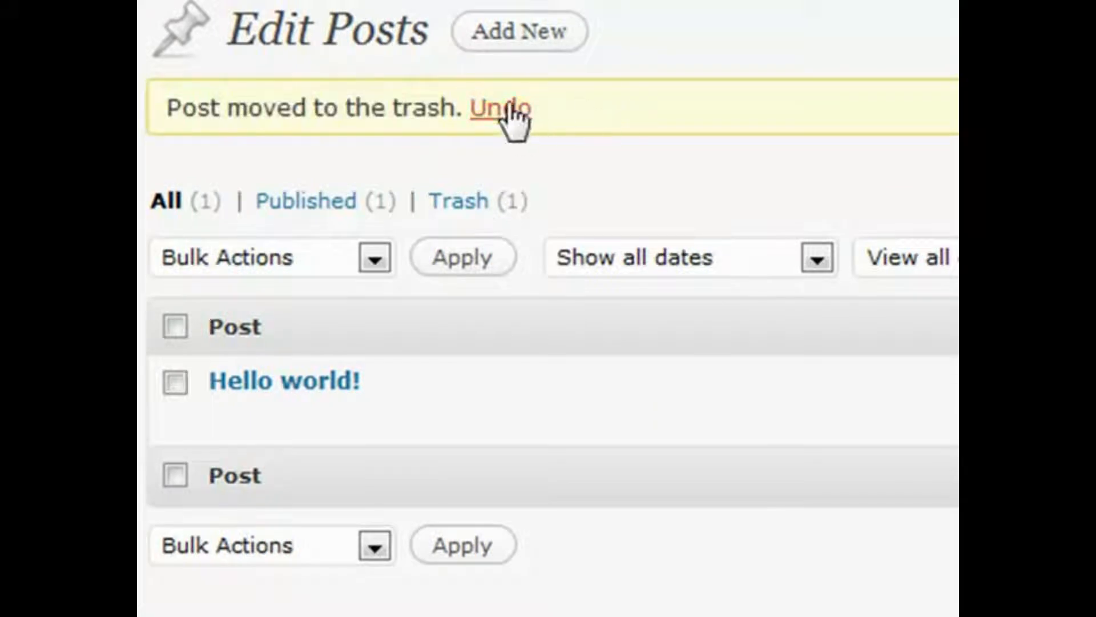
- Restore "My New Post" from the list of trashed posts and list all posts again
click(459, 203)
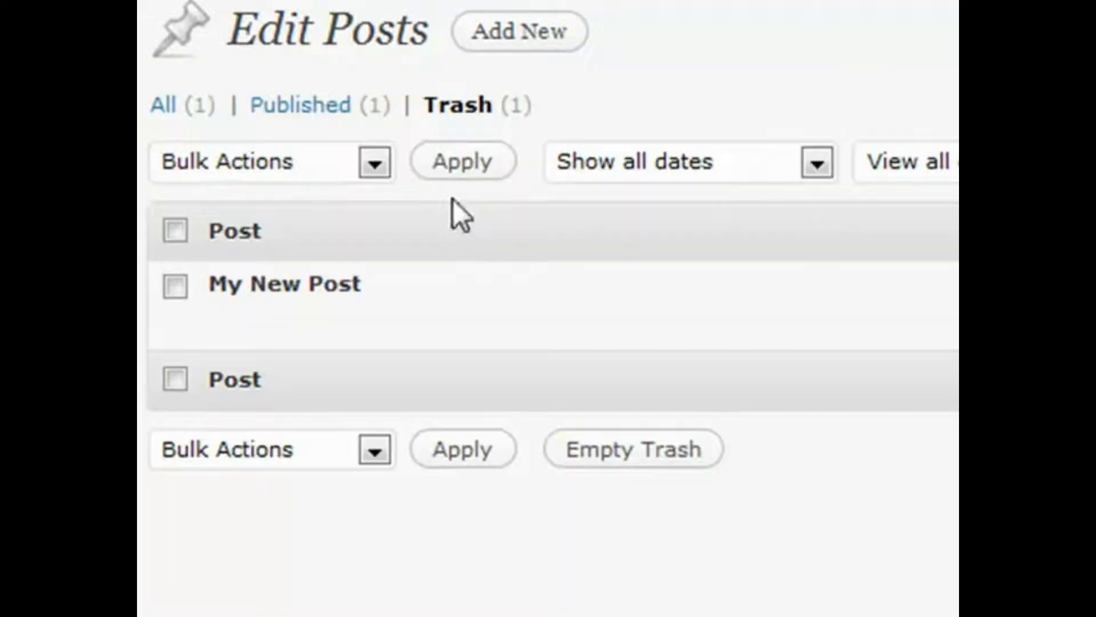
mouse_move(257, 288)
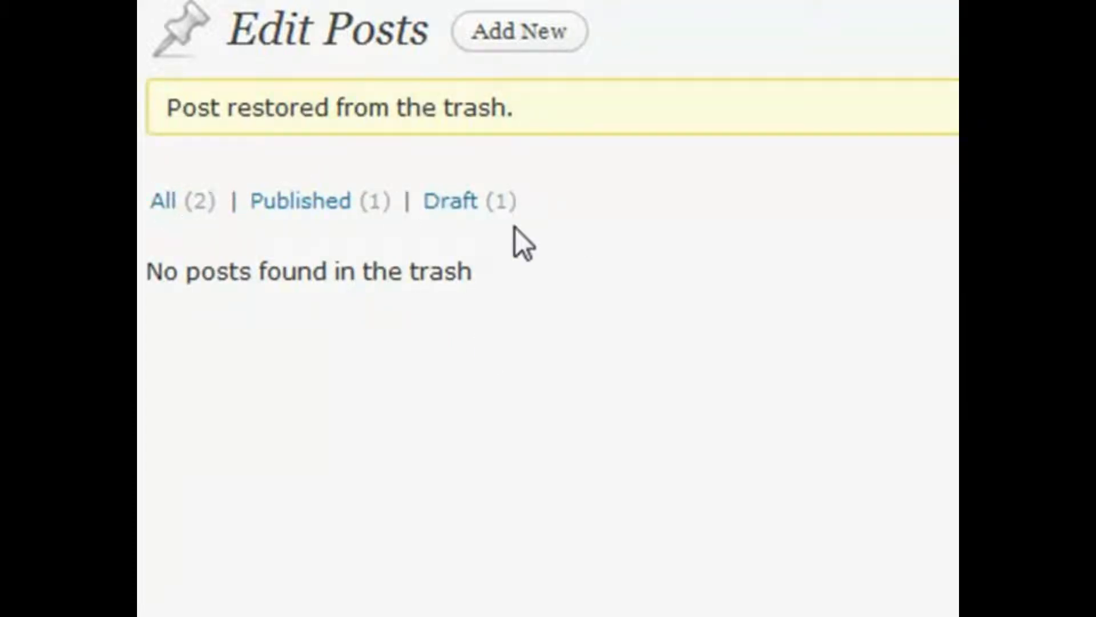
click(163, 203)
- Select both "My New Post" and "Hello world!" and choose Move to Trash as their bulk action
mouse_move(227, 306)
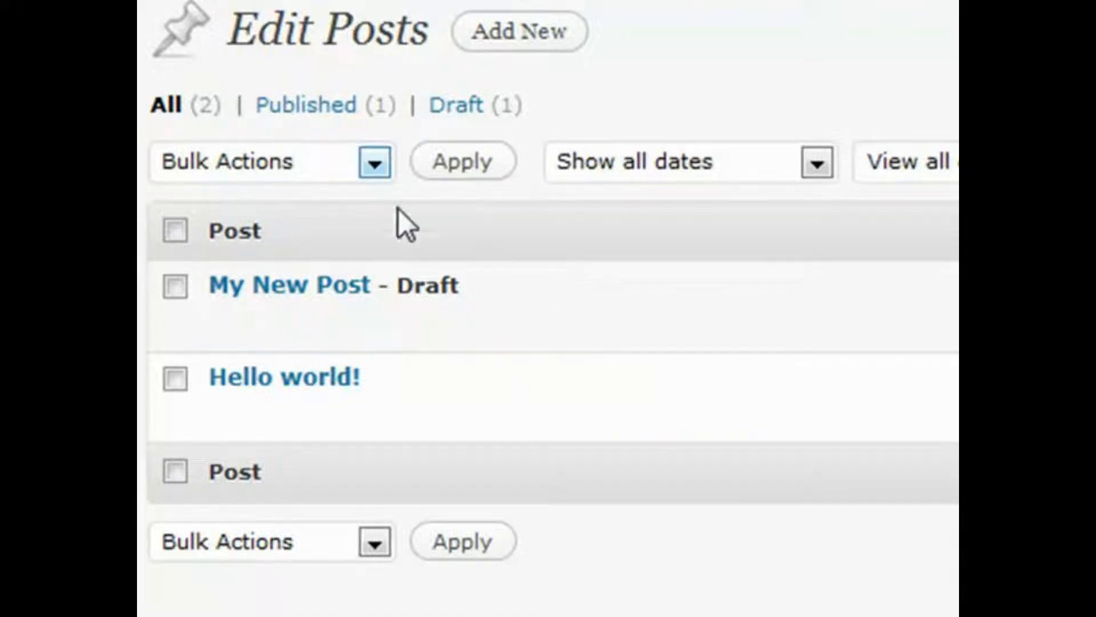
click(317, 167)
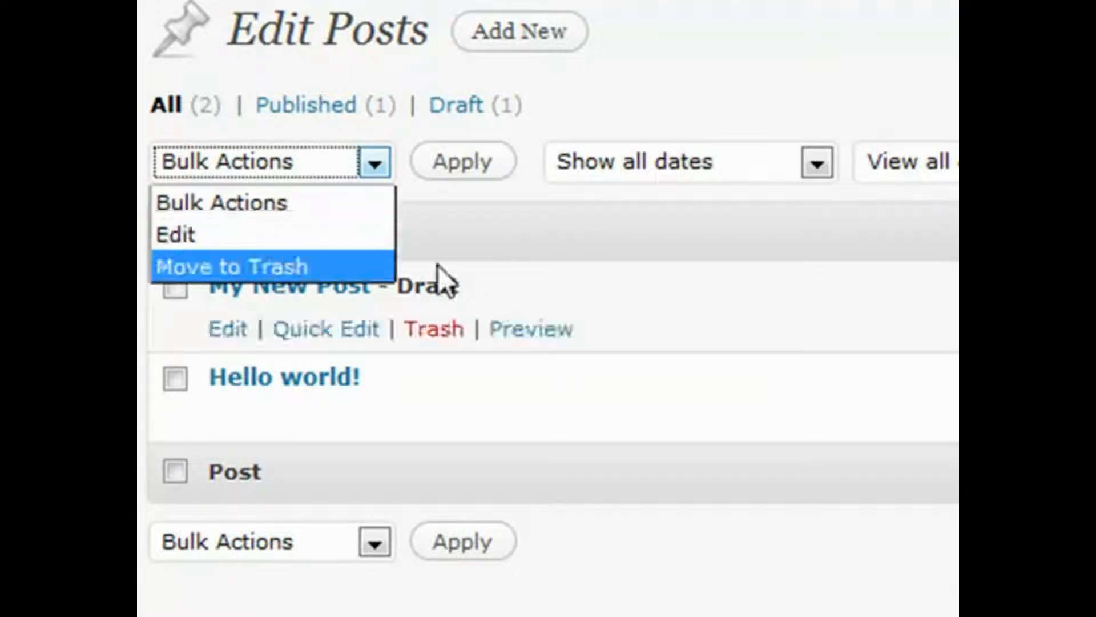
click(542, 231)
click(171, 285)
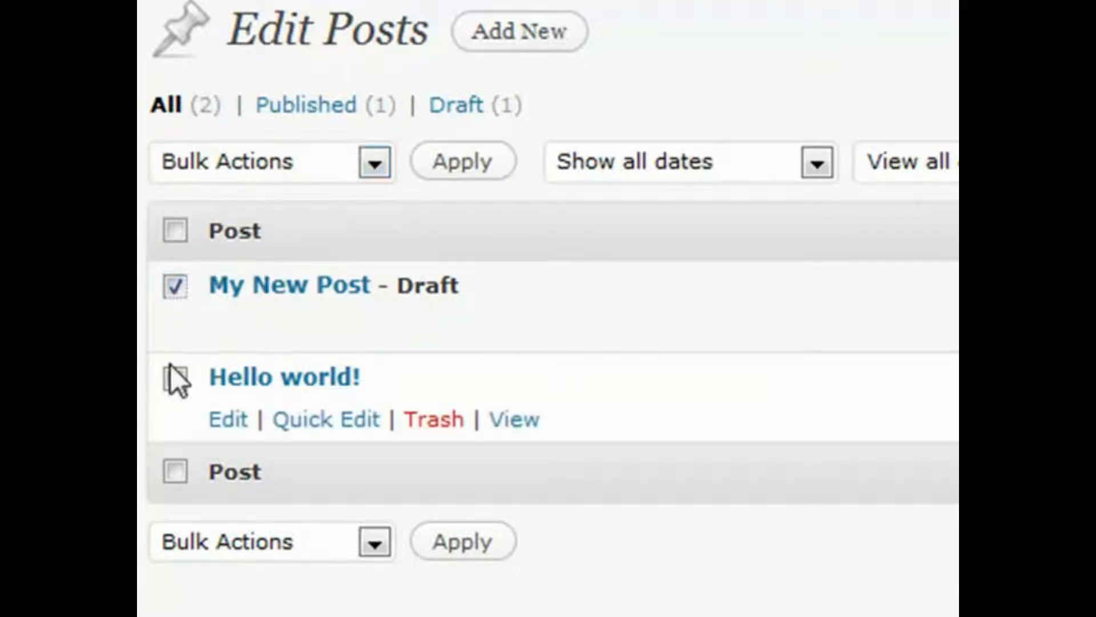
click(175, 378)
click(351, 168)
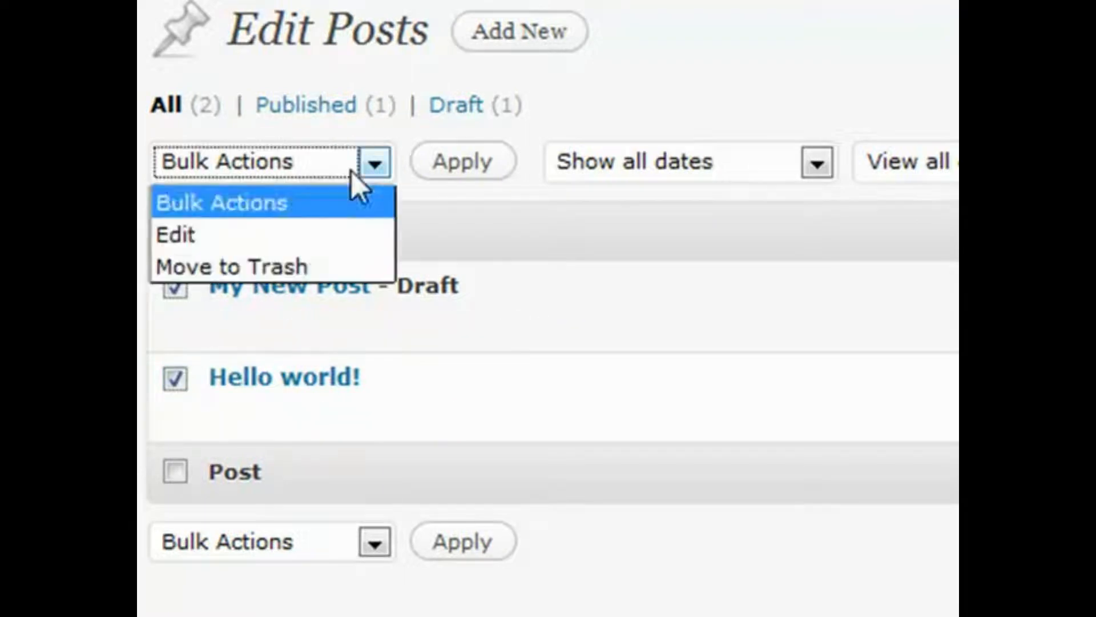
click(300, 266)
click(457, 166)
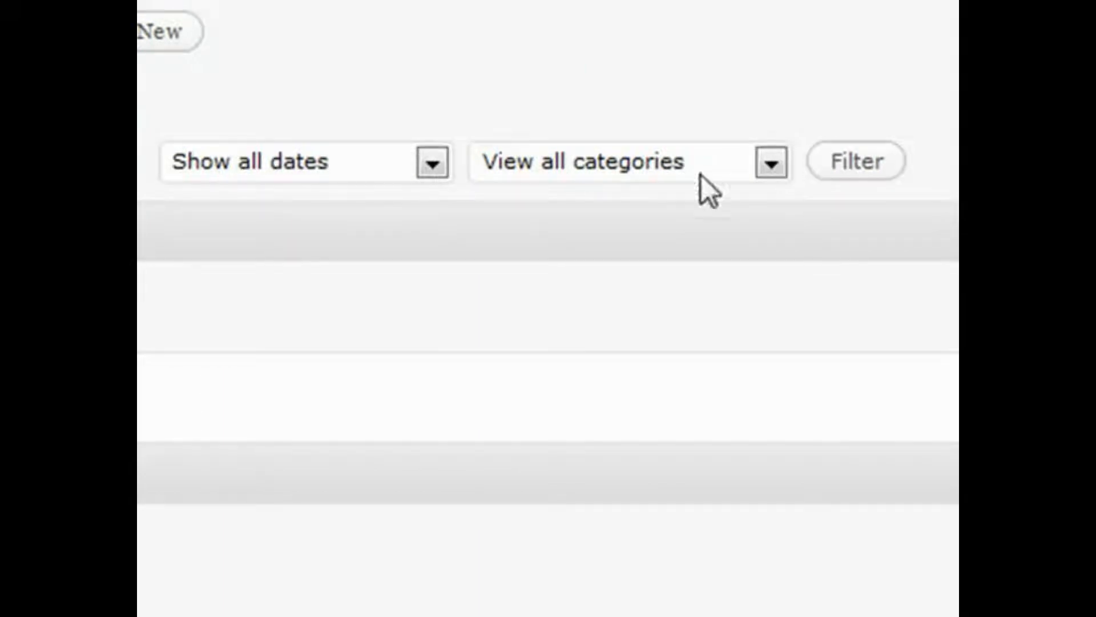
- Look at the date and category filter choices for the posts list, keeping all dates and all categories
click(354, 167)
click(348, 186)
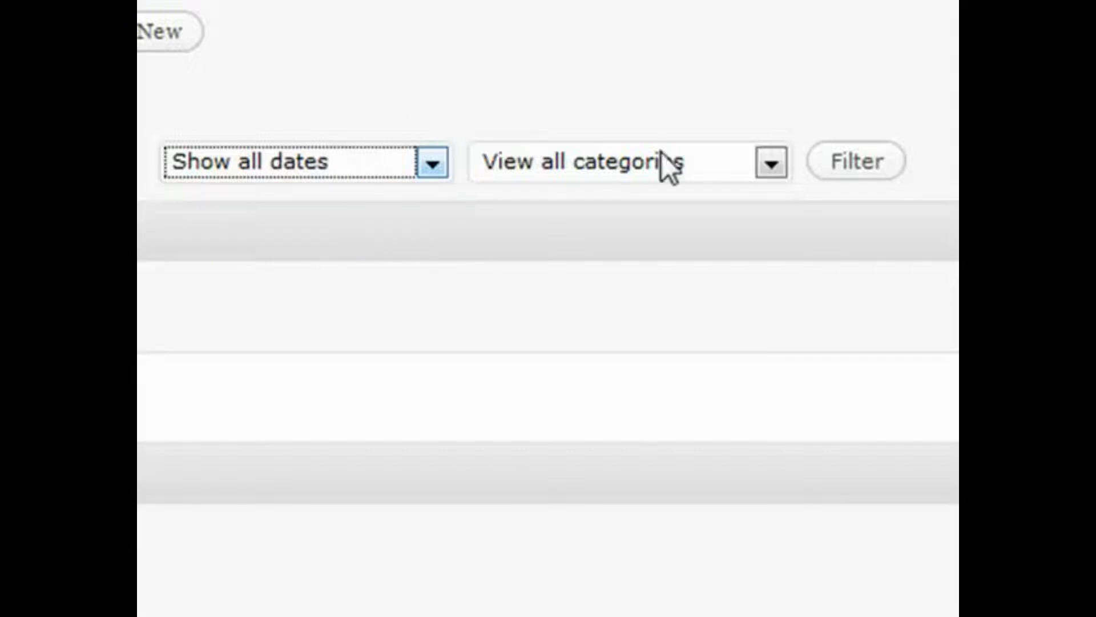
click(662, 160)
click(657, 203)
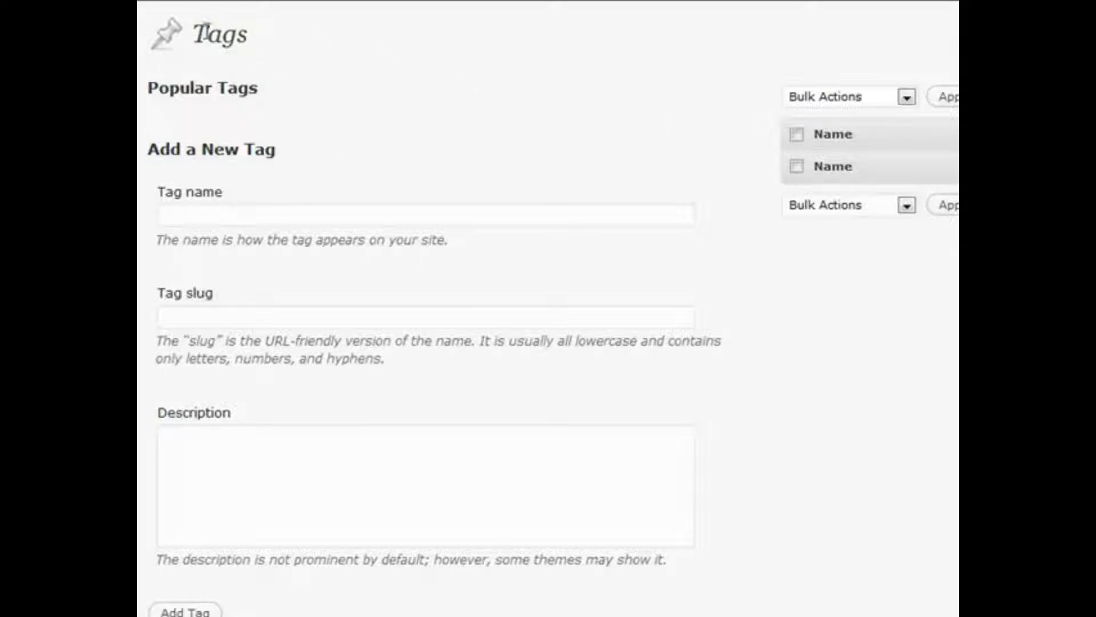
- Look over the form for adding a new tag and the list of post categories
scroll(203, 485, down, 1)
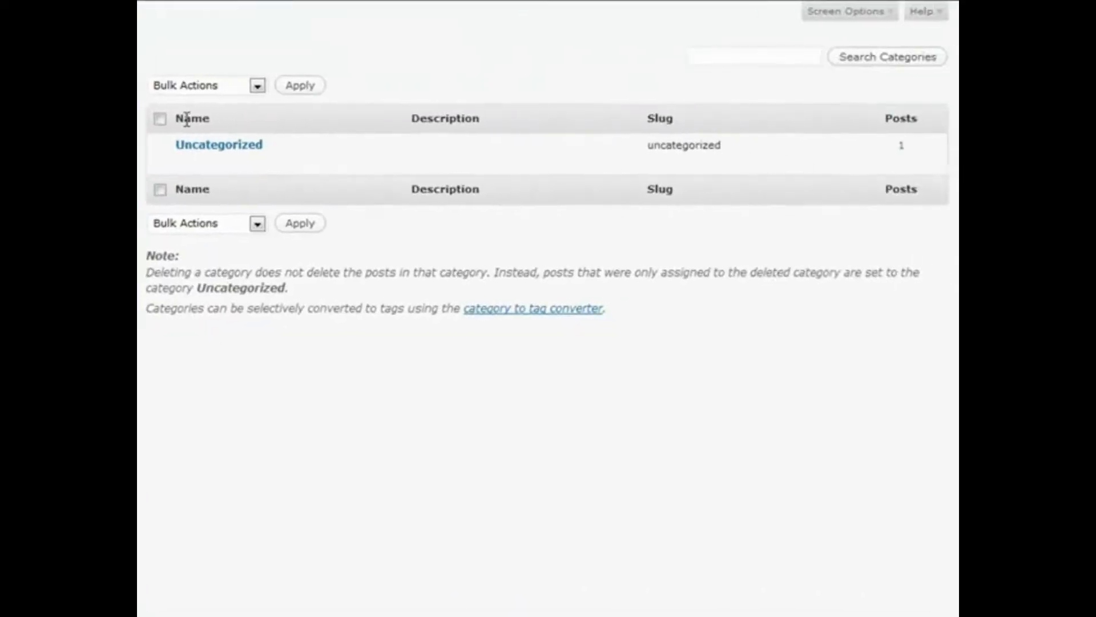
mouse_move(212, 169)
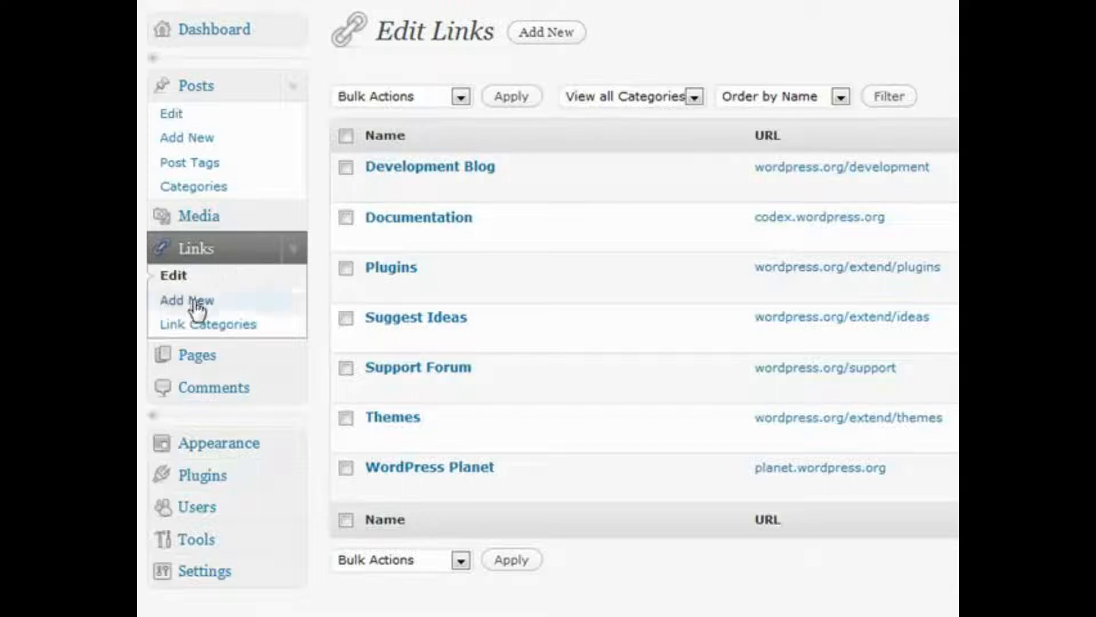
click(531, 50)
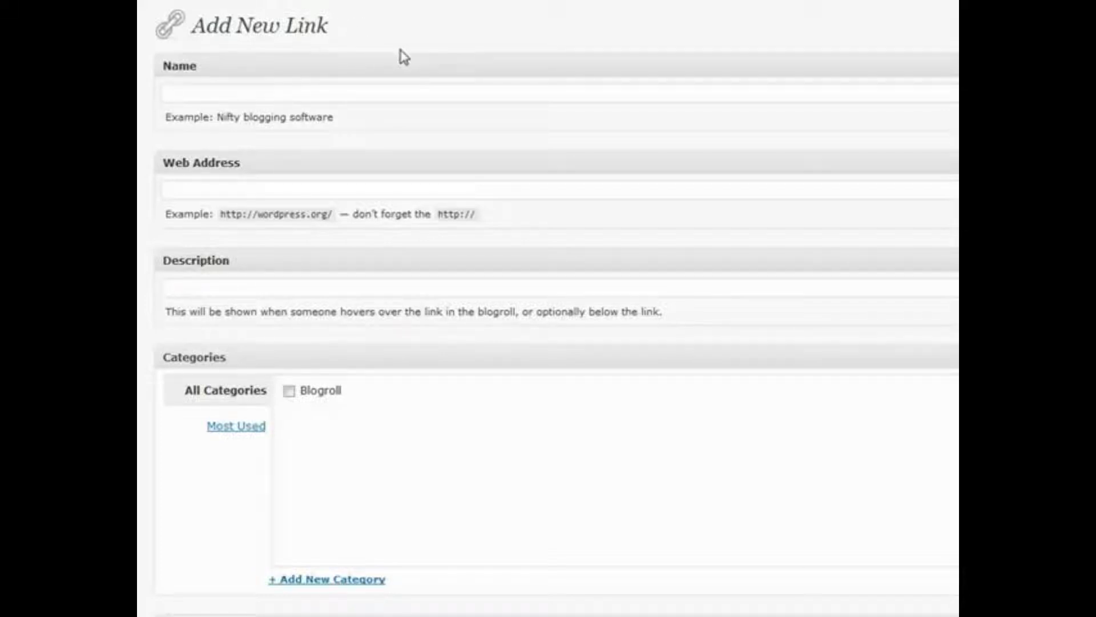
text(My New Link)
click(264, 191)
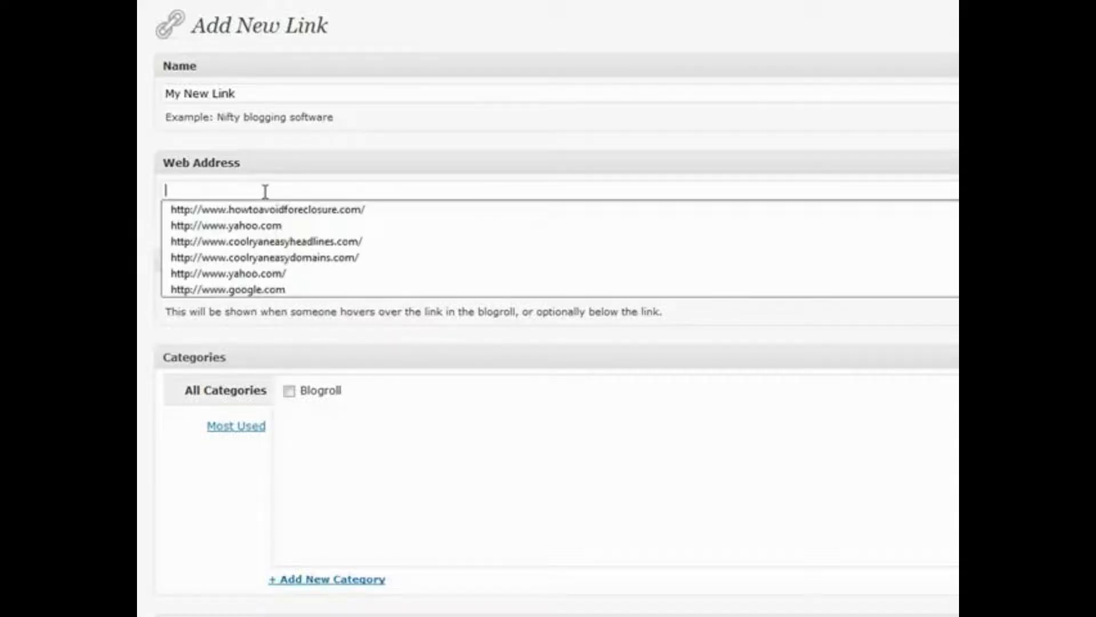
text(http://goo)
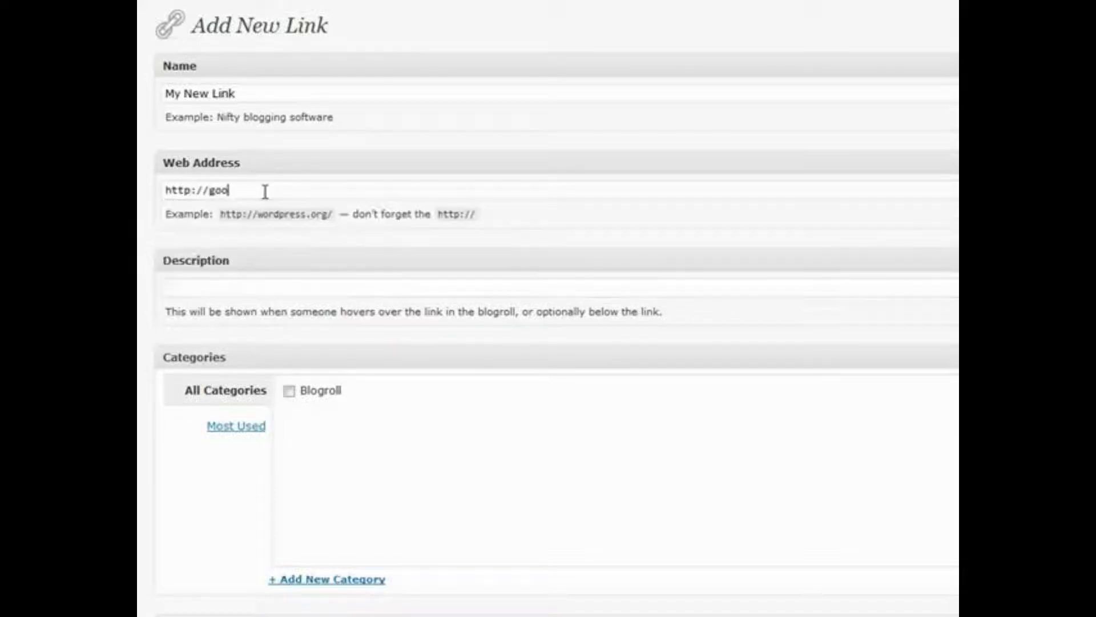
text(gle.com/)
click(256, 289)
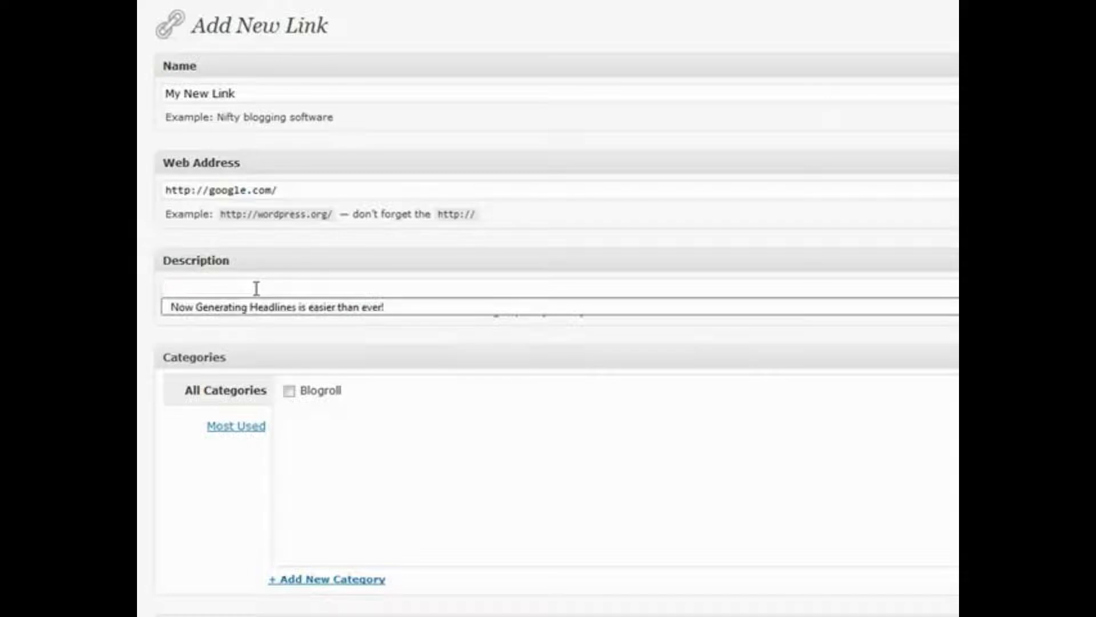
text(Google)
- Assign the new link to the Blogroll category and set its target to _blank
scroll(256, 288, down, 3)
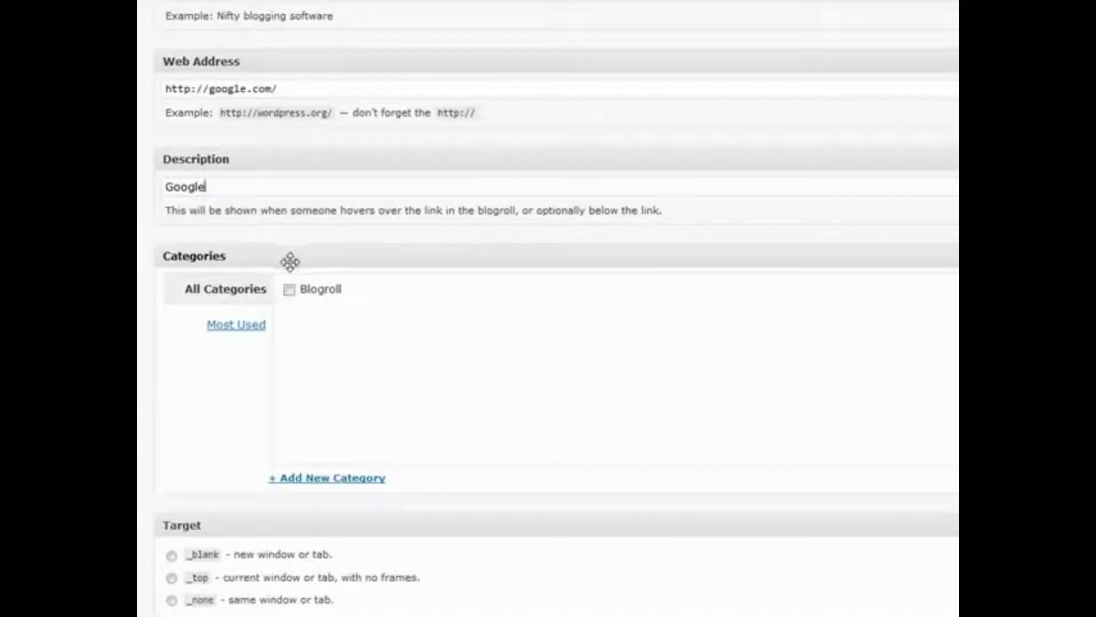
click(290, 290)
scroll(264, 330, down, 10)
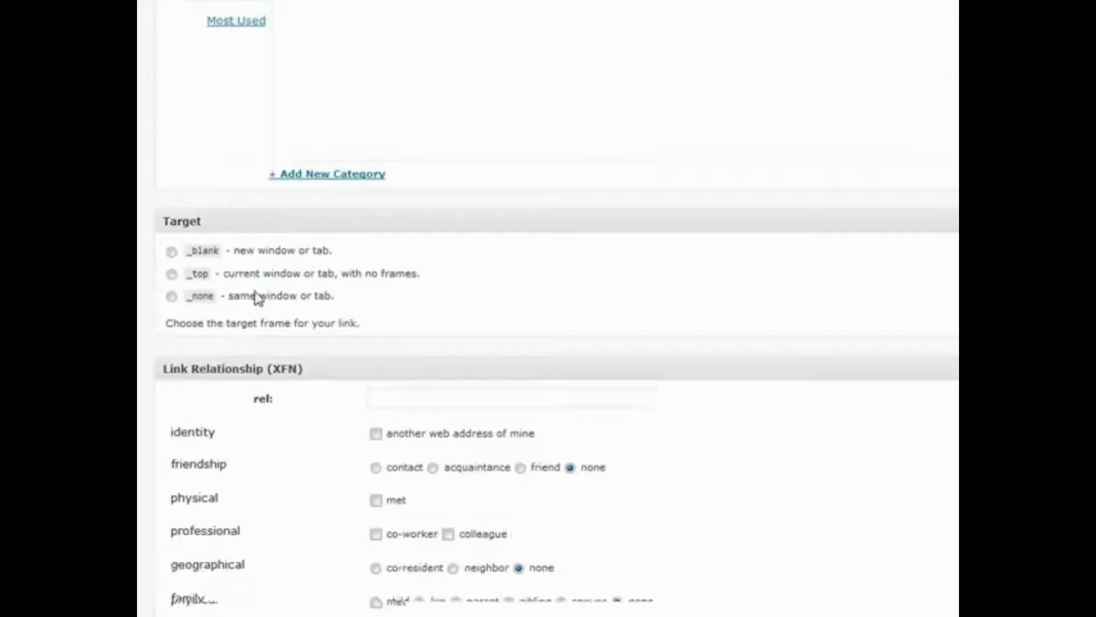
scroll(354, 279, up, 5)
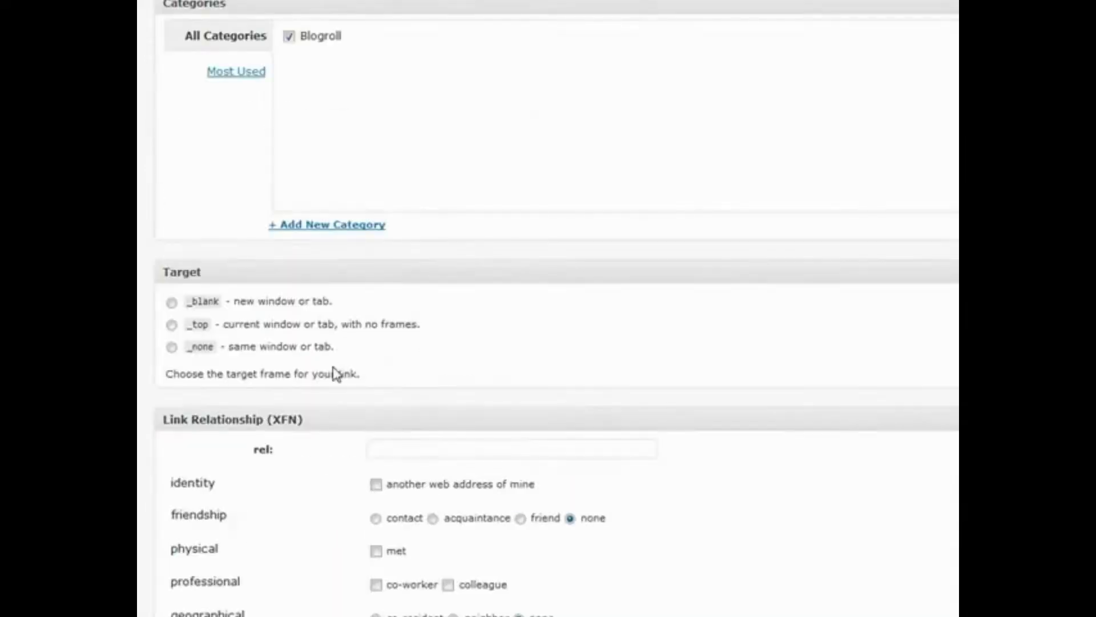
scroll(361, 440, up, 3)
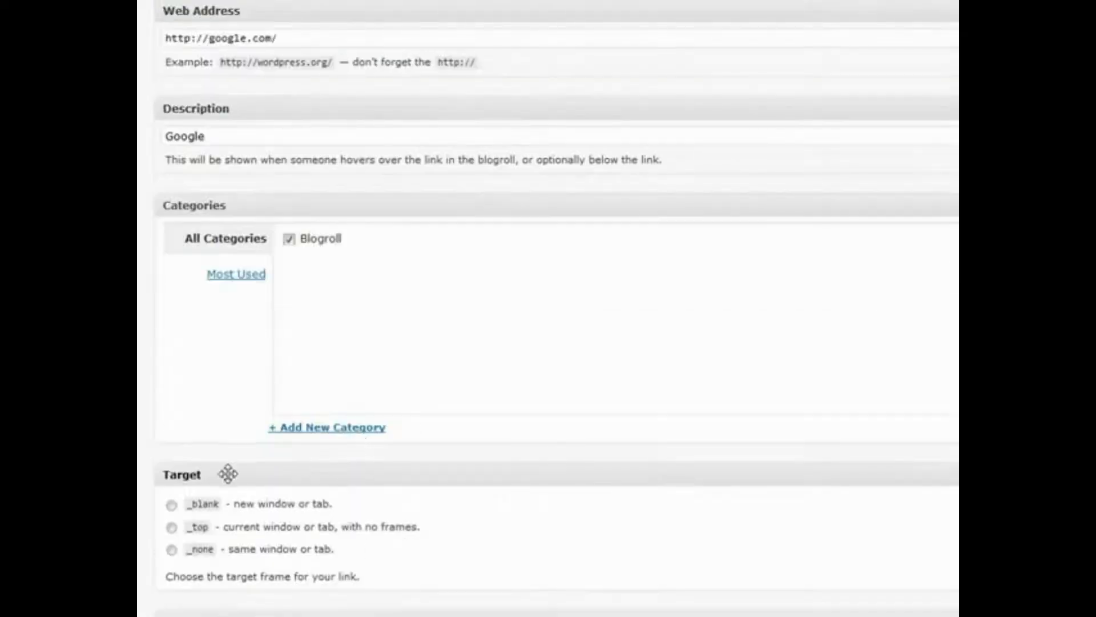
click(172, 505)
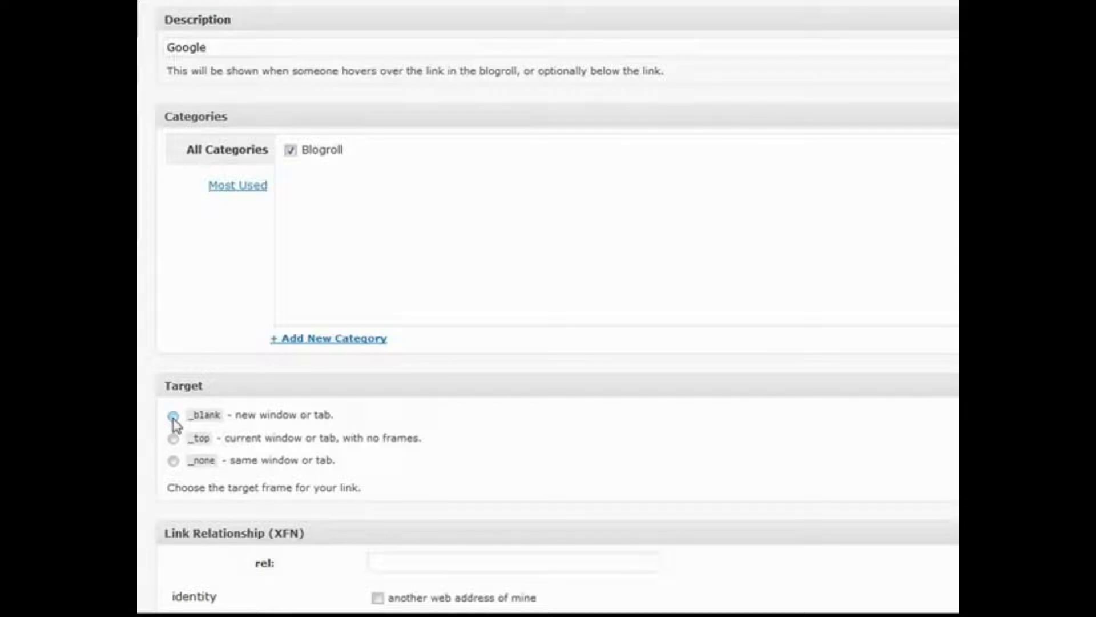
click(173, 415)
- Review the new link's relationship (XFN) and advanced settings, and return to the save options
scroll(434, 380, down, 7)
scroll(486, 333, down, 4)
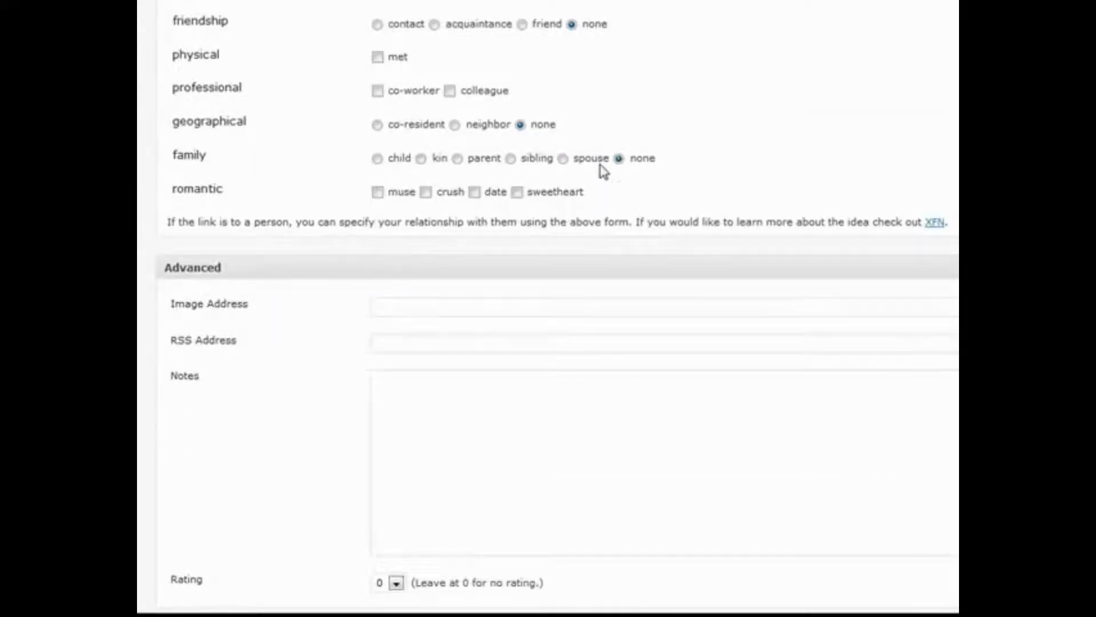
scroll(351, 268, down, 2)
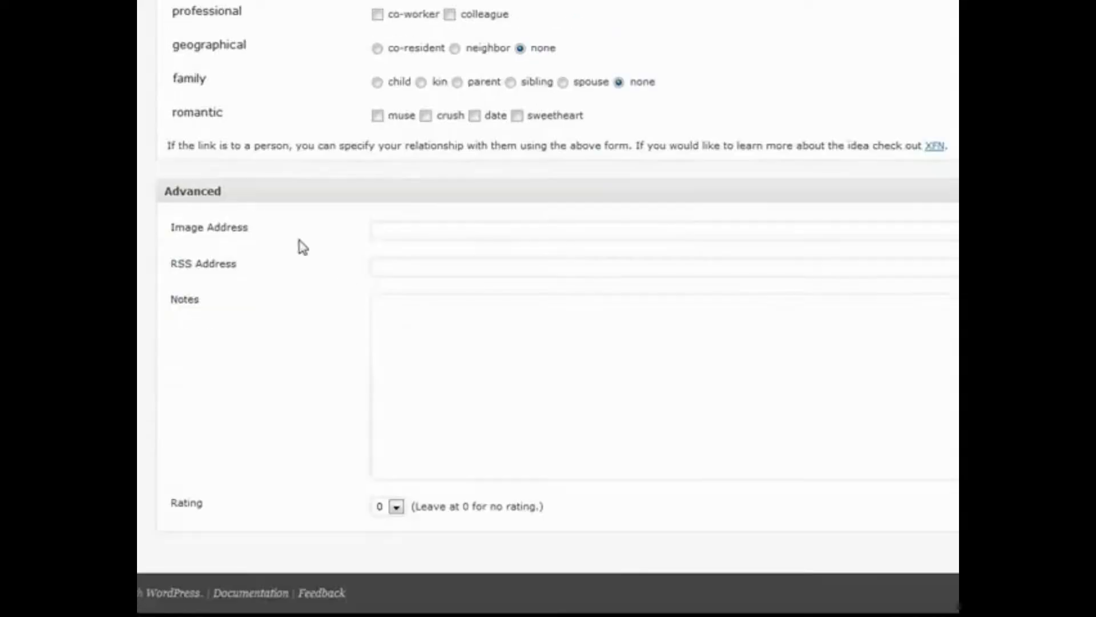
scroll(629, 287, up, 15)
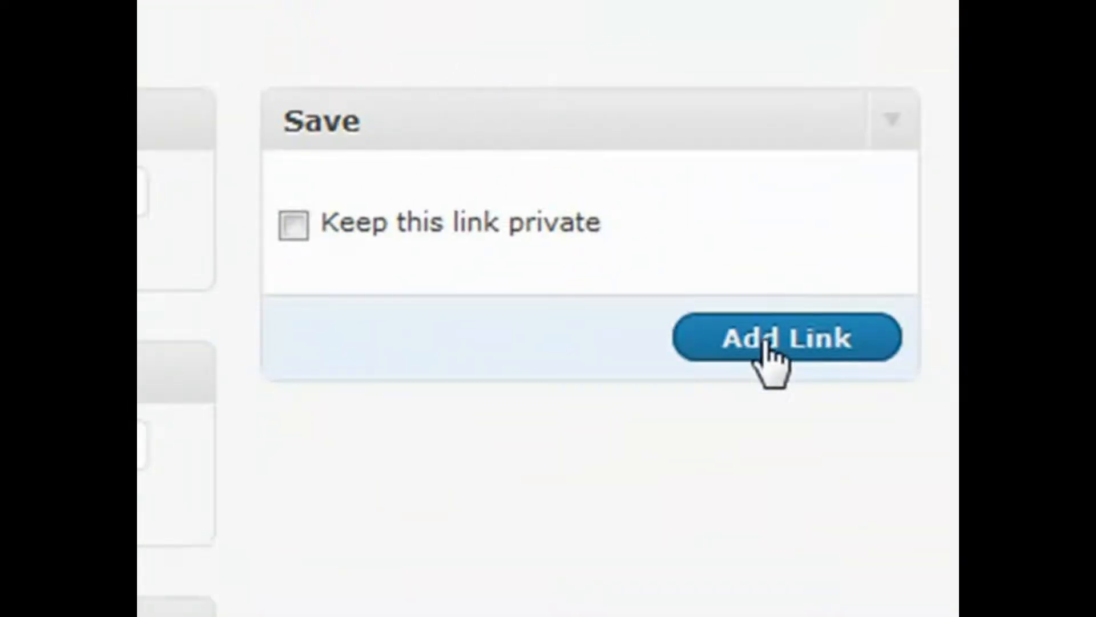
- Save the new link and open the link categories page
click(765, 343)
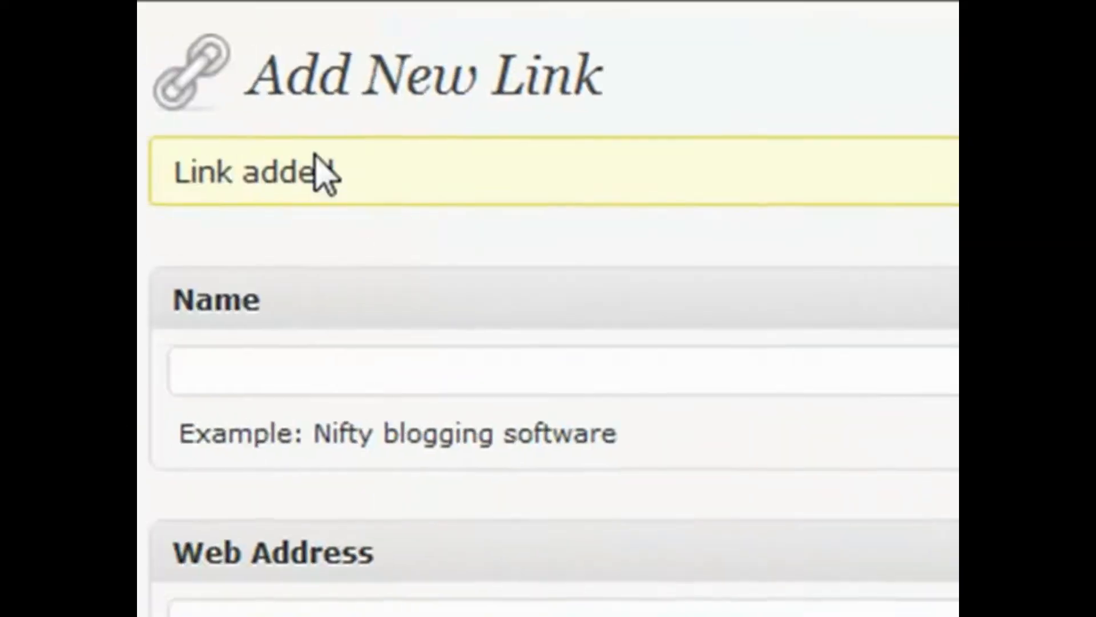
drag(367, 186, 180, 166)
click(348, 166)
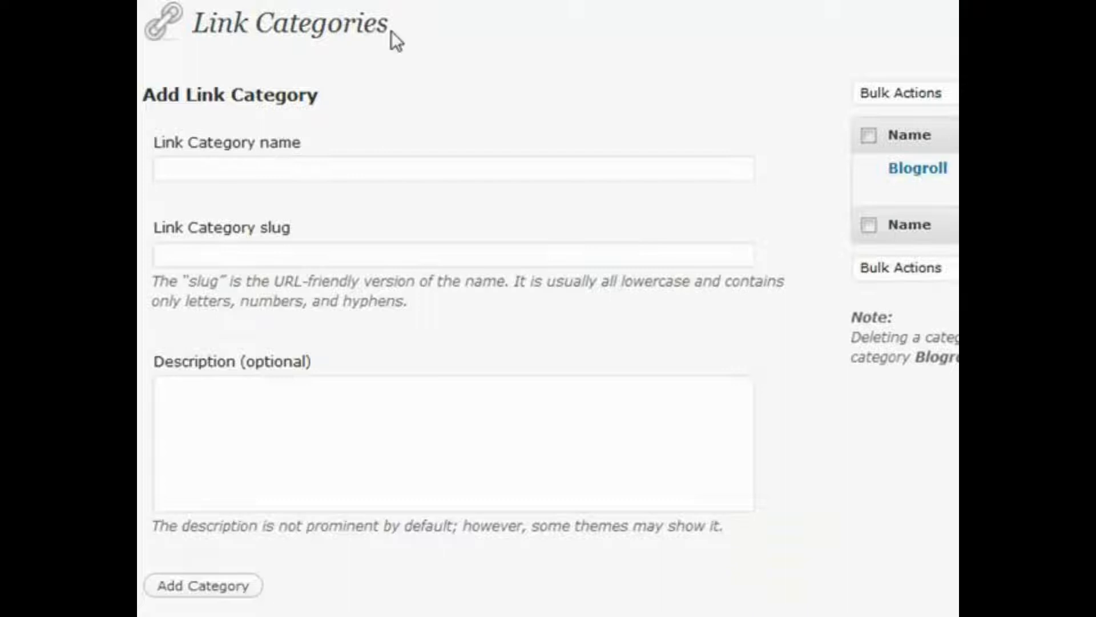
mouse_move(390, 26)
mouse_down()
mouse_move(290, 23)
mouse_move(396, 23)
mouse_up()
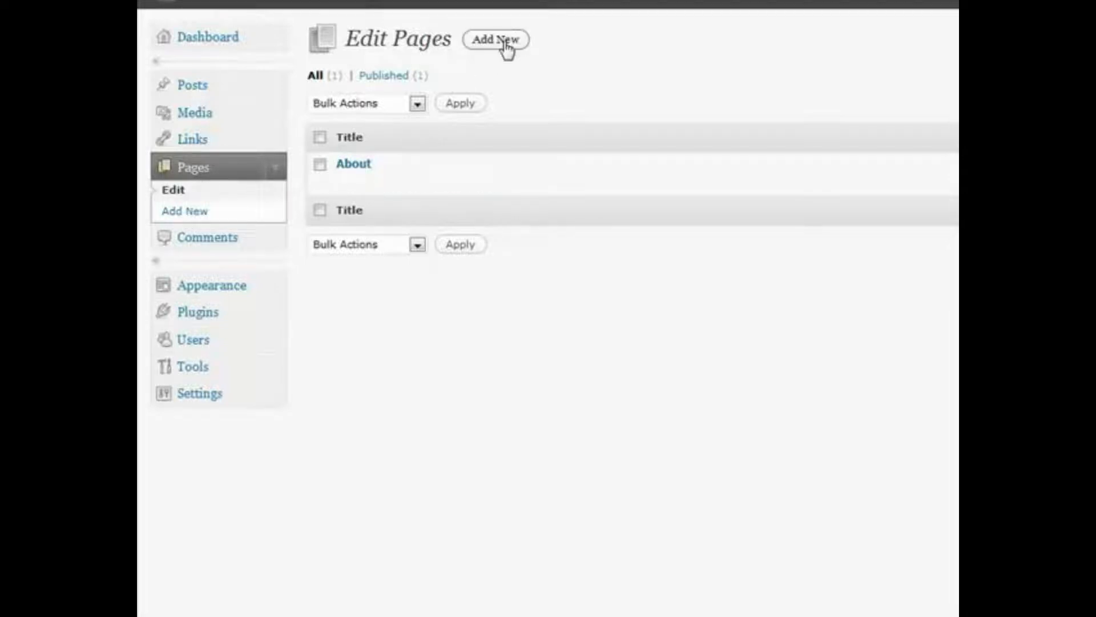
- Open the form for a new page and examine its editor, custom fields, template choices and order setting
click(195, 212)
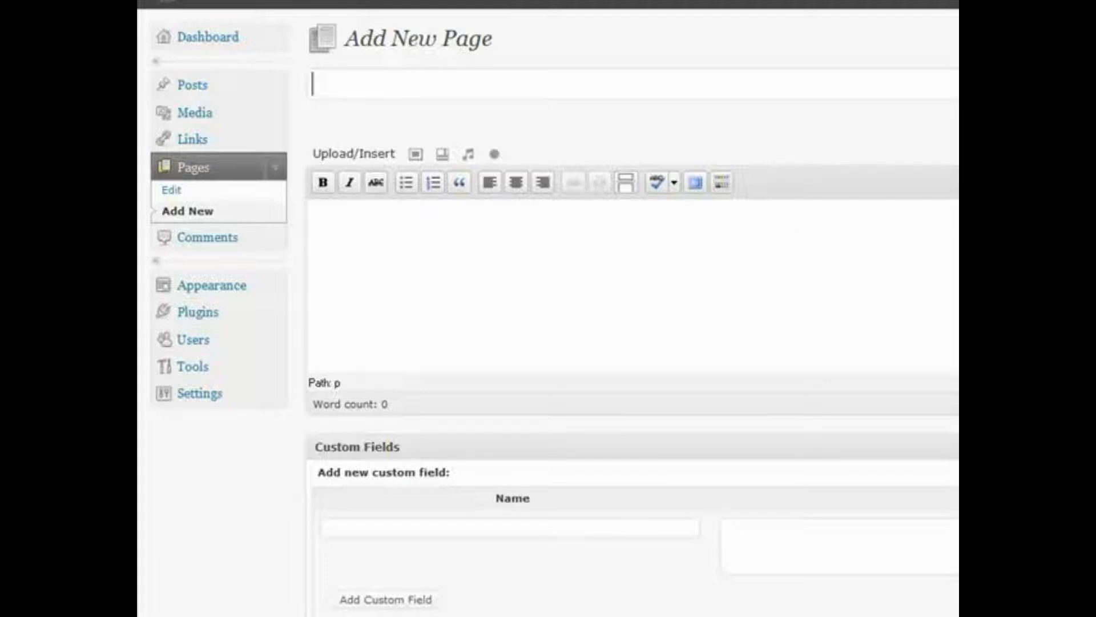
scroll(653, 459, down, 2)
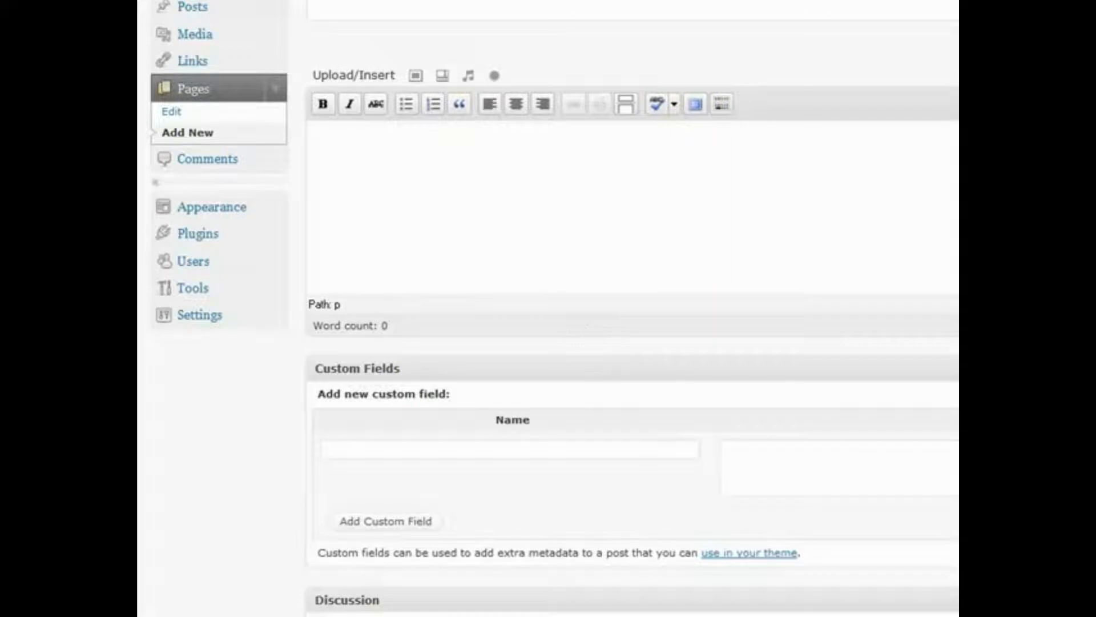
scroll(444, 130, up, 2)
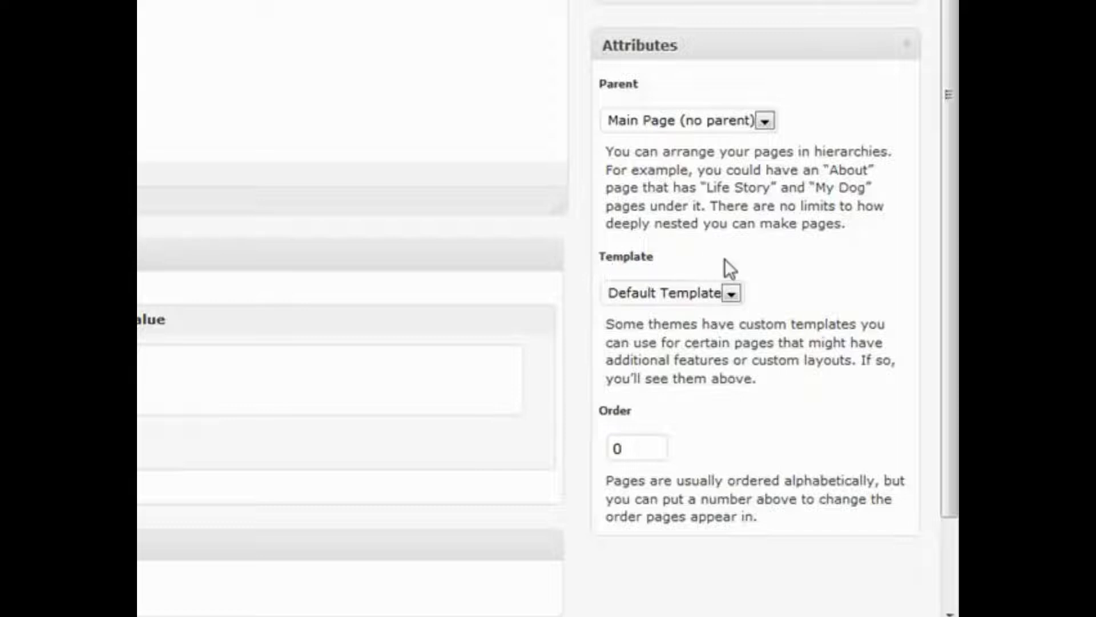
click(731, 292)
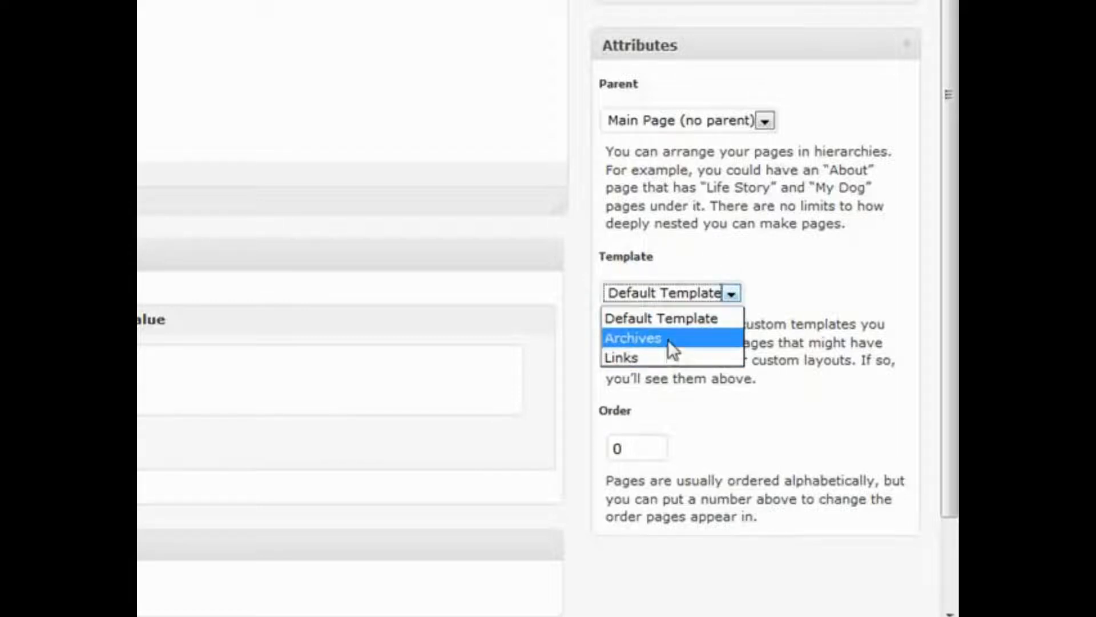
click(785, 294)
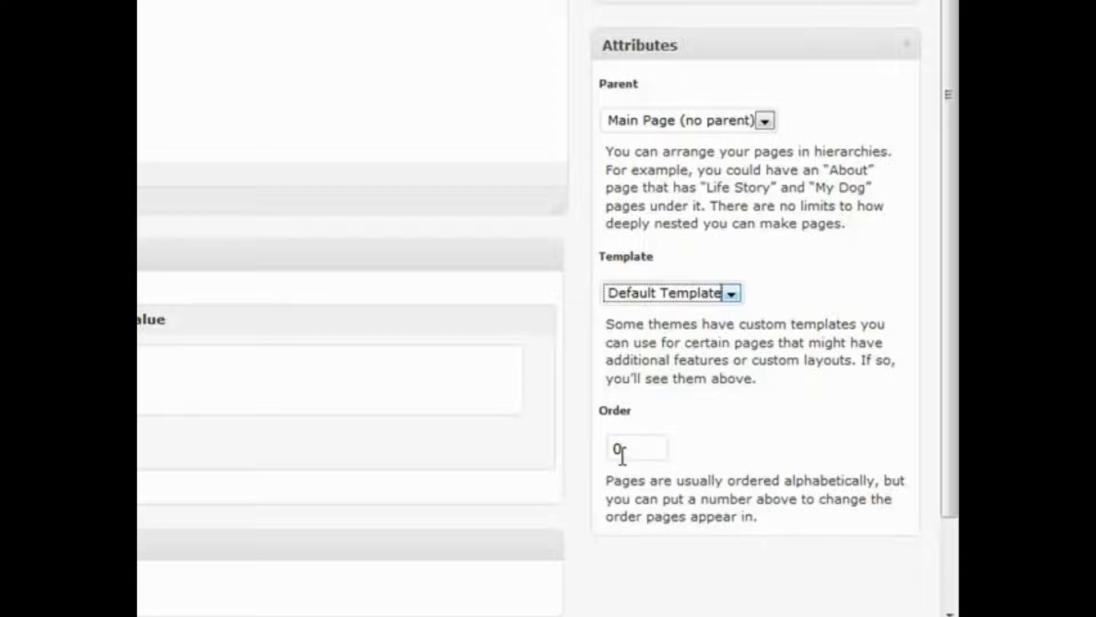
click(643, 440)
scroll(741, 403, down, 2)
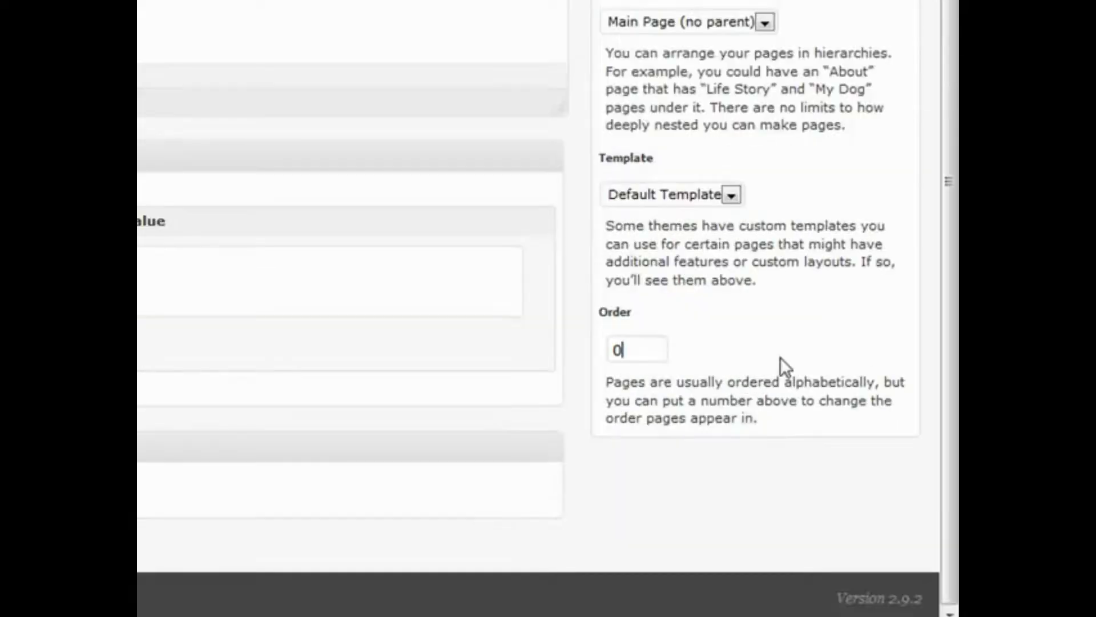
scroll(780, 358, up, 2)
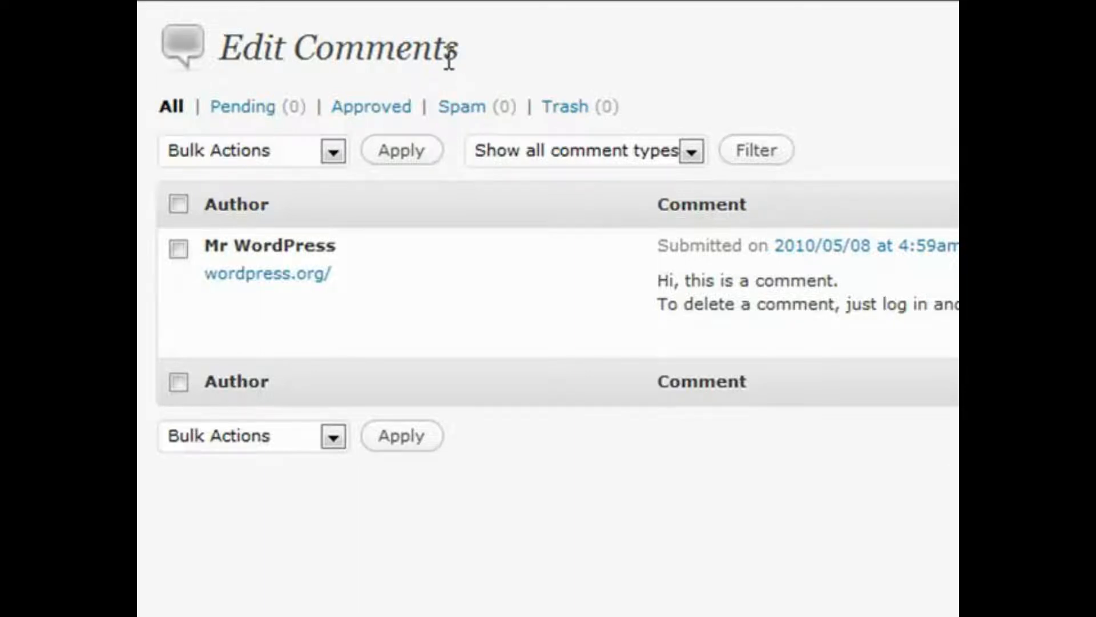
- Look over the comments management page
drag(465, 42, 339, 45)
click(467, 63)
drag(228, 45, 494, 46)
click(495, 46)
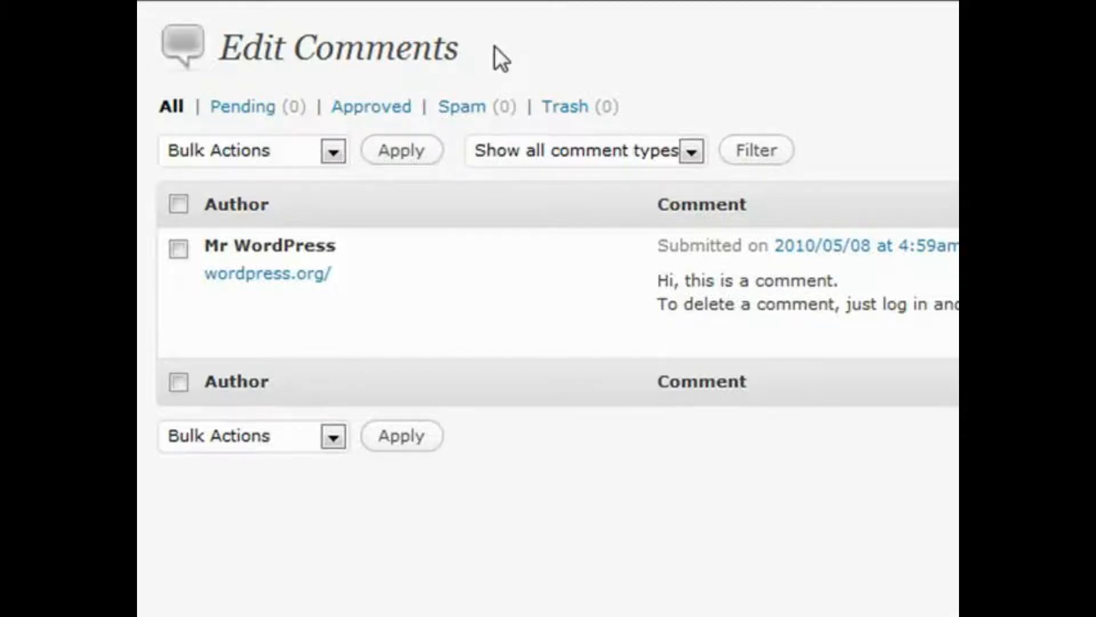
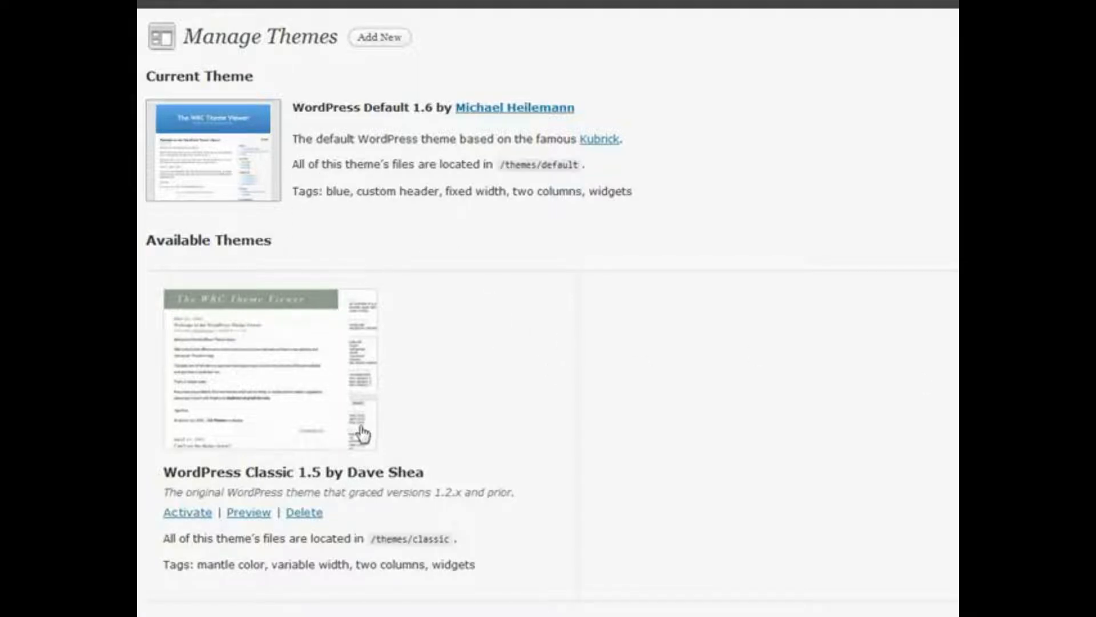
- Preview the WordPress Classic 1.5 theme, and open the page for installing new themes
click(239, 517)
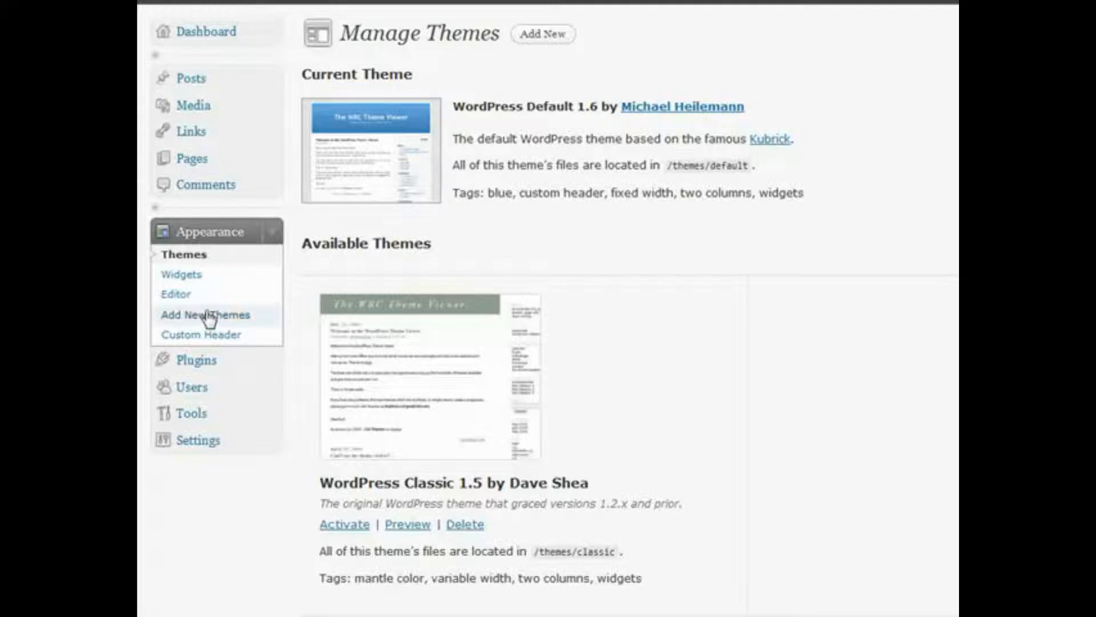
click(526, 39)
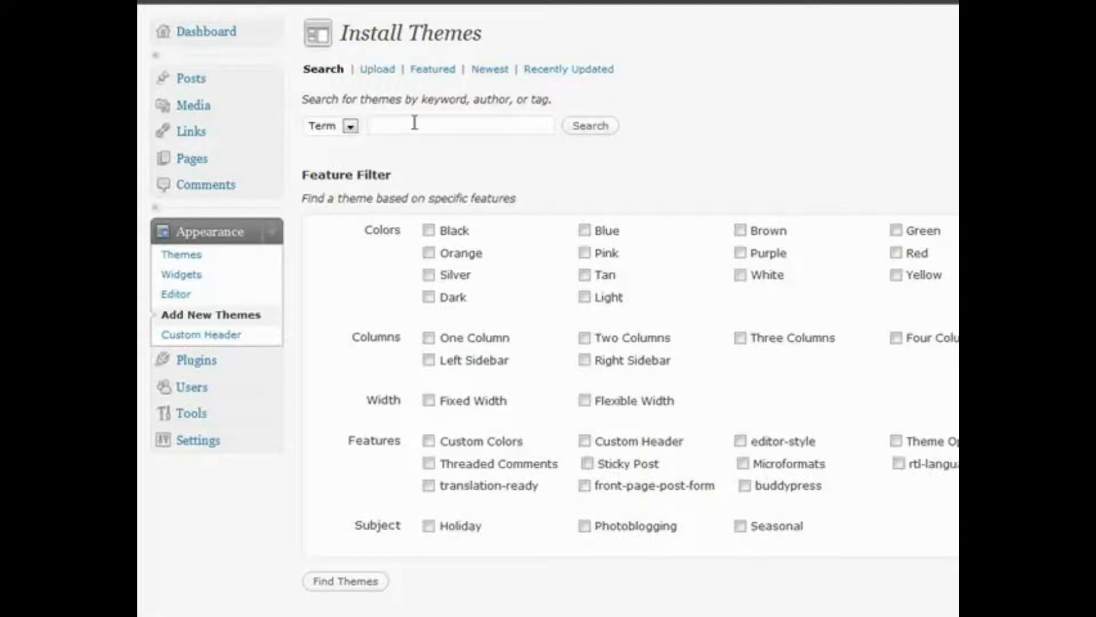
- Search for themes with the colors Black and Orange and browse the matching themes
click(428, 230)
click(428, 253)
click(340, 581)
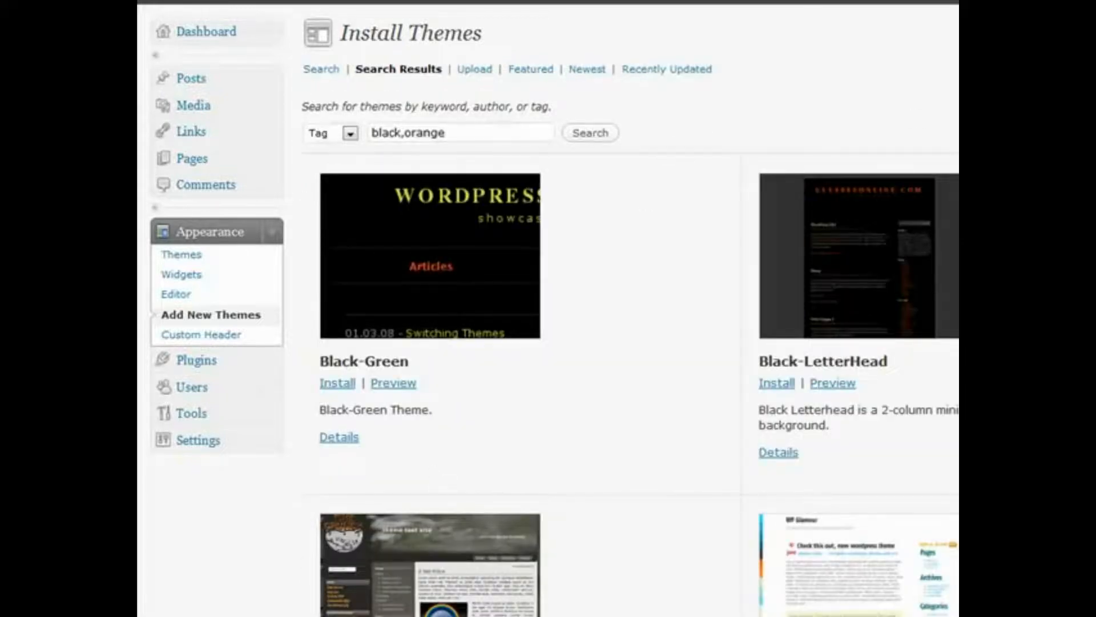
scroll(602, 246, down, 5)
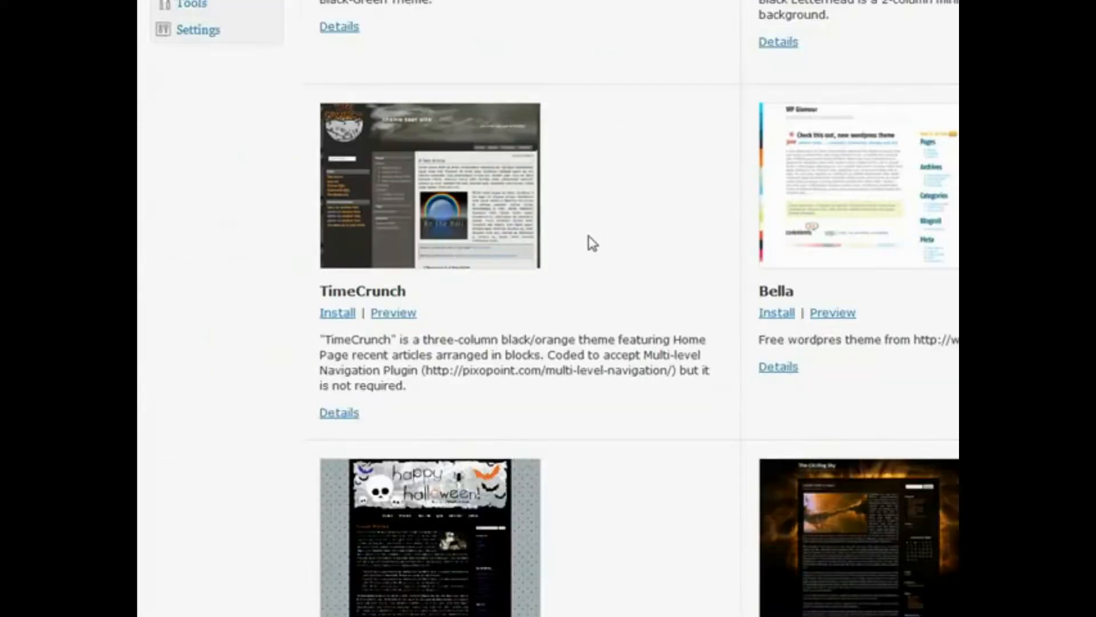
scroll(604, 225, down, 4)
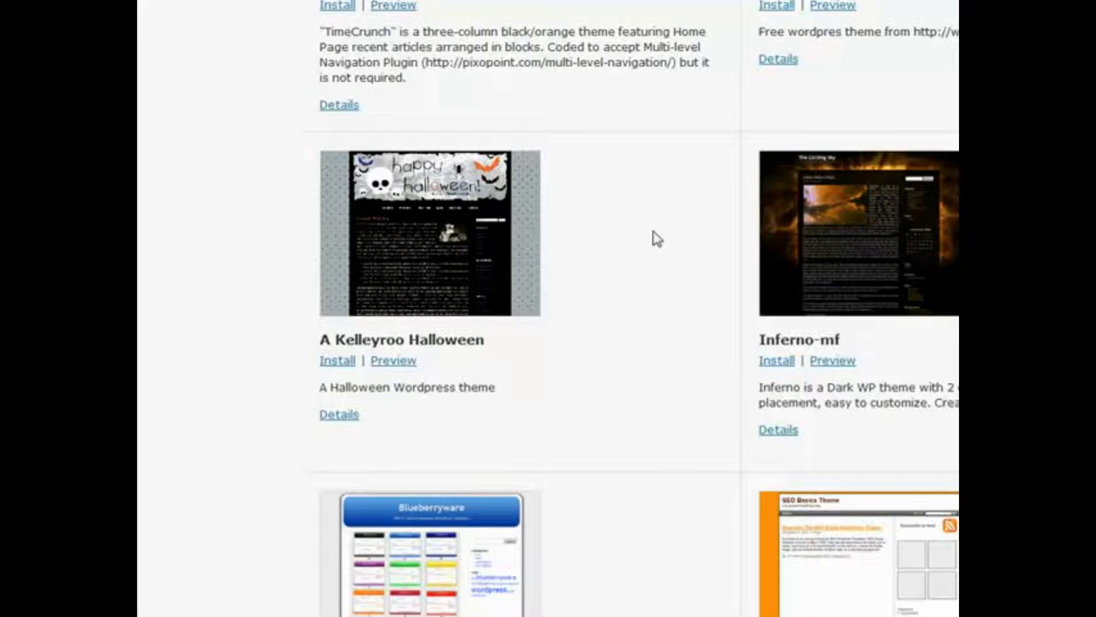
scroll(657, 238, up, 10)
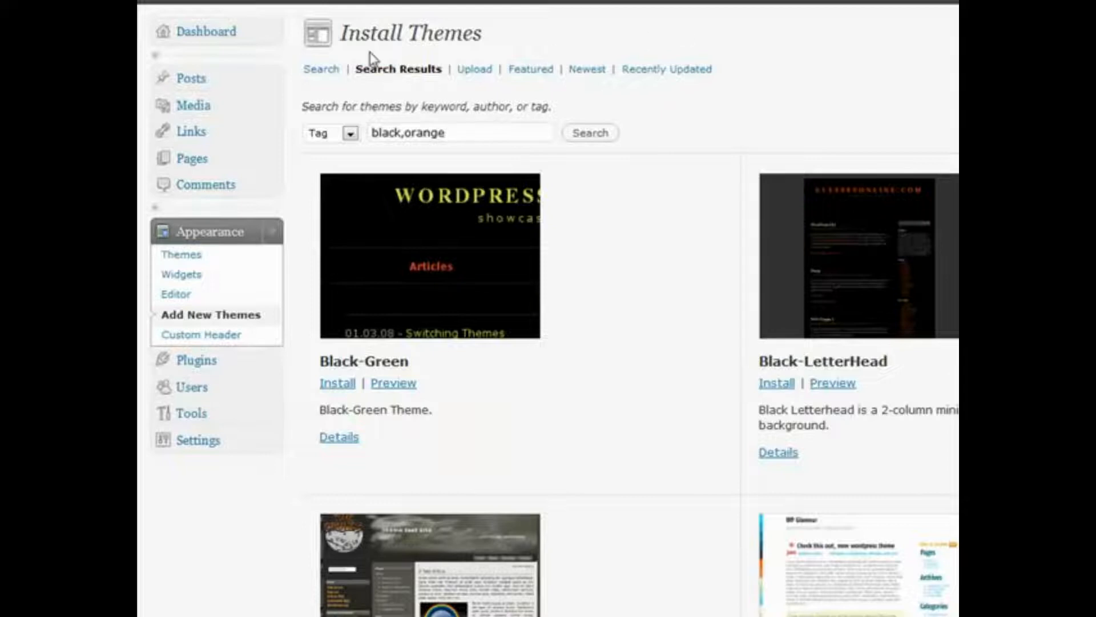
- Open the upload form for installing a theme in .zip format and examine its options
drag(343, 32, 483, 34)
click(497, 41)
click(473, 72)
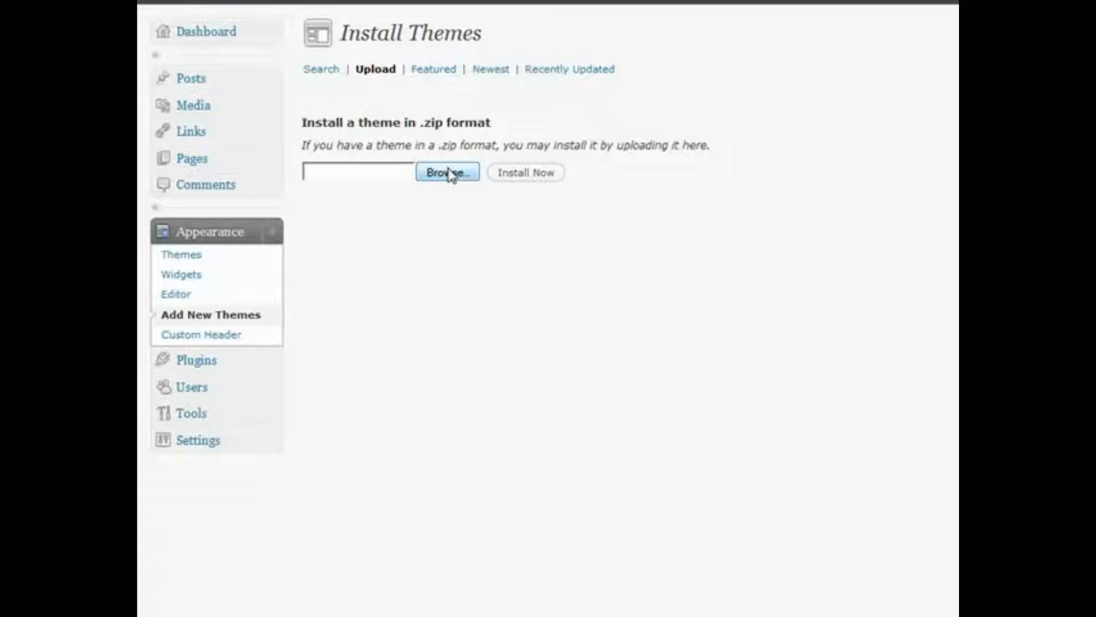
click(531, 175)
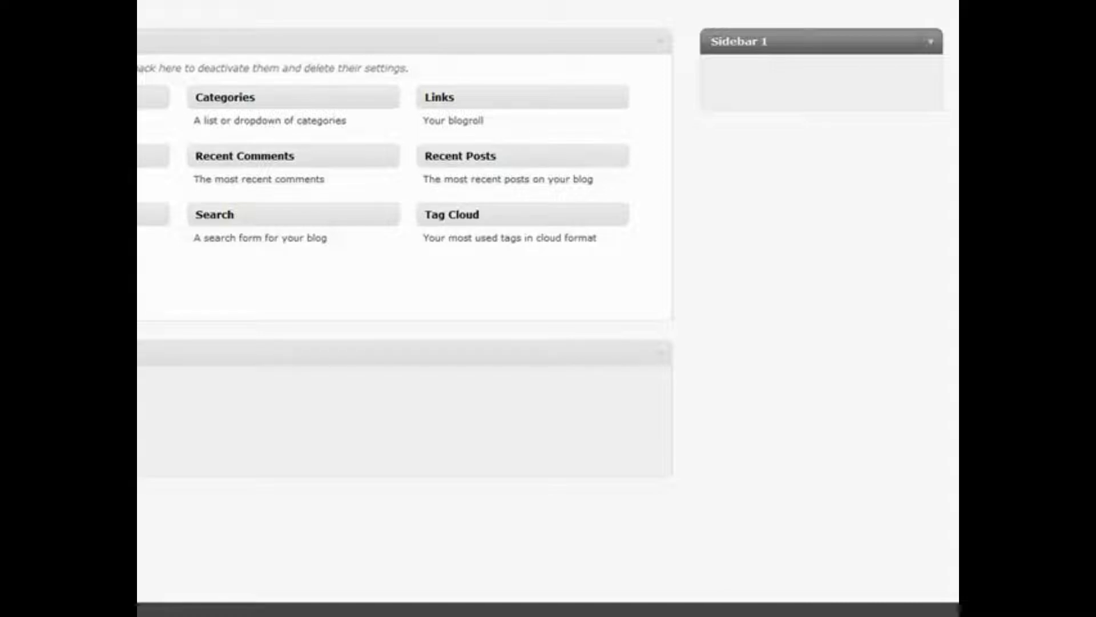
- Add the Archives widget to Sidebar 1, display it as a drop down, and save its settings
drag(228, 200, 756, 179)
click(879, 164)
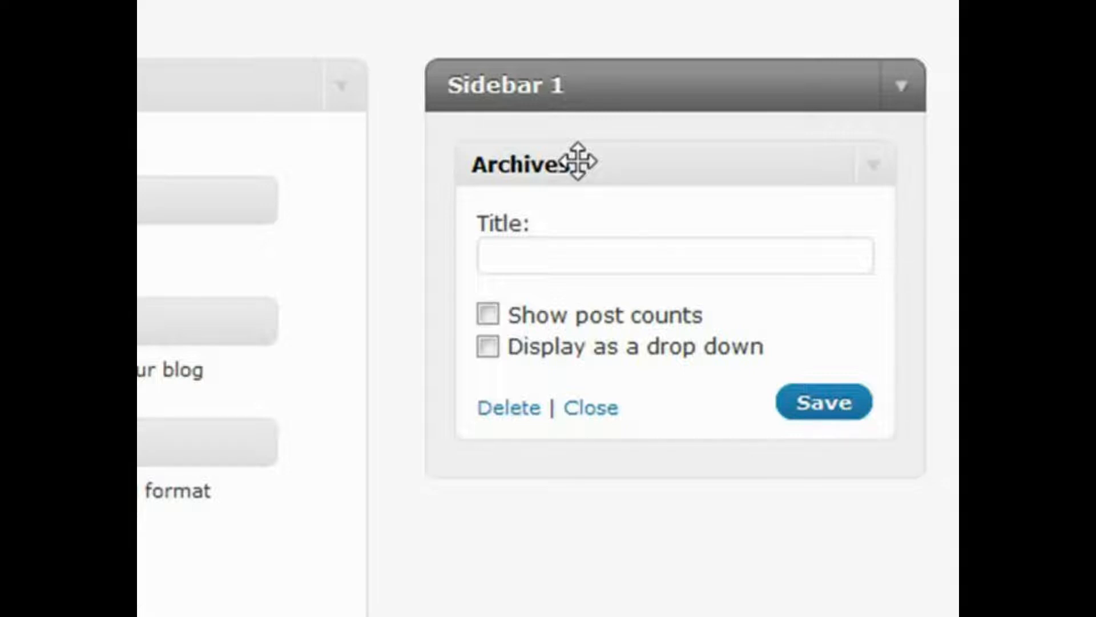
click(495, 317)
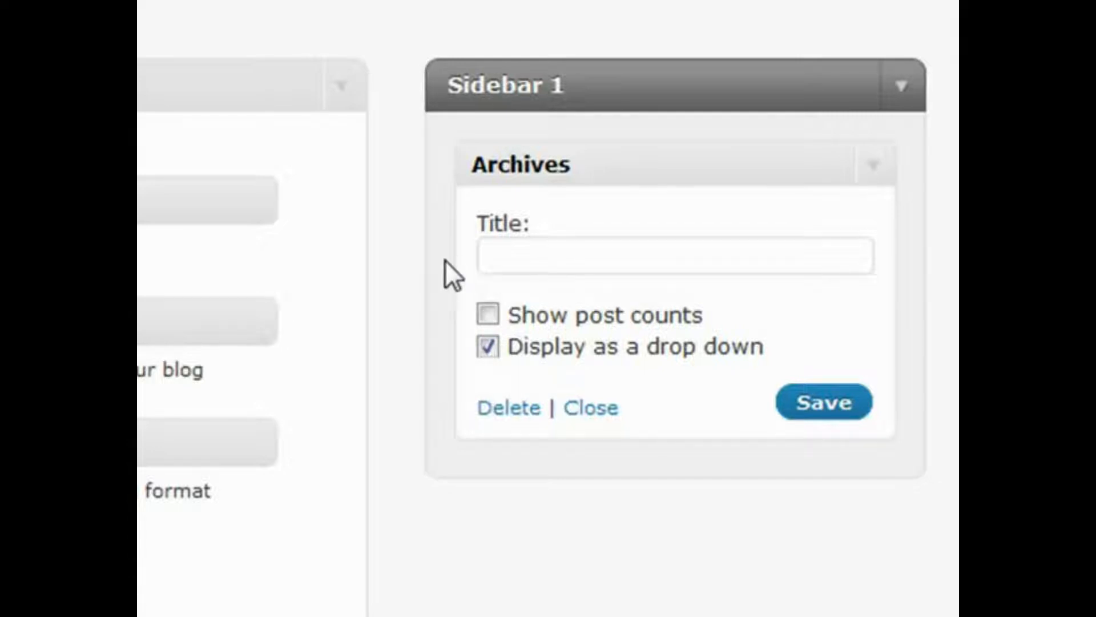
click(608, 251)
click(804, 406)
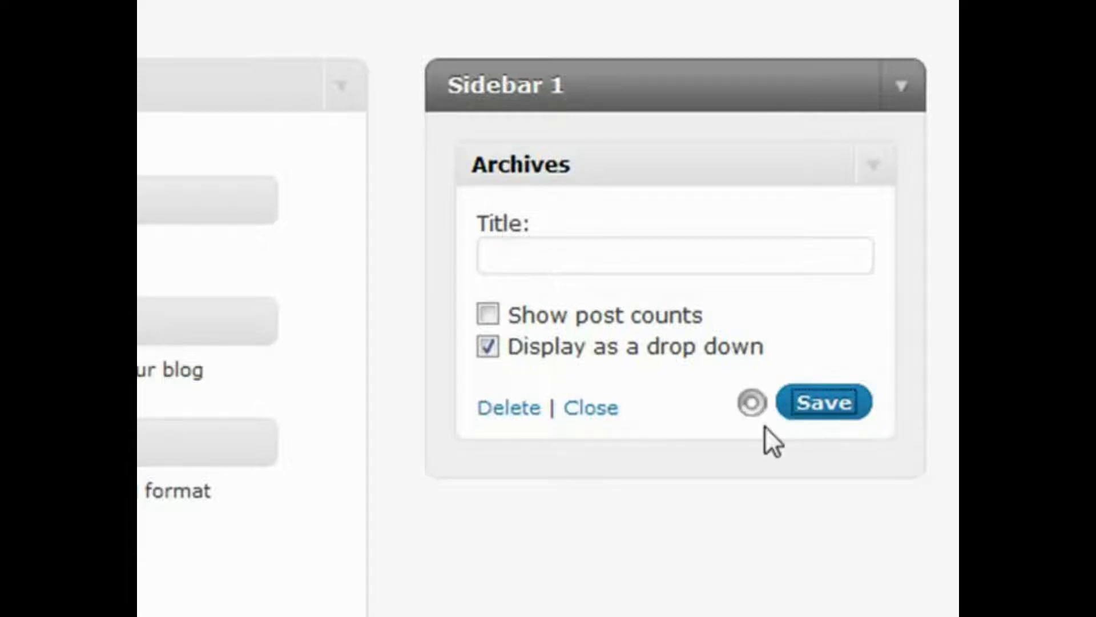
click(873, 166)
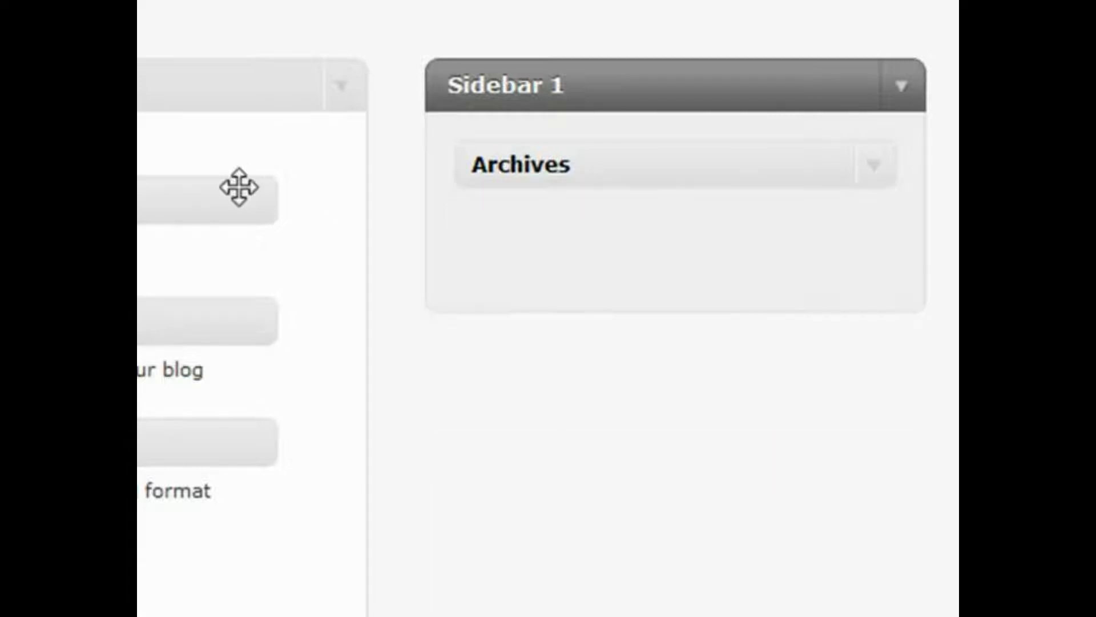
- Add the Calendar and Categories widgets below Archives in Sidebar 1, with the Categories hierarchy option turned off
drag(206, 200, 674, 254)
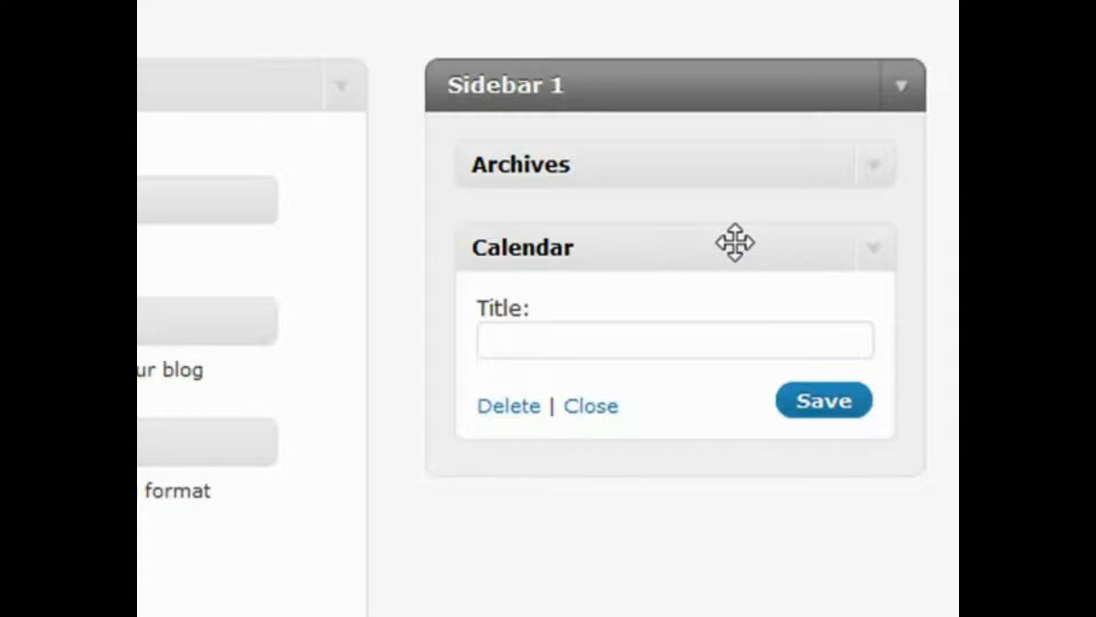
click(868, 242)
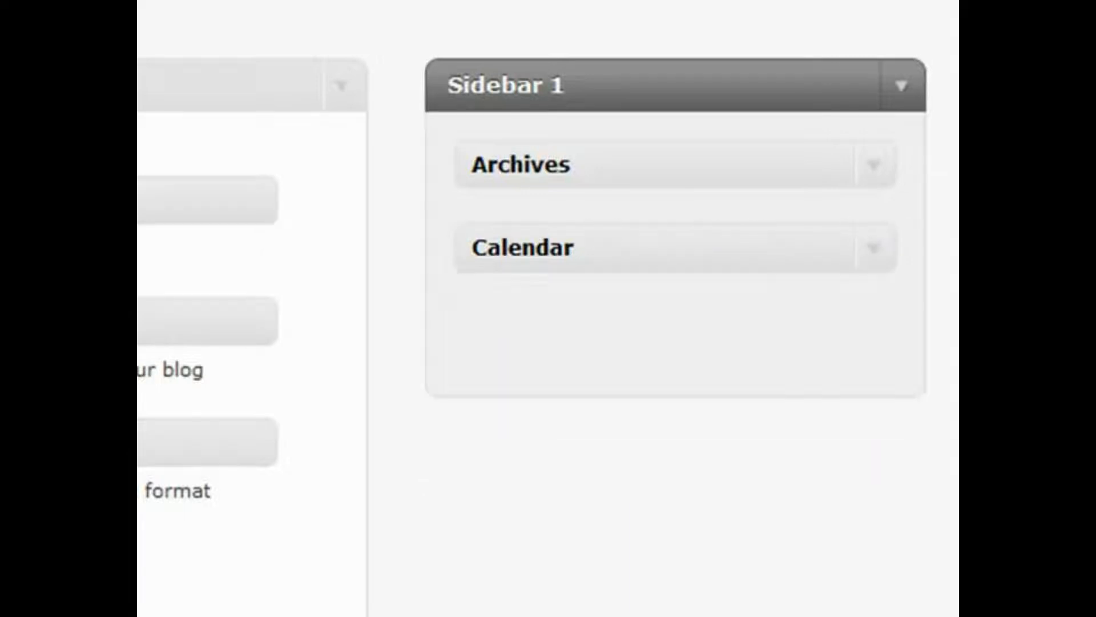
drag(171, 321, 720, 337)
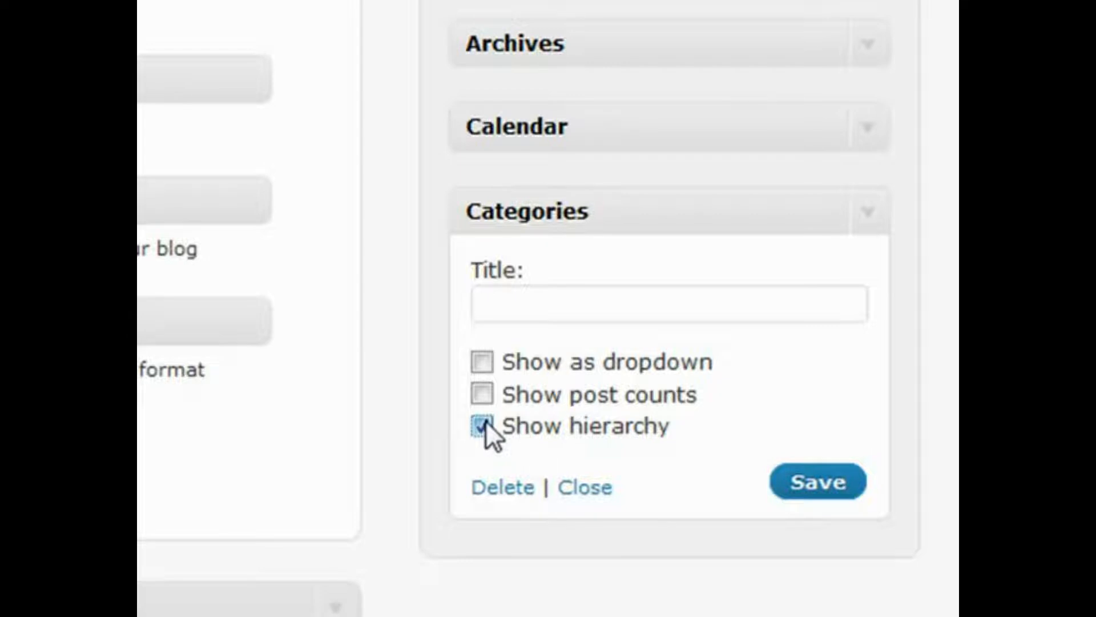
click(482, 425)
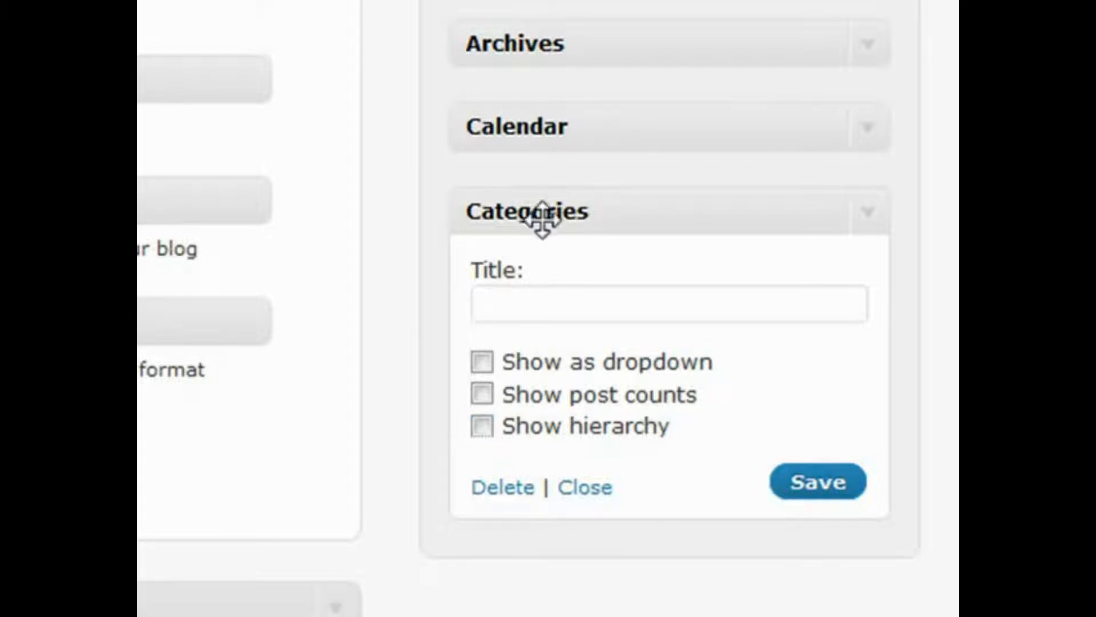
click(866, 212)
- Add a Links widget limited to Blogroll below Categories and save it, and add a second Links widget beneath it
drag(171, 200, 665, 289)
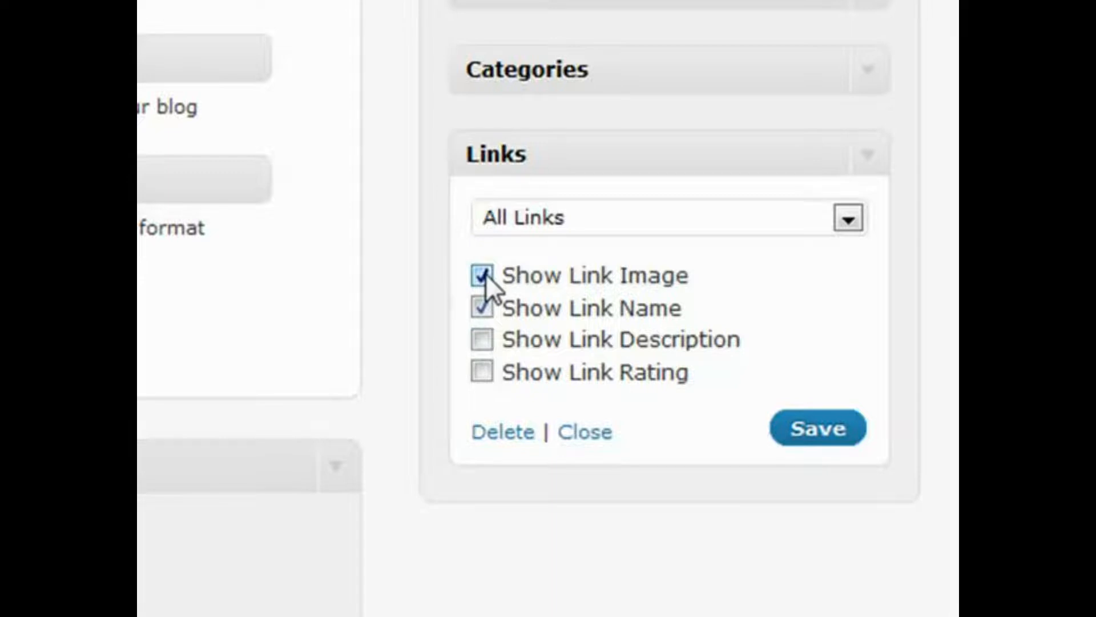
click(851, 218)
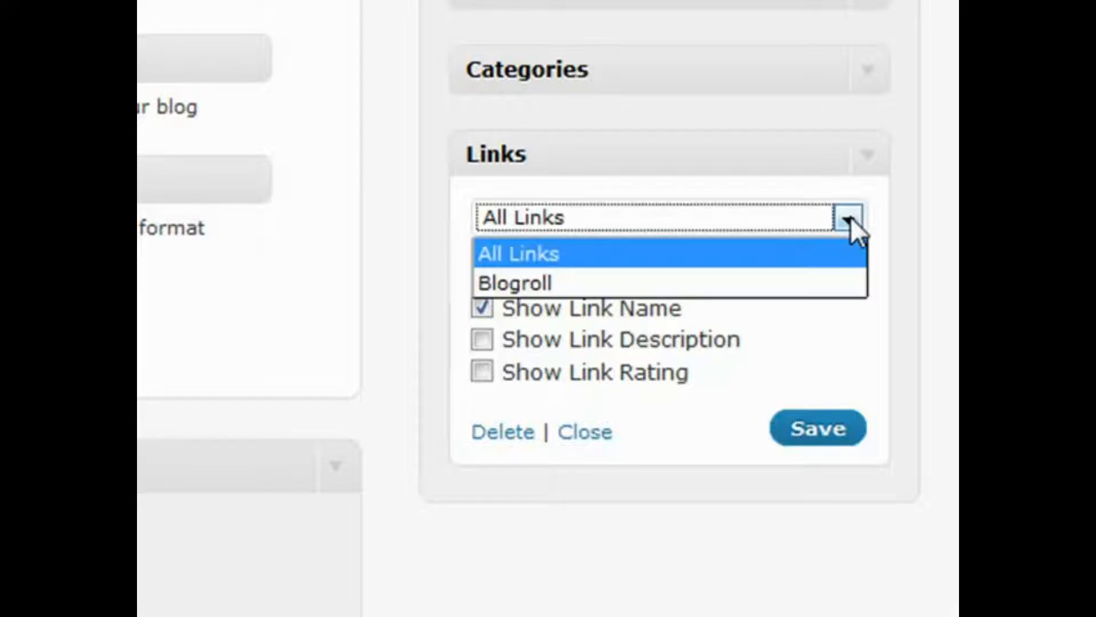
click(683, 281)
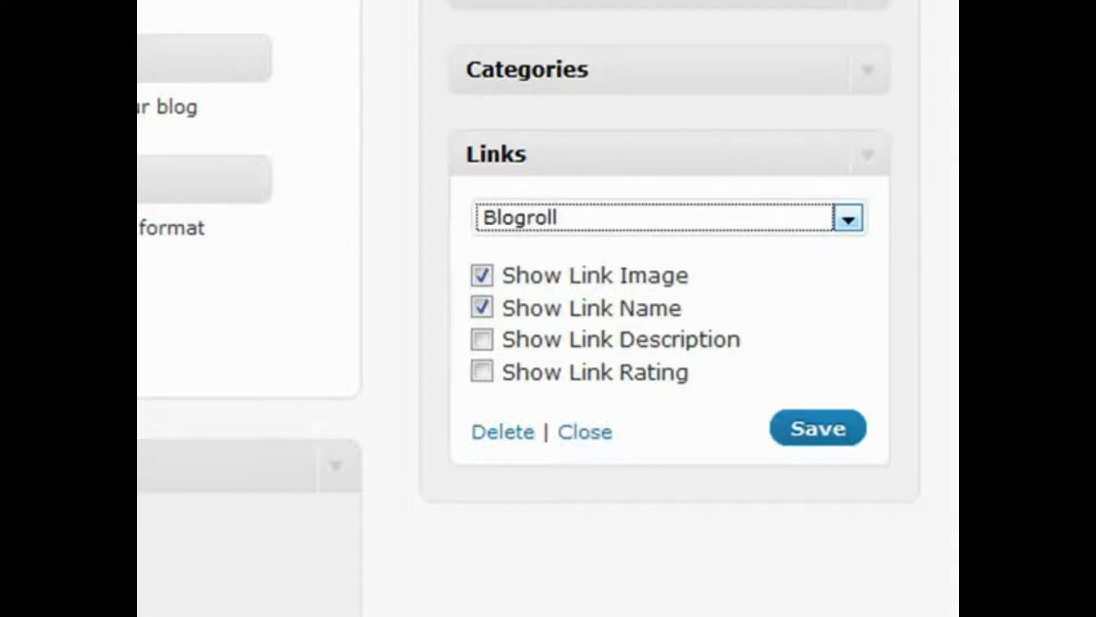
click(819, 431)
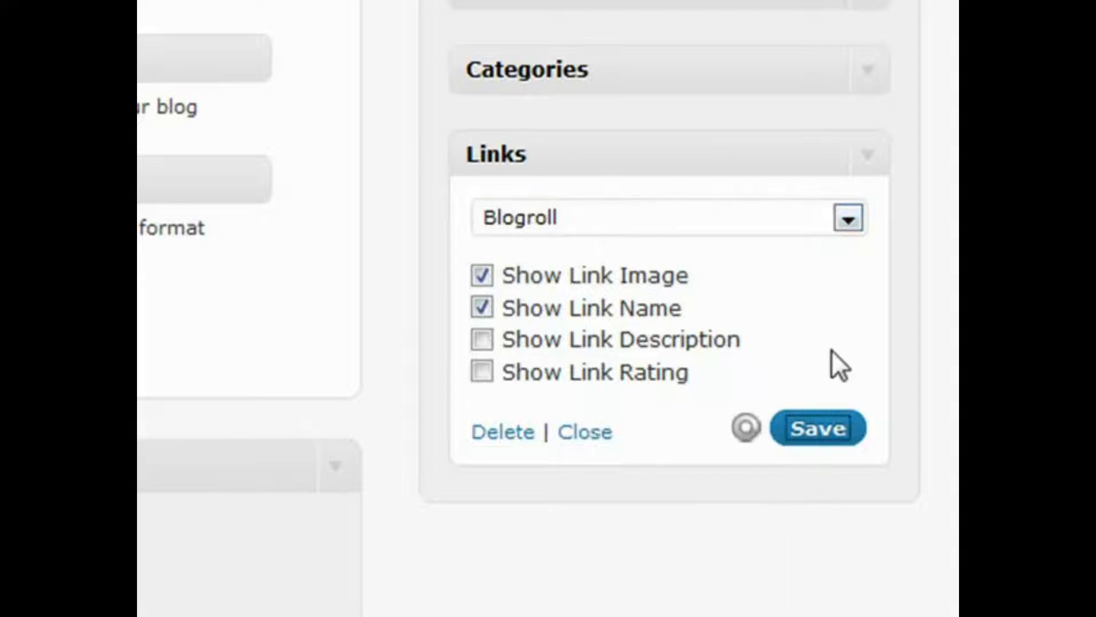
click(869, 152)
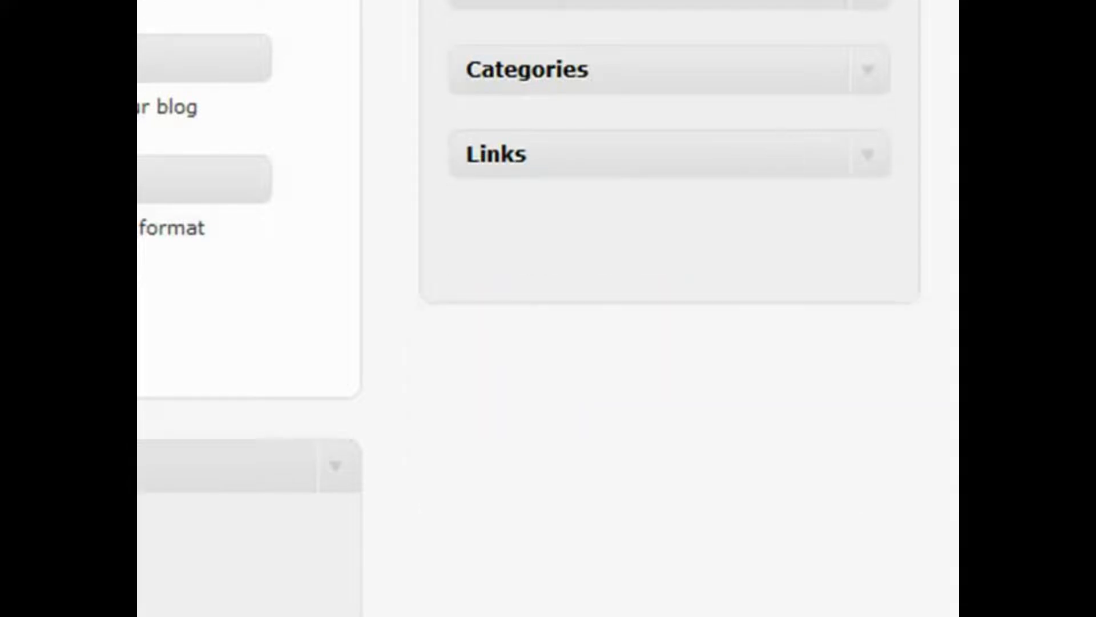
drag(140, 137, 710, 230)
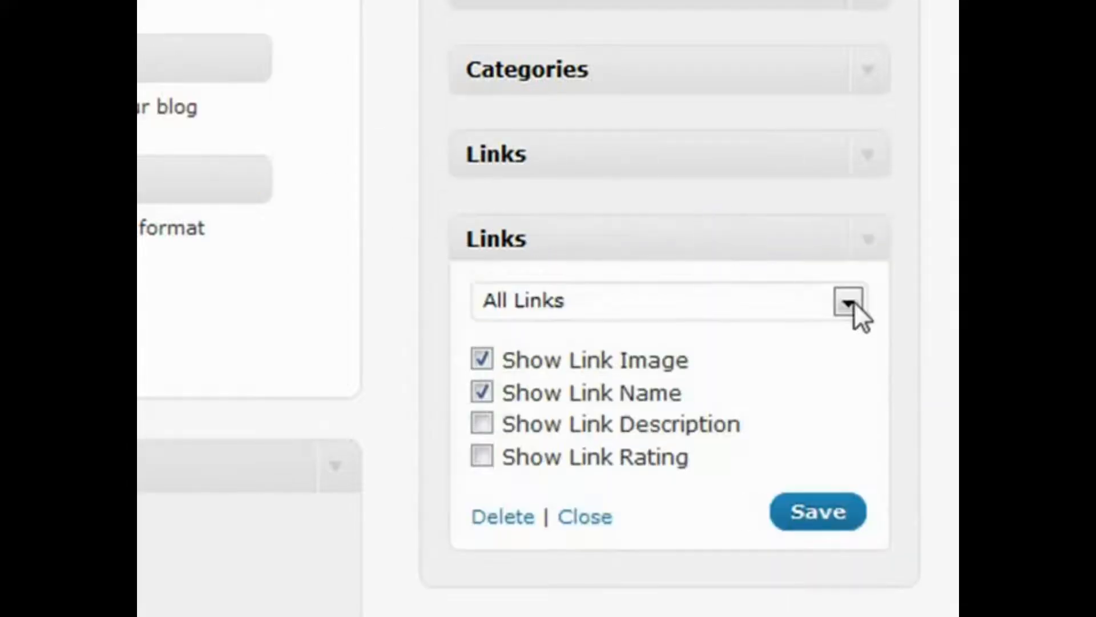
click(869, 241)
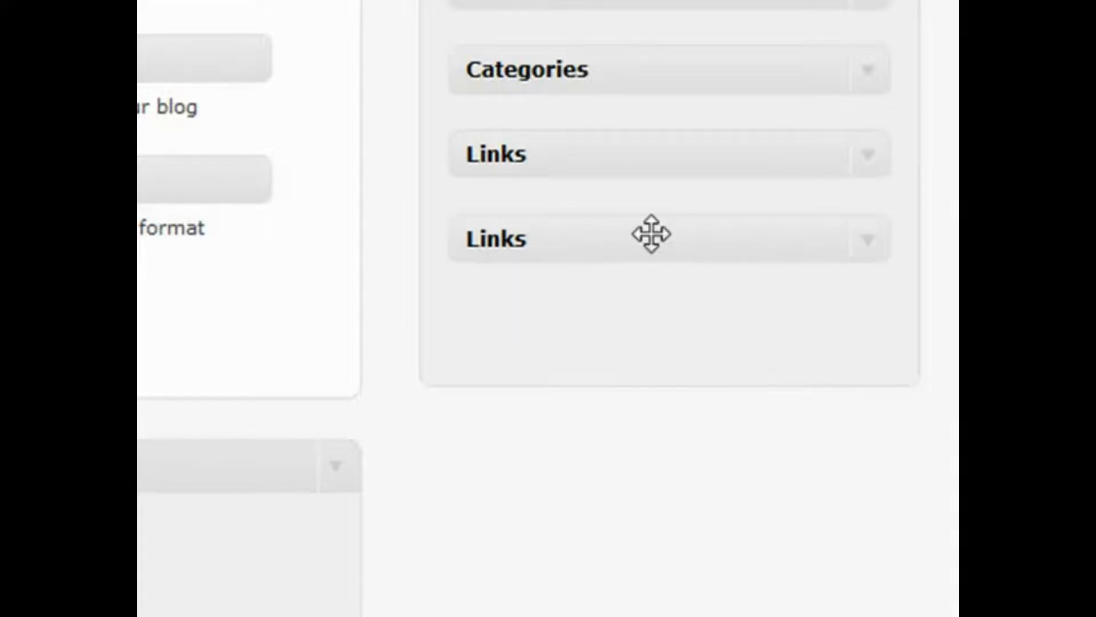
- Remove the second Links widget from Sidebar 1 and add the Meta widget below the remaining Links widget
drag(651, 235, 34, 214)
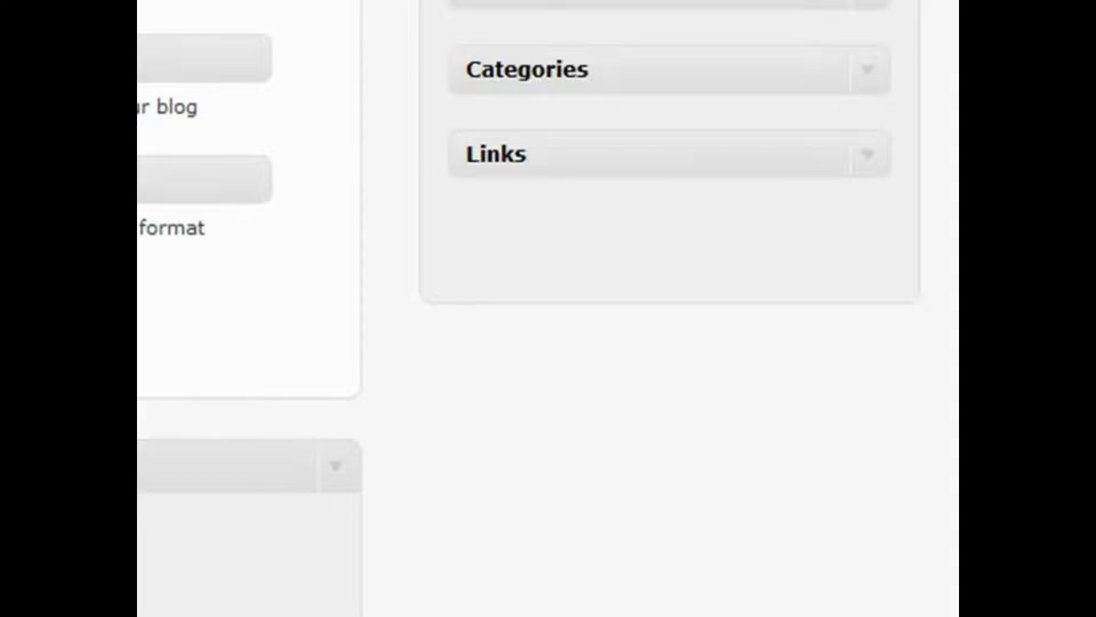
drag(85, 269, 639, 228)
click(872, 247)
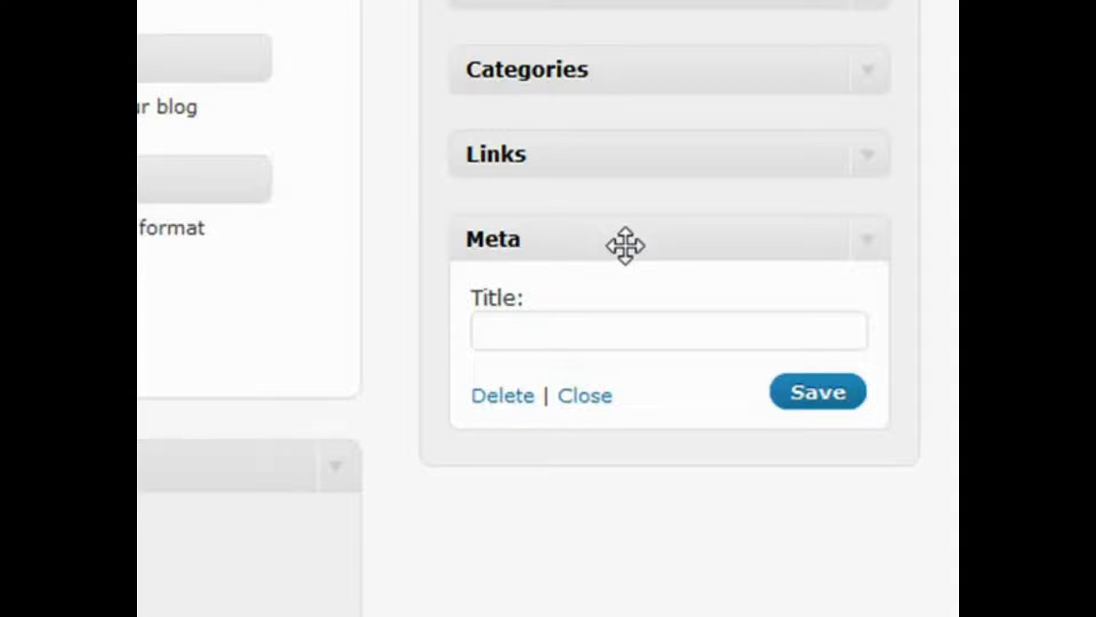
click(869, 239)
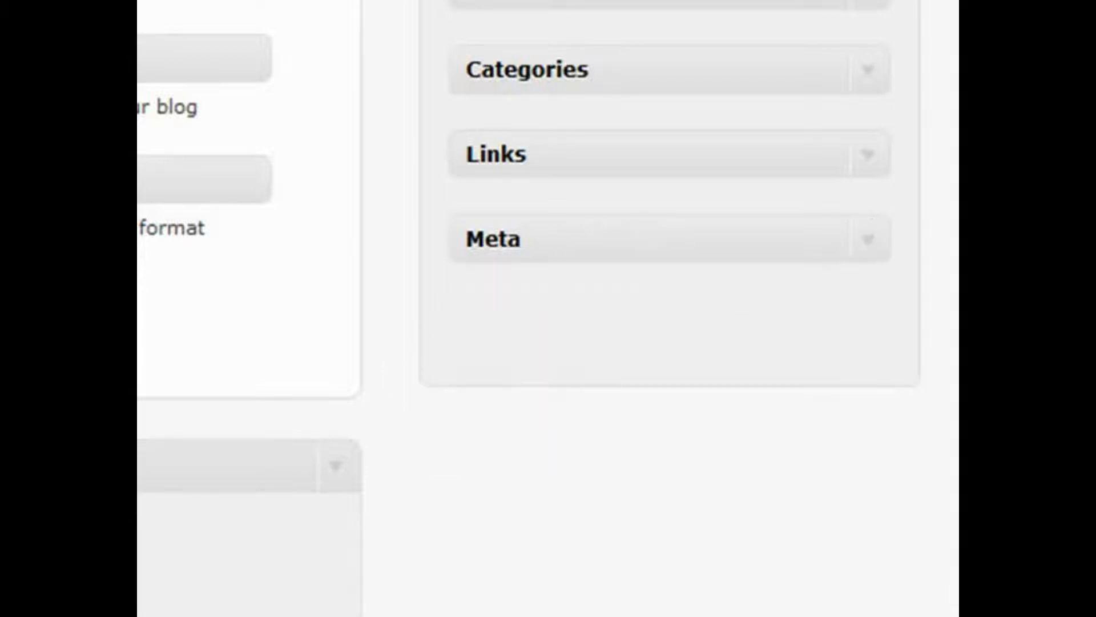
- Add the Pages widget below Meta in Sidebar 1 and try excluding page IDs 3,10 from it
drag(137, 297, 674, 329)
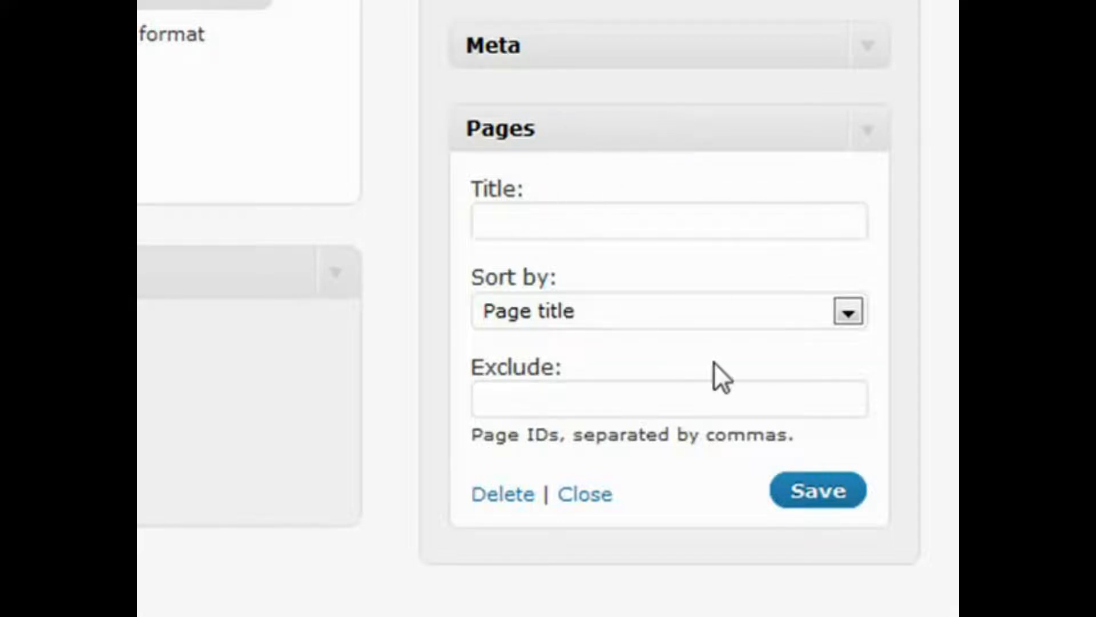
click(686, 299)
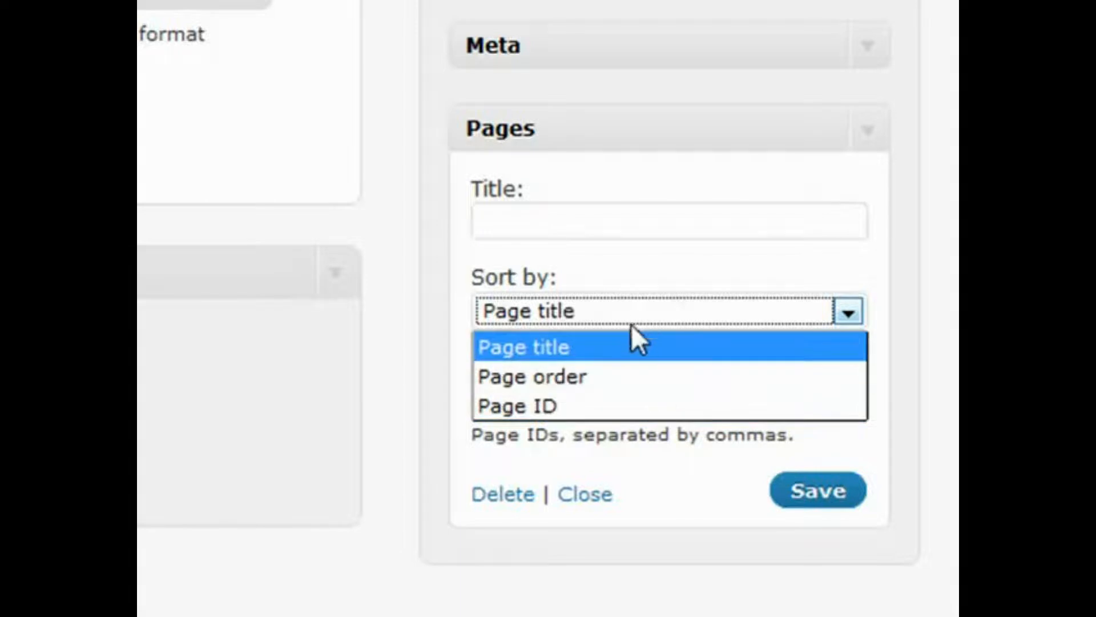
click(635, 258)
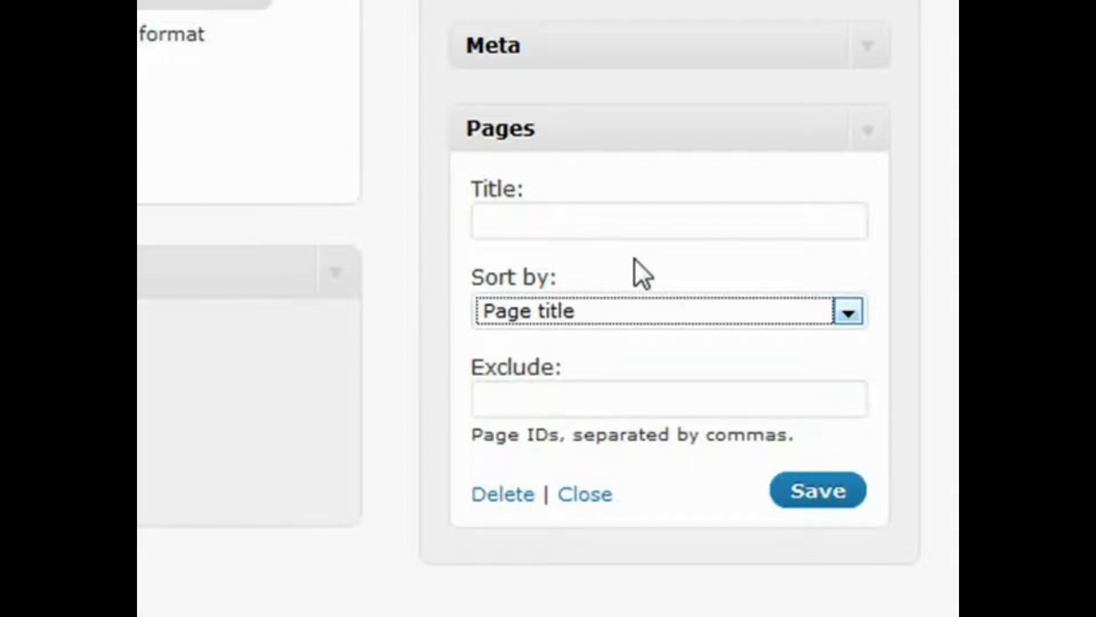
click(588, 397)
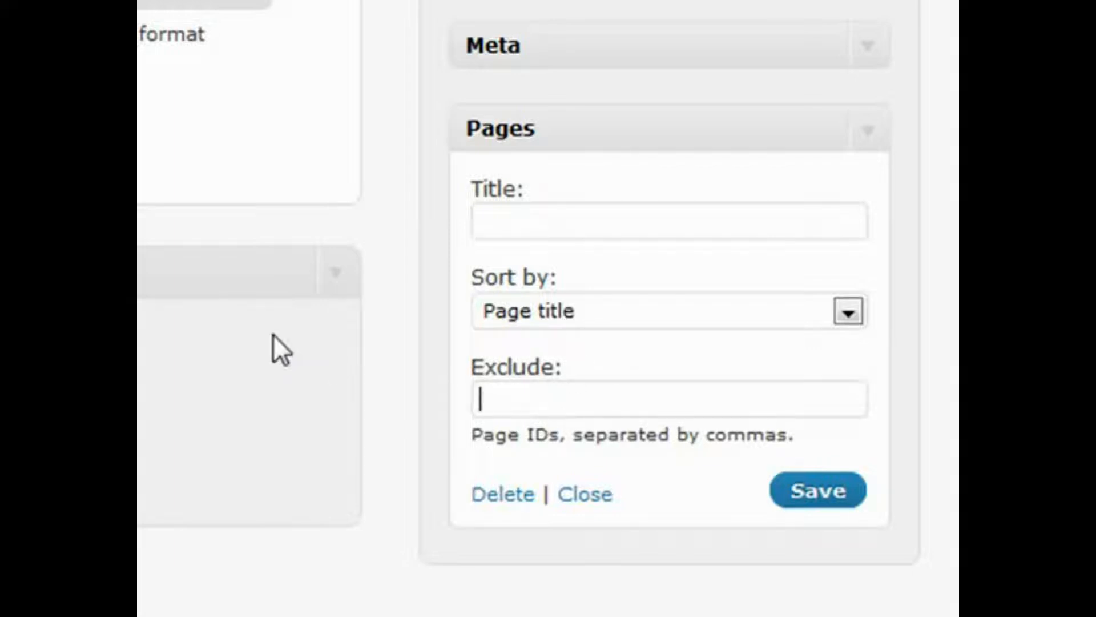
text(3,10)
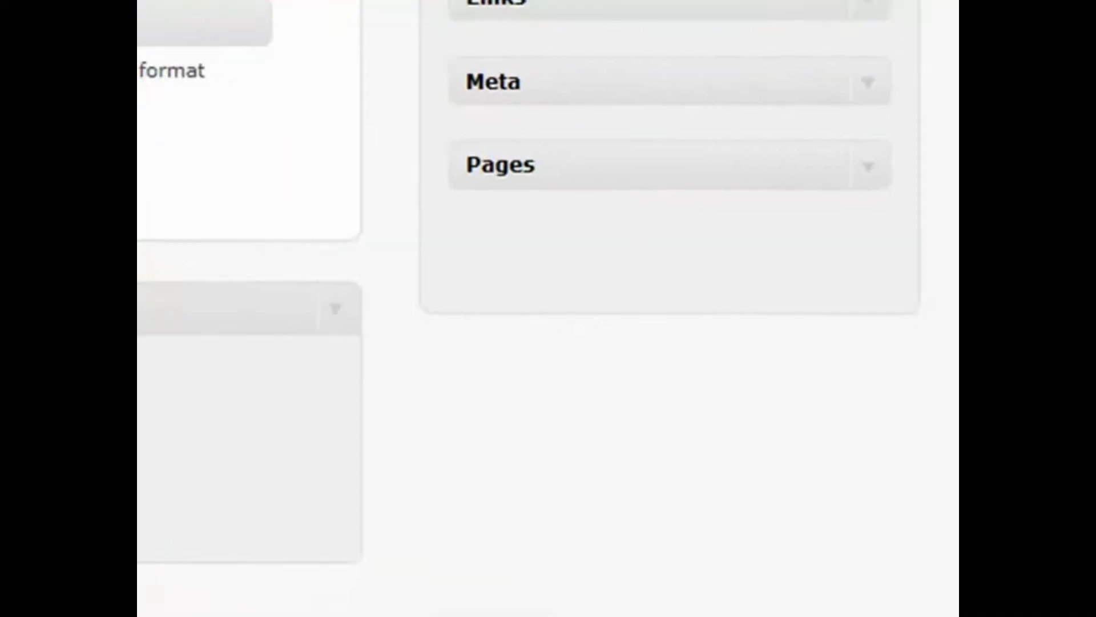
click(878, 168)
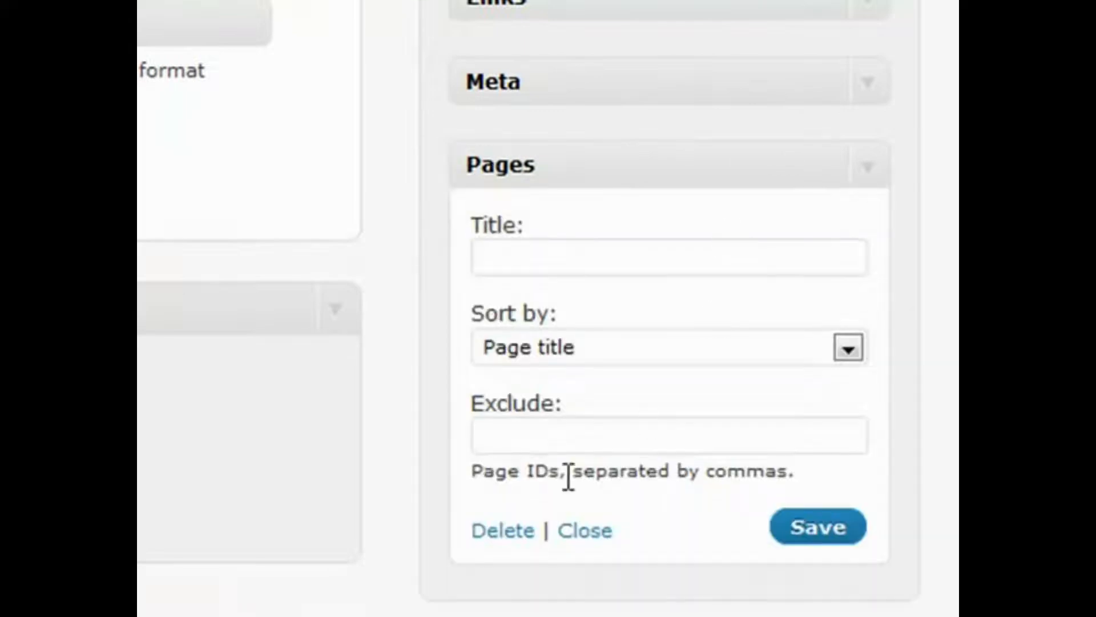
click(517, 438)
click(880, 170)
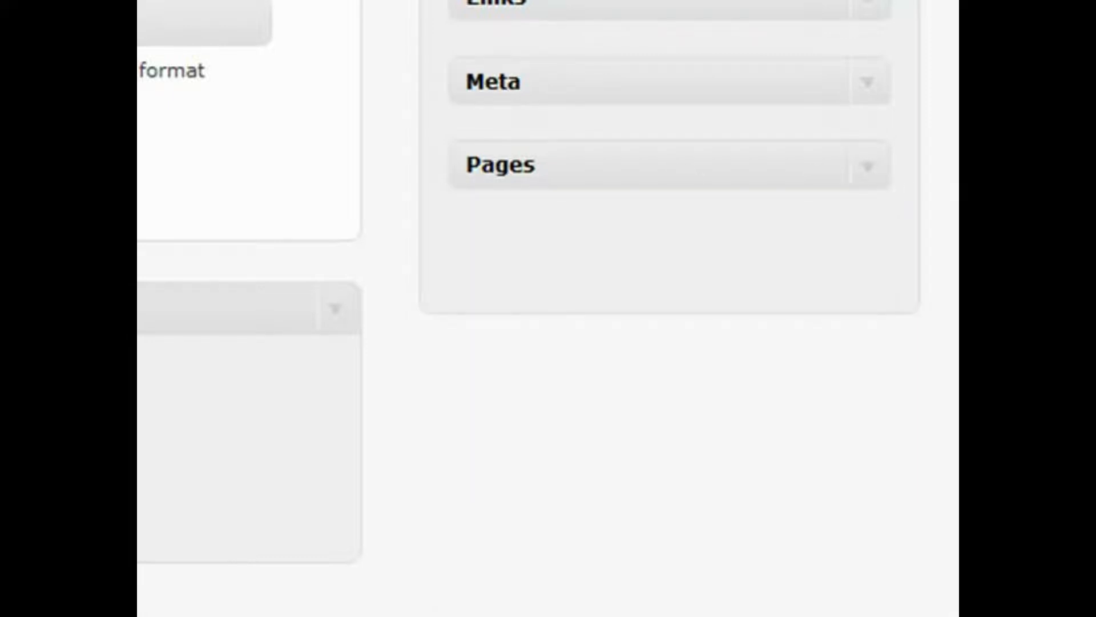
- Add the Recent Comments, Recent Posts and Tag Cloud widgets below Pages in Sidebar 1
drag(143, 168, 720, 269)
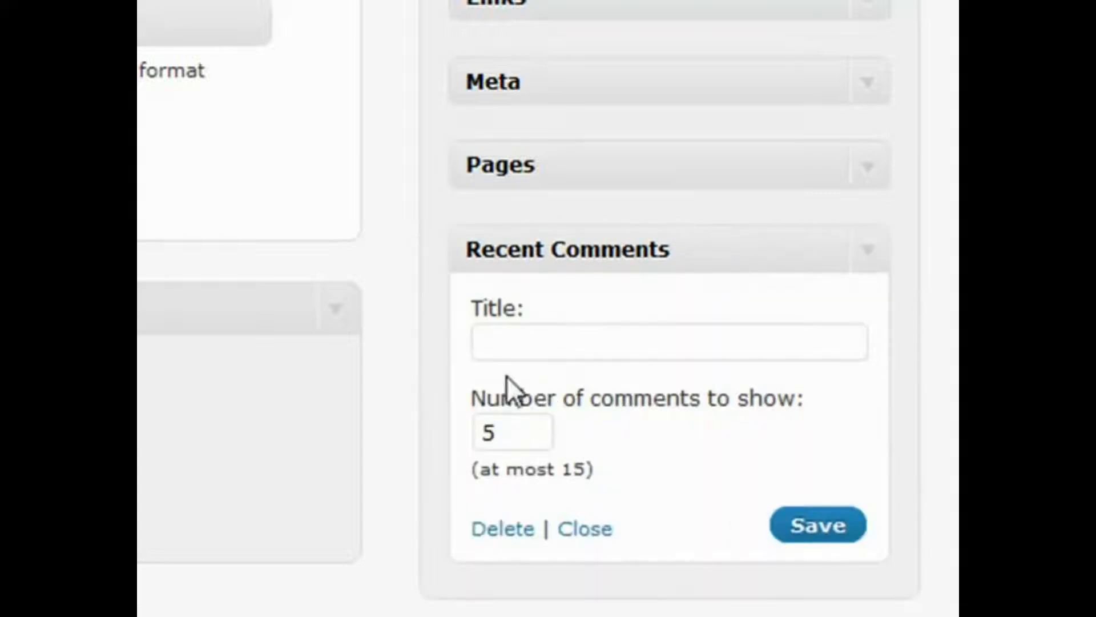
click(869, 249)
drag(285, 171, 670, 354)
scroll(834, 286, down, 3)
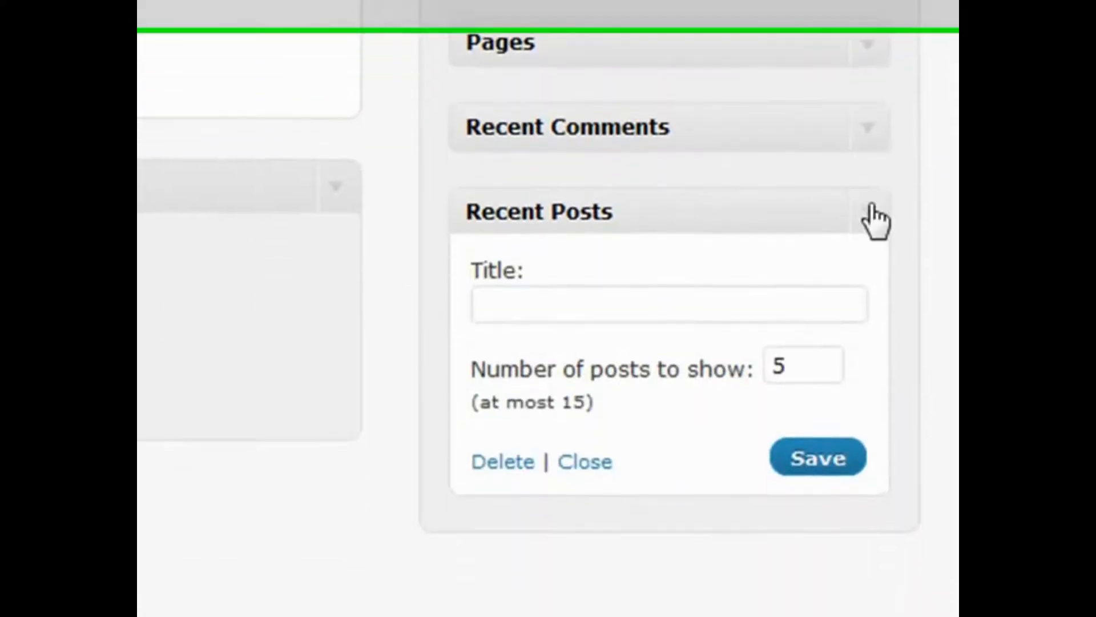
click(871, 181)
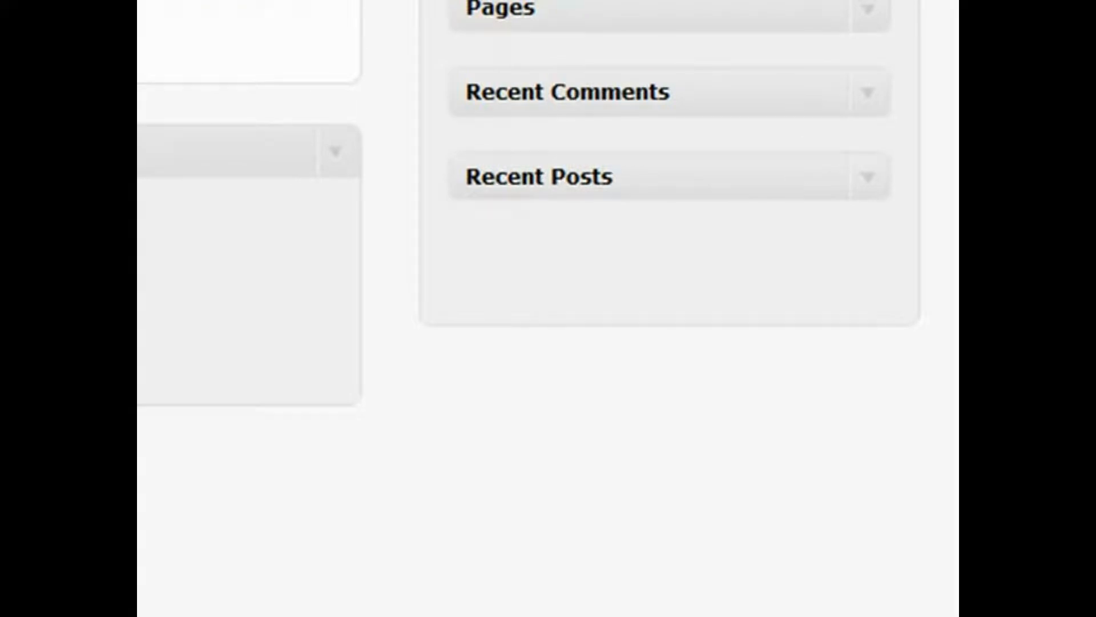
drag(285, 23, 683, 264)
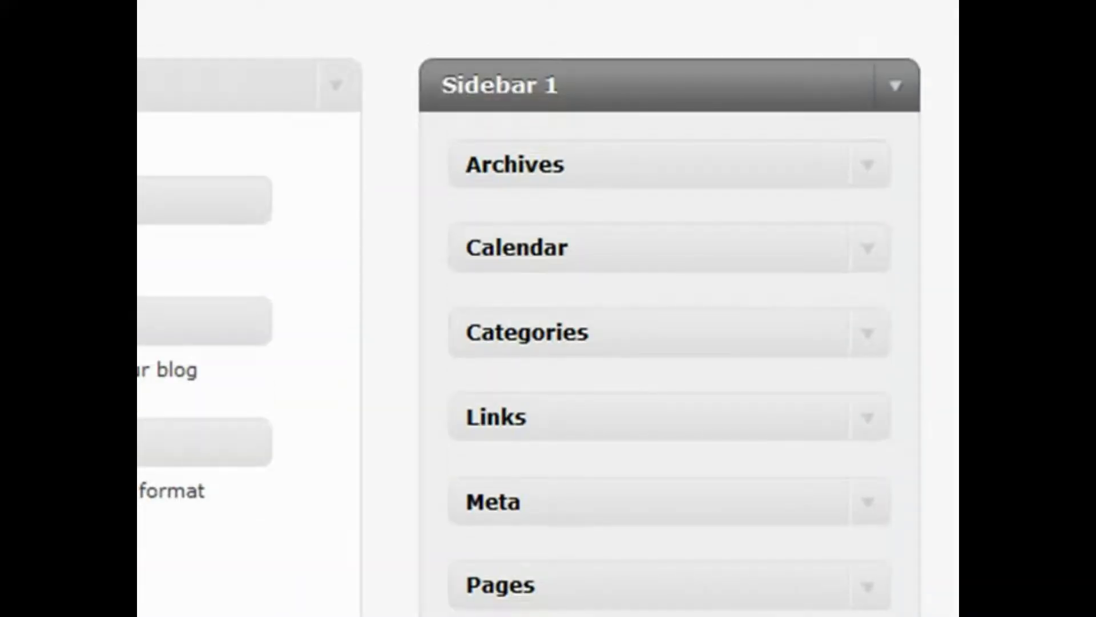
- Add the Search widget above Archives in Sidebar 1, leaving its title blank
drag(204, 320, 624, 141)
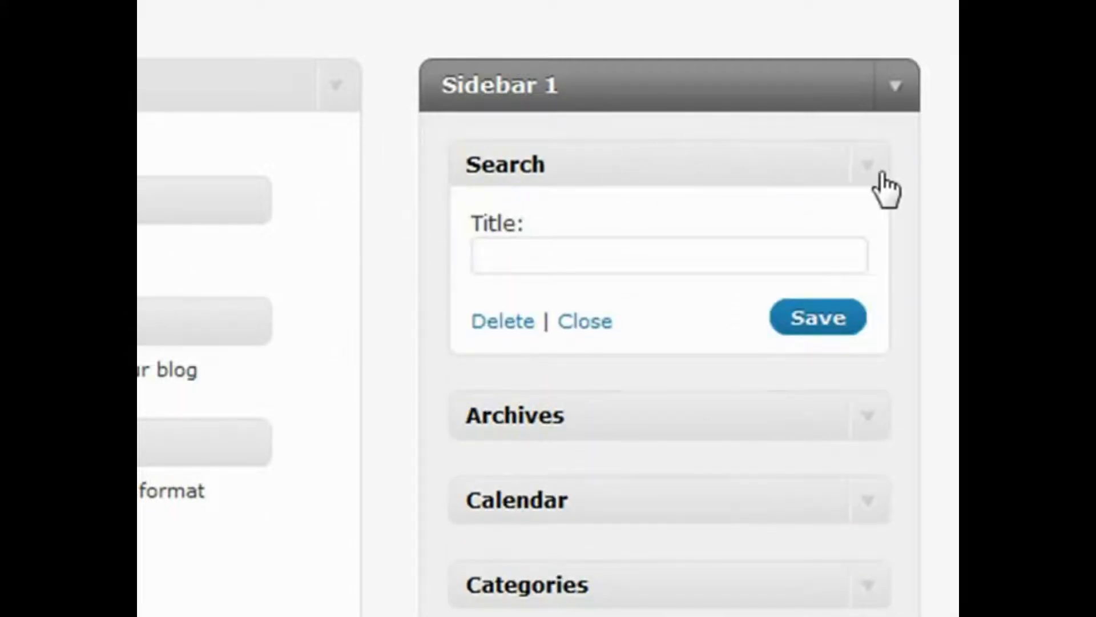
click(558, 251)
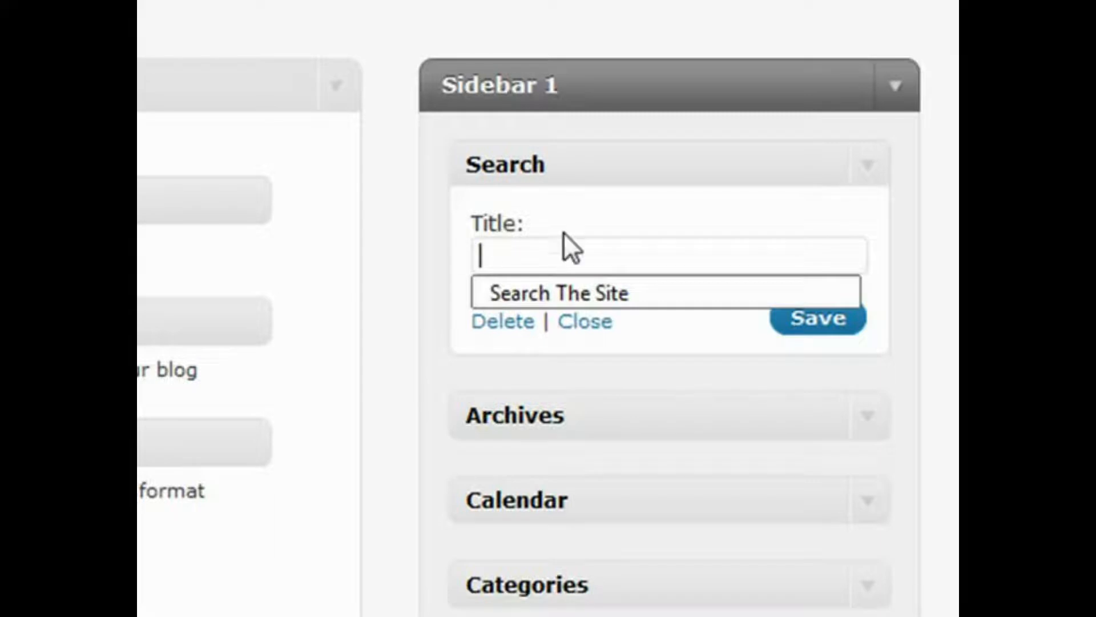
click(572, 215)
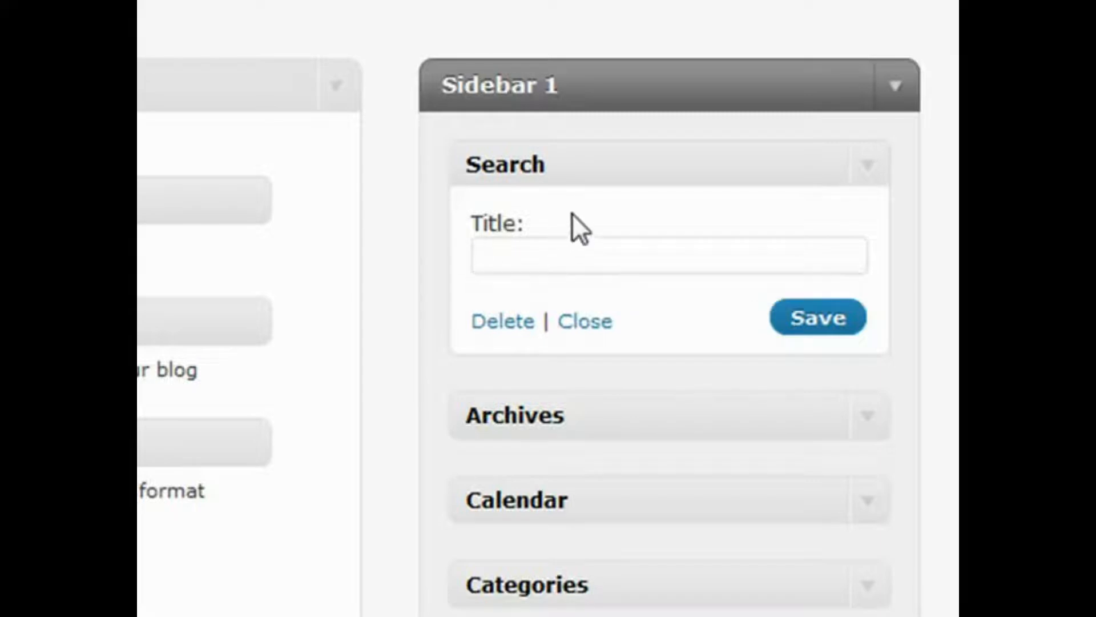
click(863, 167)
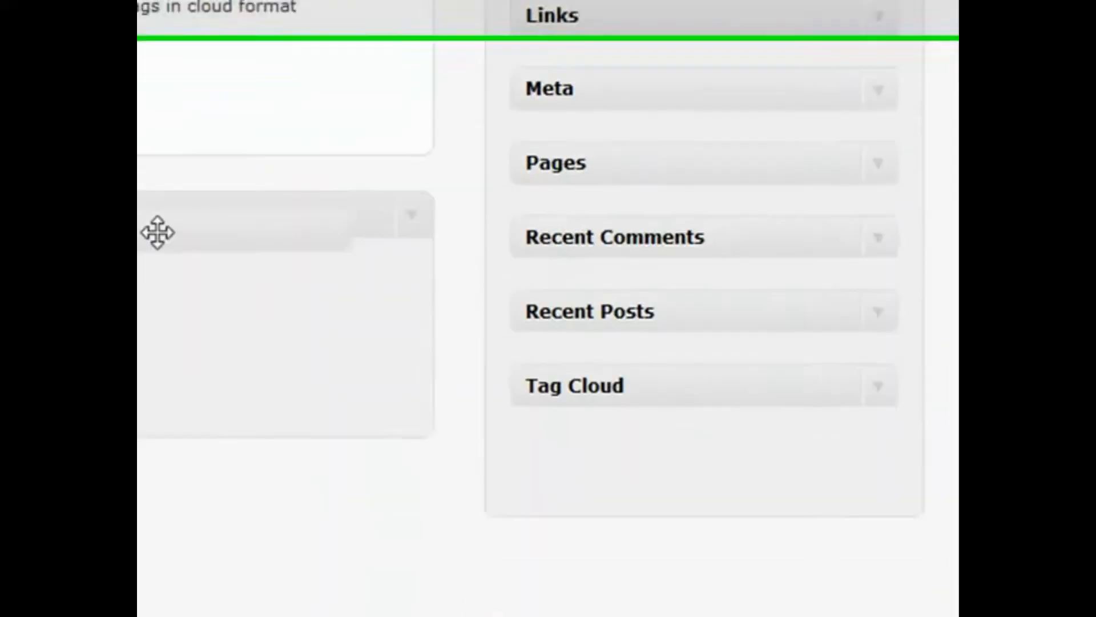
- Add the RSS widget below Tag Cloud in Sidebar 1 and collapse its feed settings
drag(157, 232, 679, 391)
scroll(574, 373, down, 3)
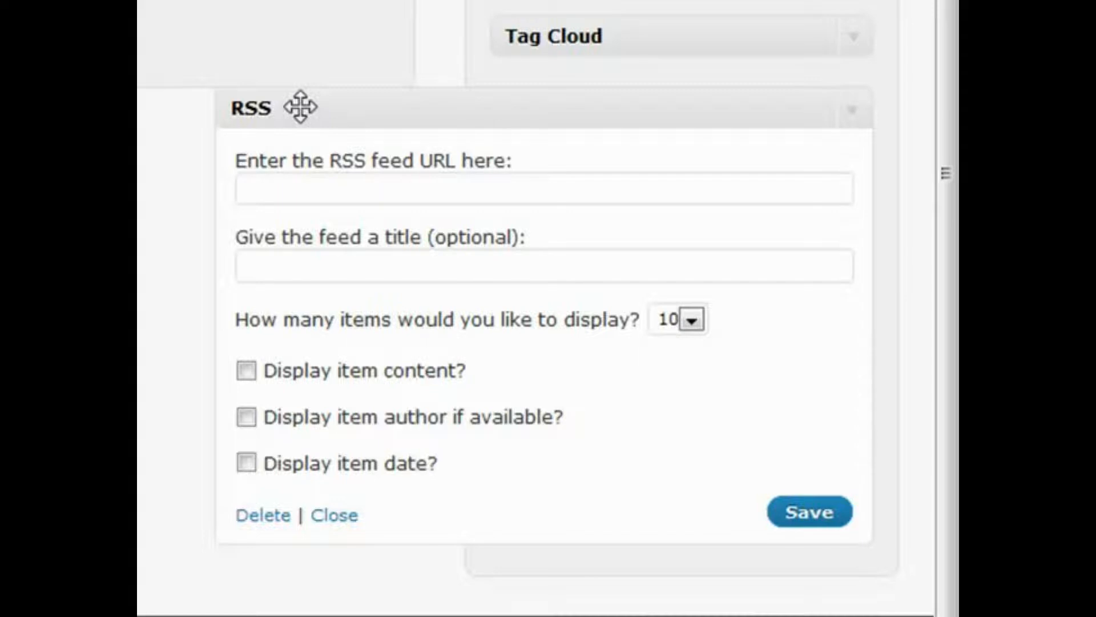
click(864, 115)
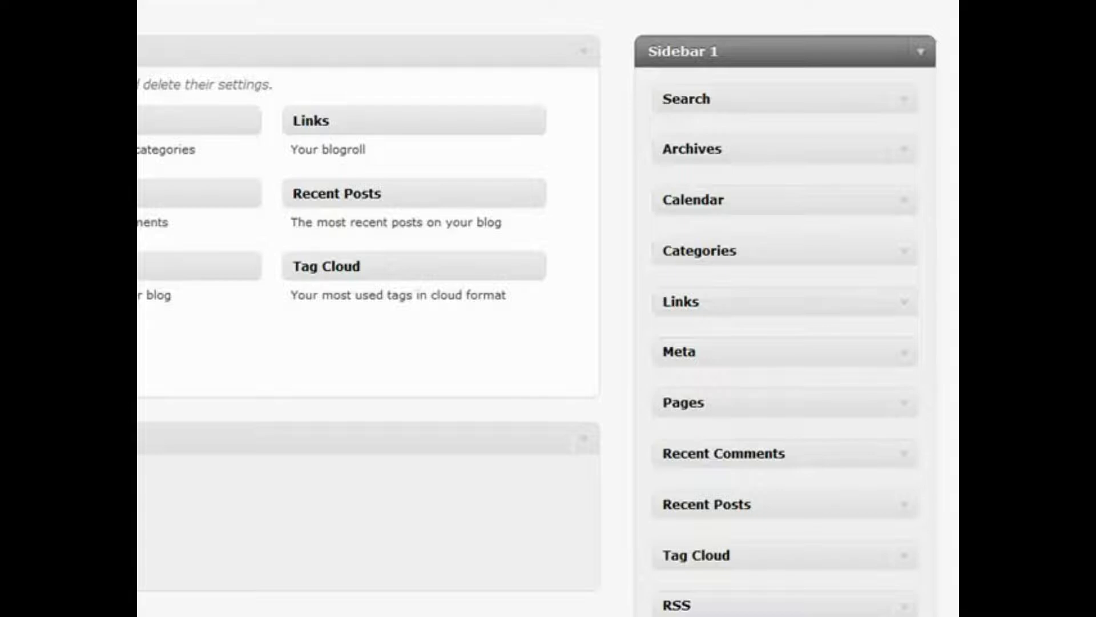
- Add three Text widgets above Search in Sidebar 1, leaving their titles and contents blank
drag(140, 245, 856, 97)
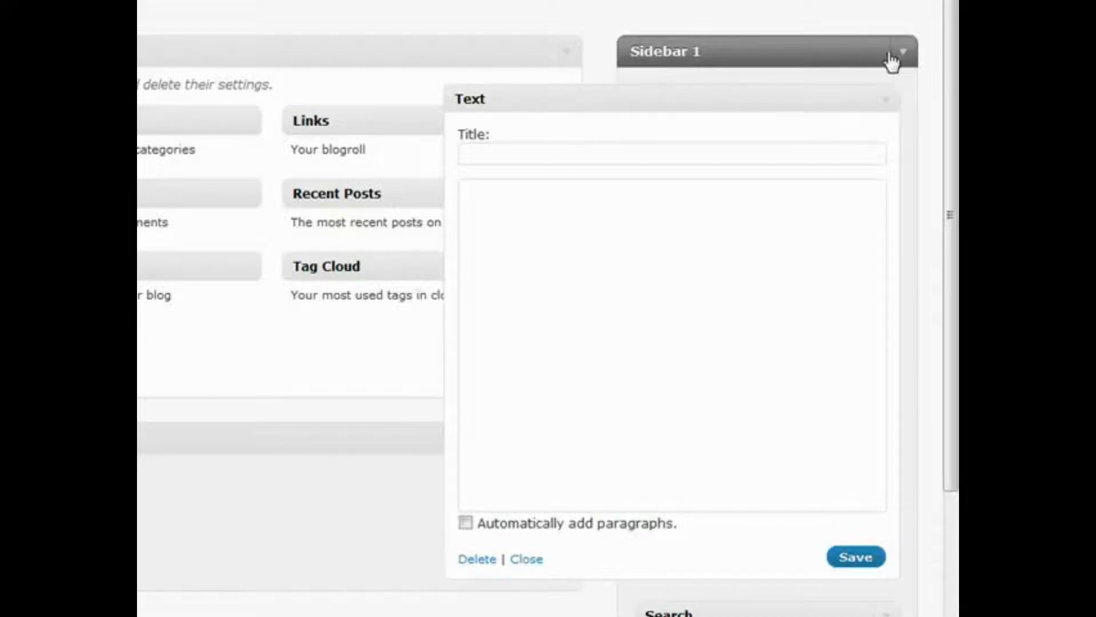
click(888, 101)
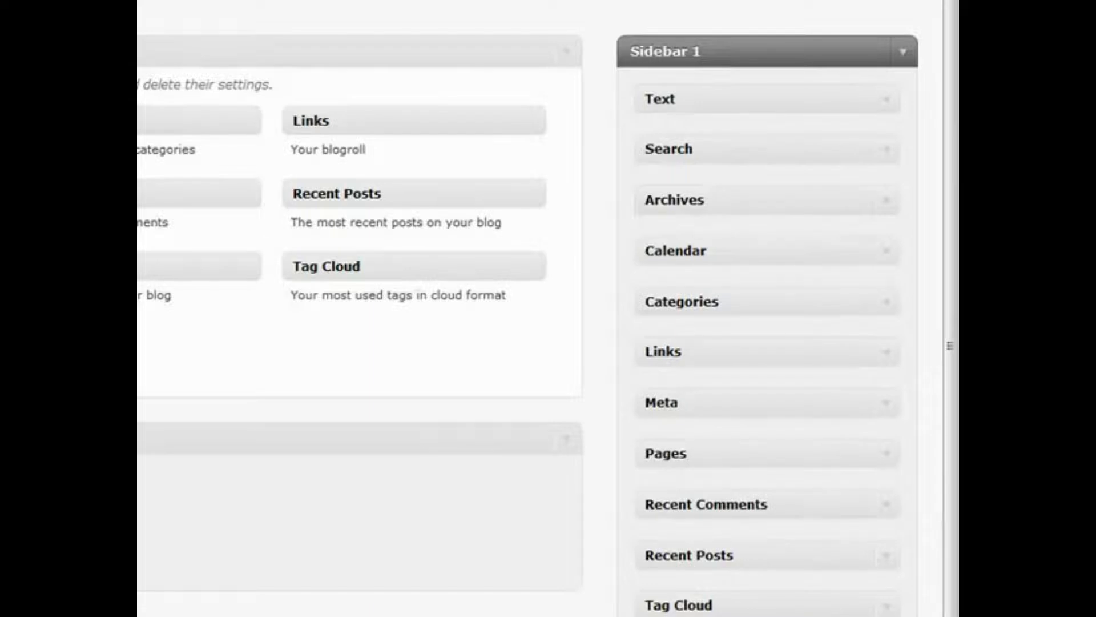
drag(140, 342, 763, 137)
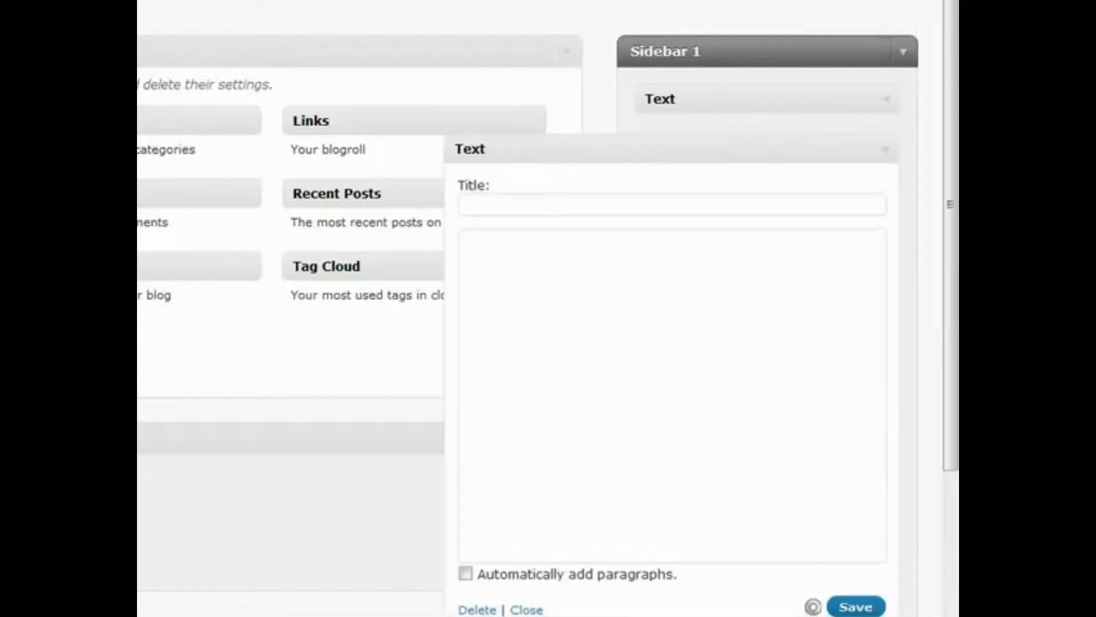
click(885, 150)
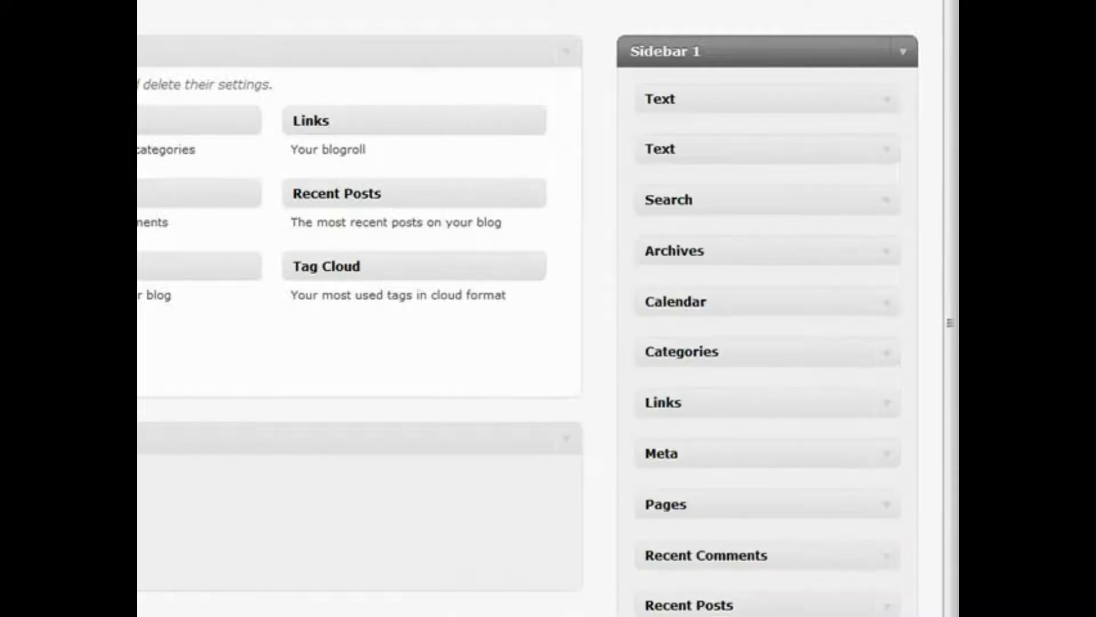
drag(171, 194, 734, 159)
click(885, 201)
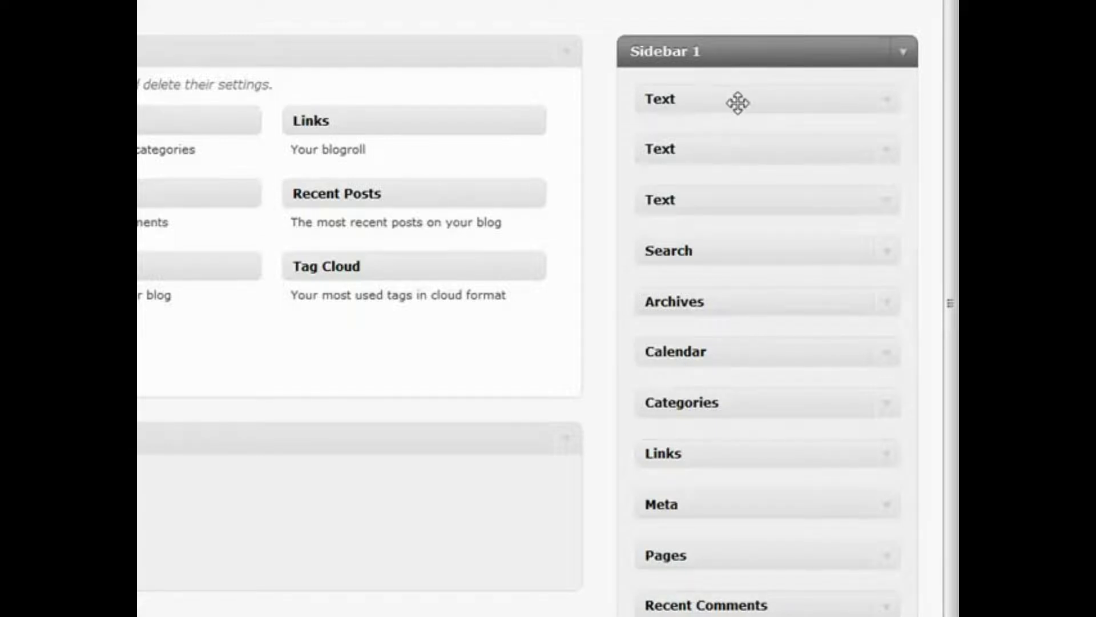
- Move the first Text widget from Sidebar 1 to Inactive Widgets and check its stored settings
drag(738, 103, 340, 206)
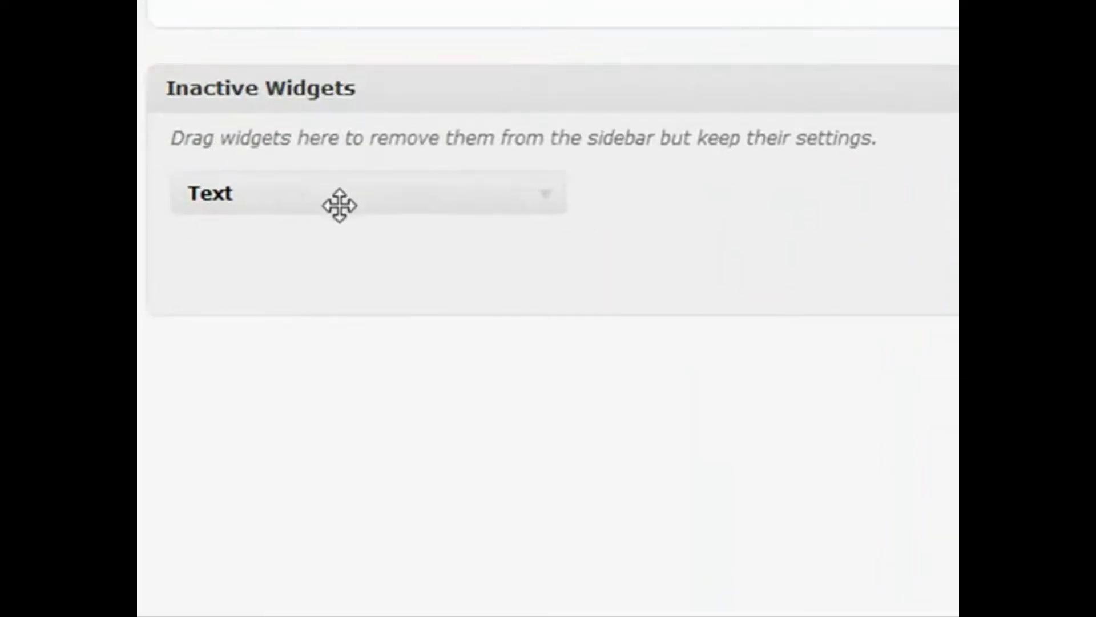
click(549, 196)
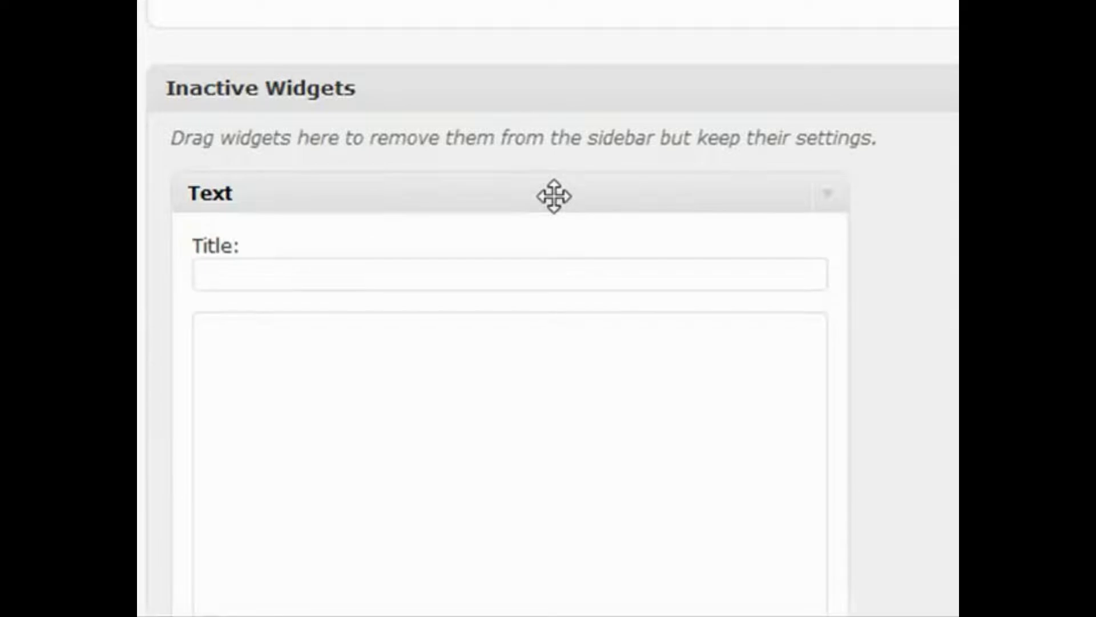
click(840, 190)
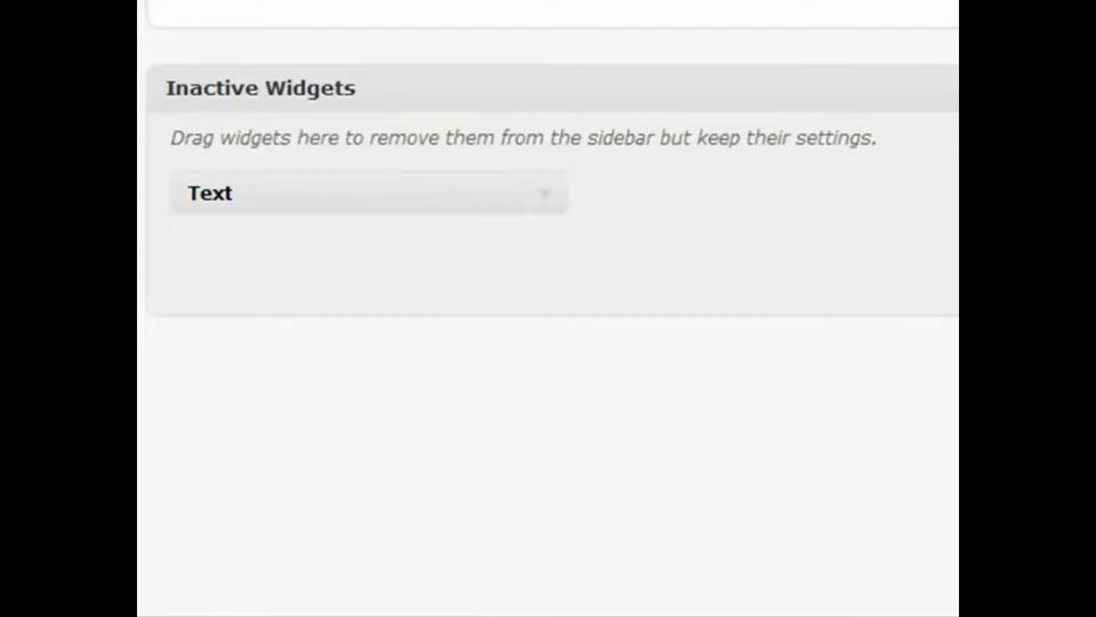
- Take the remaining Text widgets and Search out of Sidebar 1, and return an inactive widget to the available widgets
drag(957, 114, 739, 204)
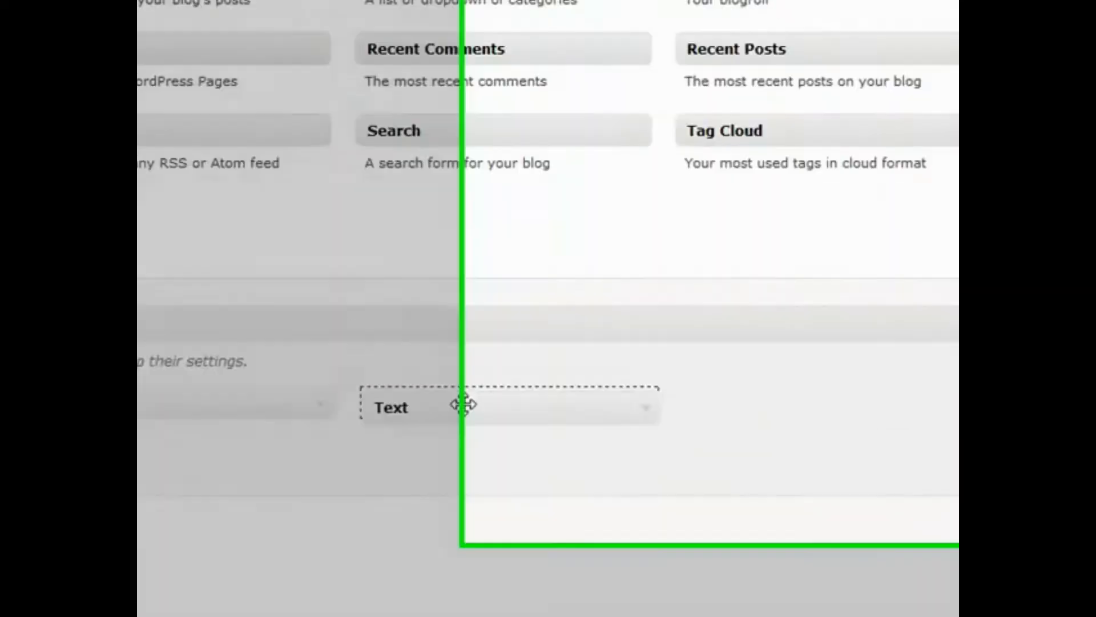
drag(464, 404, 358, 457)
drag(796, 110, 409, 93)
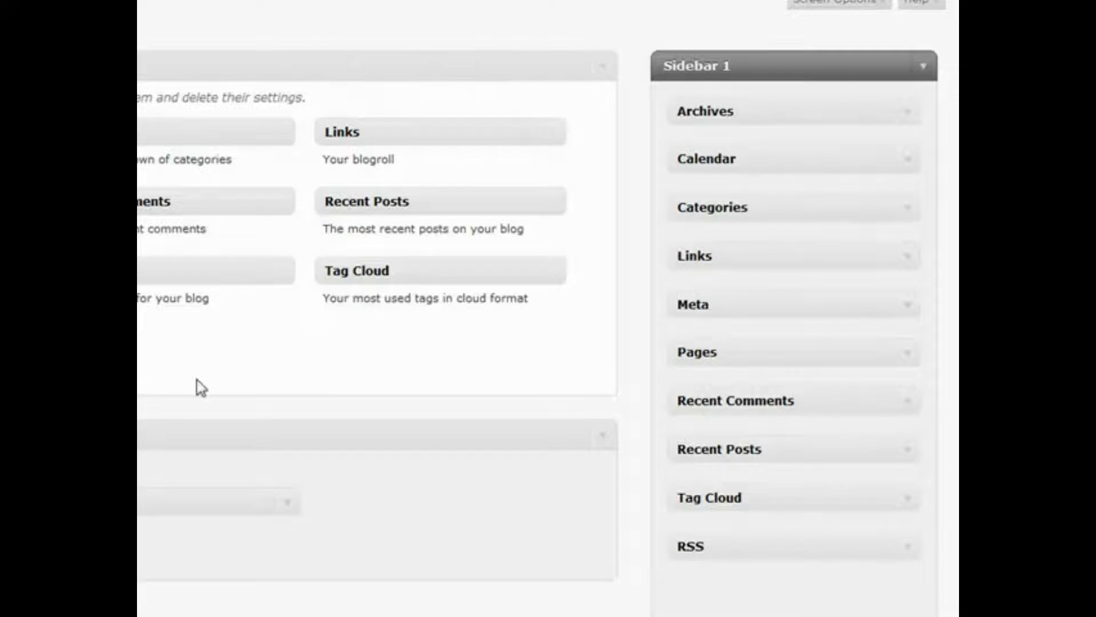
drag(145, 496, 151, 333)
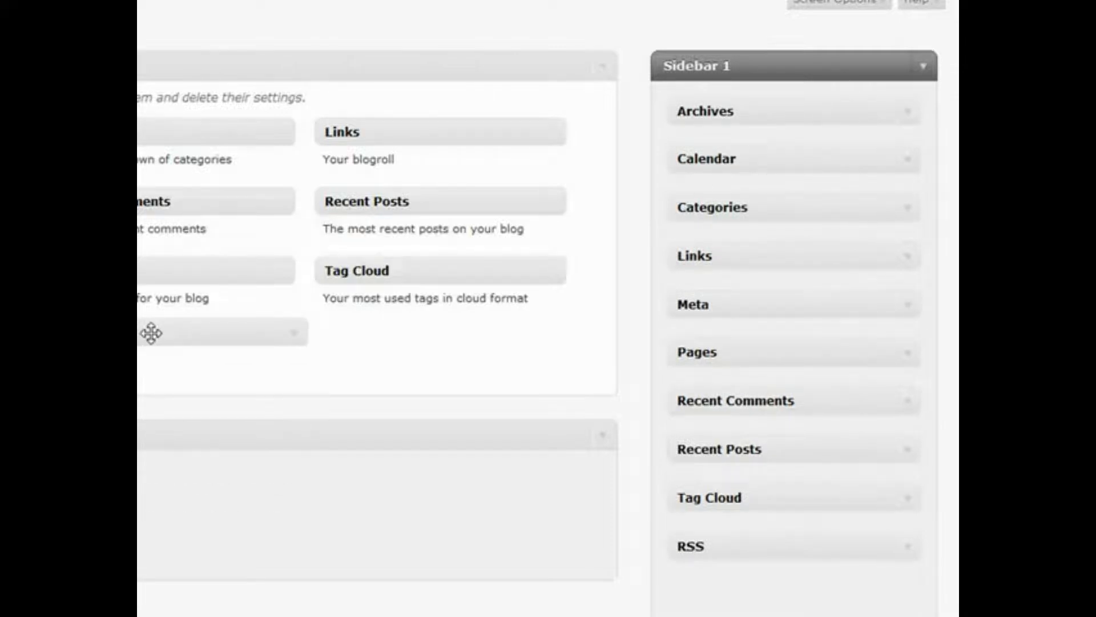
drag(151, 332, 151, 334)
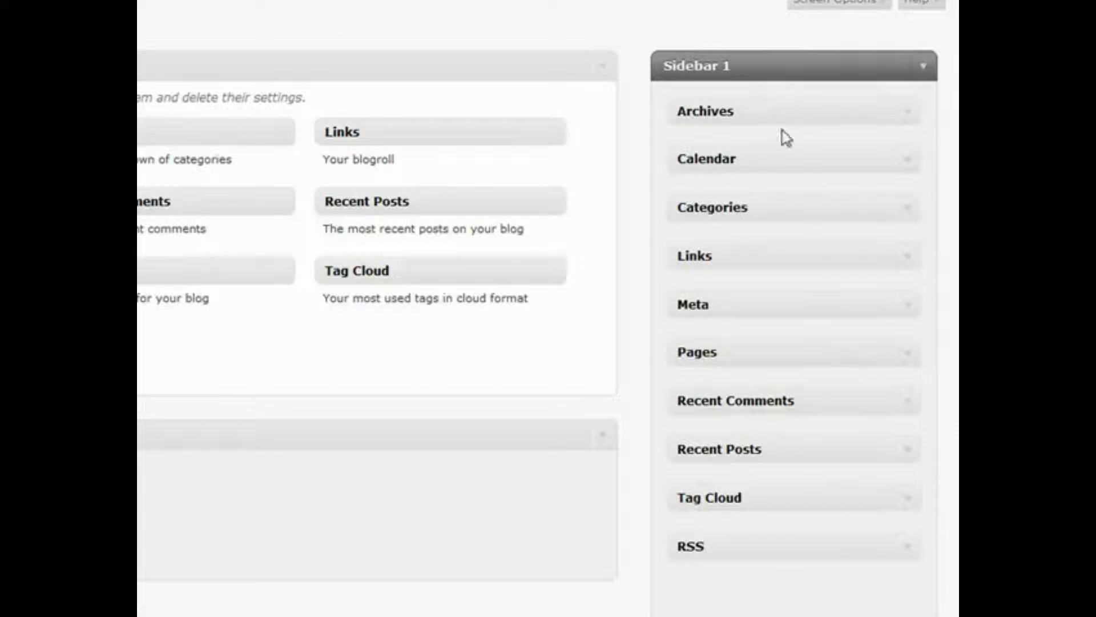
- Reorder Sidebar 1 by placing Archives below Calendar and moving Categories and Links up above Archives
drag(786, 121, 787, 166)
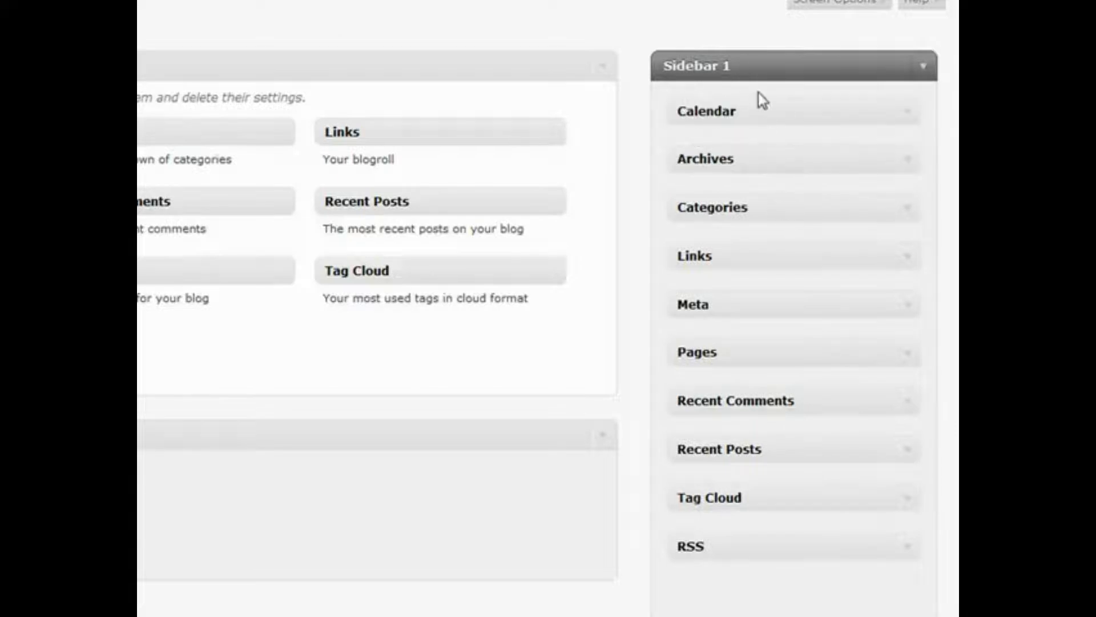
drag(770, 206, 786, 145)
drag(795, 250, 802, 195)
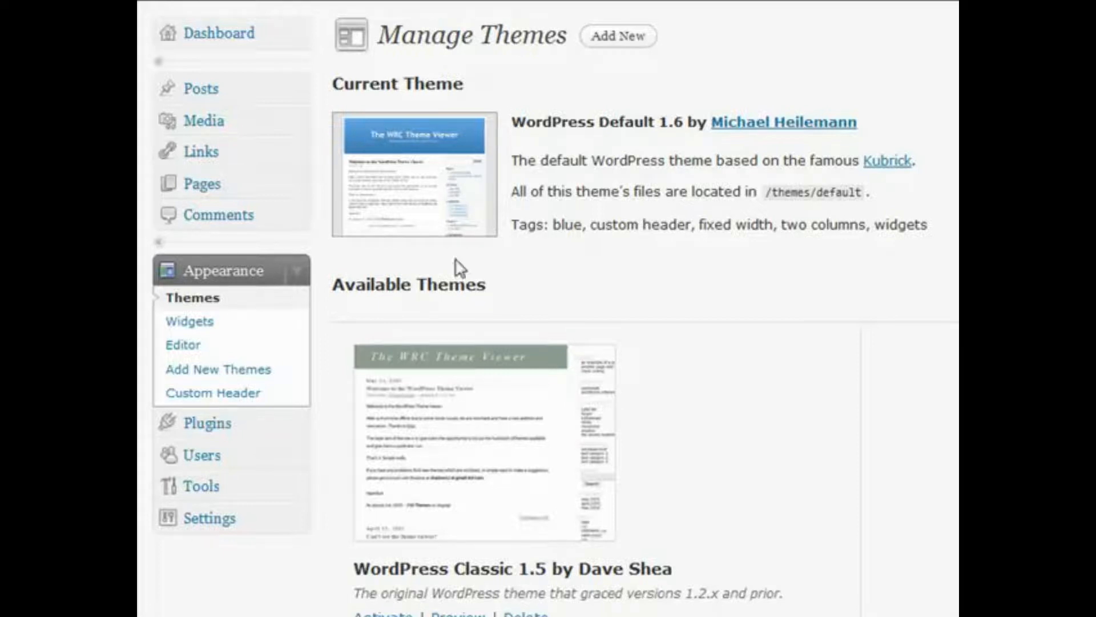
- Open the theme editor and examine which themes can be edited and the Theme Files list
click(301, 427)
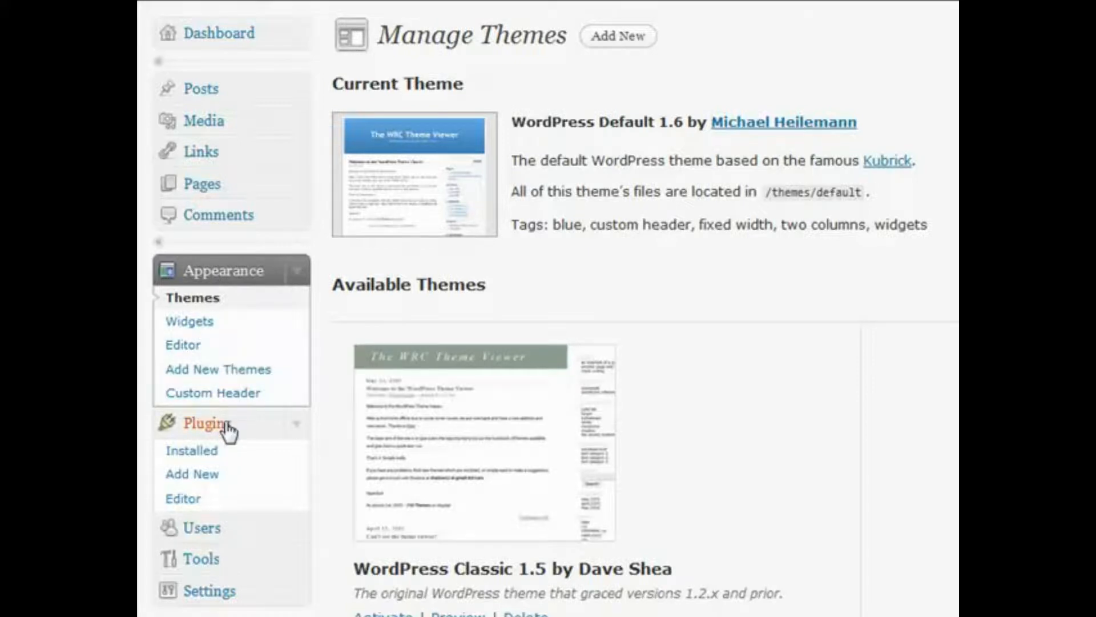
click(219, 346)
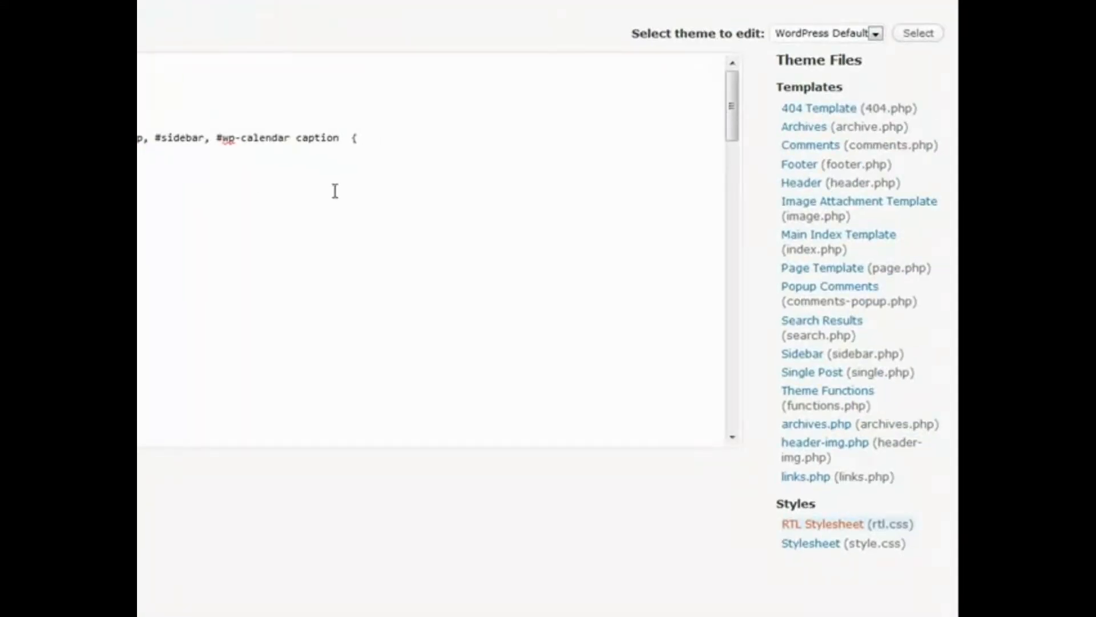
click(849, 34)
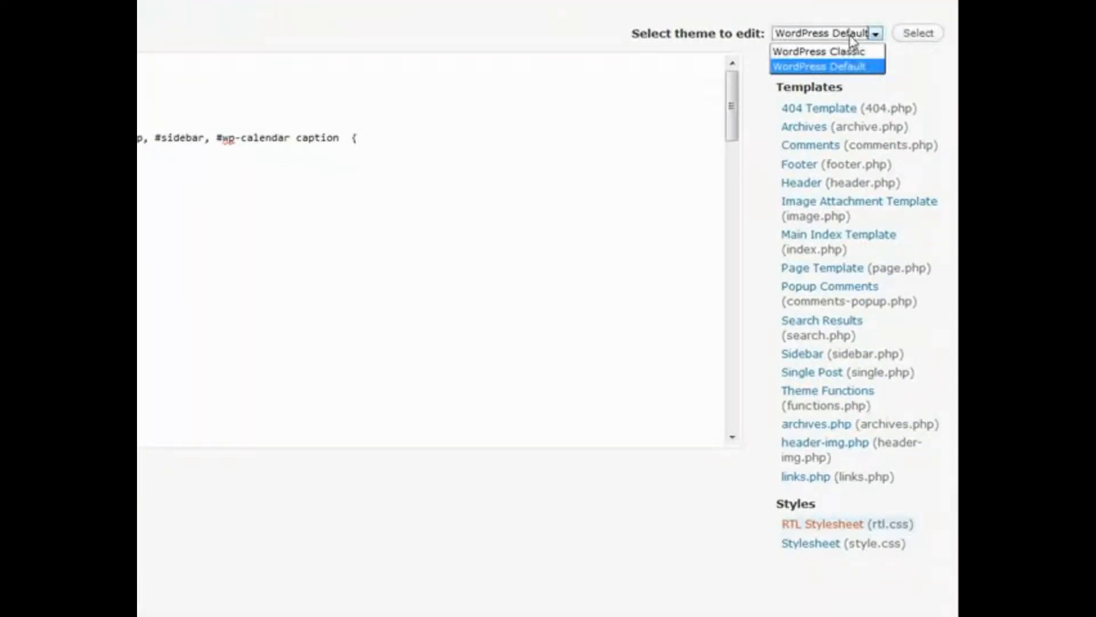
click(818, 18)
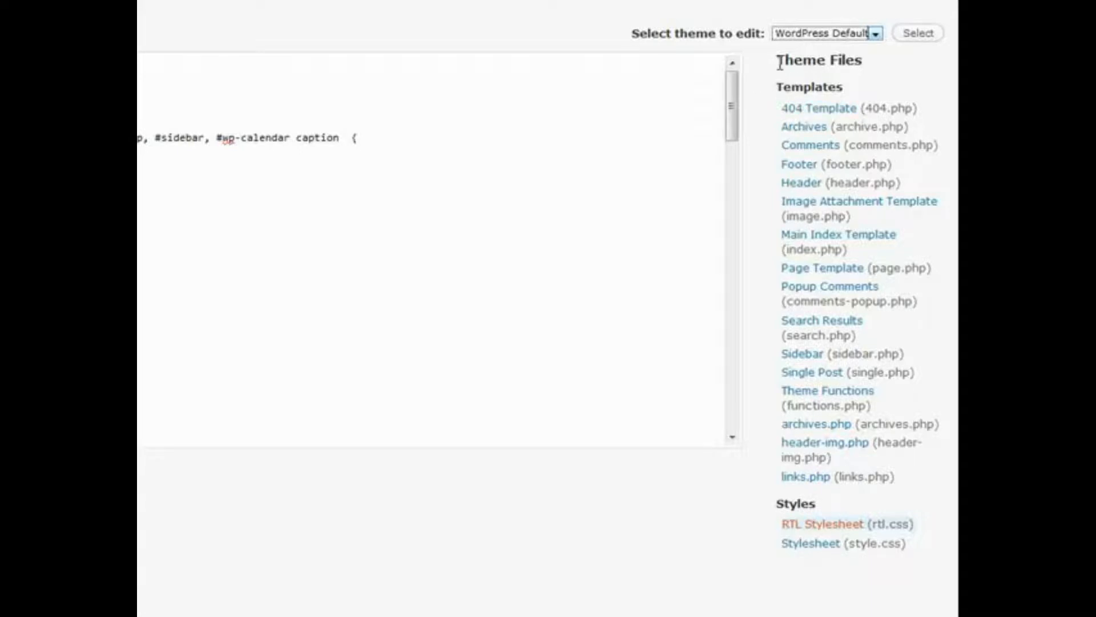
drag(780, 64, 893, 73)
click(894, 73)
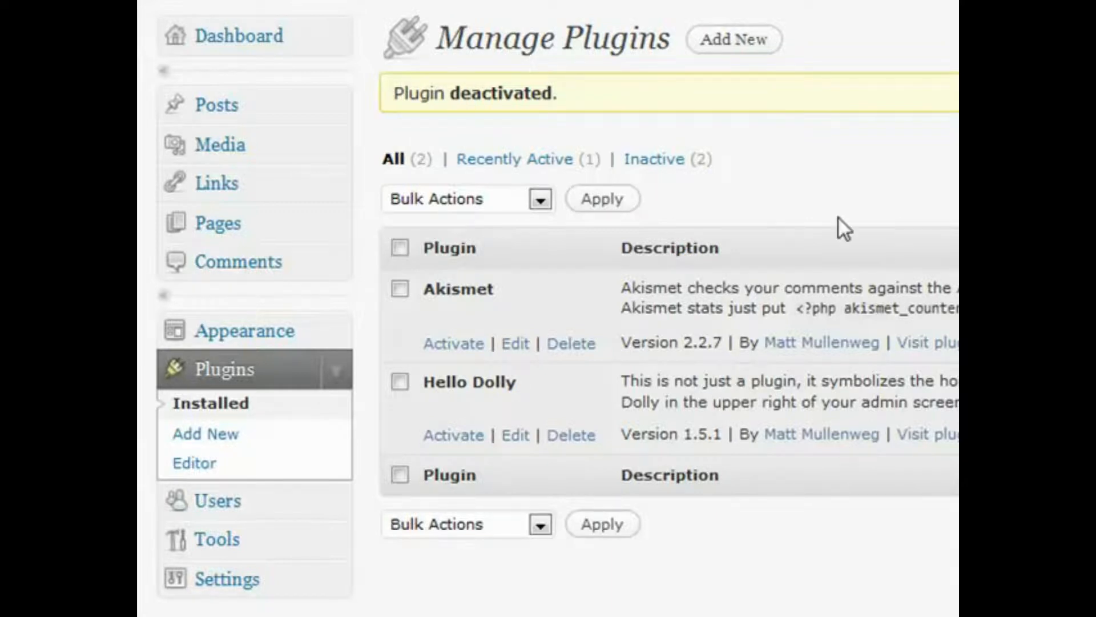
- Activate the Hello Dolly plugin and open the upload page for installing plugins
click(455, 437)
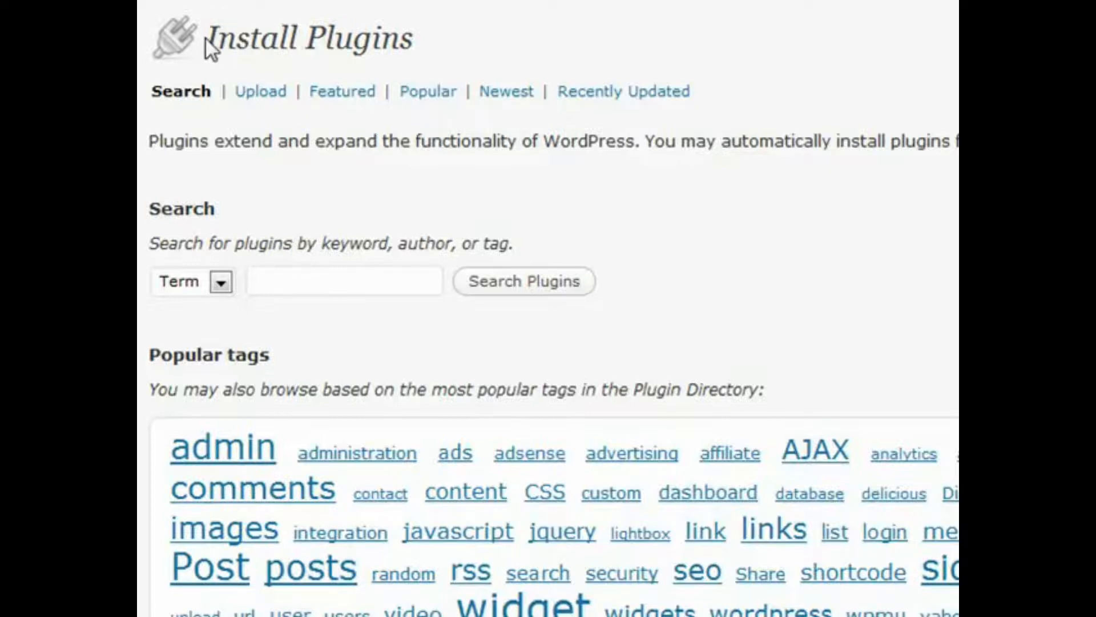
click(268, 98)
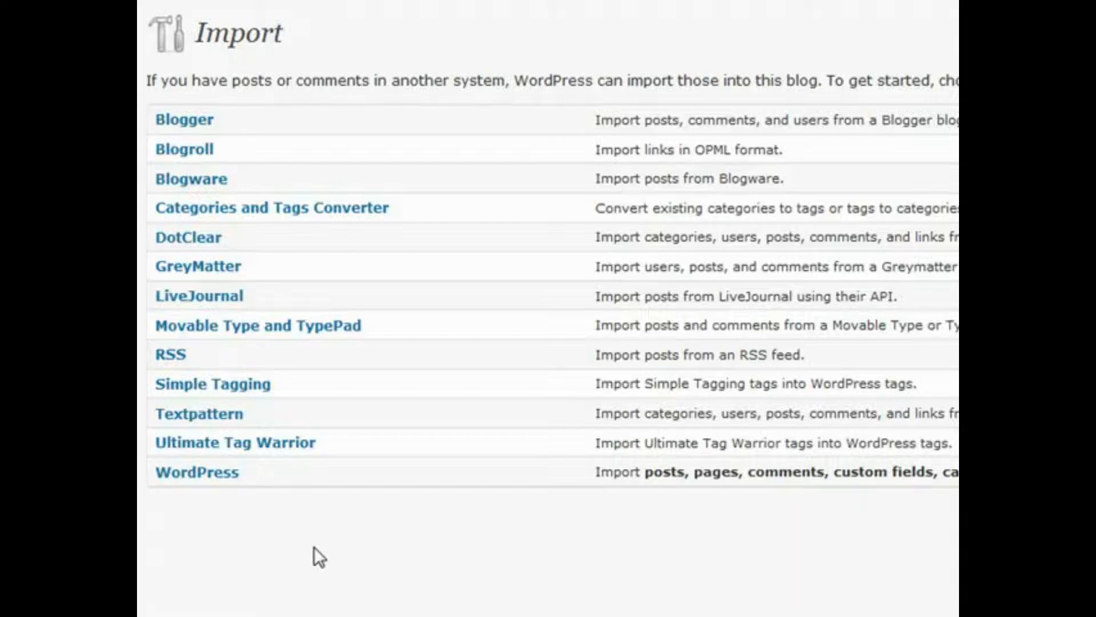
- Examine the WordPress importer, the Restrict Author choices for exporting, and the Upgrade WordPress page
click(190, 478)
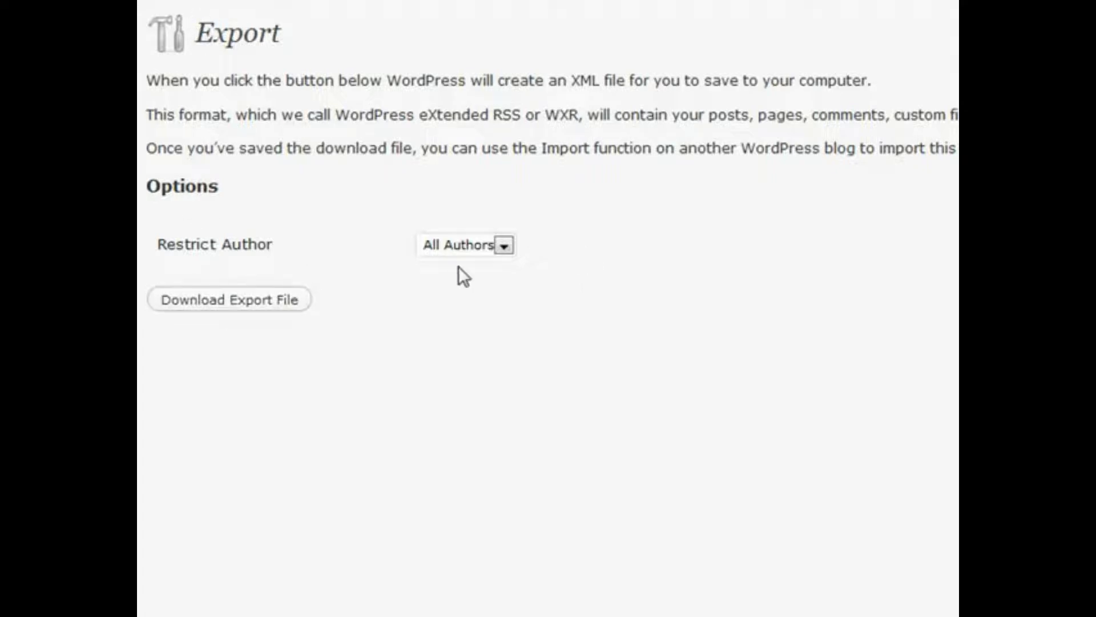
click(474, 250)
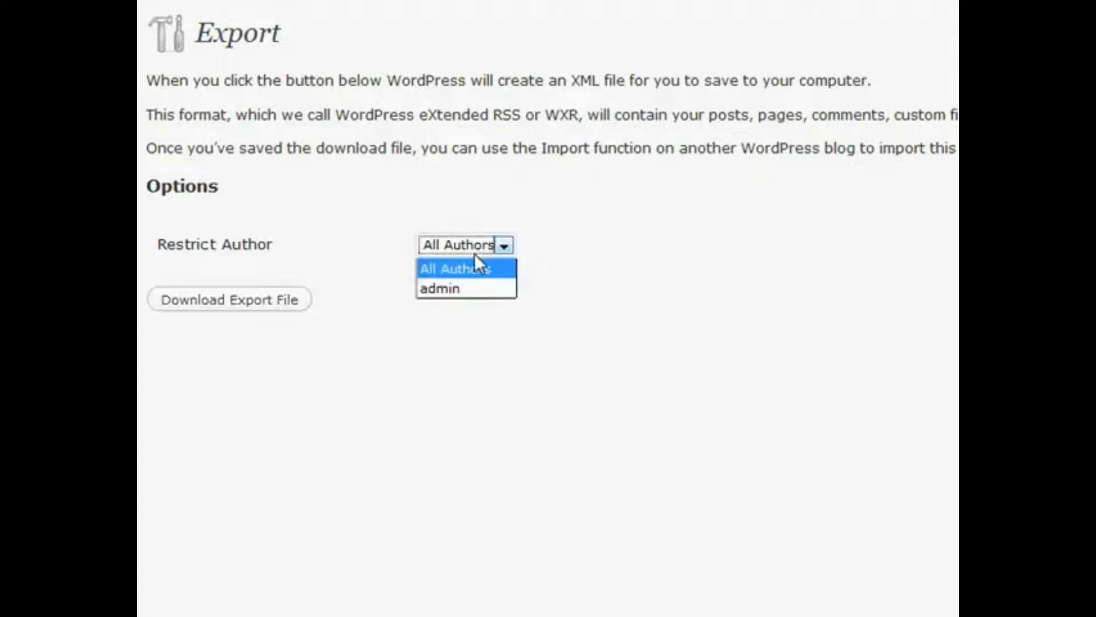
click(655, 220)
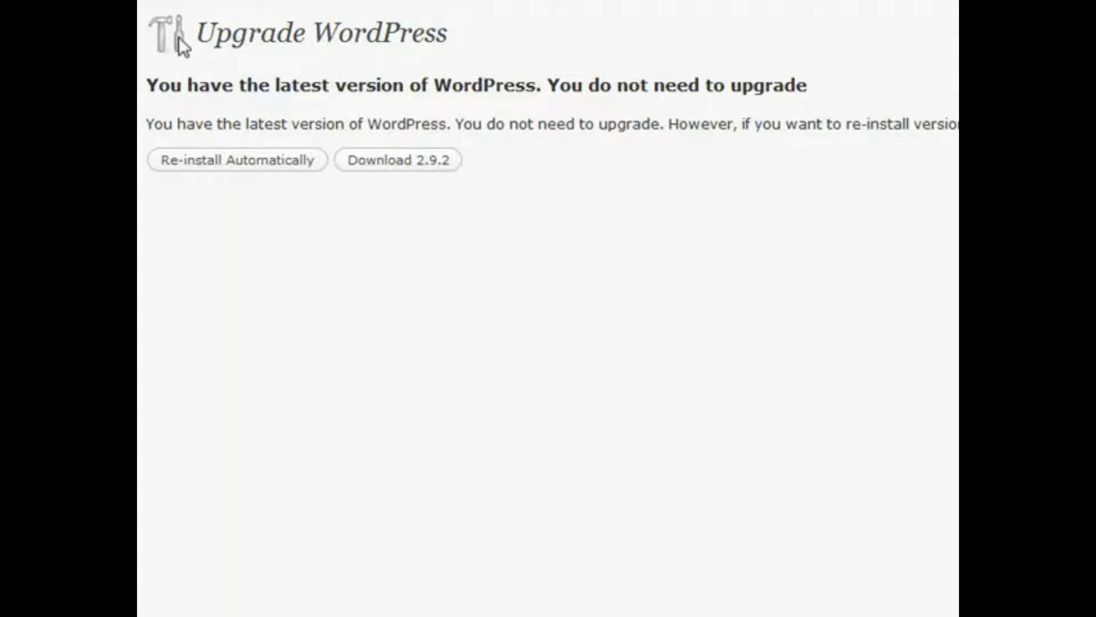
drag(196, 36, 466, 32)
click(467, 33)
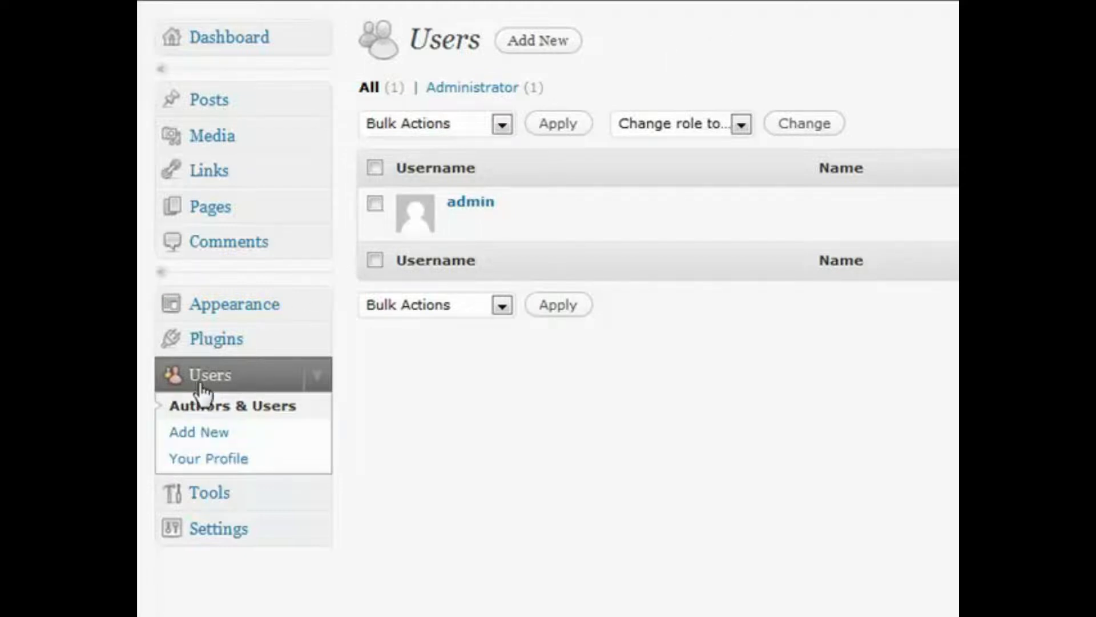
- Open the form for adding a new user and examine the roles available for the account
click(216, 434)
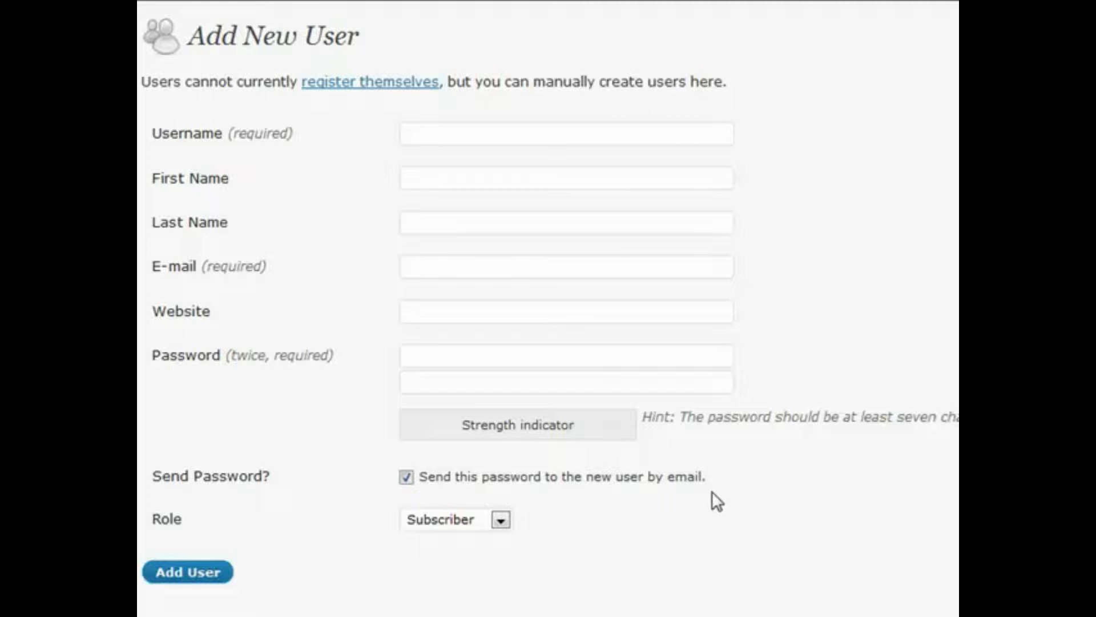
drag(195, 522, 151, 521)
click(210, 518)
click(501, 519)
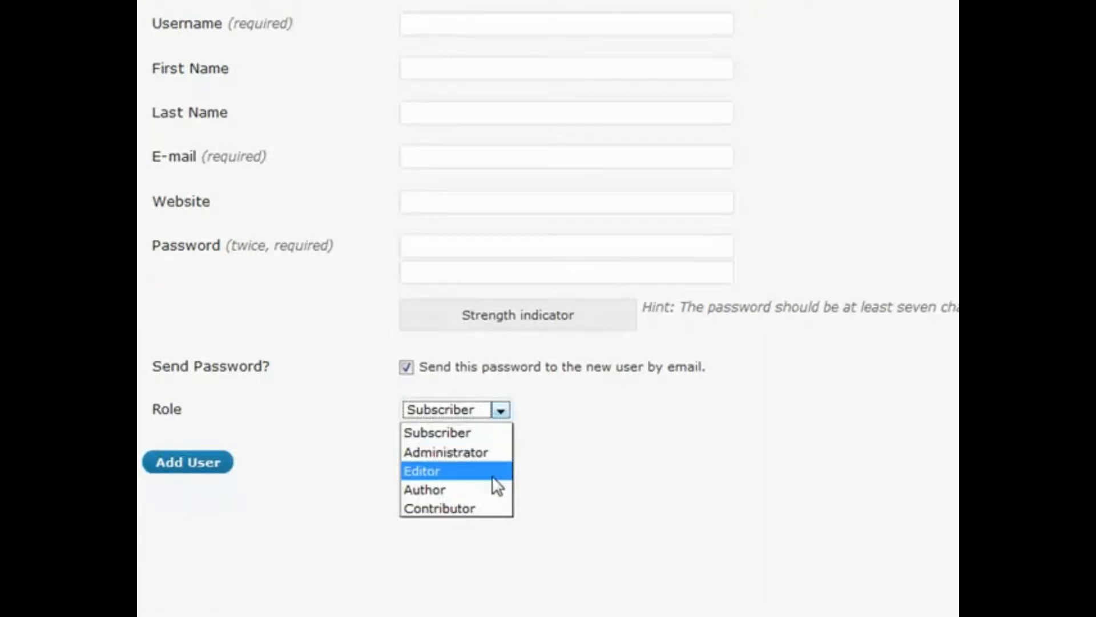
click(505, 412)
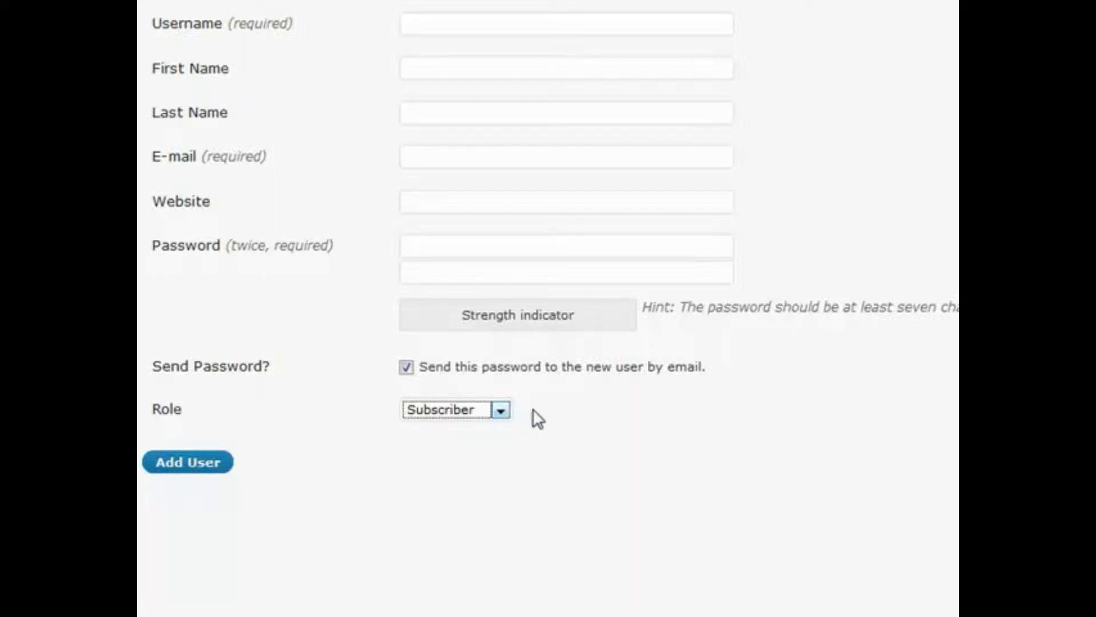
click(535, 409)
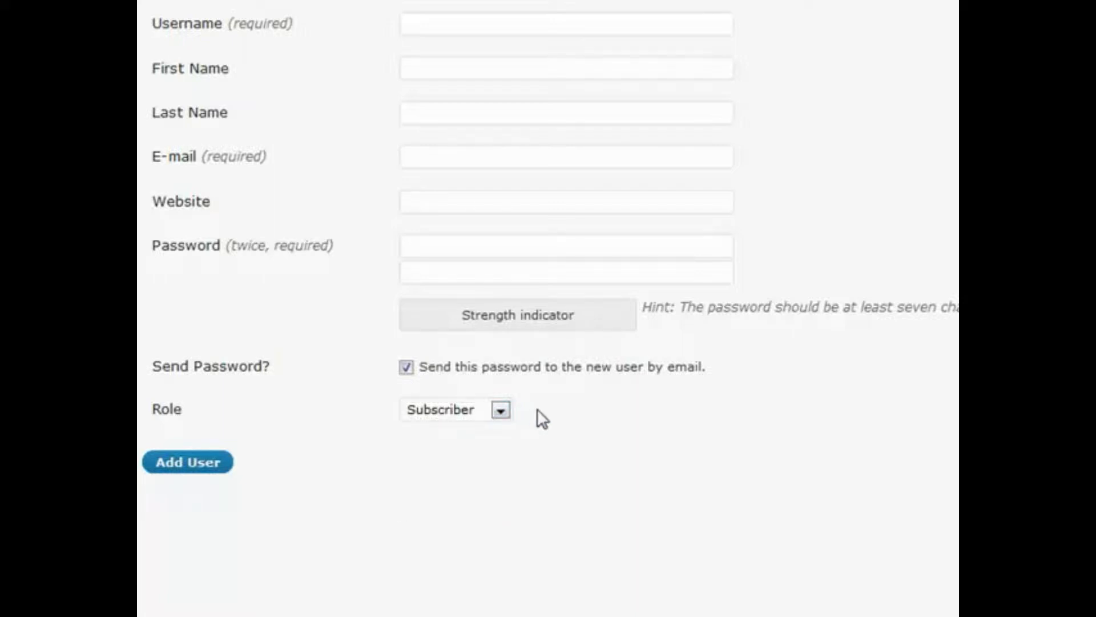
click(501, 410)
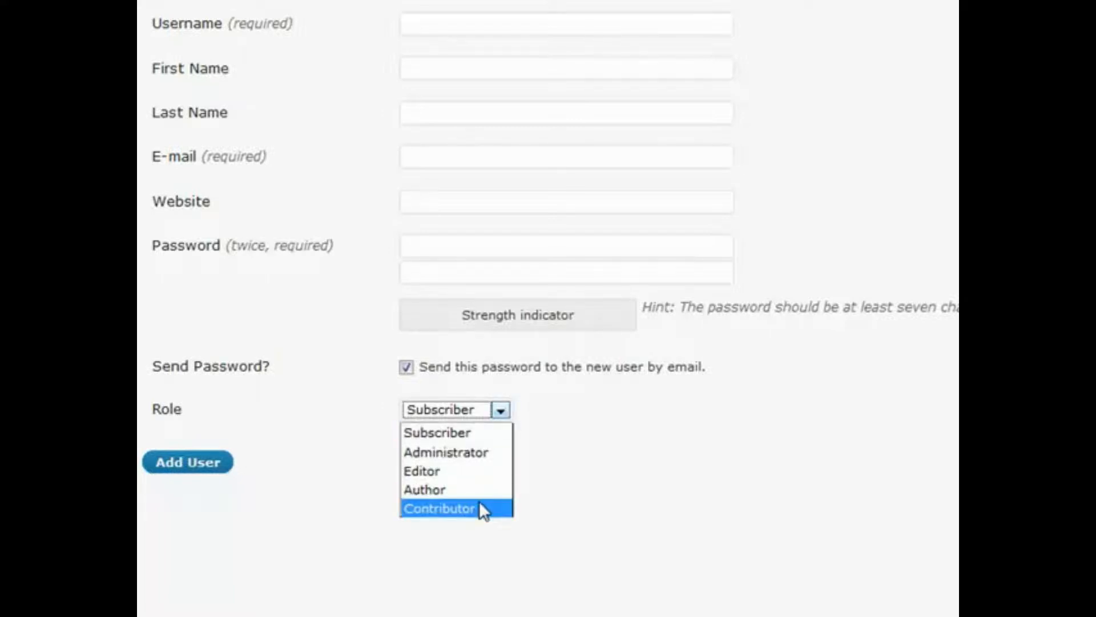
click(596, 423)
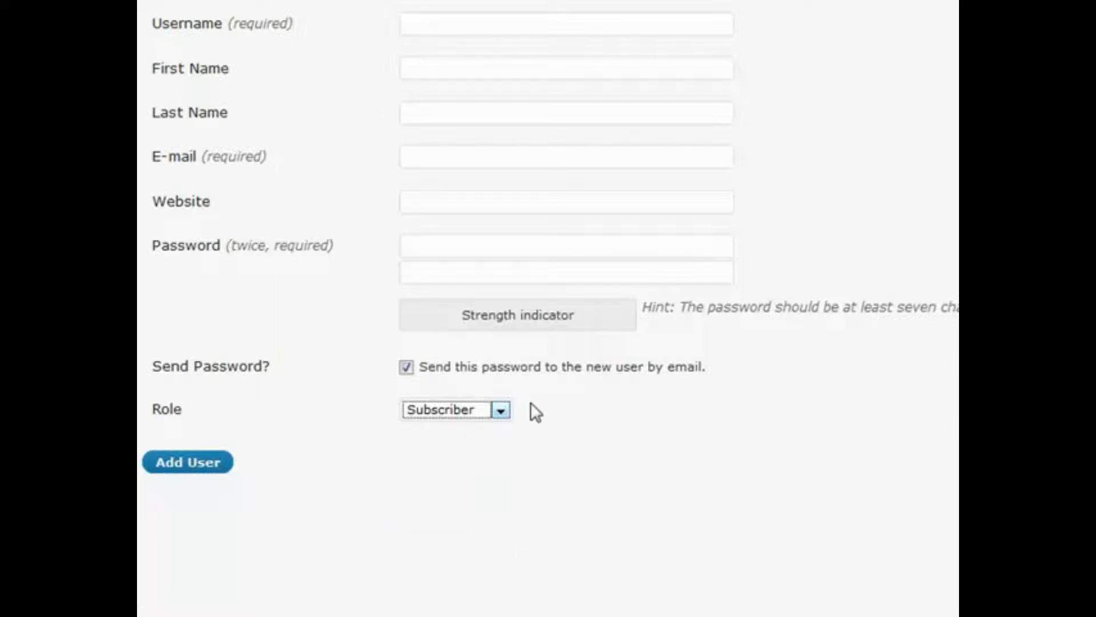
- Try the Contributor and Author roles for the new user, ending with the role set to Editor
click(501, 410)
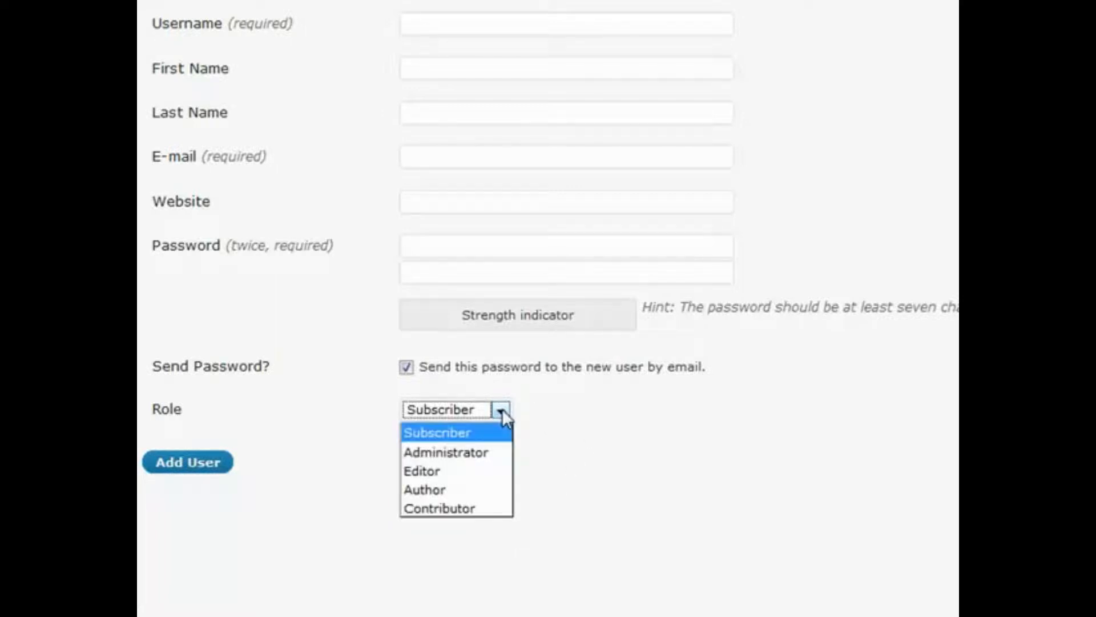
click(467, 509)
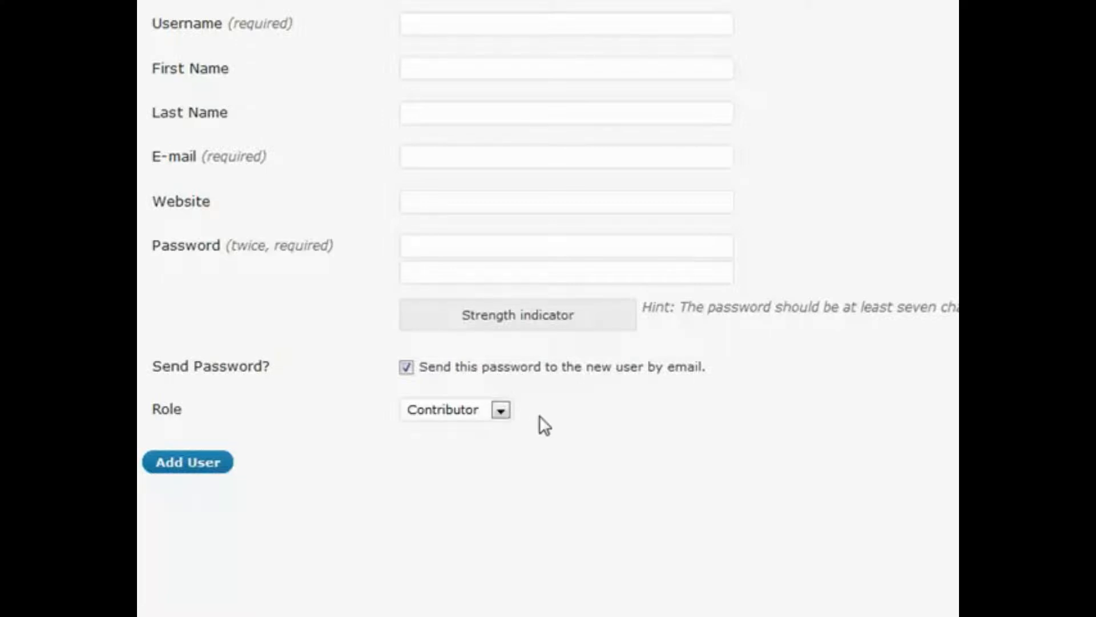
click(501, 410)
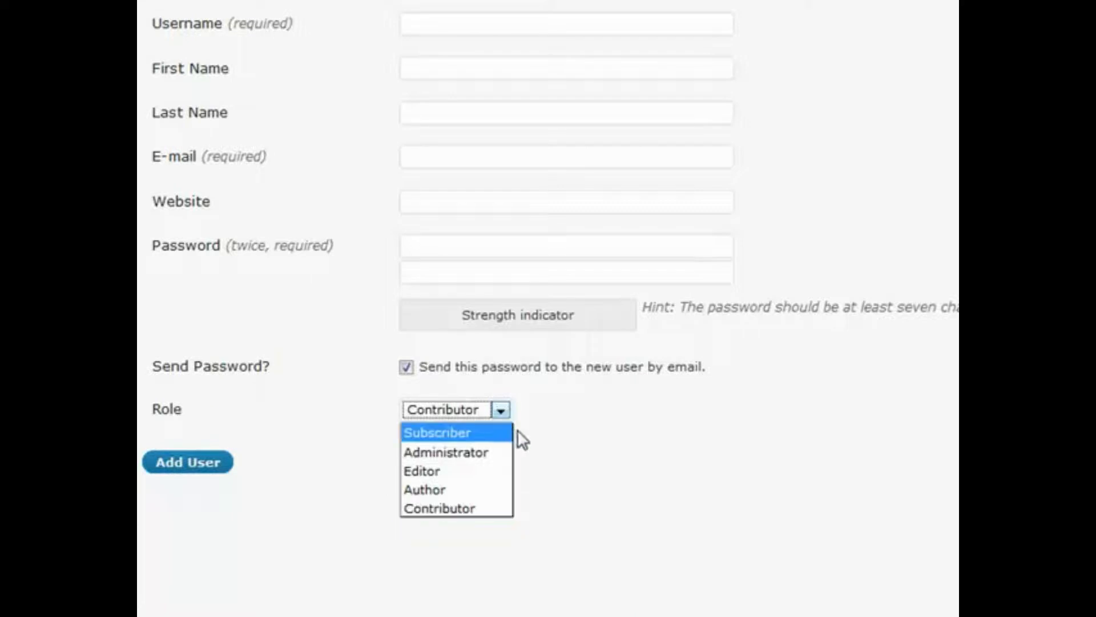
click(465, 489)
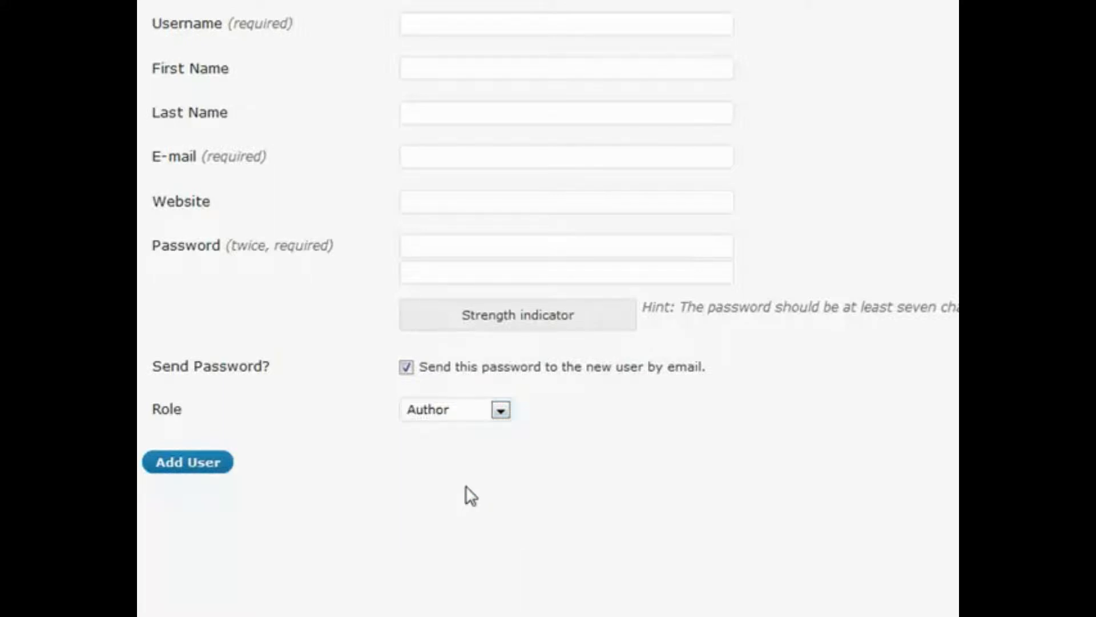
click(501, 411)
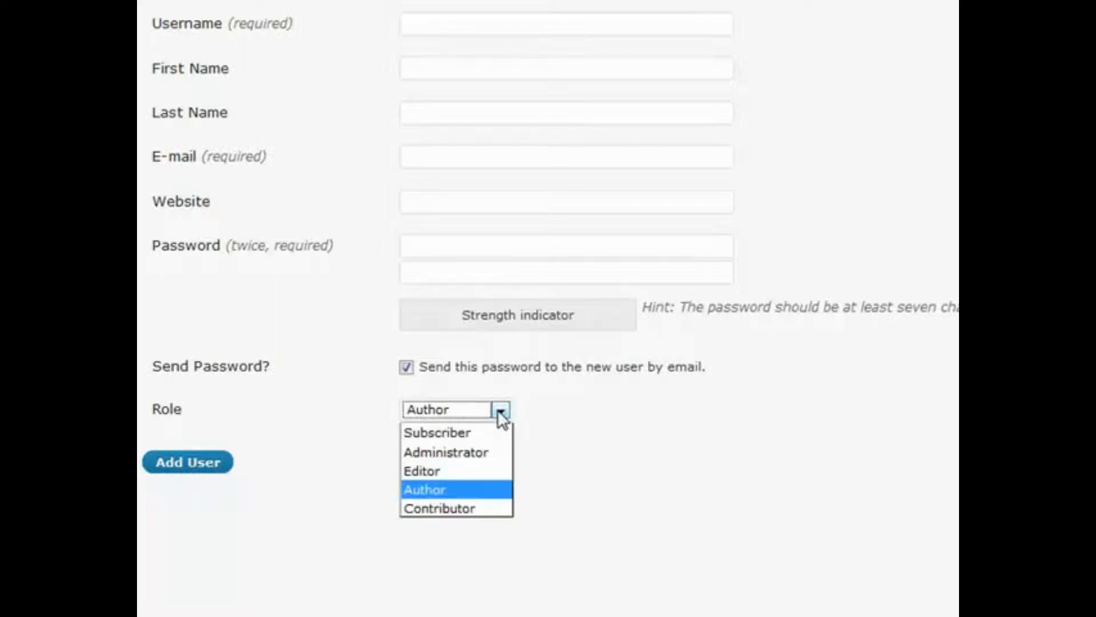
click(488, 470)
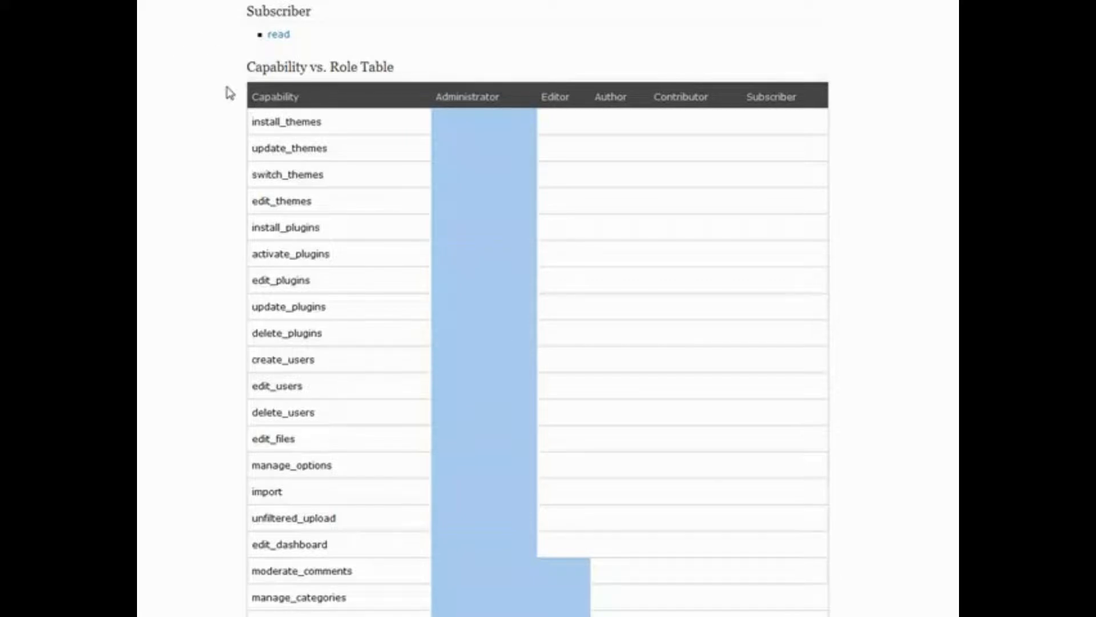
- Examine the Capability vs. Role Table to compare what each user role is allowed to do
scroll(230, 93, down, 3)
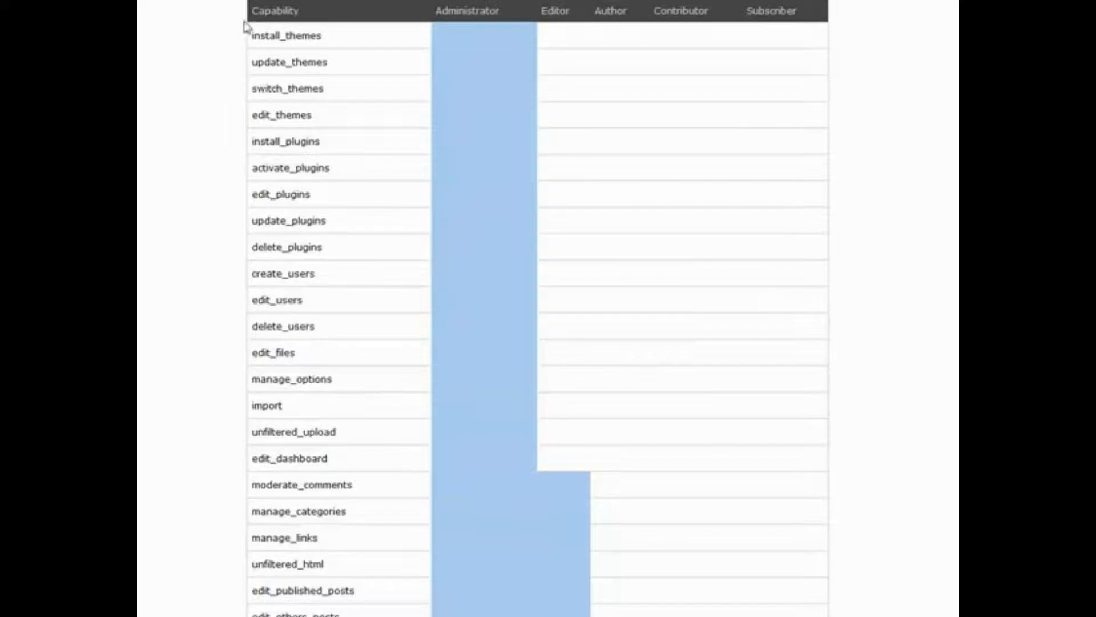
scroll(184, 305, down, 3)
scroll(184, 305, down, 20)
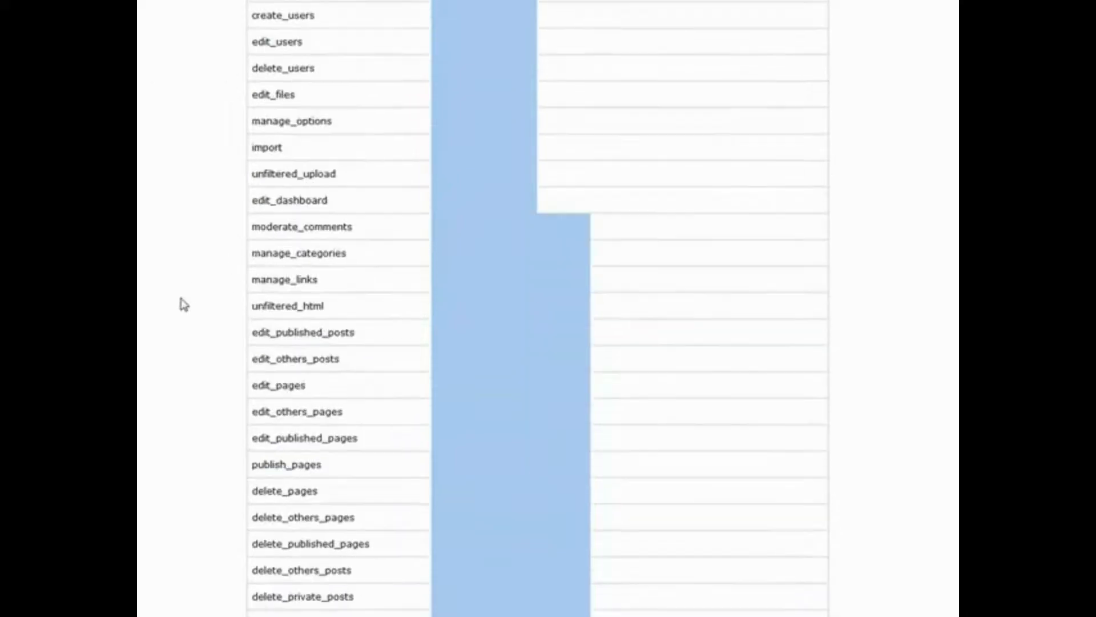
scroll(184, 305, up, 20)
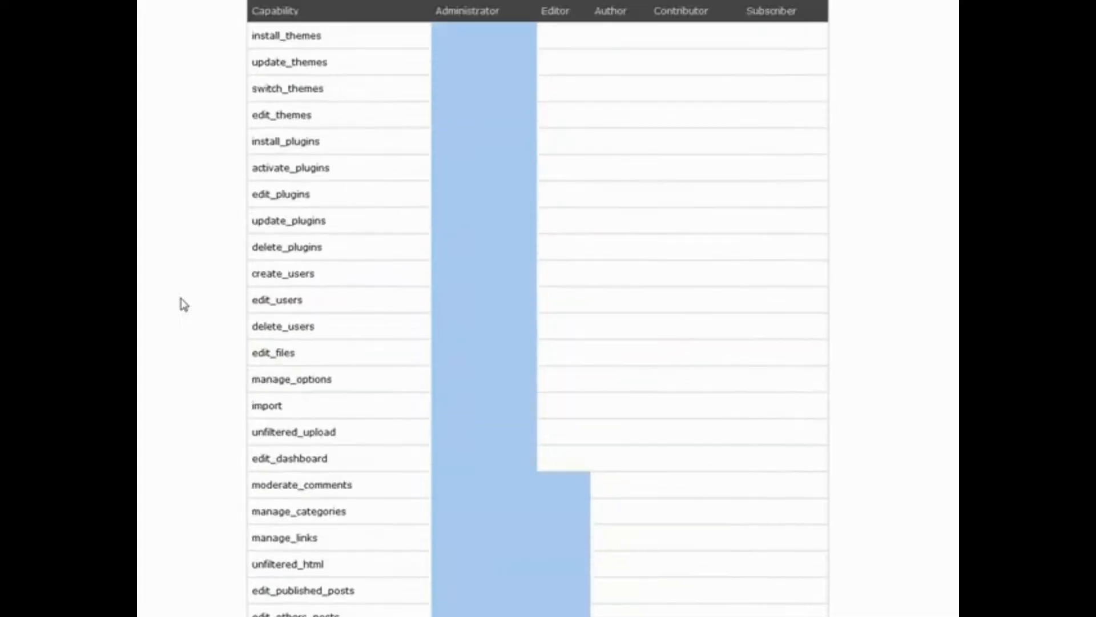
scroll(183, 305, up, 3)
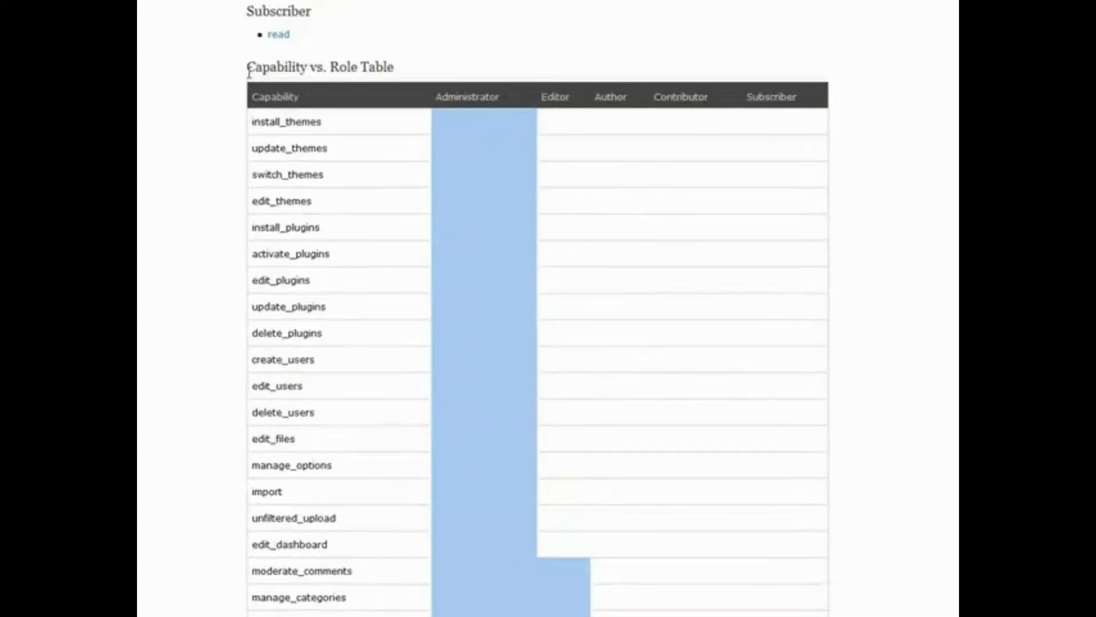
drag(249, 70, 399, 68)
click(419, 69)
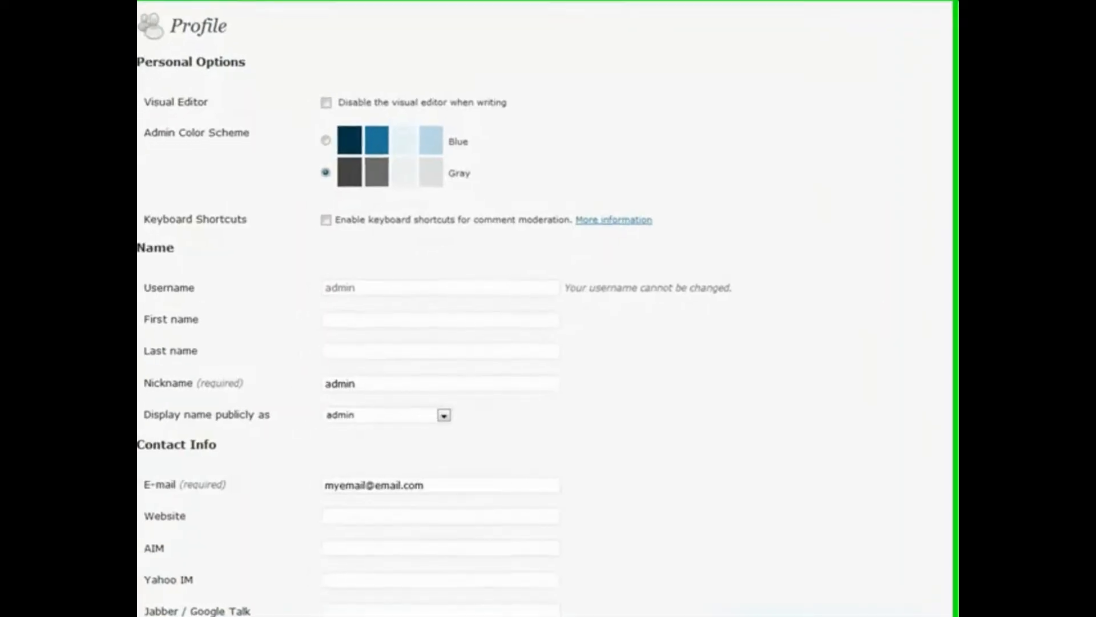
- Examine the admin profile's personal options, name, contact info, biographical info and new password fields
scroll(571, 142, down, 2)
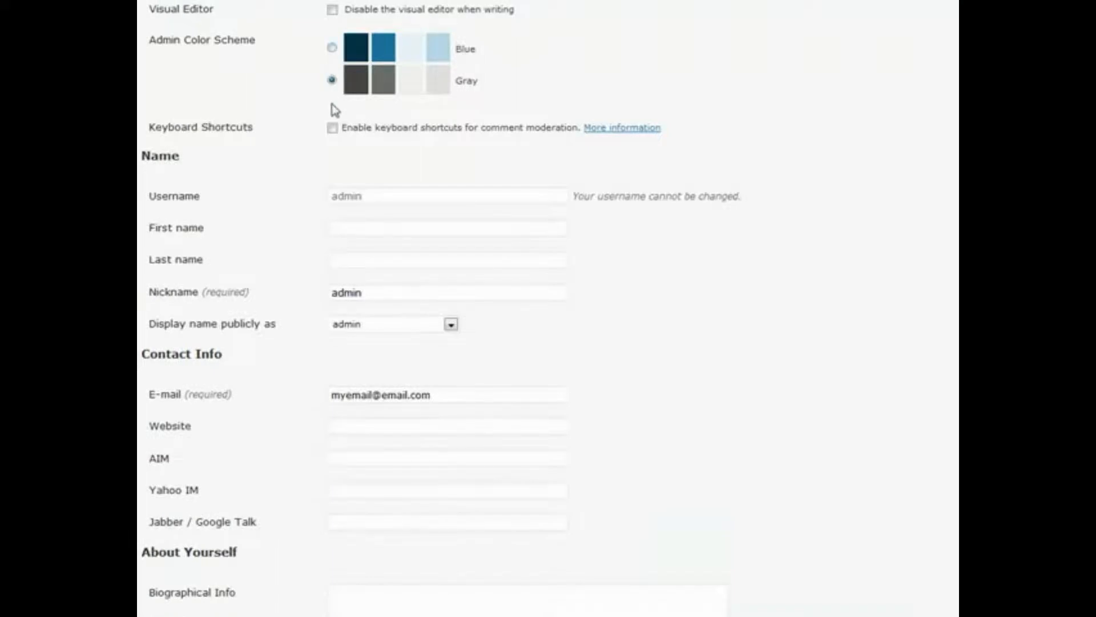
scroll(243, 185, down, 1)
scroll(284, 125, up, 1)
scroll(283, 125, up, 1)
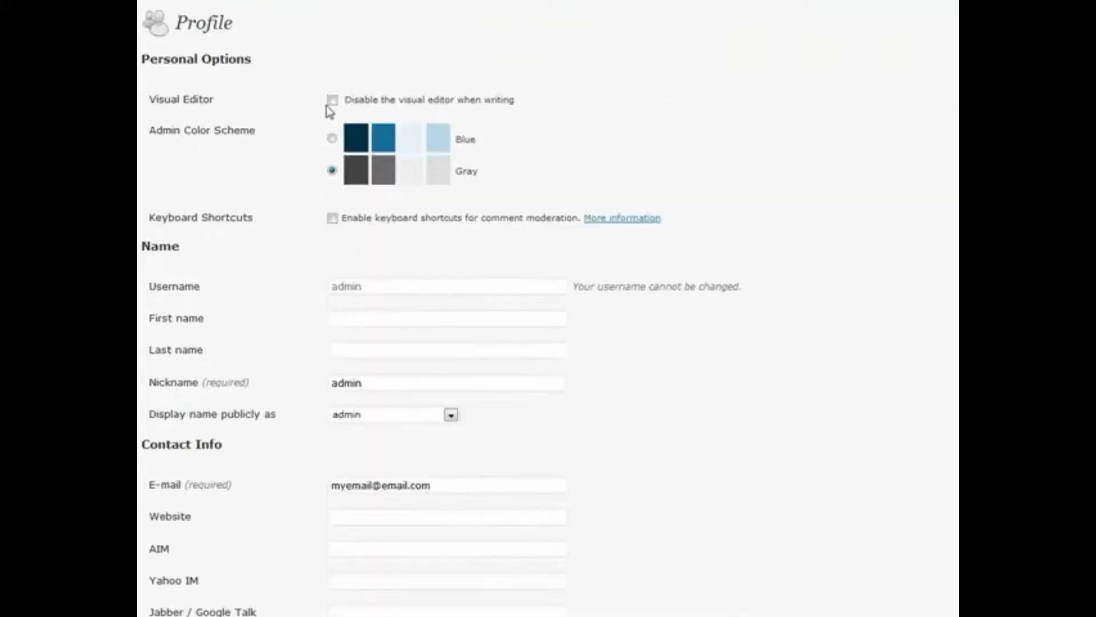
scroll(294, 235, down, 1)
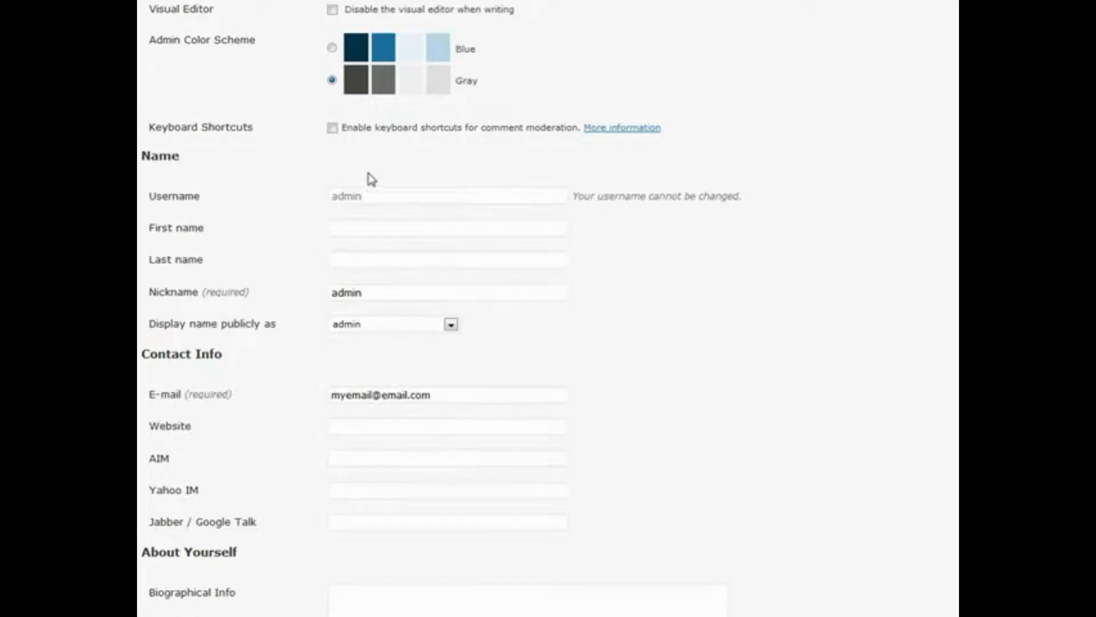
scroll(362, 202, down, 1)
scroll(320, 220, down, 1)
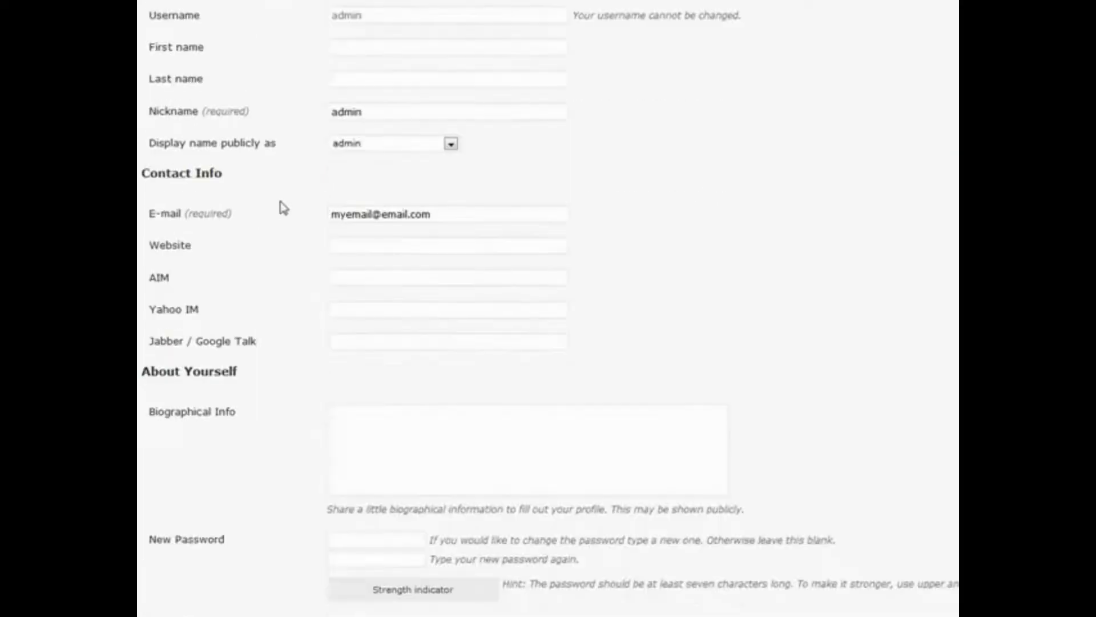
scroll(329, 231, down, 1)
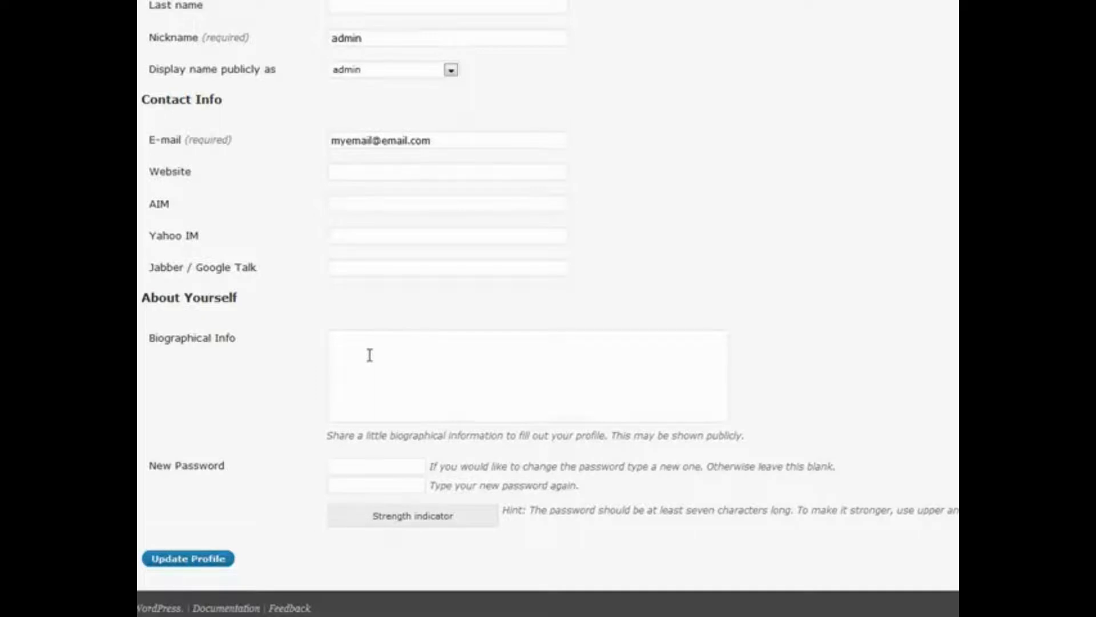
scroll(392, 249, up, 2)
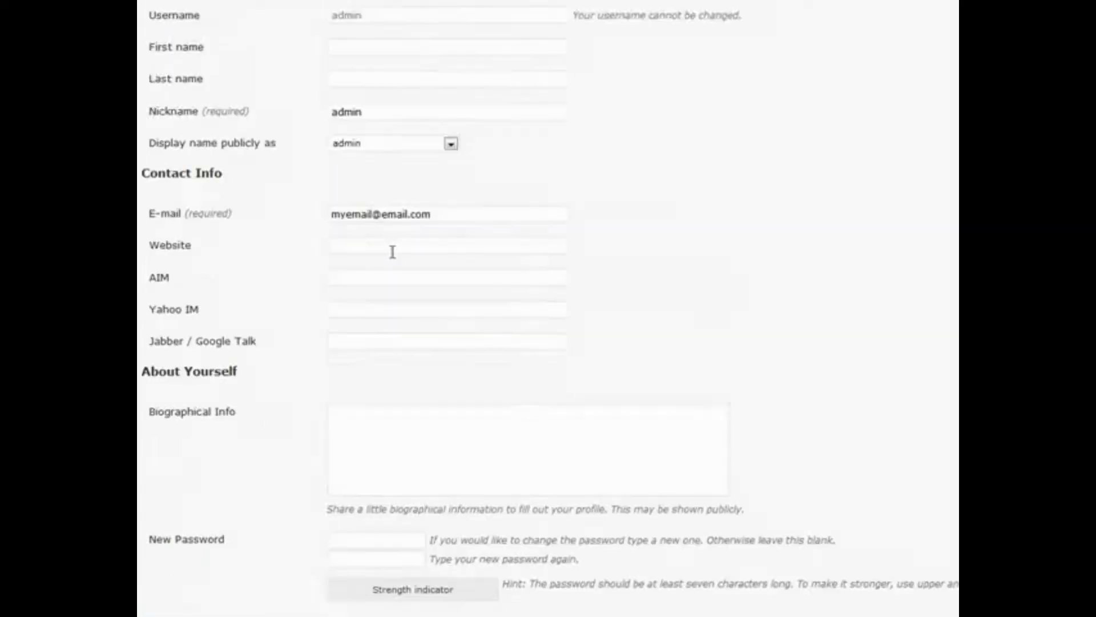
scroll(324, 318, down, 2)
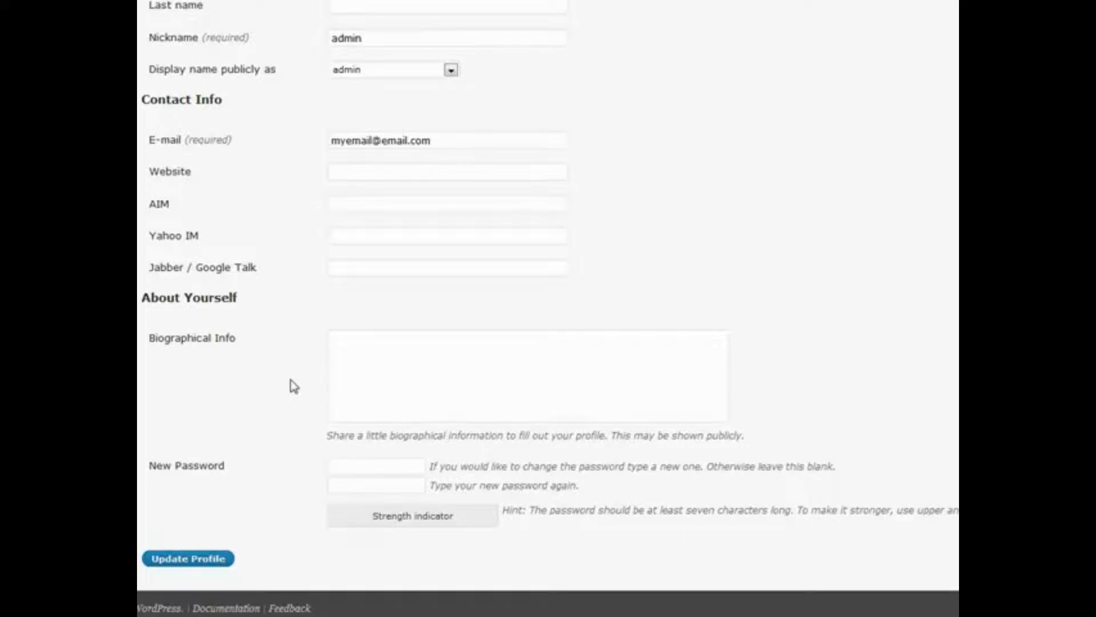
- Examine the General Settings, including the blog title, tagline, addresses, membership, new user default role, timezone and date formats
scroll(293, 386, up, 6)
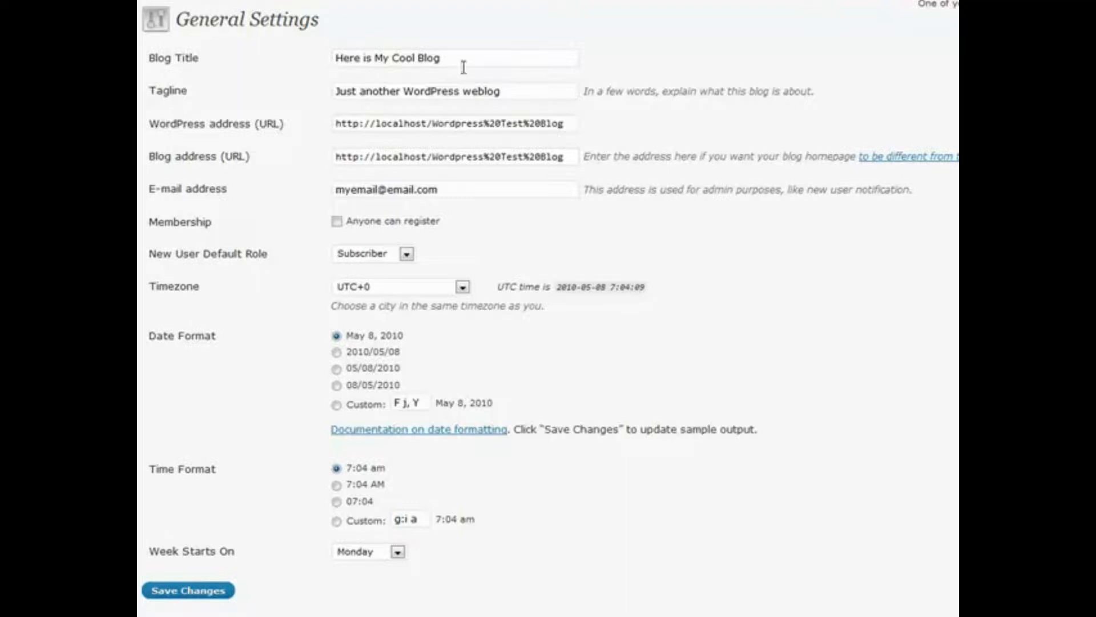
click(512, 92)
scroll(237, 188, down, 1)
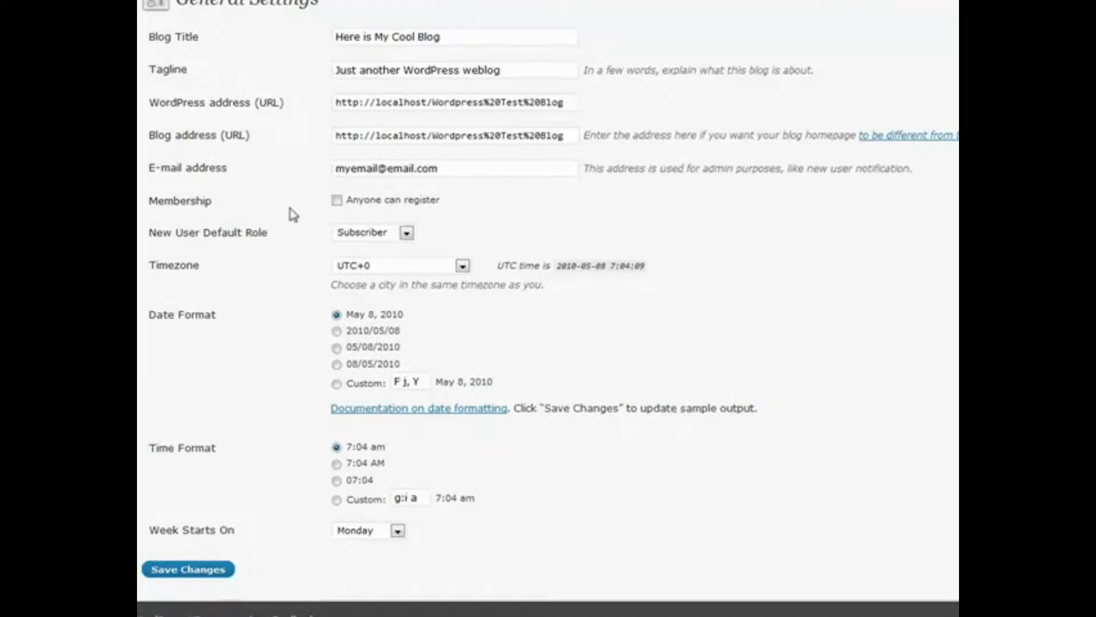
scroll(293, 214, up, 1)
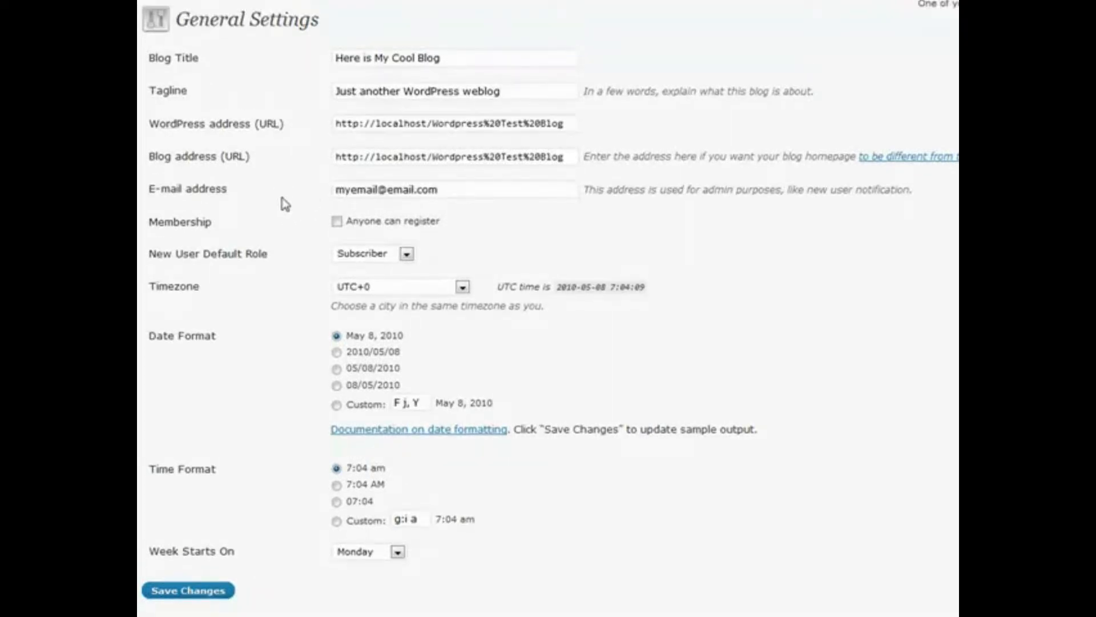
click(337, 222)
click(407, 255)
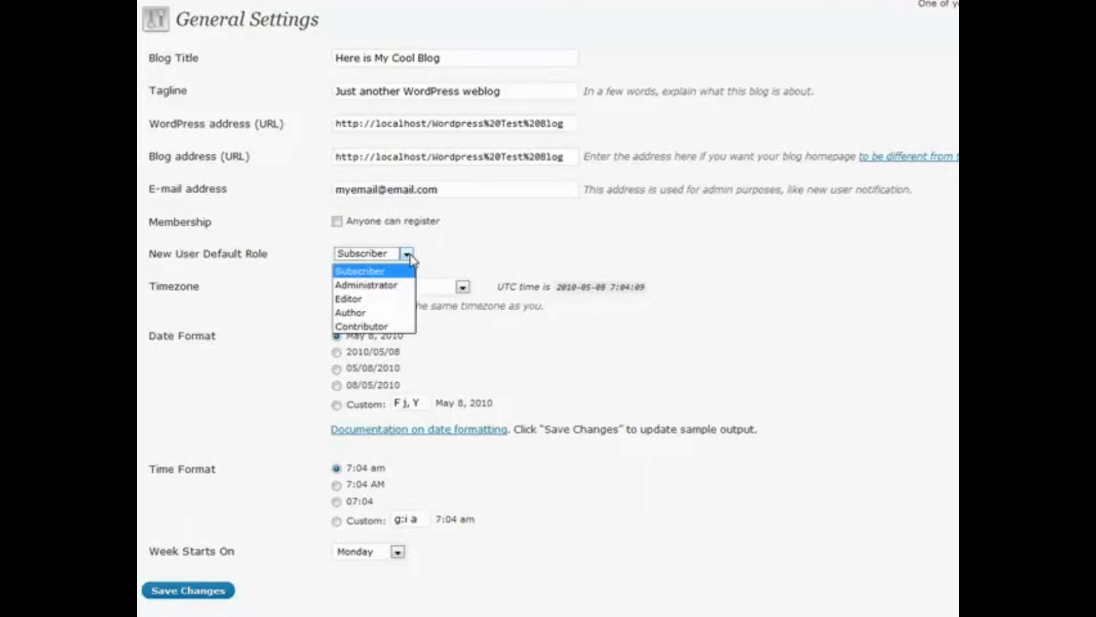
click(410, 258)
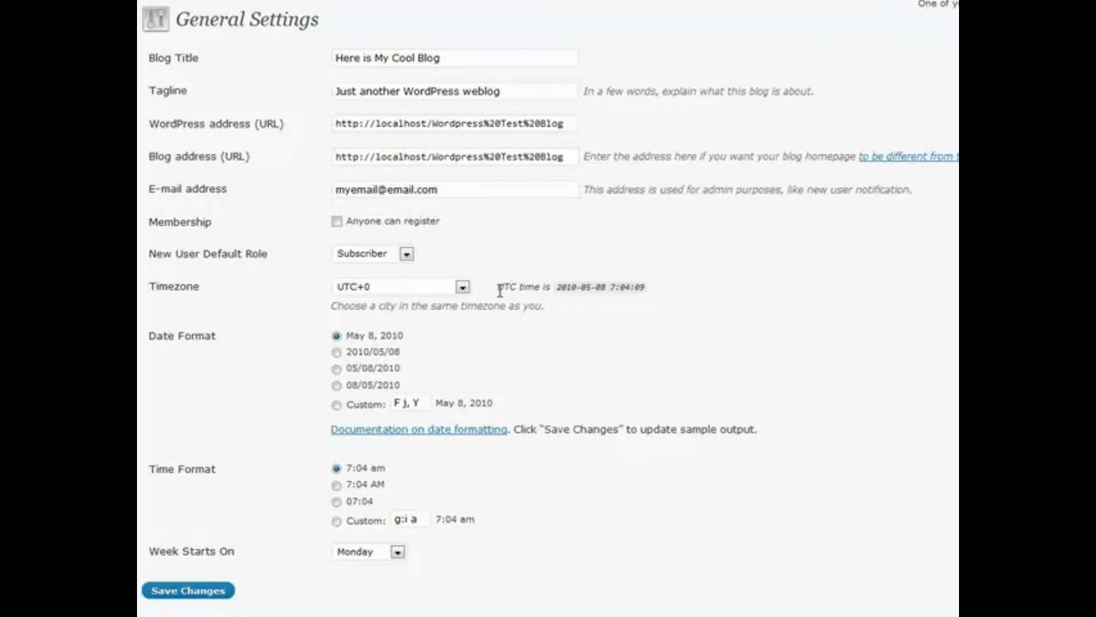
mouse_move(500, 291)
scroll(280, 508, down, 1)
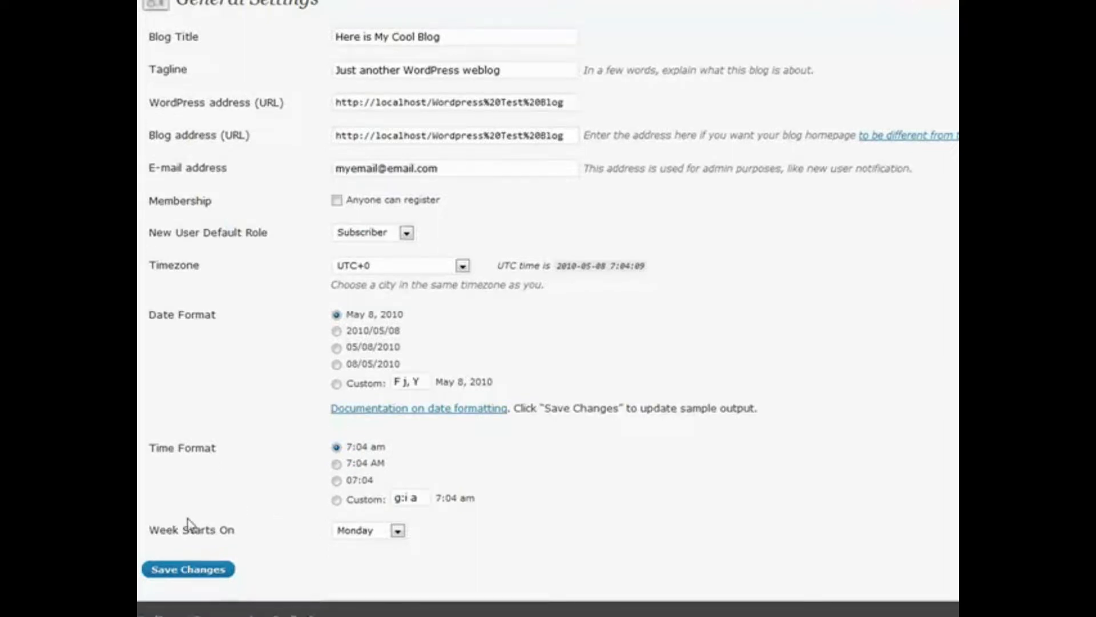
- Set the day the week starts on to Sunday in the General Settings
click(398, 534)
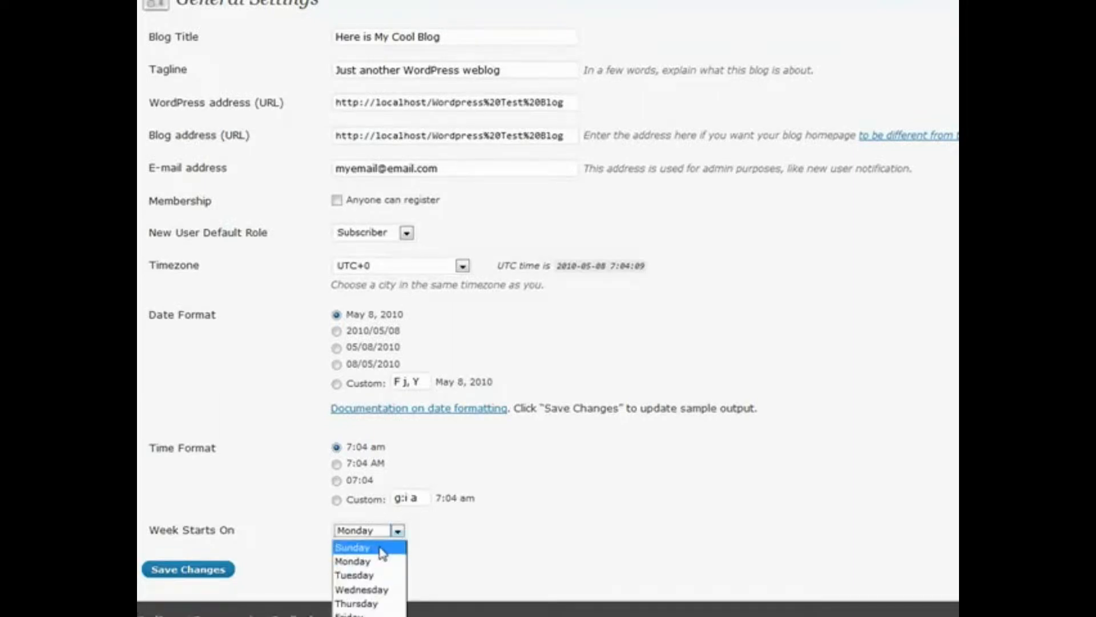
click(394, 547)
click(404, 531)
click(398, 561)
click(398, 531)
click(397, 546)
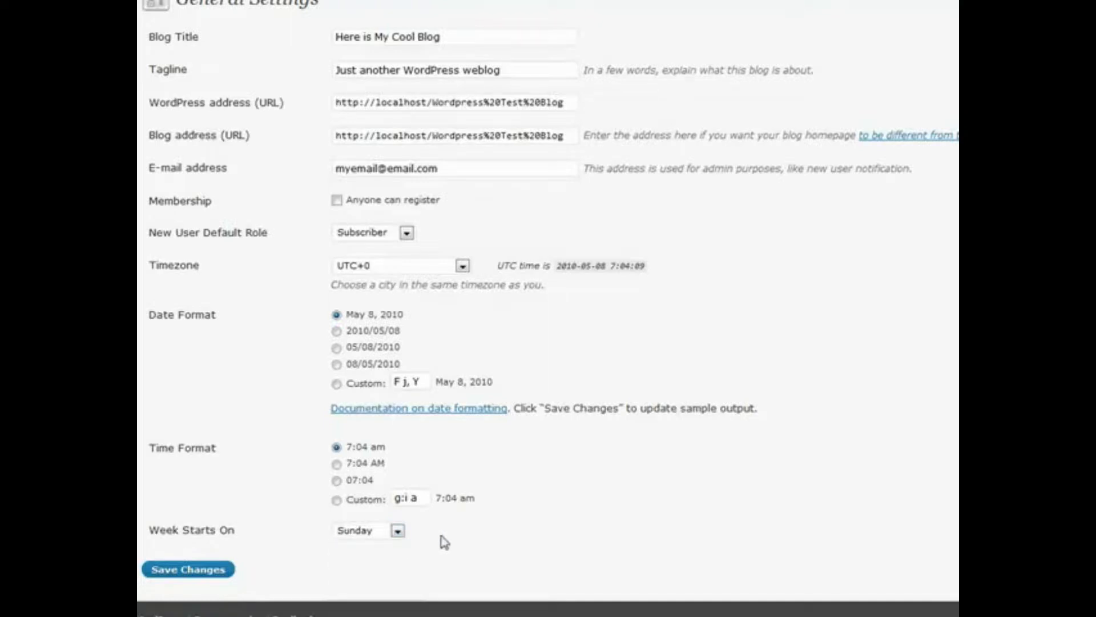
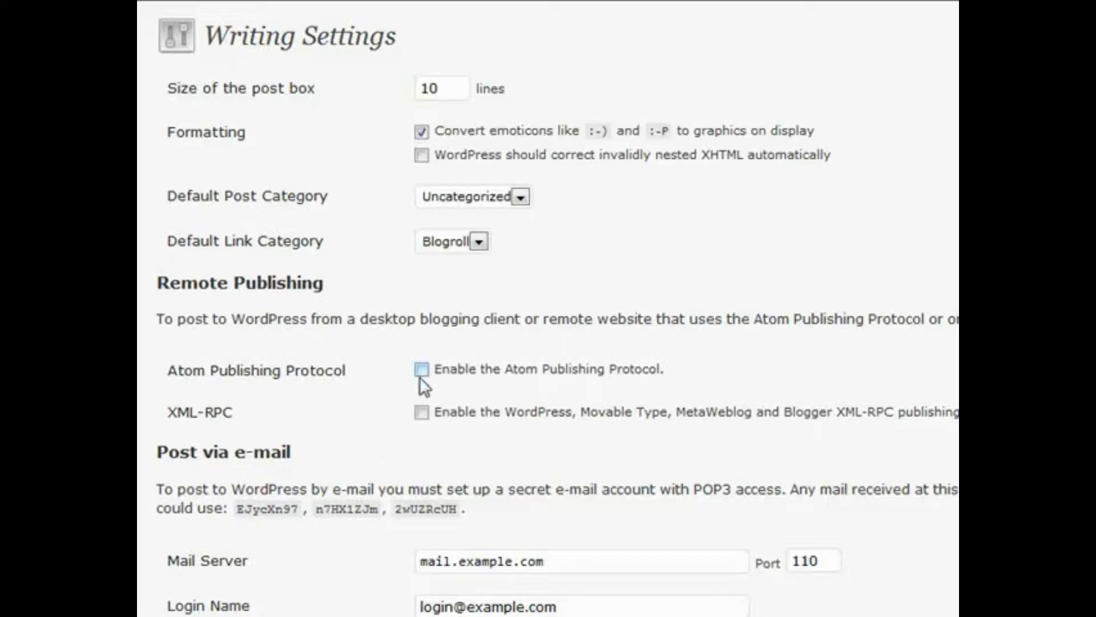
- Examine the Remote Publishing, Post via e-mail and Update Services sections of the Writing Settings
drag(159, 284, 323, 283)
click(170, 276)
scroll(389, 375, down, 3)
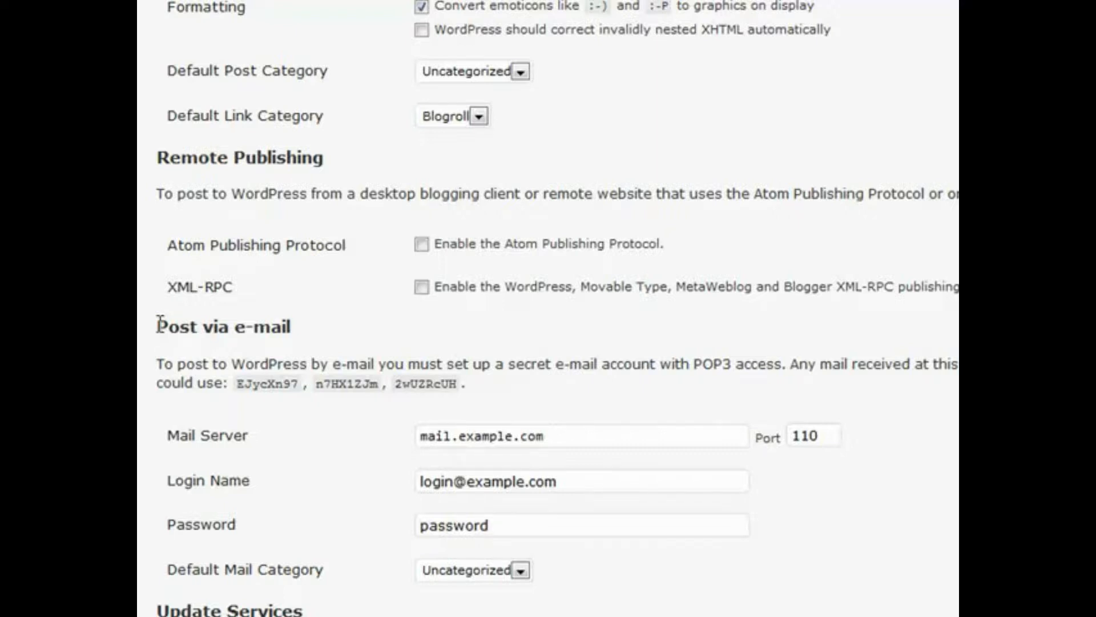
scroll(160, 322, down, 5)
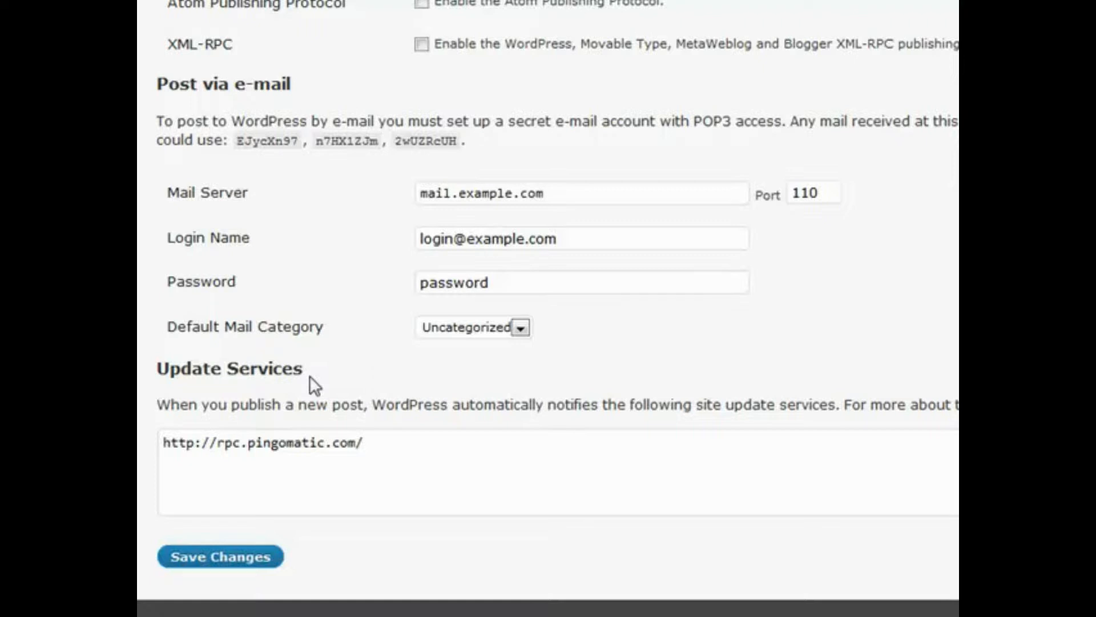
click(377, 447)
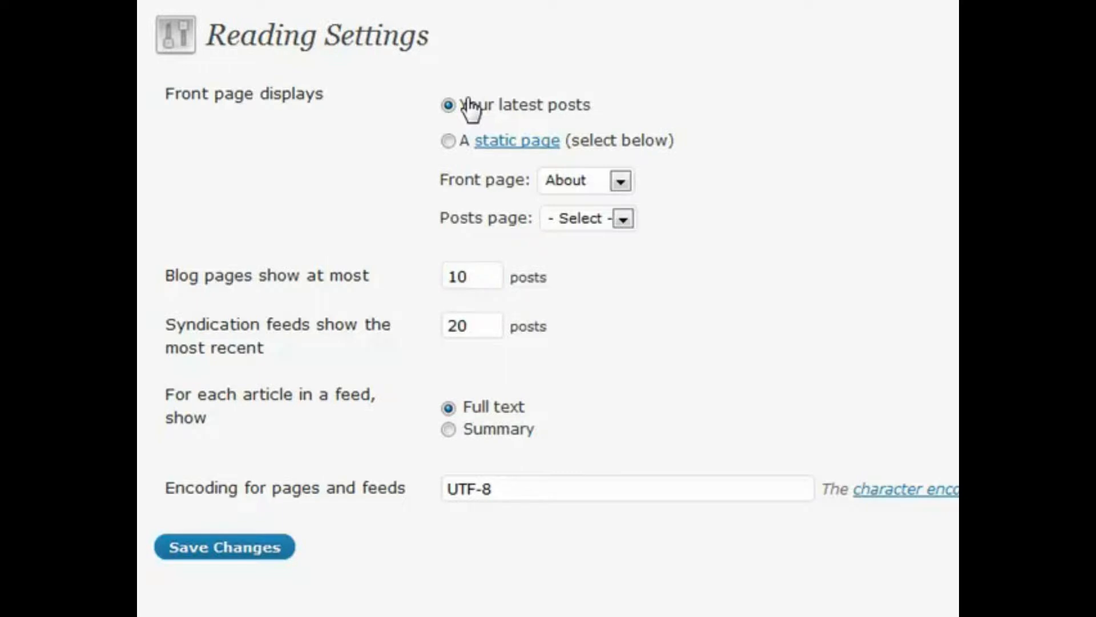
- Try a static page as the front page, clear the Front page selection, and return the display to Your latest posts
click(450, 144)
click(619, 182)
click(605, 226)
click(620, 183)
click(605, 206)
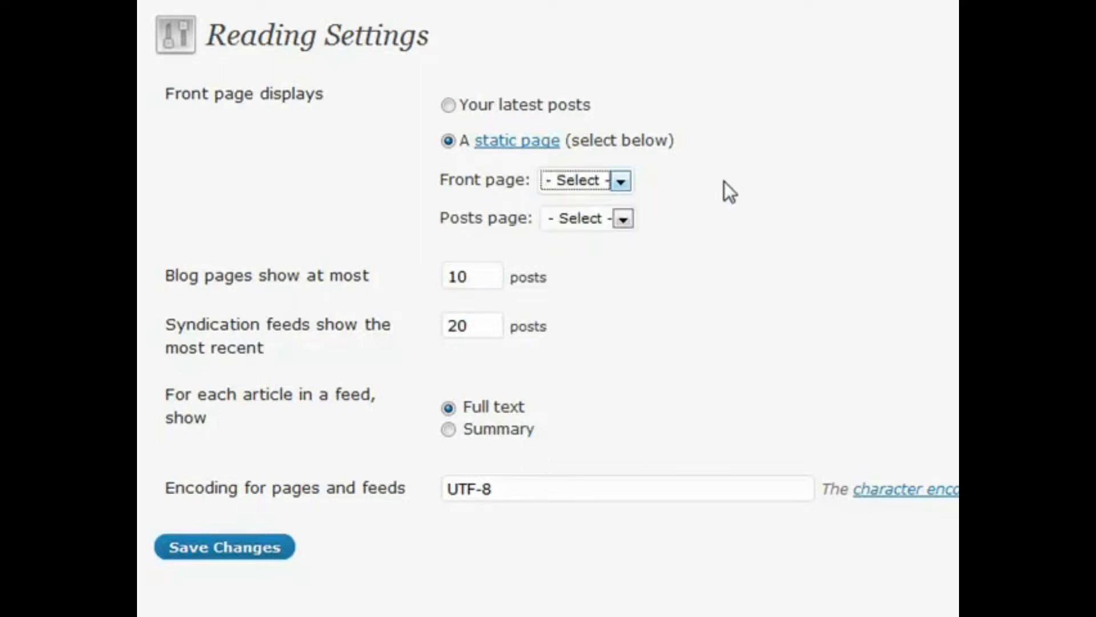
click(449, 105)
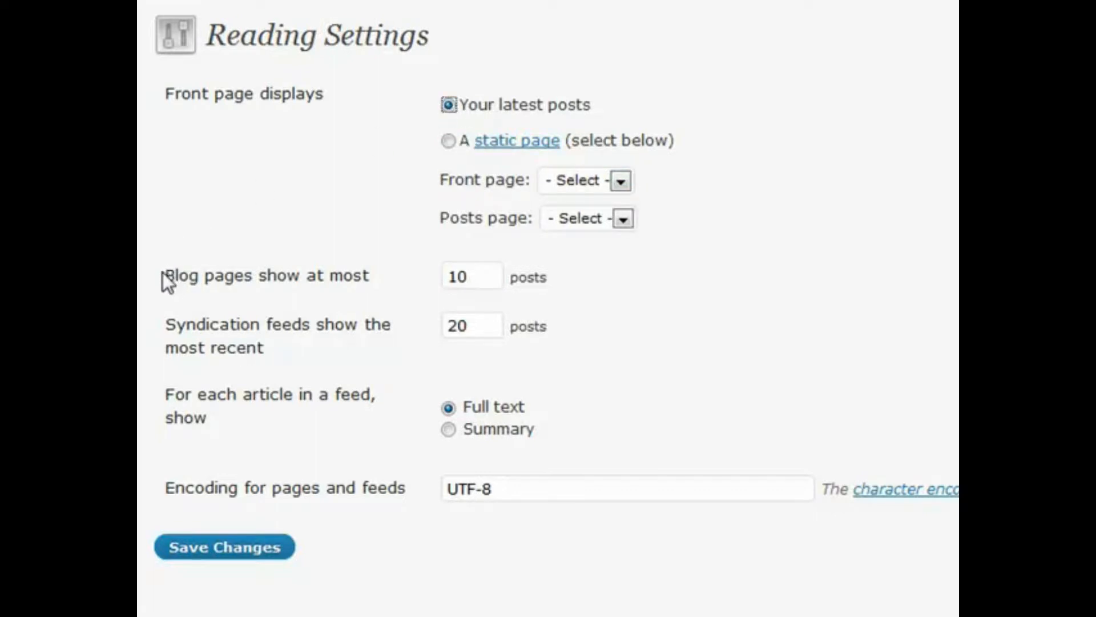
- Examine the Reading Settings limits for posts on blog pages and posts in syndication feeds
double_click(462, 282)
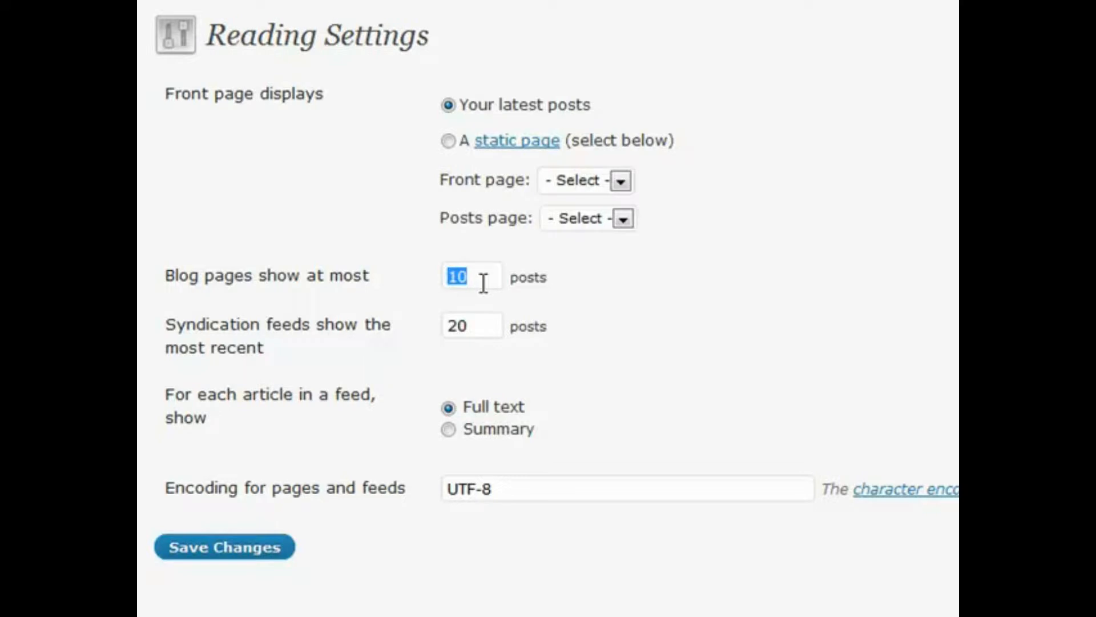
click(484, 283)
double_click(480, 318)
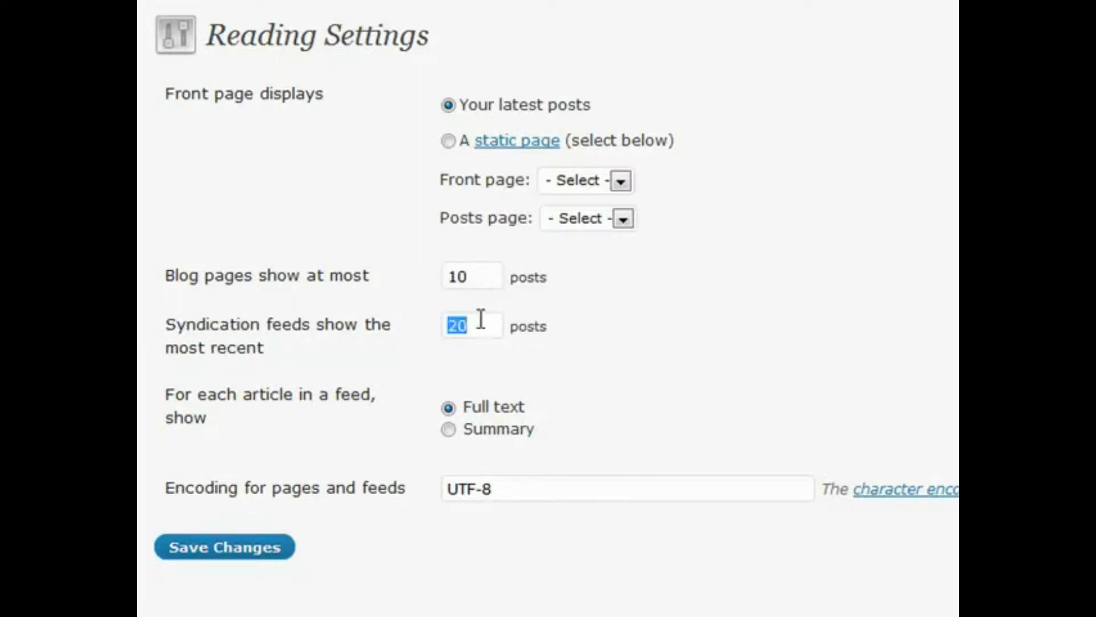
click(487, 318)
double_click(486, 326)
click(478, 329)
- Set the feed to show a Summary for each article instead of the full text
click(448, 429)
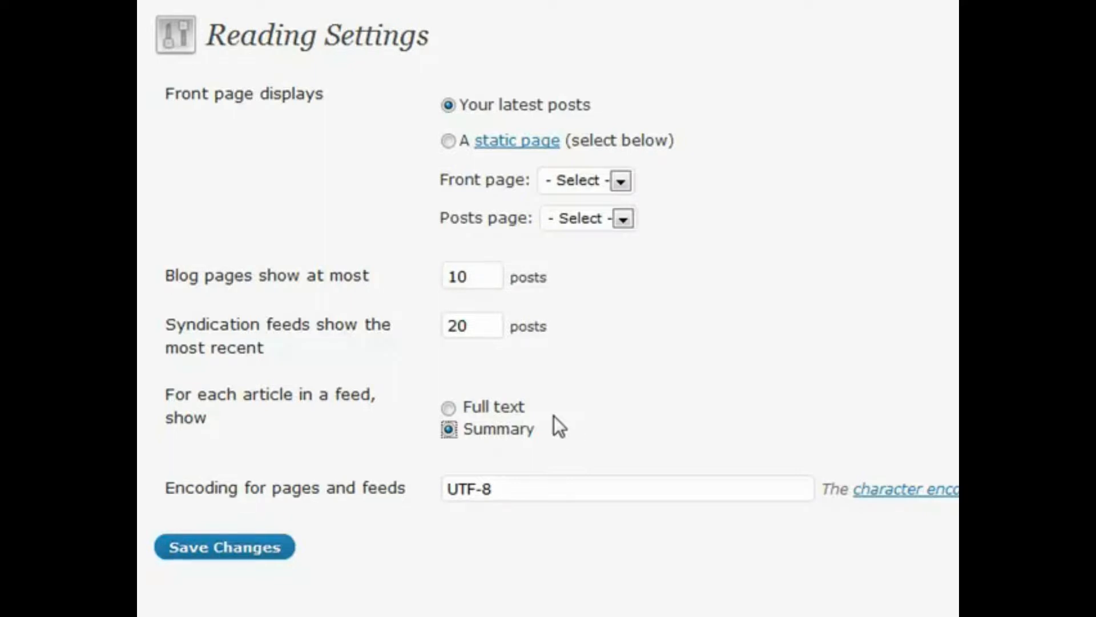
drag(544, 426, 469, 424)
click(581, 433)
drag(555, 426, 465, 421)
click(583, 430)
click(448, 430)
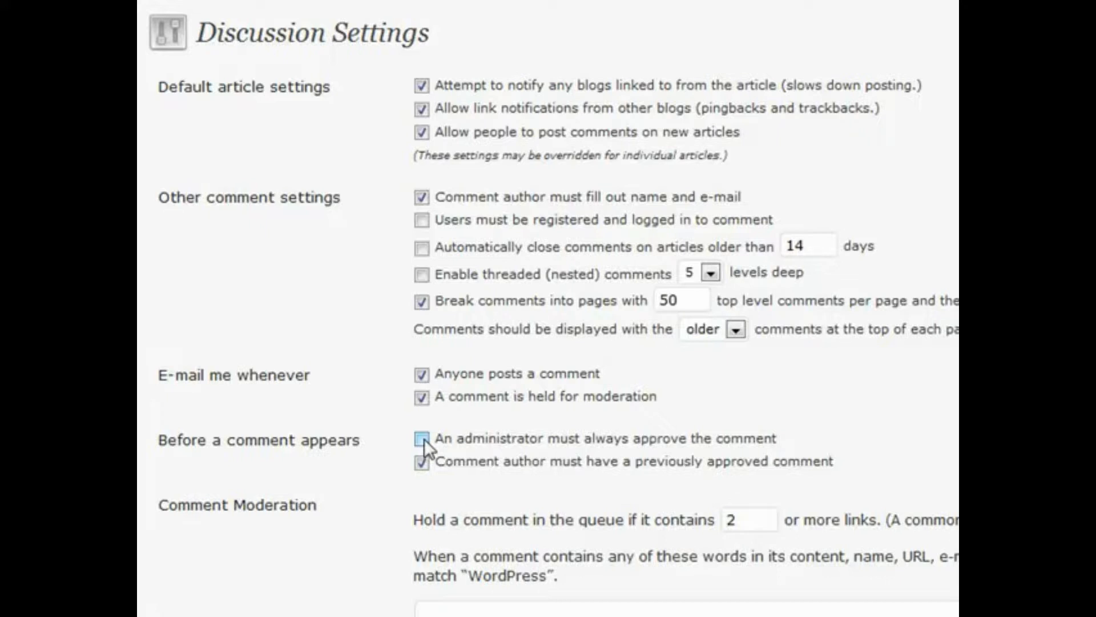
- Examine the comment approval, Comment Moderation and Comment Blacklist options in the Discussion Settings
click(486, 606)
scroll(314, 485, down, 5)
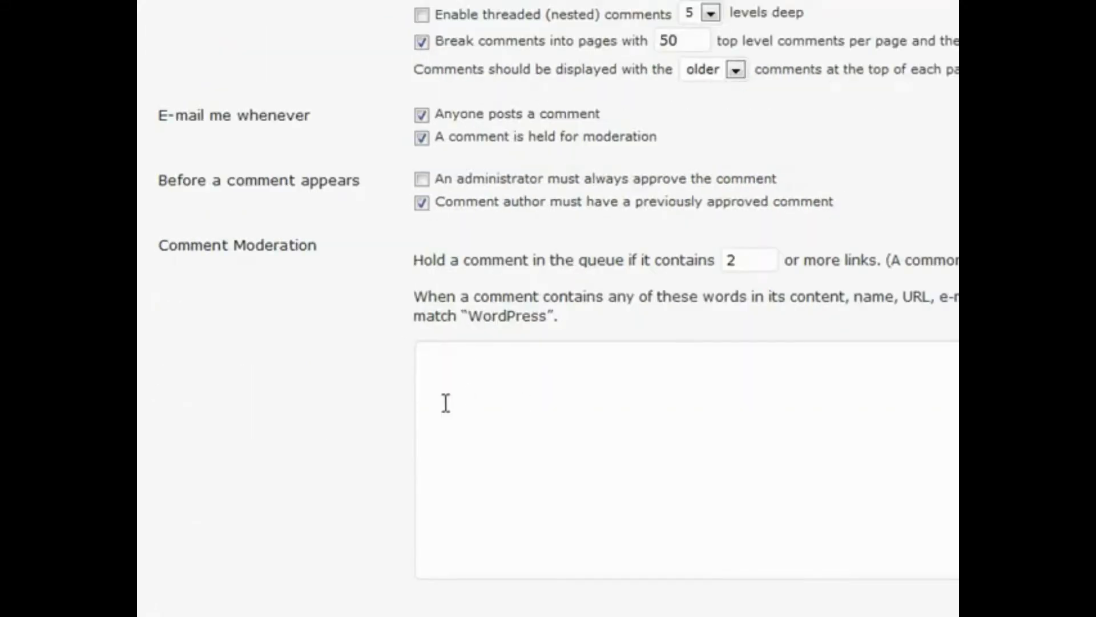
scroll(451, 366, down, 3)
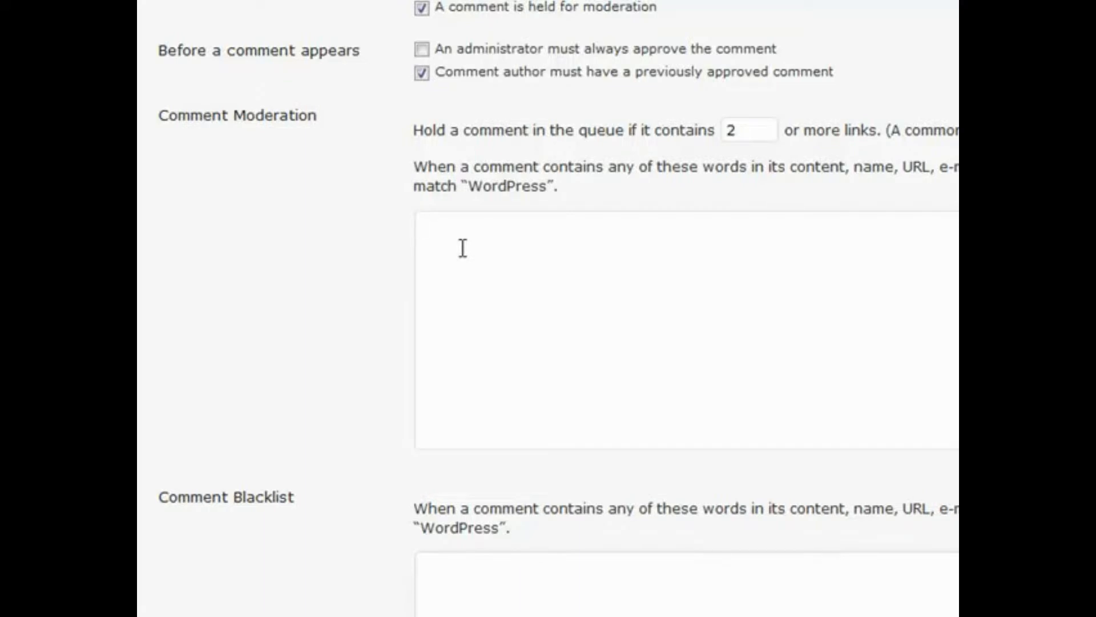
scroll(400, 247, down, 5)
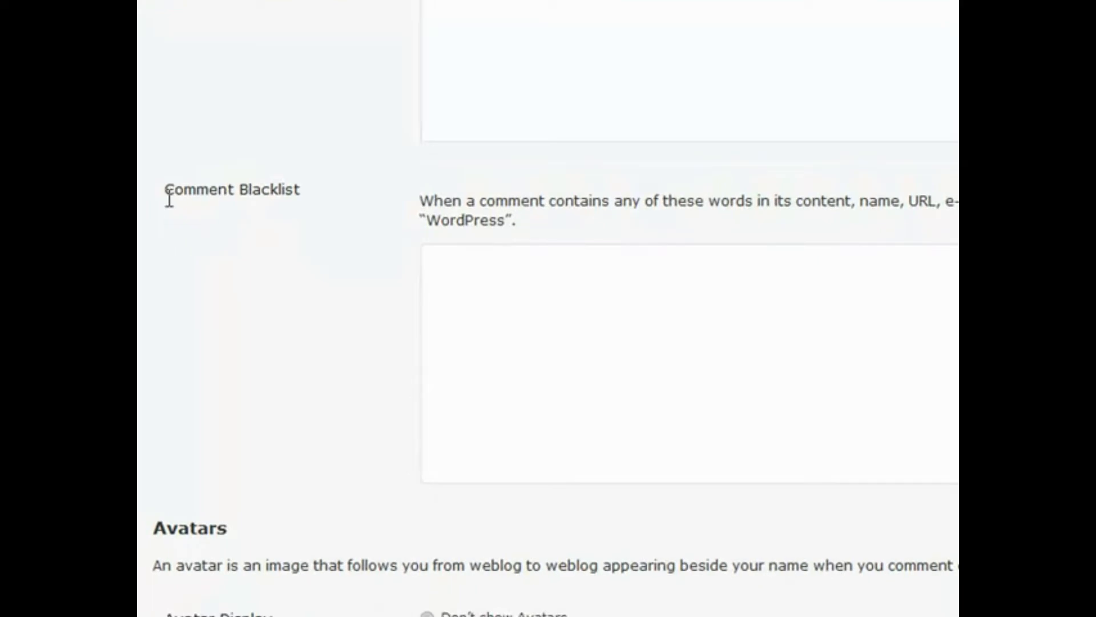
click(452, 294)
scroll(398, 317, up, 8)
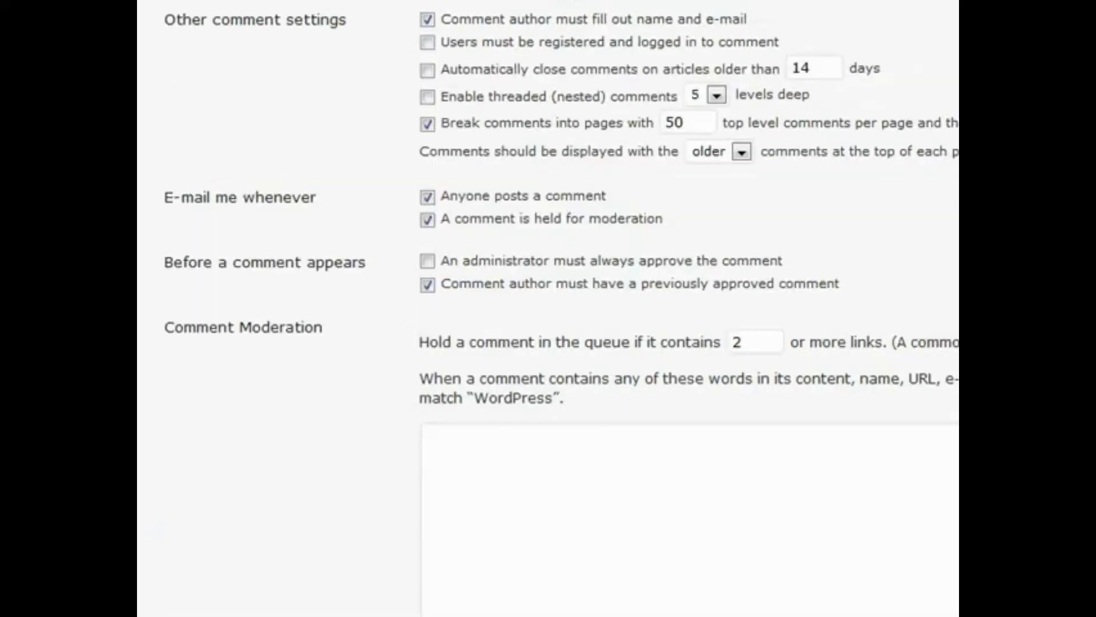
- Try the PG, R and X maximum ratings for avatars, ending with the rating set to G
scroll(465, 162, down, 14)
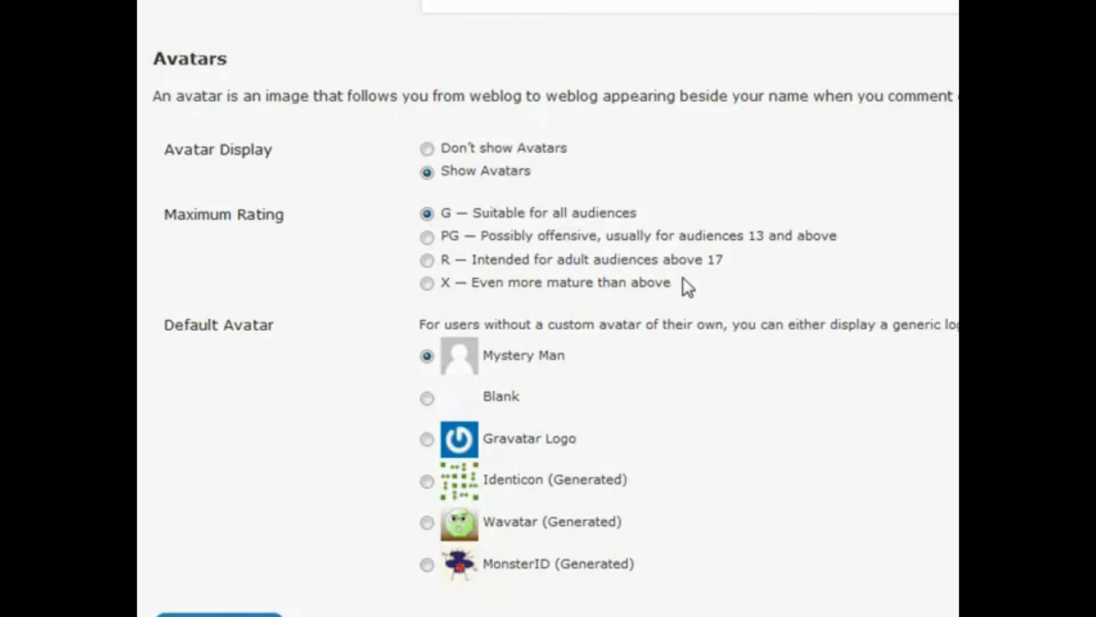
drag(683, 276, 632, 250)
click(631, 250)
click(428, 236)
click(427, 260)
click(426, 212)
click(426, 283)
click(427, 213)
click(680, 280)
drag(680, 280, 440, 289)
click(721, 286)
click(426, 283)
click(427, 214)
scroll(428, 152, up, 10)
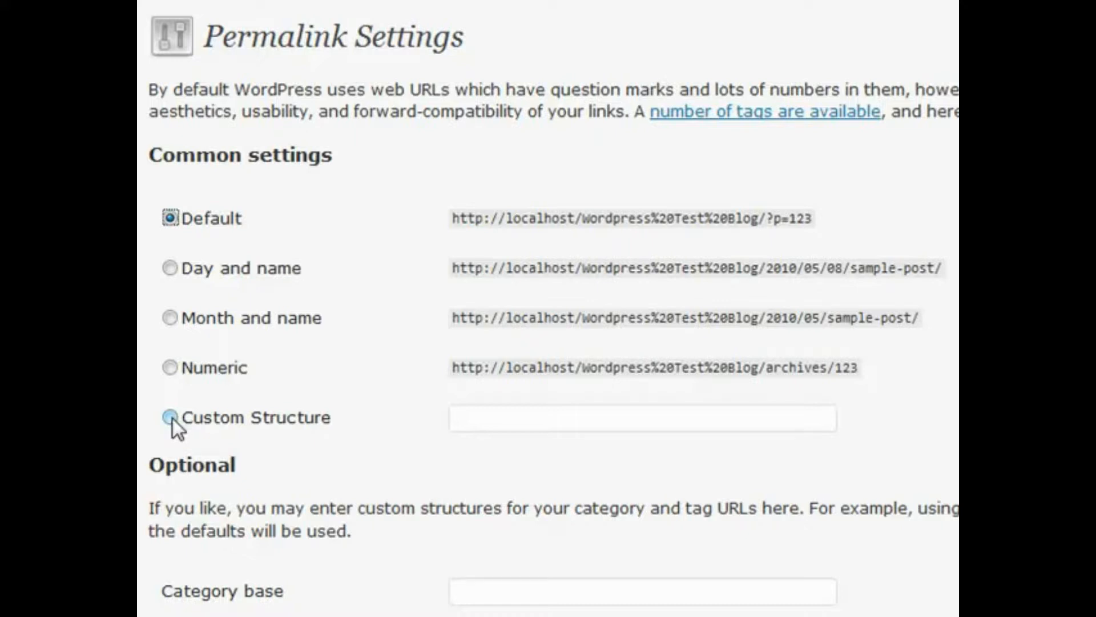
- Choose the Day and name permalink format, switch to Custom Structure, and consult the documentation of the available structure tags
click(171, 275)
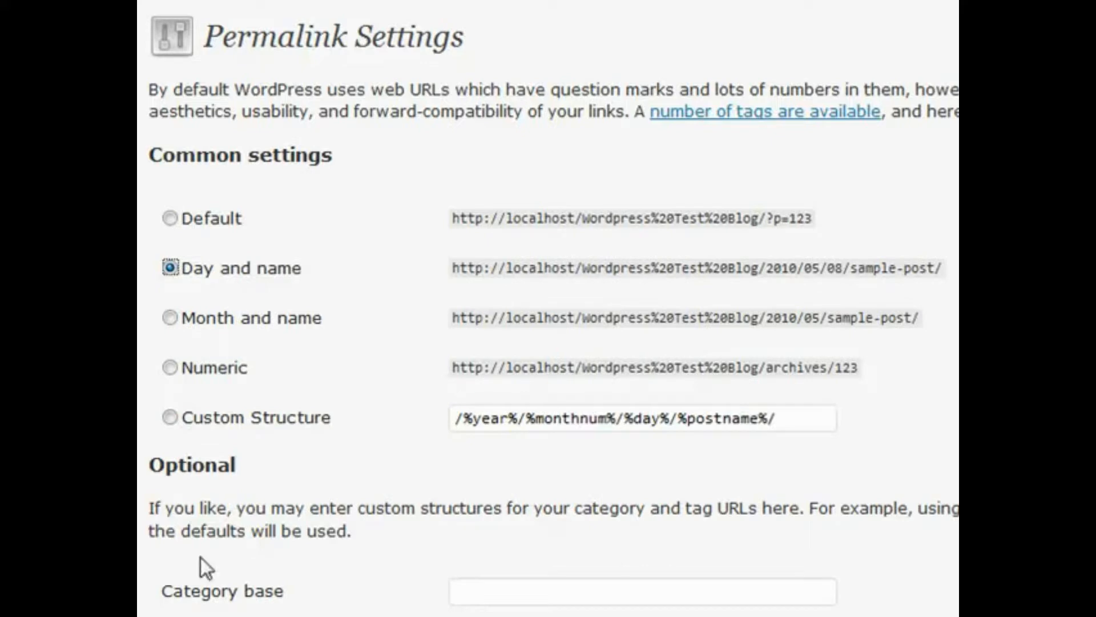
click(167, 418)
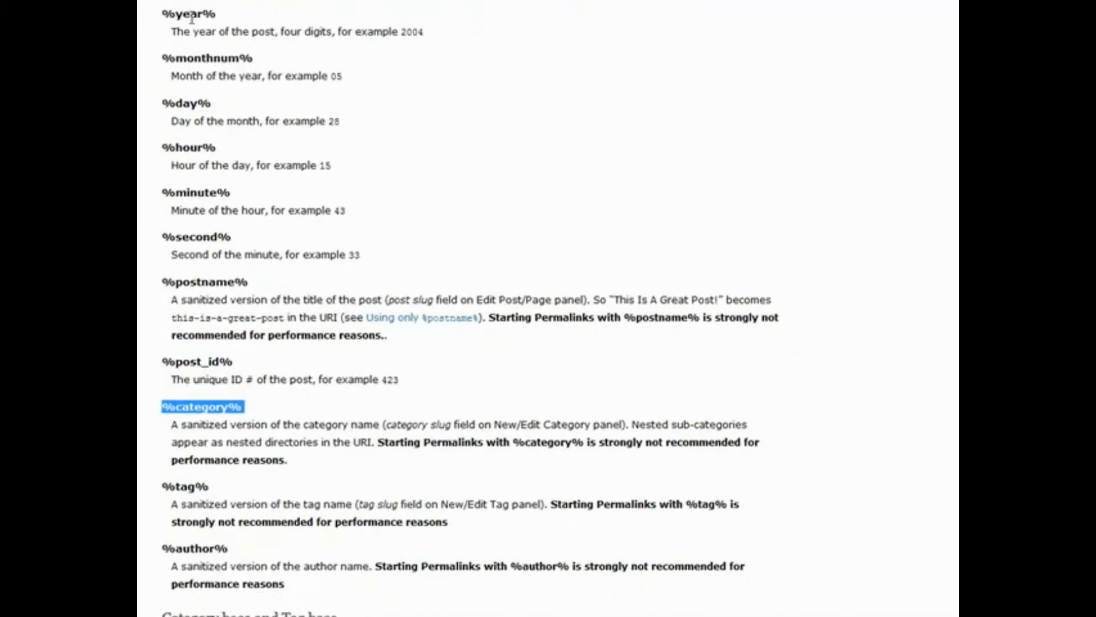
click(224, 453)
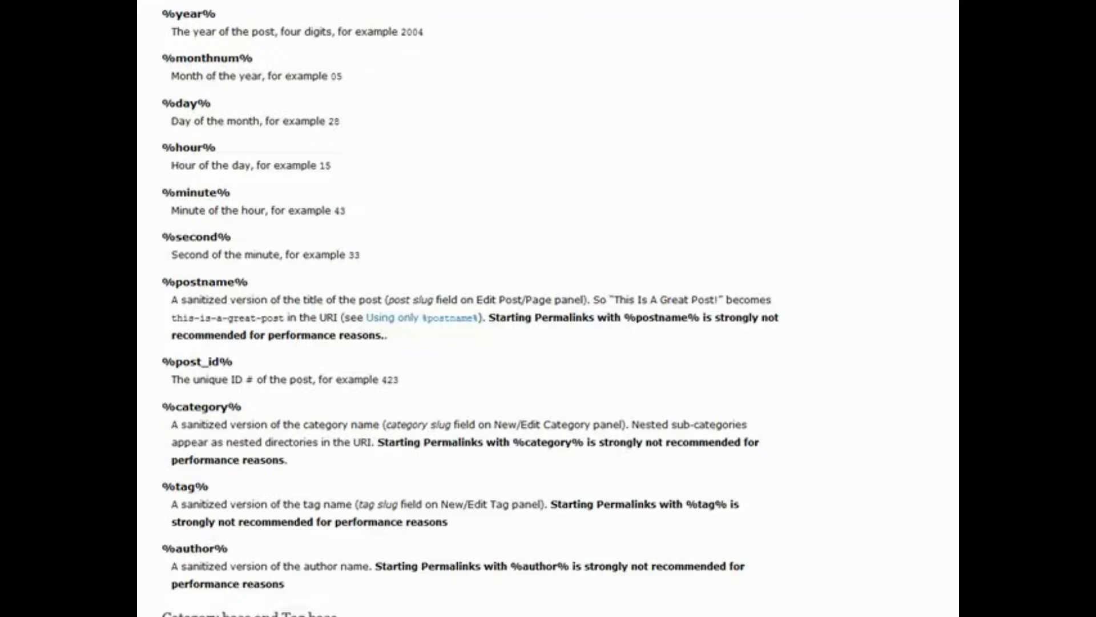
click(139, 1)
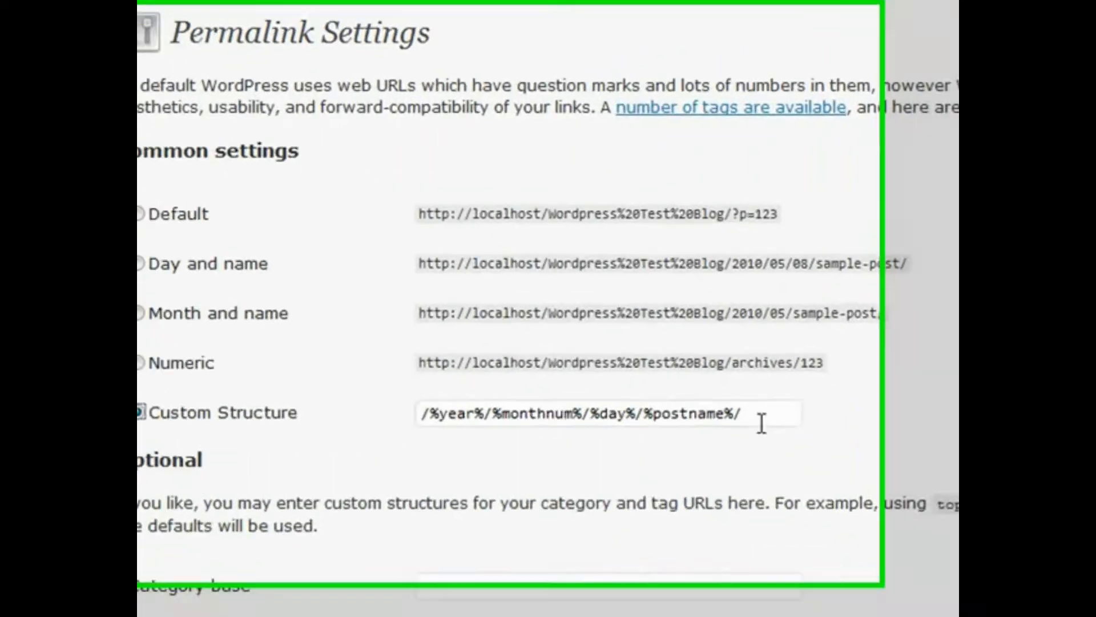
- Replace the custom permalink structure with %category%/%postname%.html
drag(426, 299, 167, 285)
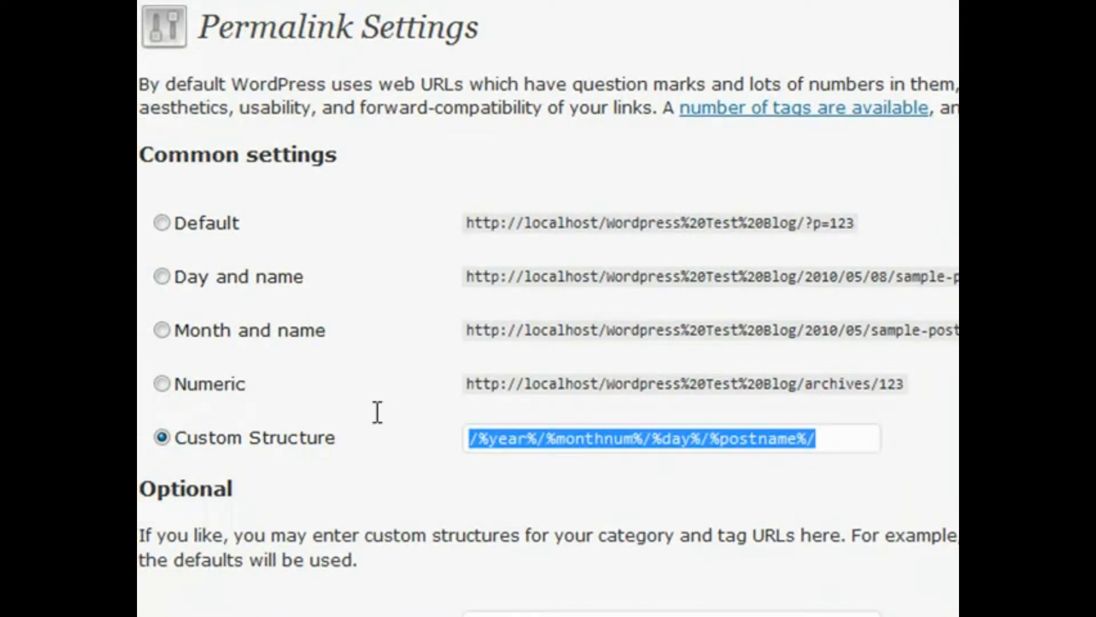
text(%)
key(Down)
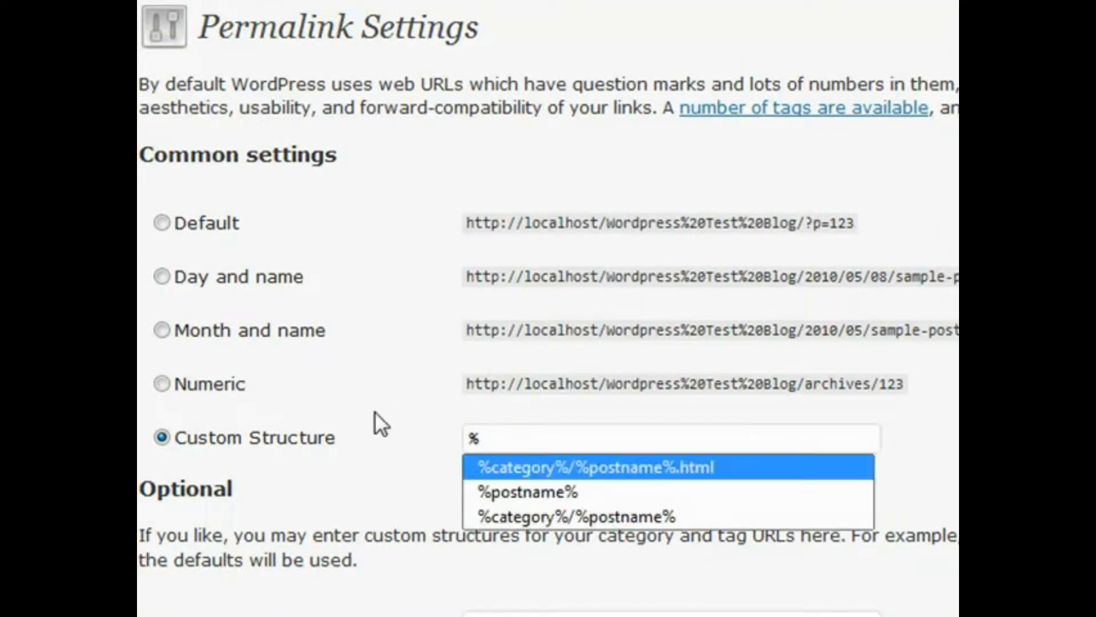
key(Return)
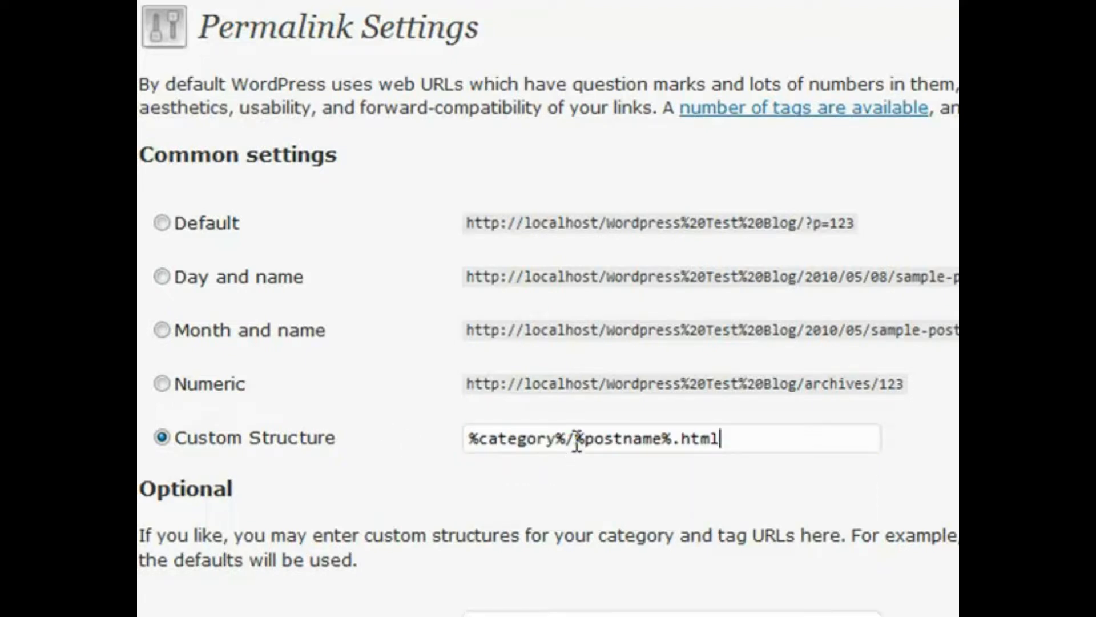
- Replace the .html ending of the custom permalink structure with a slash, giving %category%/%postname%/
click(733, 442)
click(756, 436)
key(BackSpace)
key(BackSpace)
text(/)
click(170, 434)
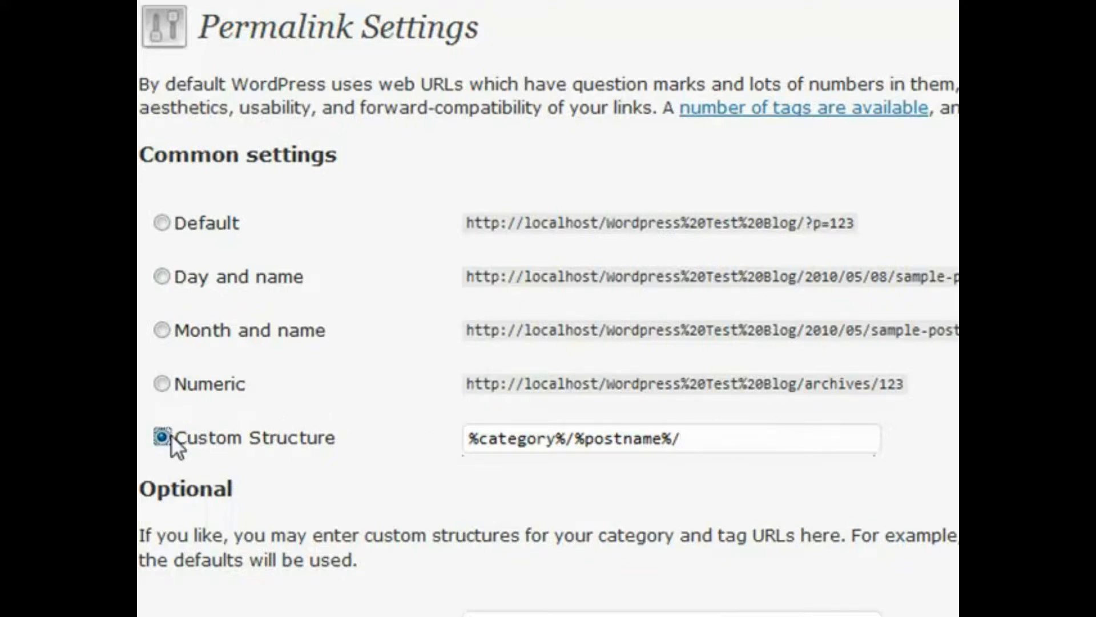
- Review the optional permalink settings and set the category base to categories/ and the tag base to my-tags/
drag(139, 493, 385, 577)
click(379, 572)
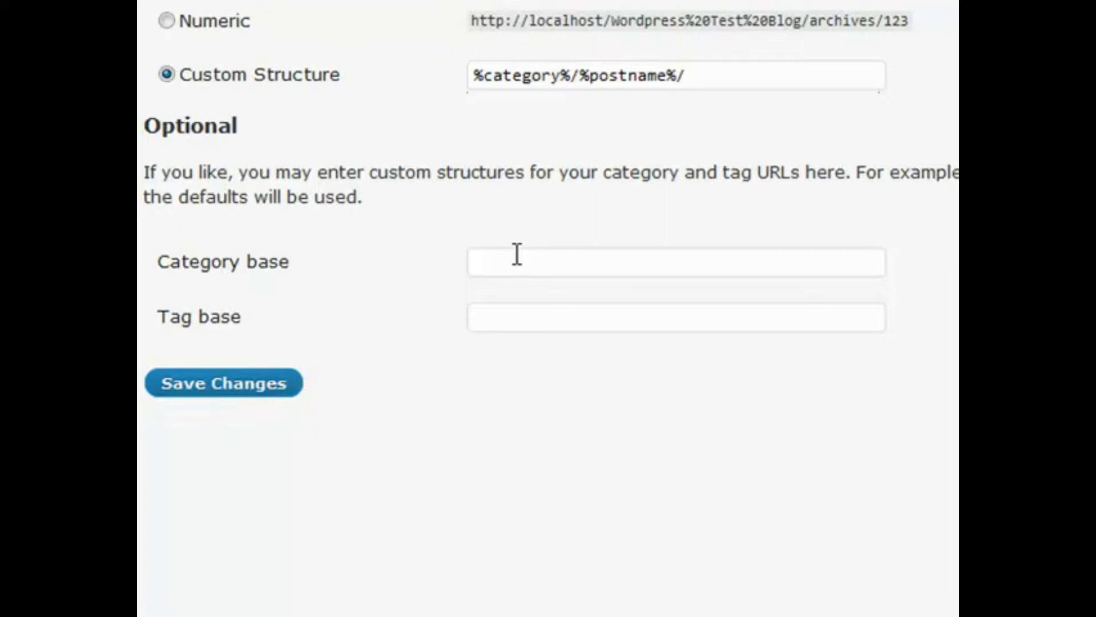
text(v)
key(BackSpace)
text(categories/)
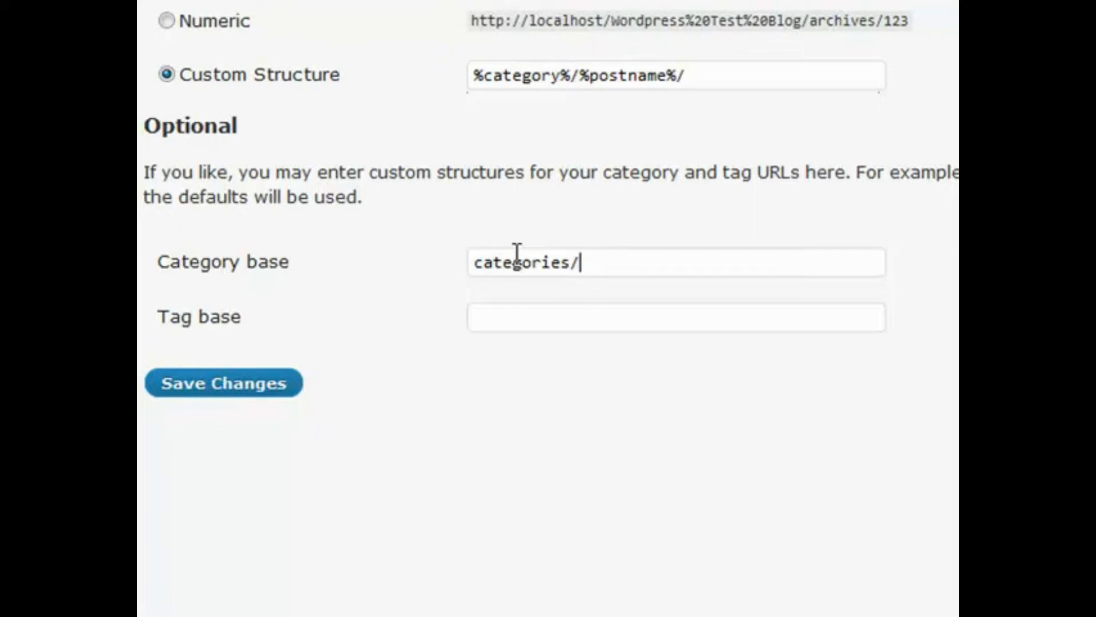
key(Tab)
text(my-tags/)
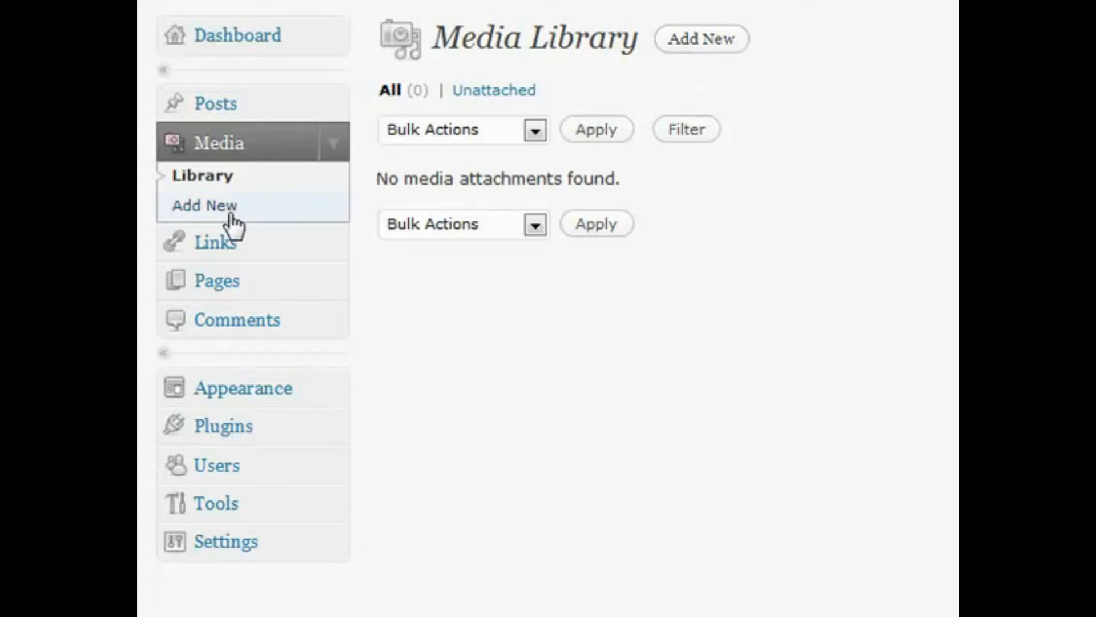
- Upload credit_card_logo.jpg from the Kit folder on the desktop as a new media item
click(686, 60)
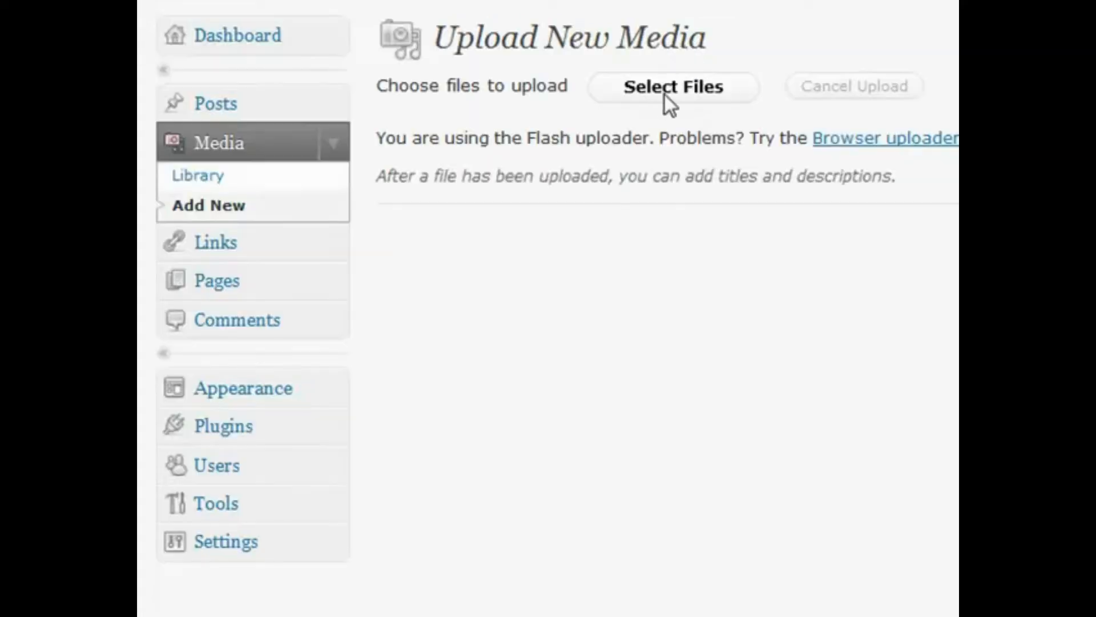
click(672, 90)
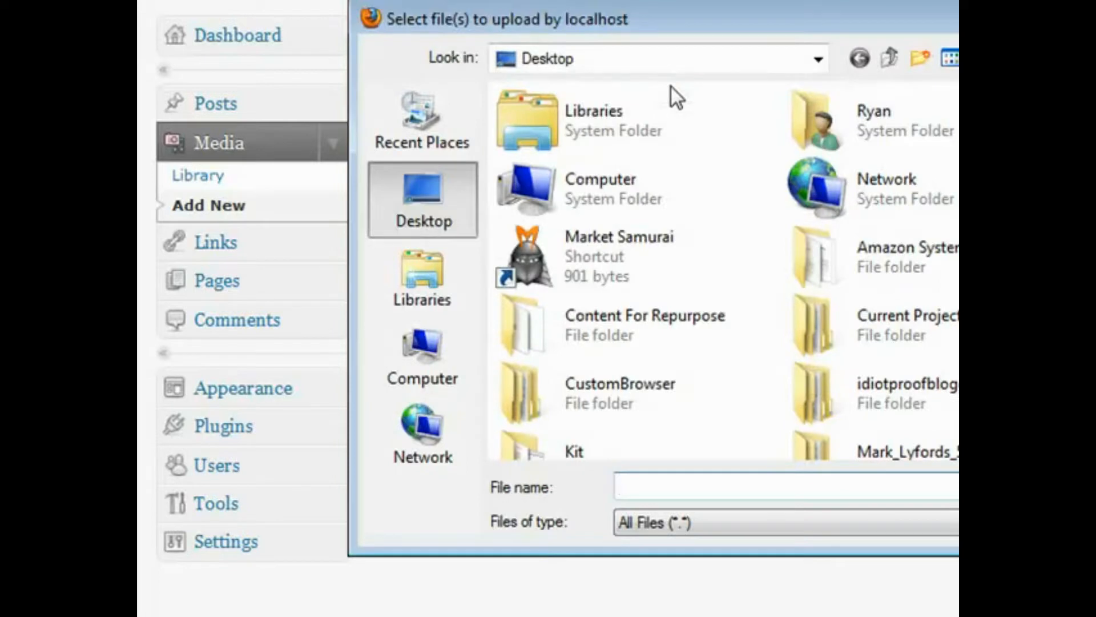
scroll(719, 274, down, 3)
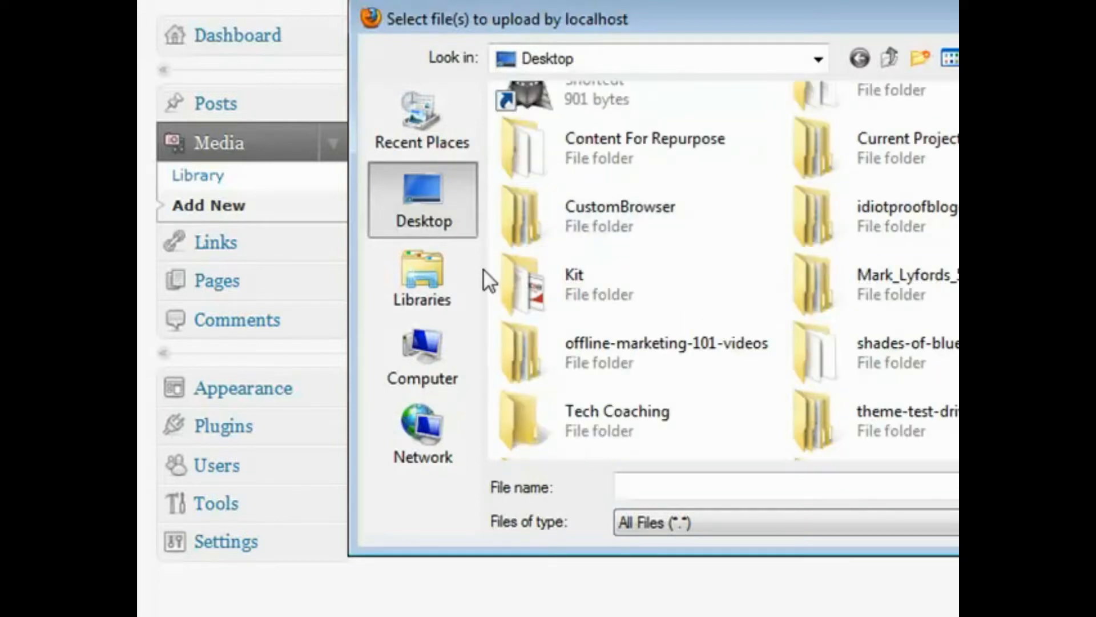
double_click(570, 277)
click(528, 201)
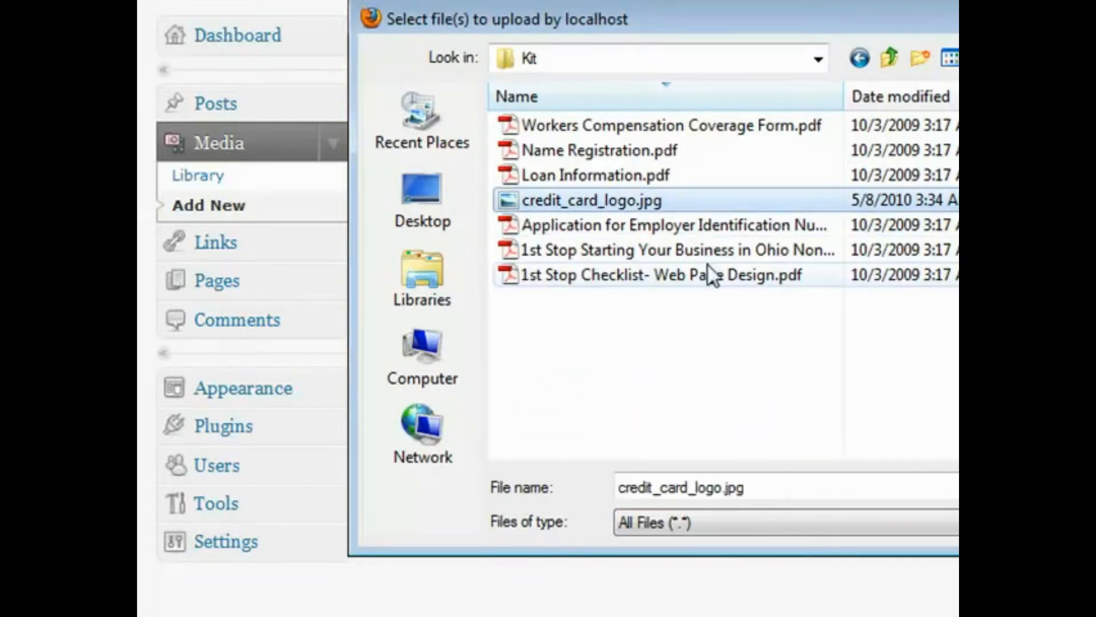
key(Return)
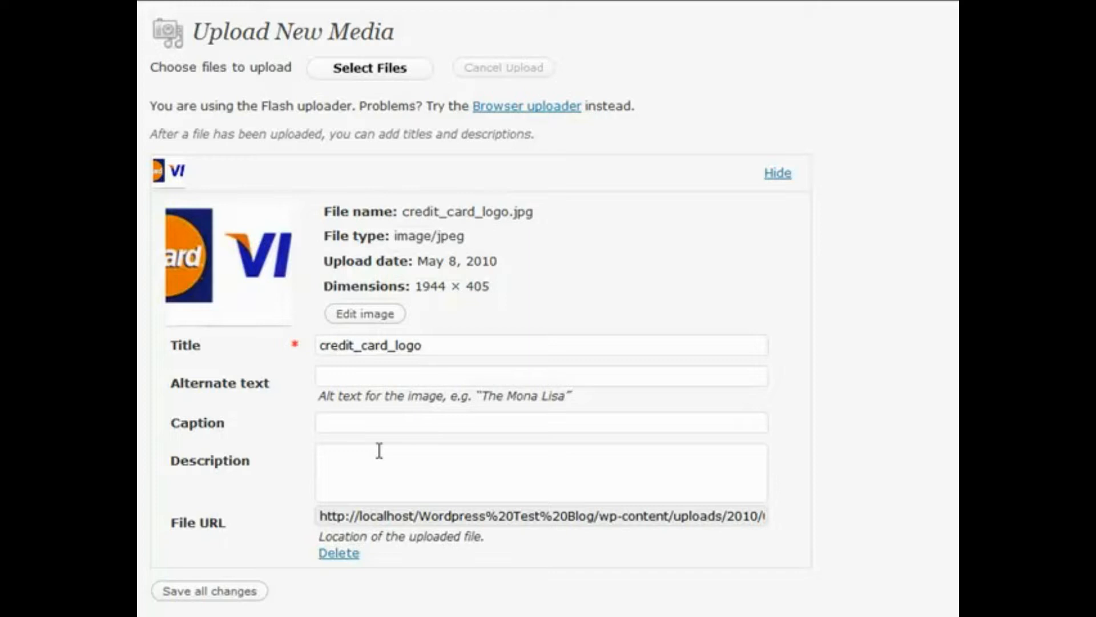
- Edit the uploaded logo image, trying out repeated counter-clockwise rotations and two vertical flips
click(374, 320)
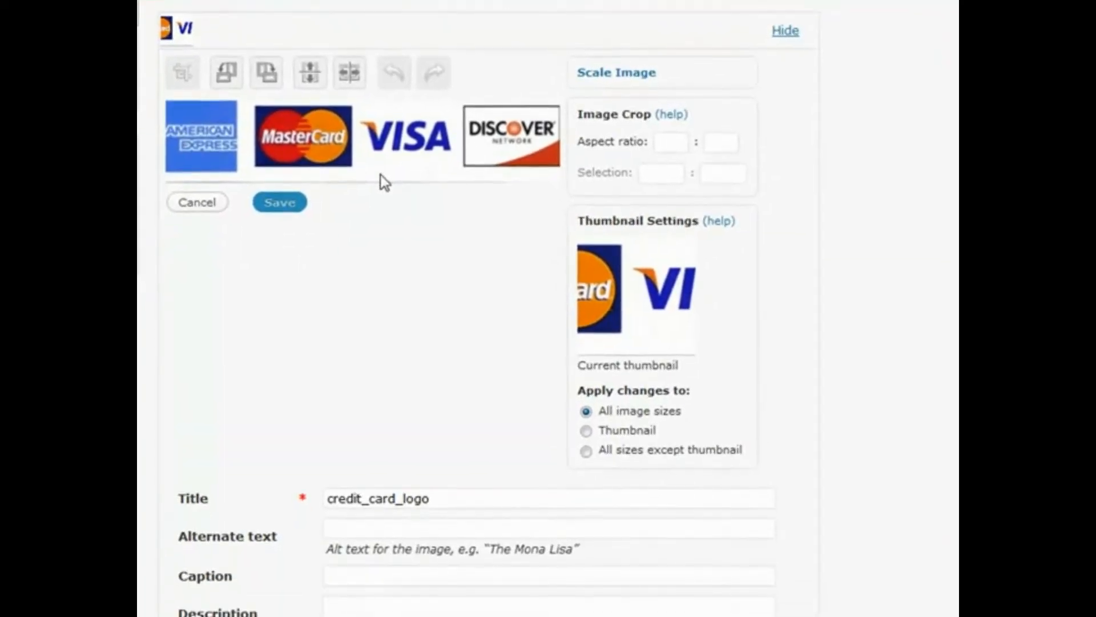
click(231, 77)
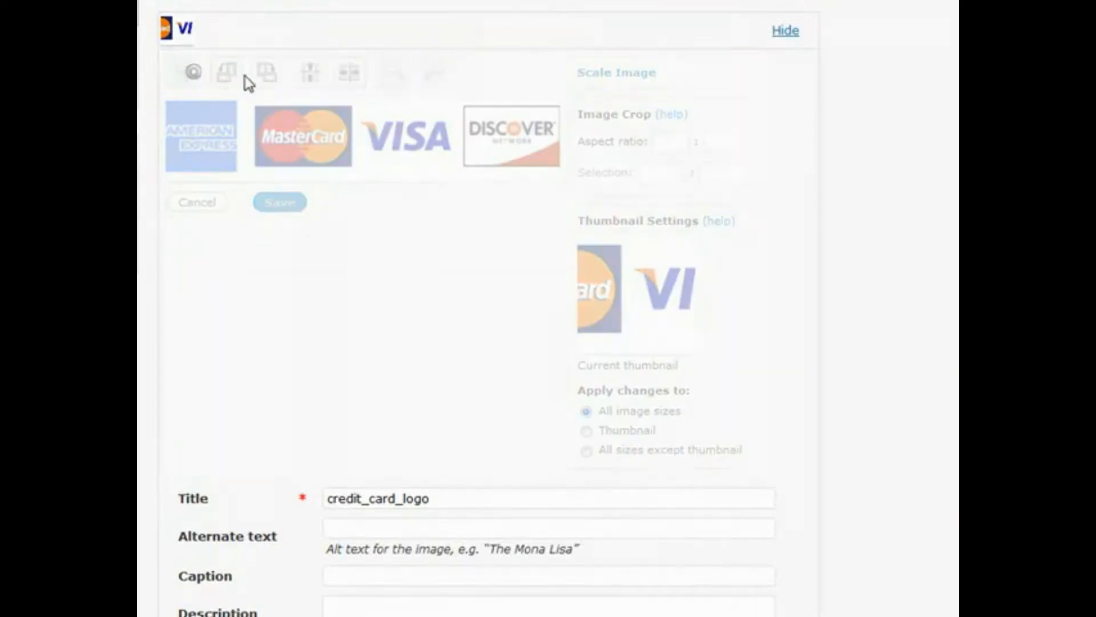
click(226, 78)
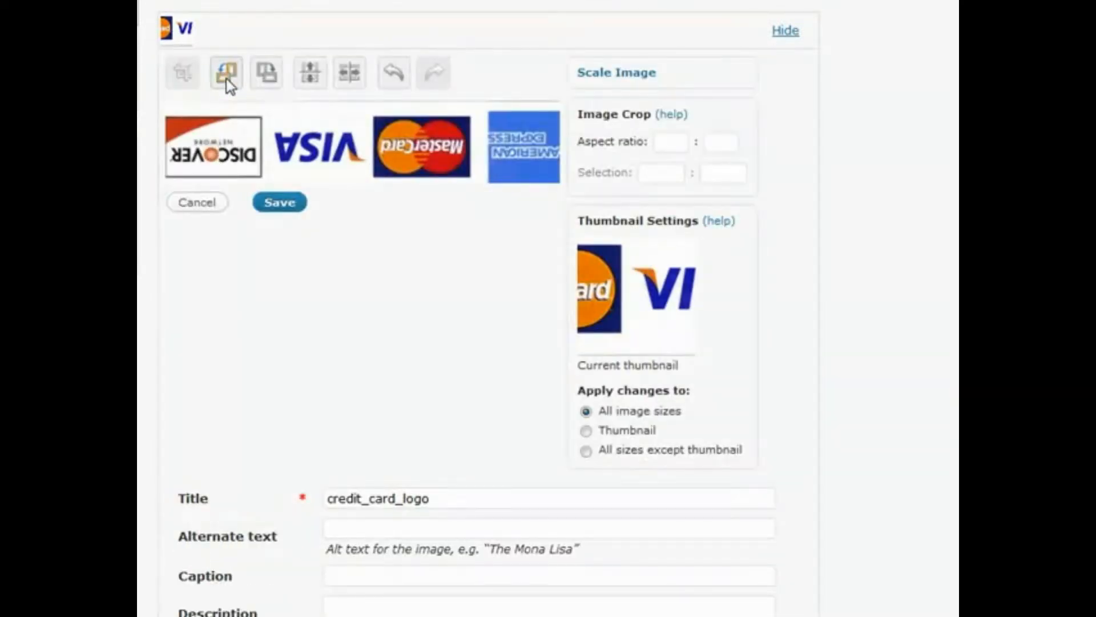
click(226, 80)
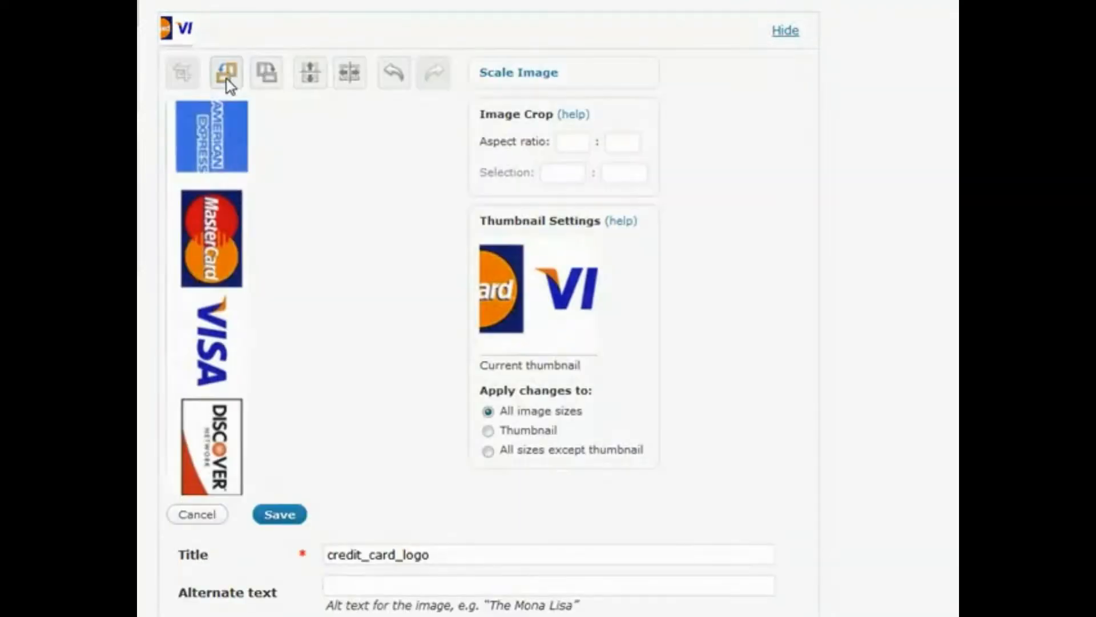
click(227, 80)
click(315, 74)
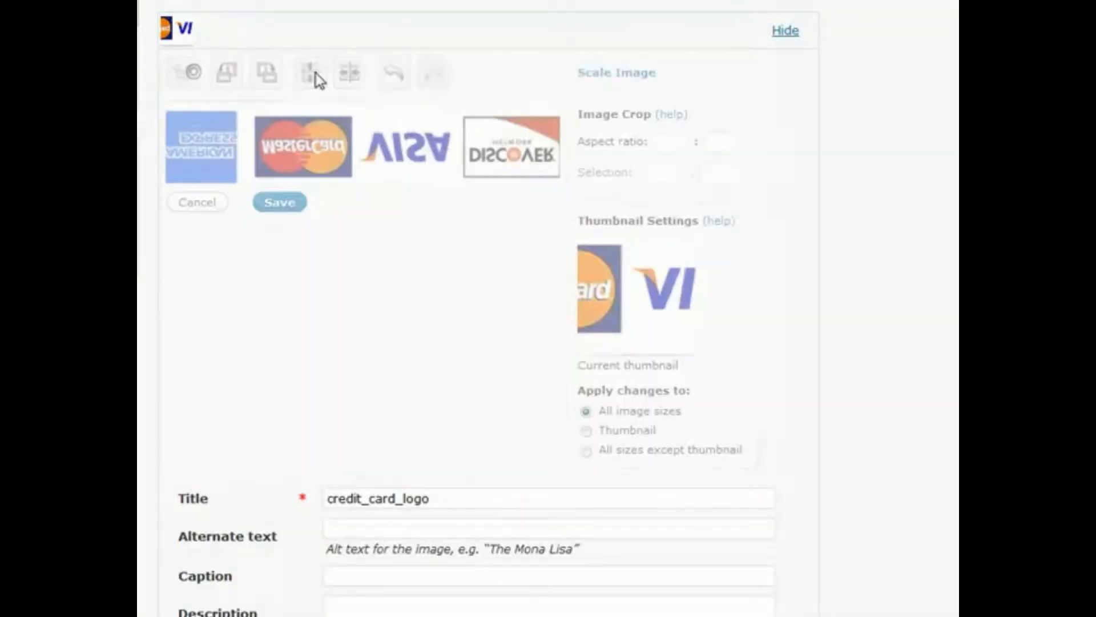
click(316, 74)
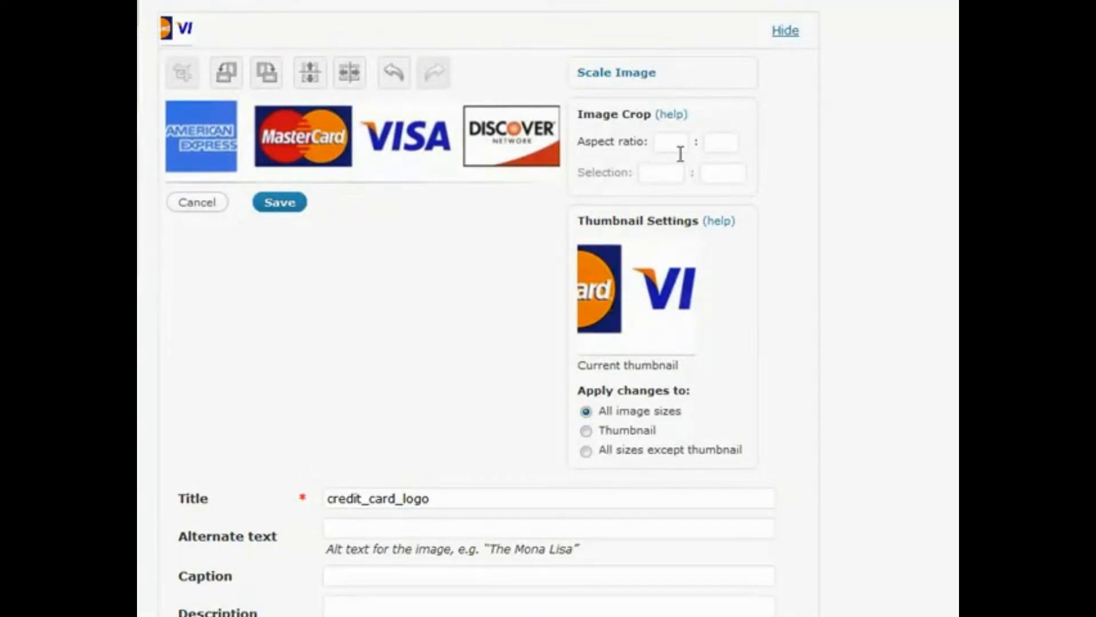
- Review the logo's crop, thumbnail and description settings, and save all changes to the media item
scroll(379, 361, down, 2)
scroll(362, 374, up, 2)
scroll(331, 75, down, 3)
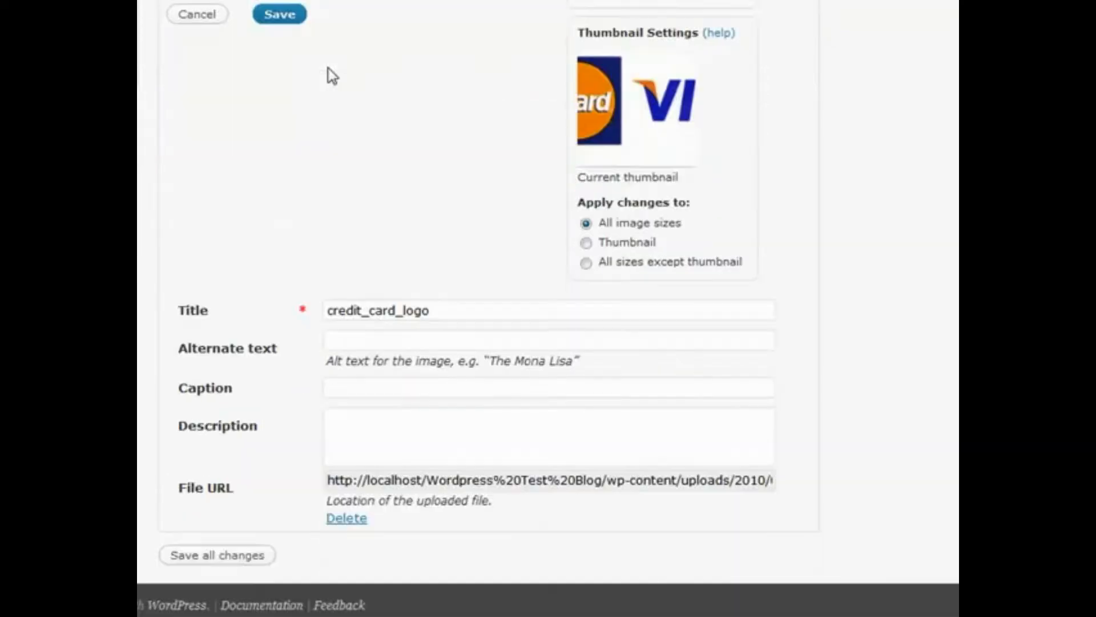
click(227, 557)
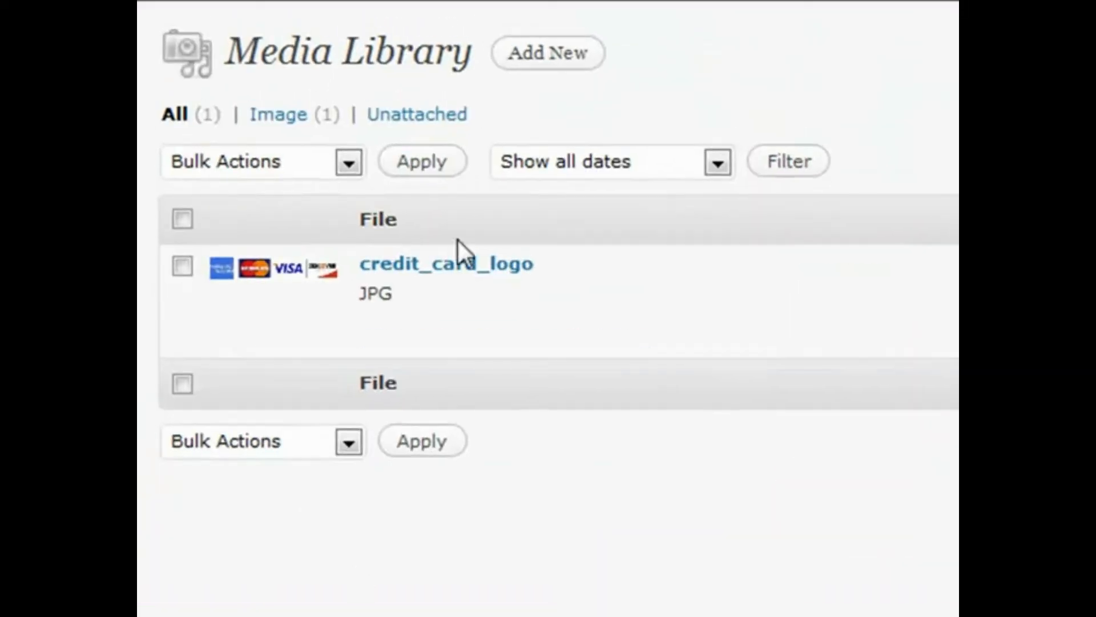
- Upload Loan Information.pdf from the Kit folder as another new media item and save it
mouse_move(460, 265)
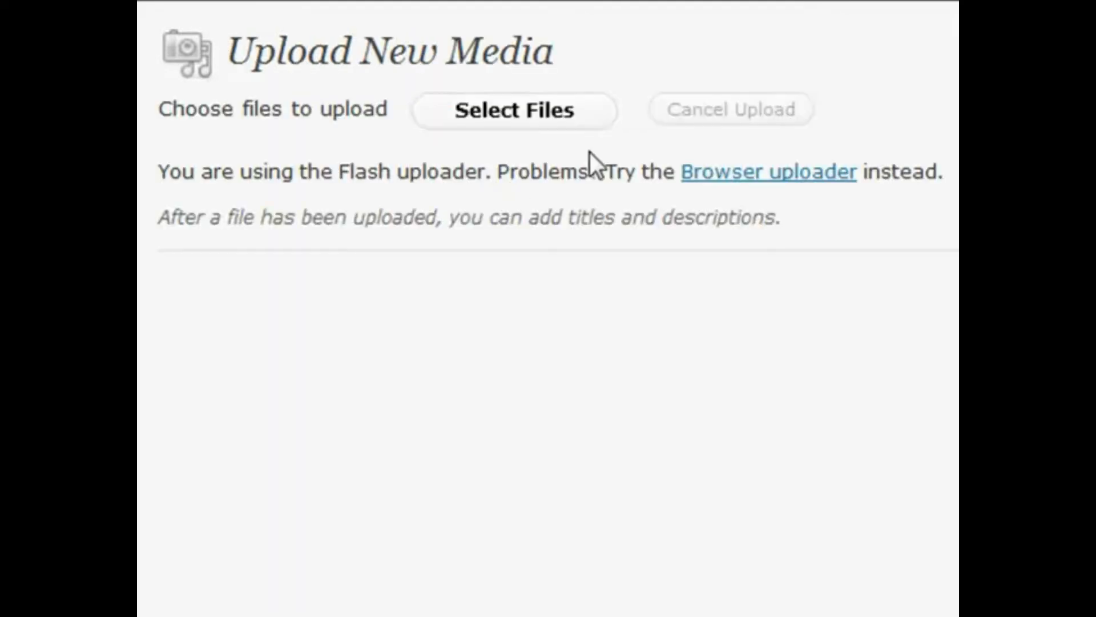
click(509, 116)
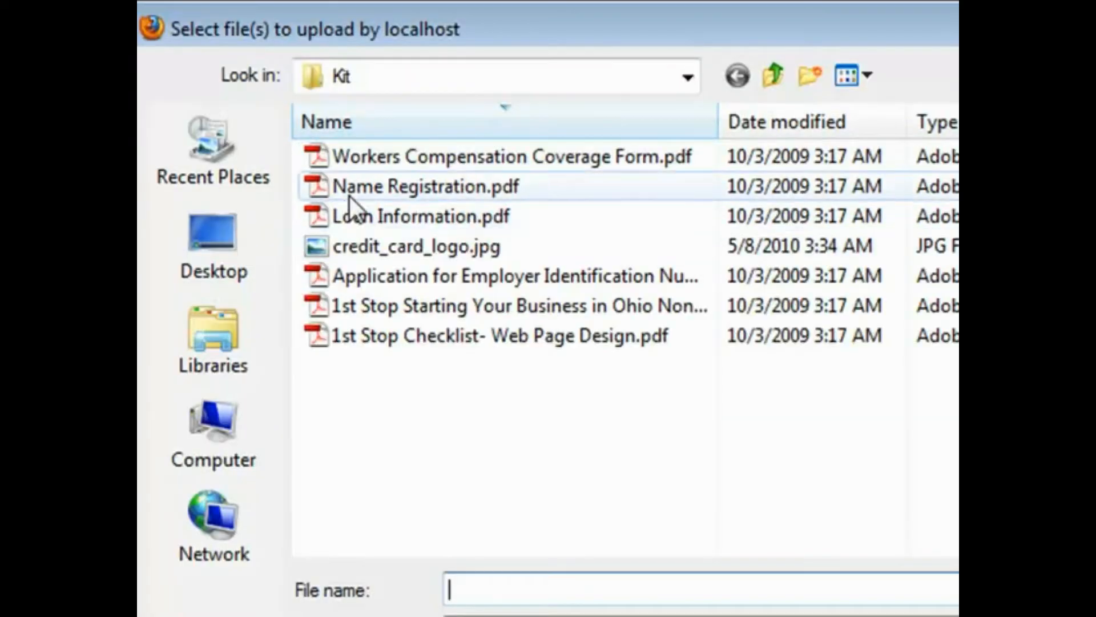
click(355, 219)
key(Return)
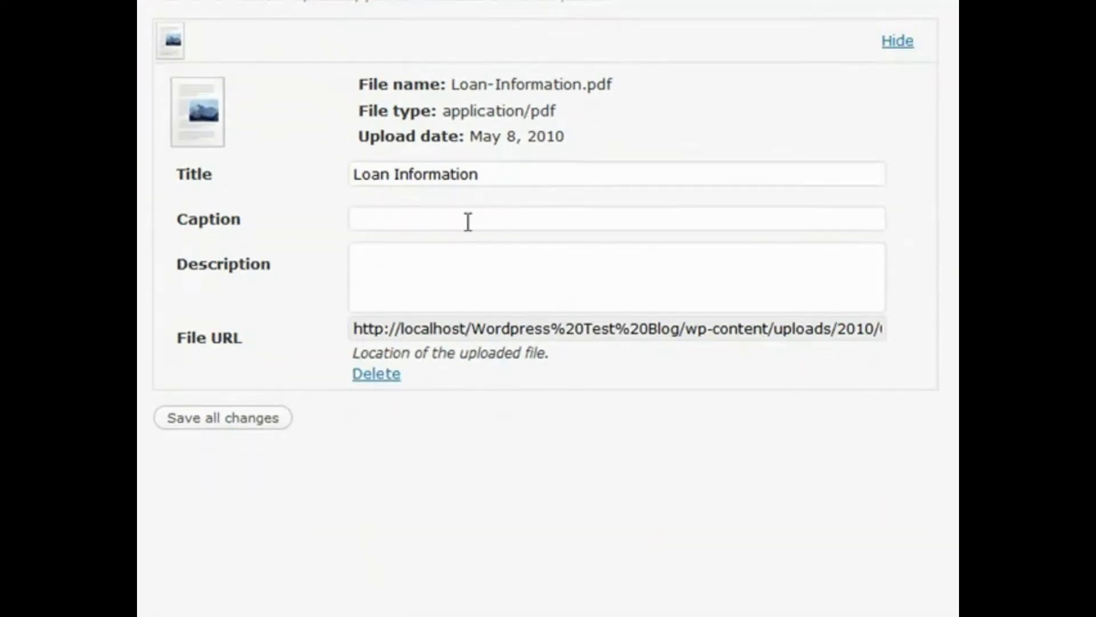
click(219, 426)
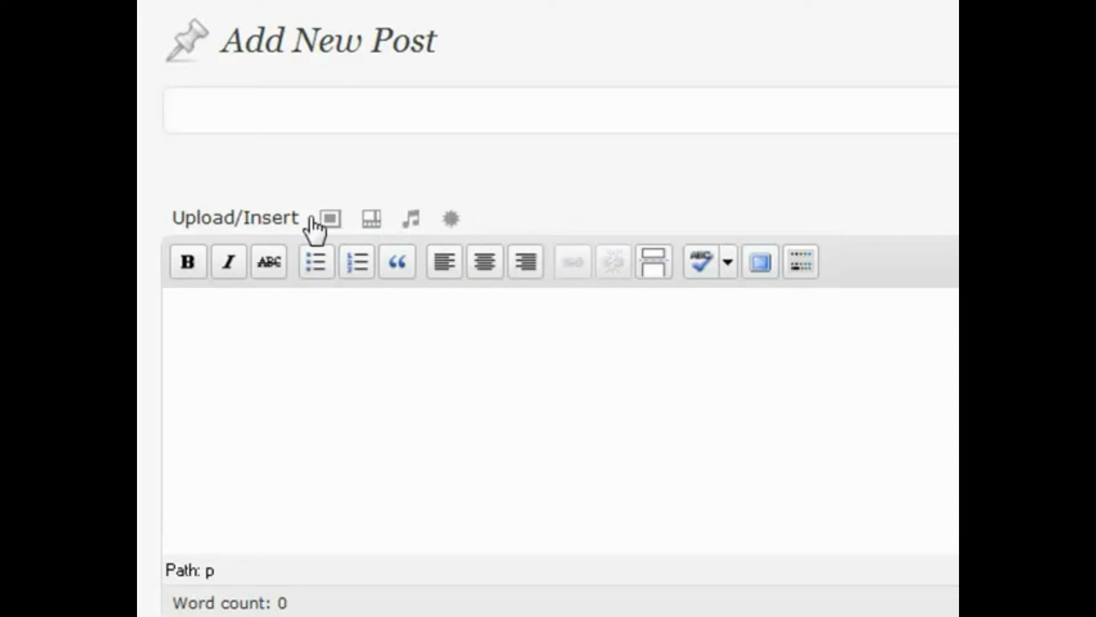
- Start adding an image to the new post and compare the From Computer, From URL and Media Library sources
click(278, 223)
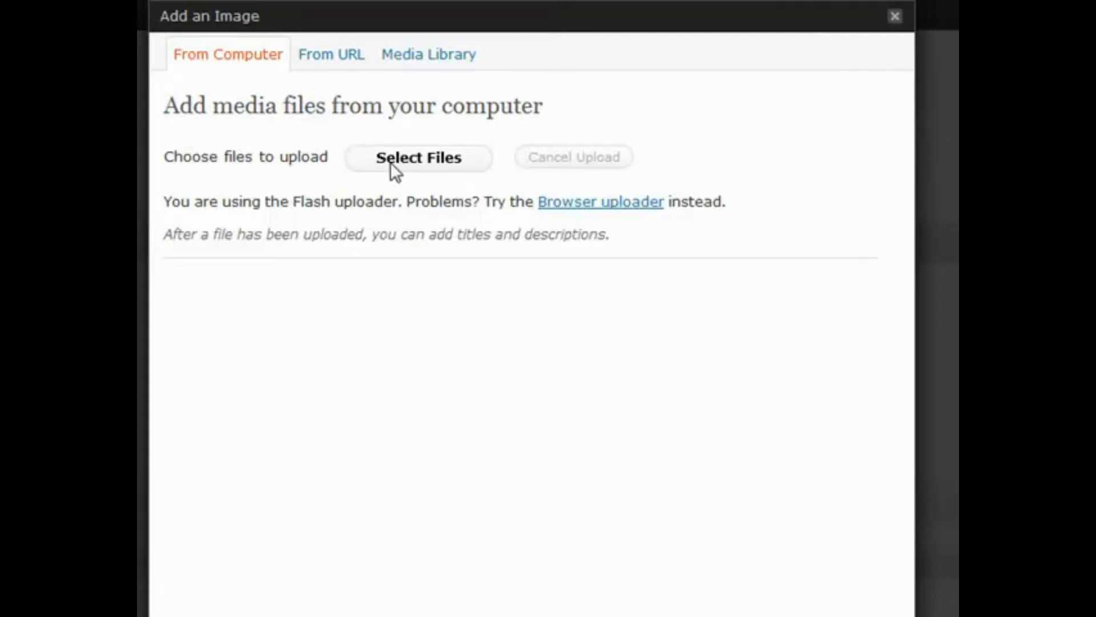
click(339, 64)
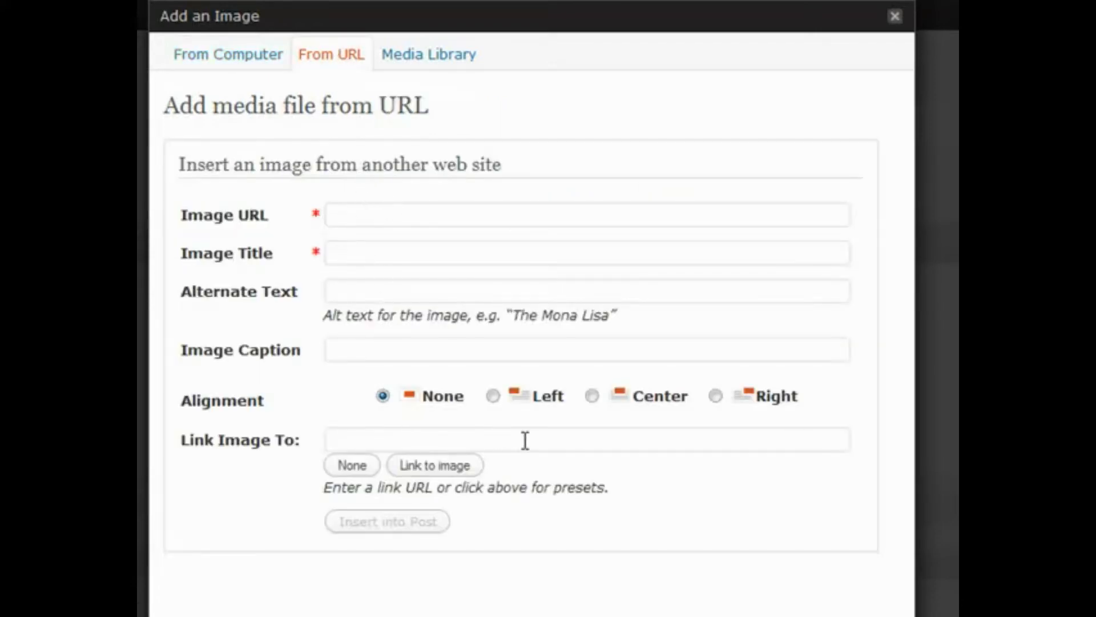
click(215, 57)
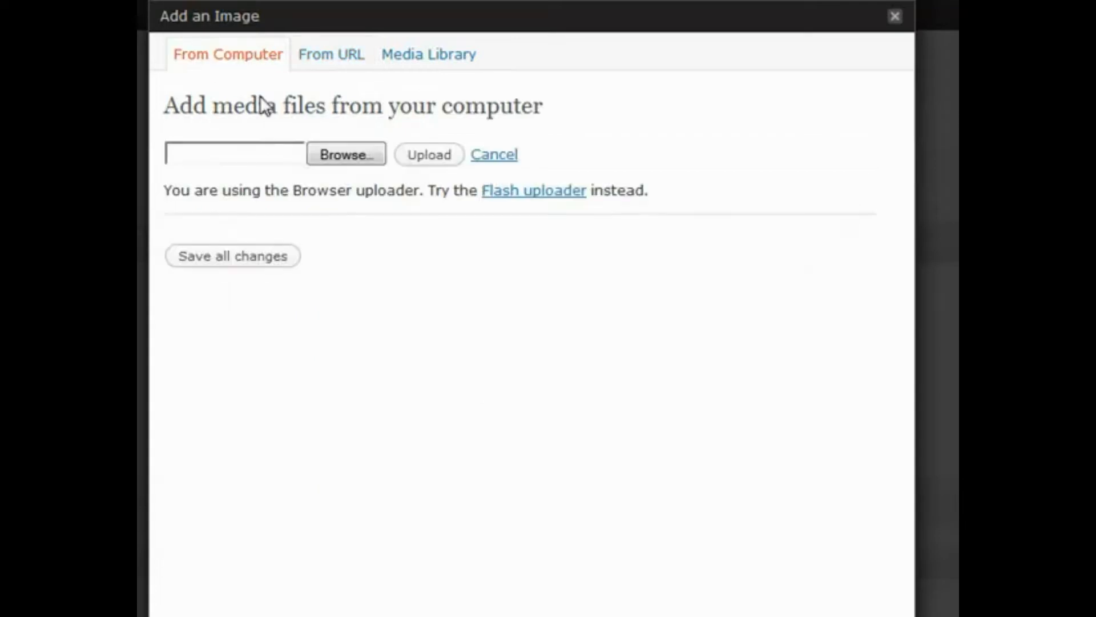
click(428, 59)
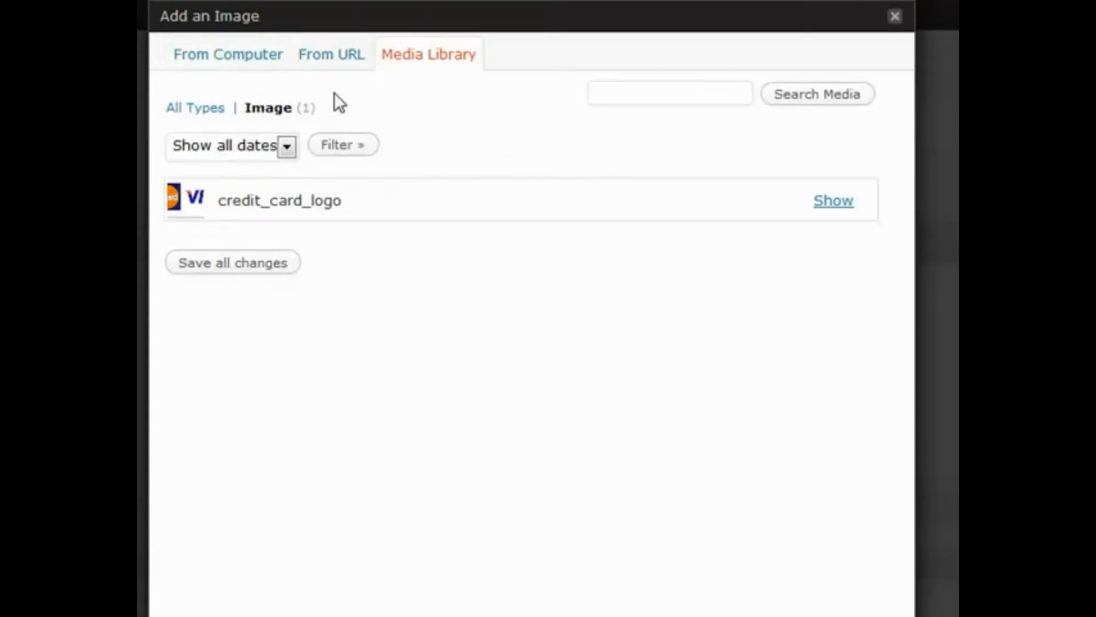
- Insert credit_card_logo from the media library into the post at Thumbnail size, linked to its file URL
click(836, 205)
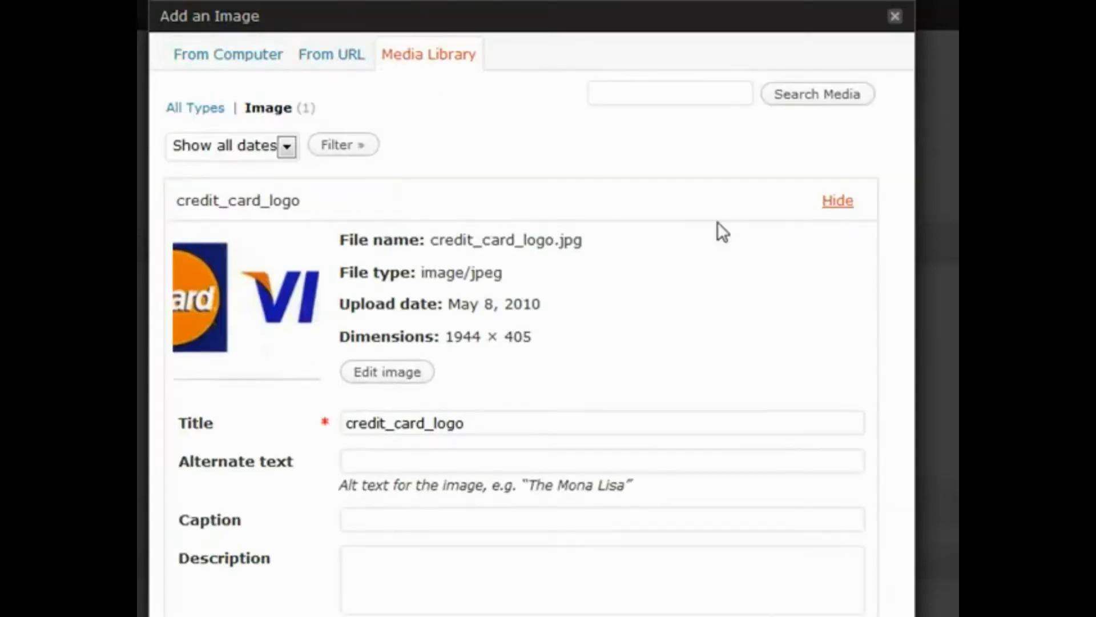
scroll(368, 357, down, 1)
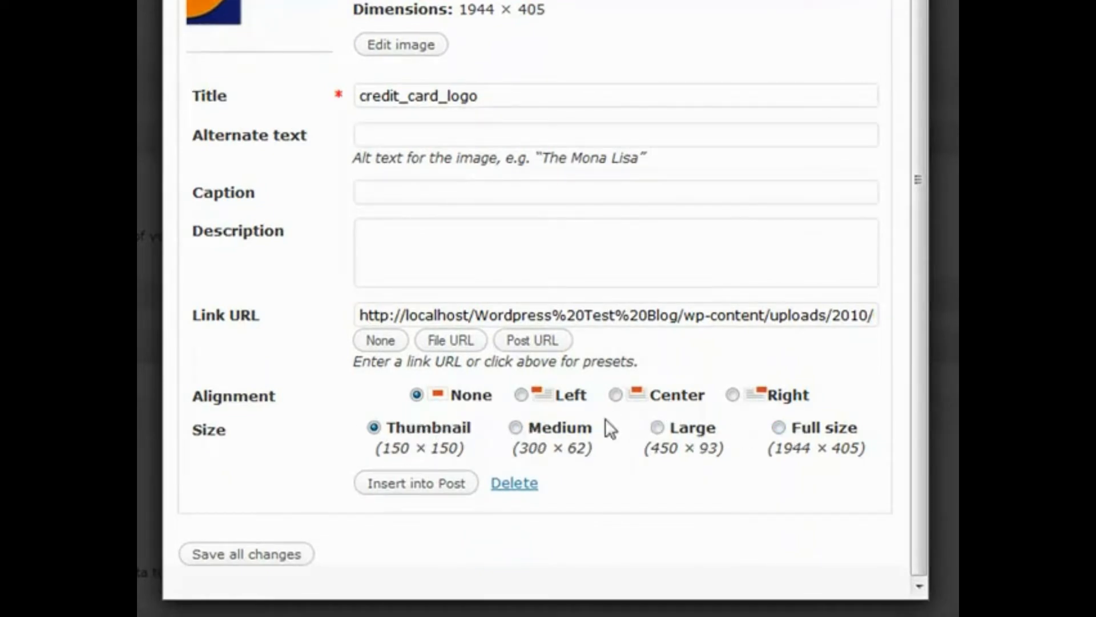
click(374, 428)
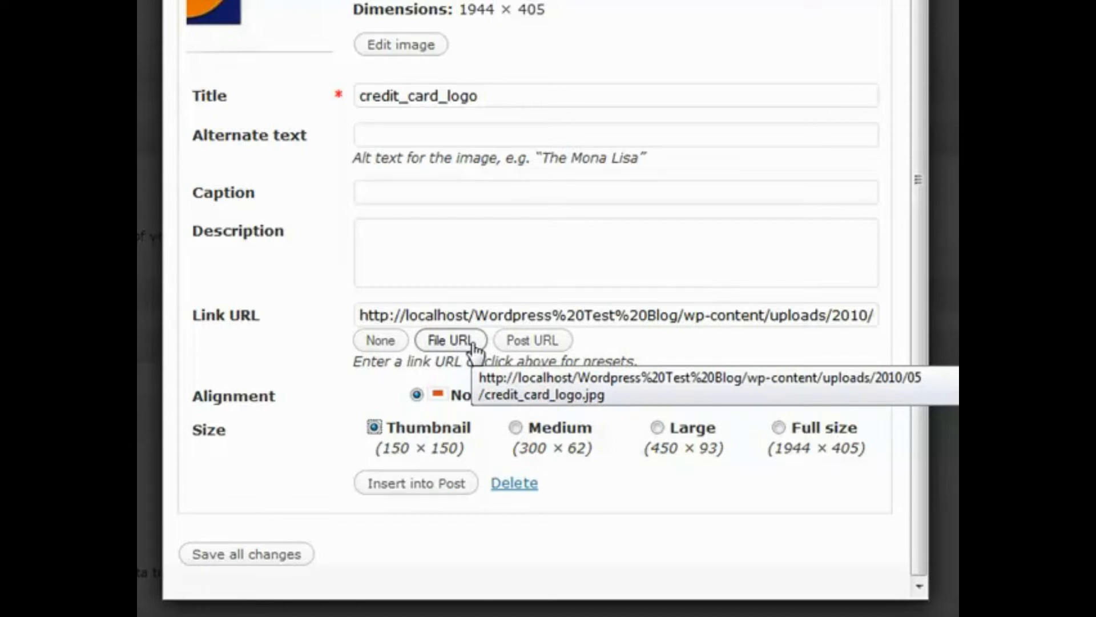
click(548, 342)
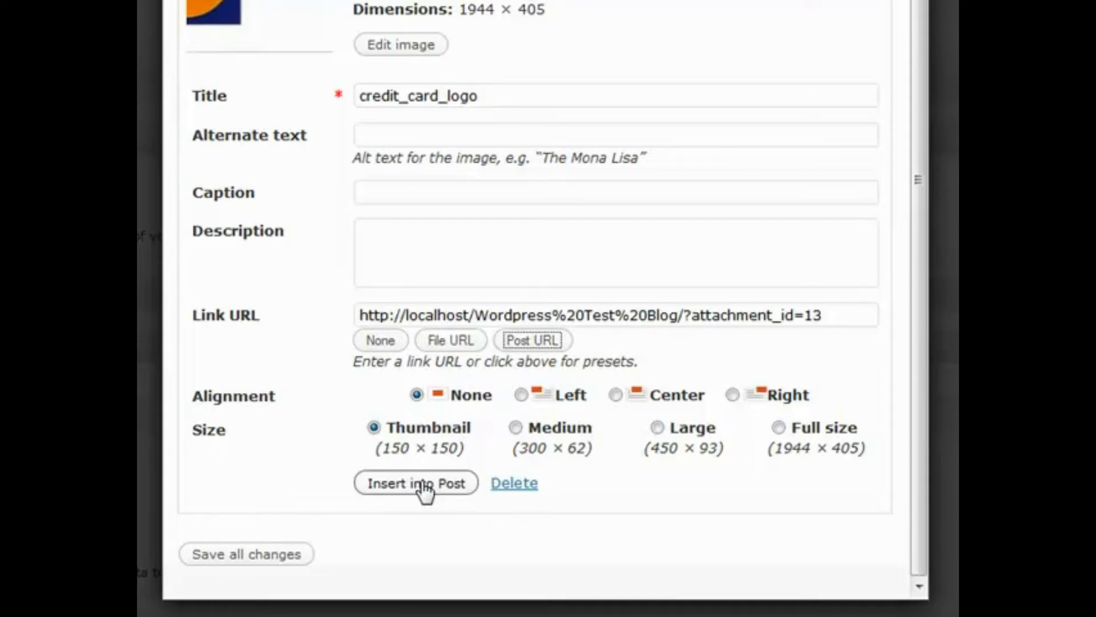
click(373, 427)
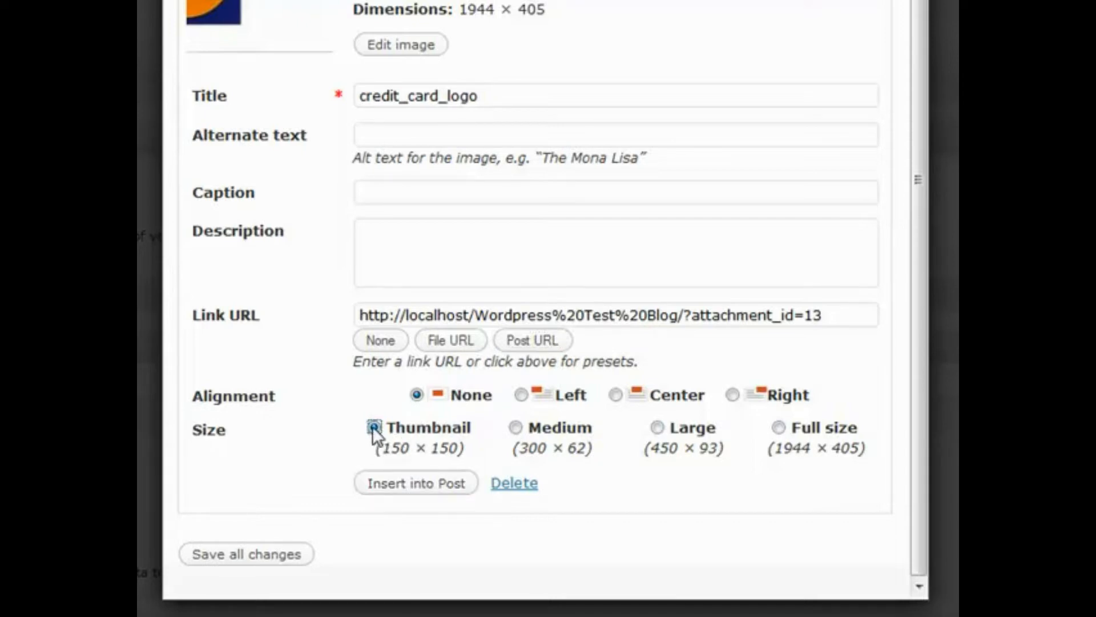
click(451, 339)
click(396, 488)
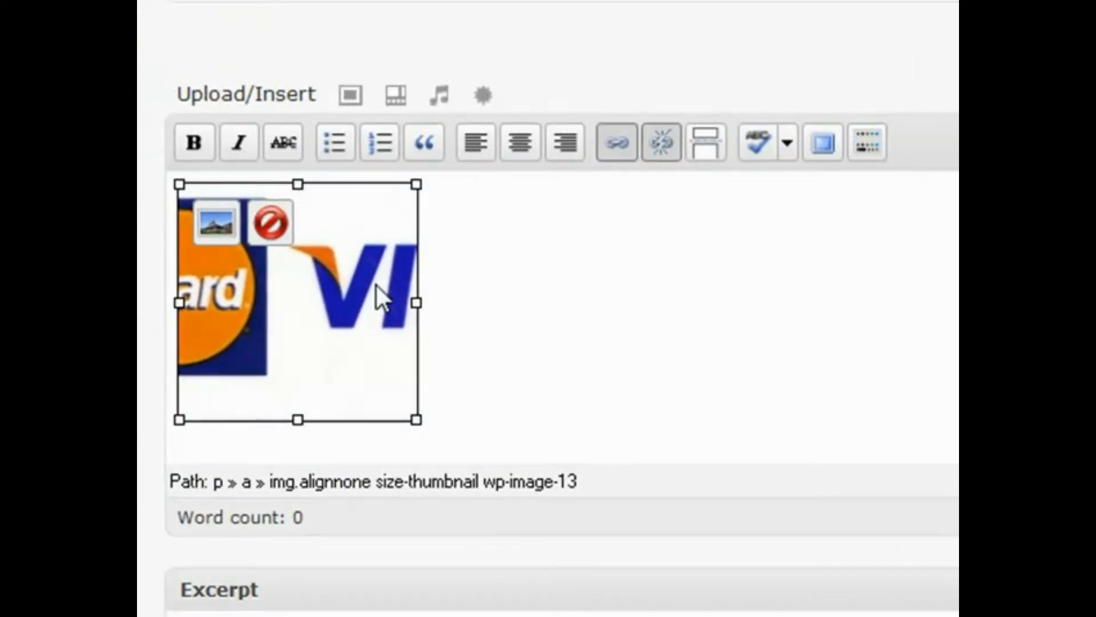
- Select the inserted logo image in the post to inspect its edit and delete controls, and deselect it
click(551, 299)
click(271, 283)
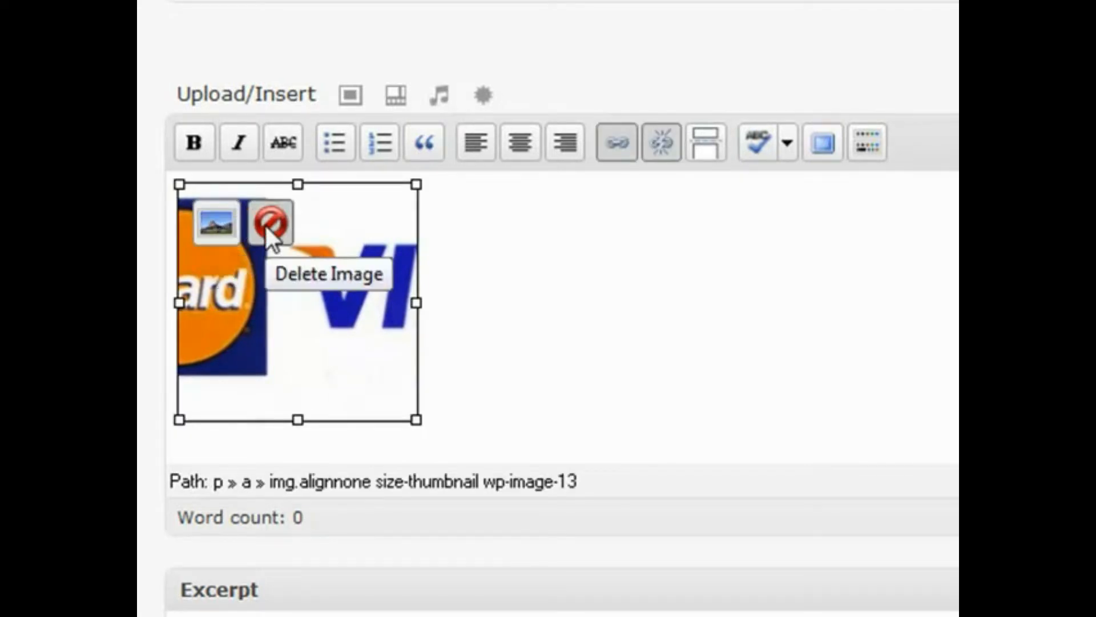
mouse_move(288, 306)
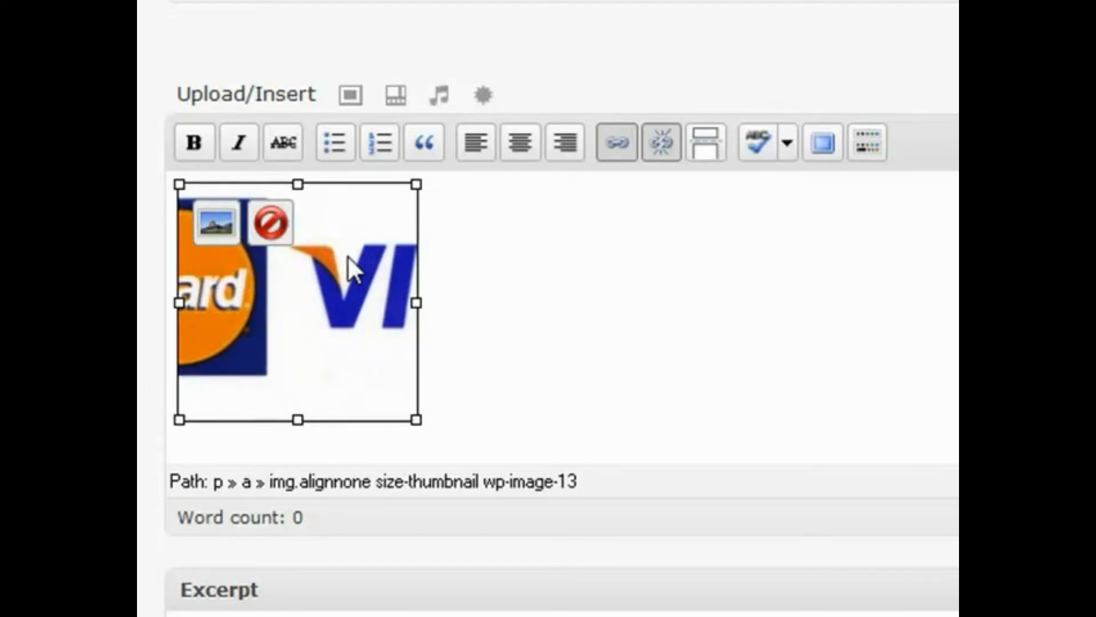
click(483, 240)
scroll(590, 449, up, 3)
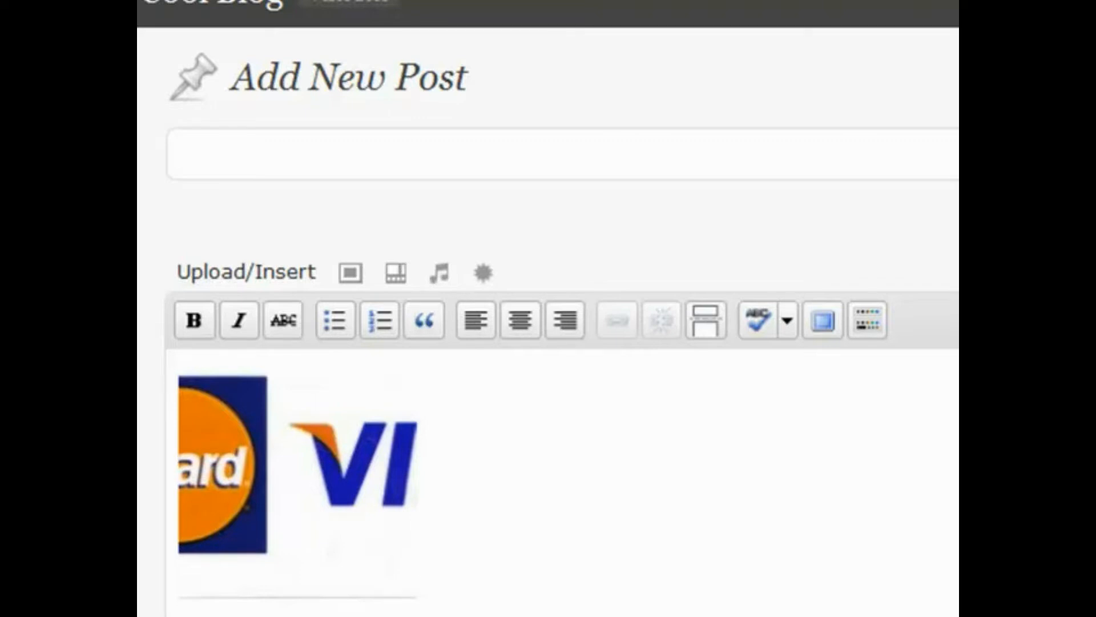
- Title a new post Sample Video, and look over the Muppets video and its sharing options on YouTube
key(Return)
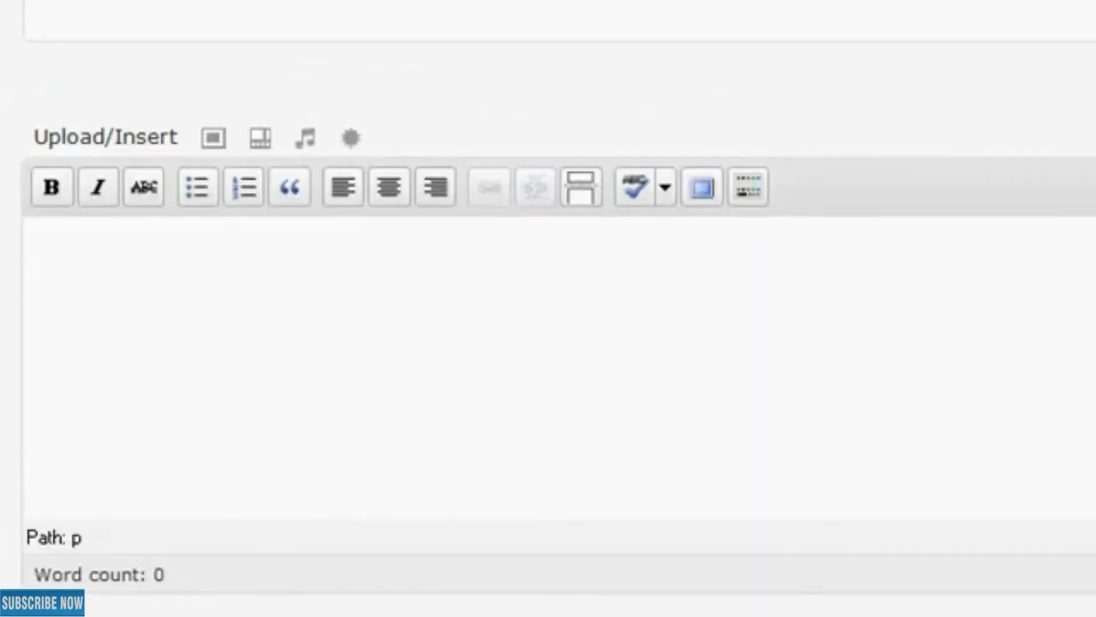
text(Sample Vide)
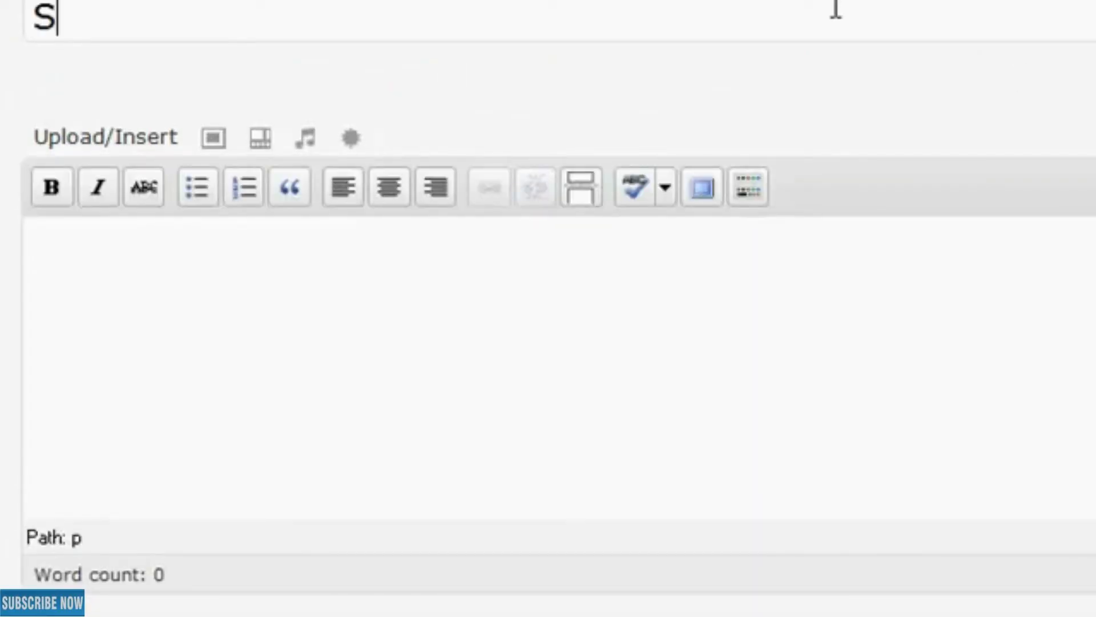
text(o)
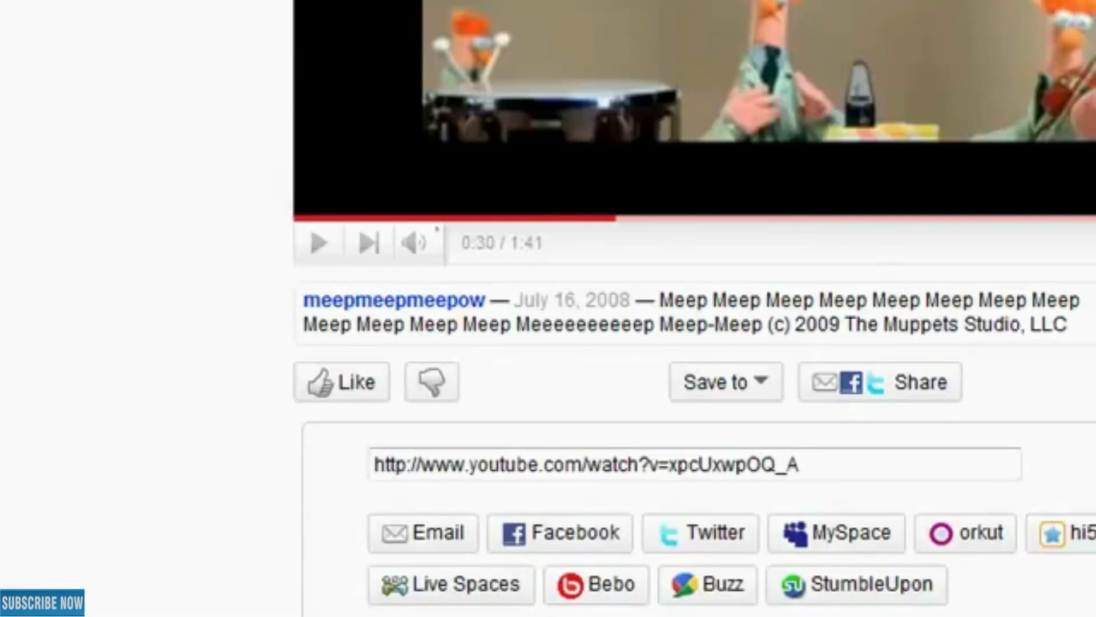
scroll(47, 322, up, 5)
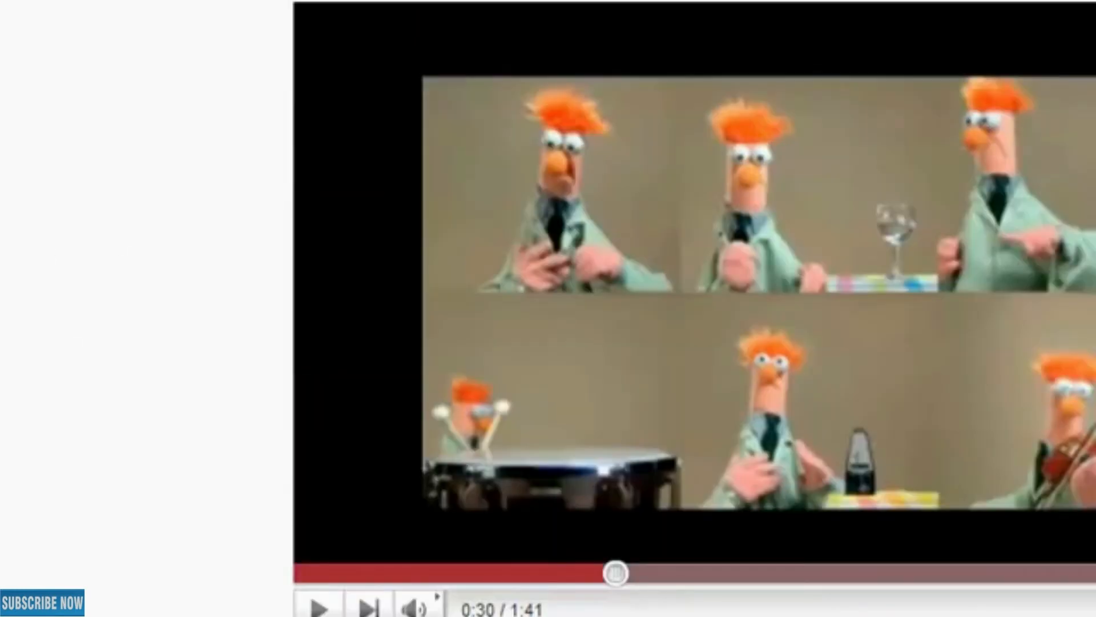
scroll(171, 347, down, 3)
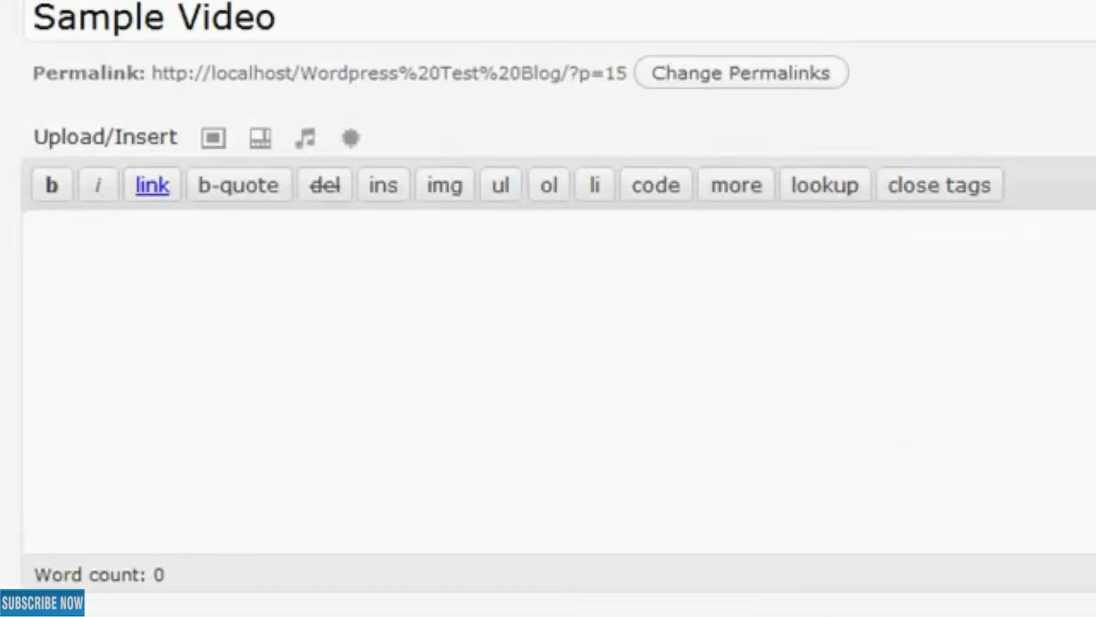
click(579, 322)
text(http://www.youtube.com/watch?v=xpcUxwpOQ_A)
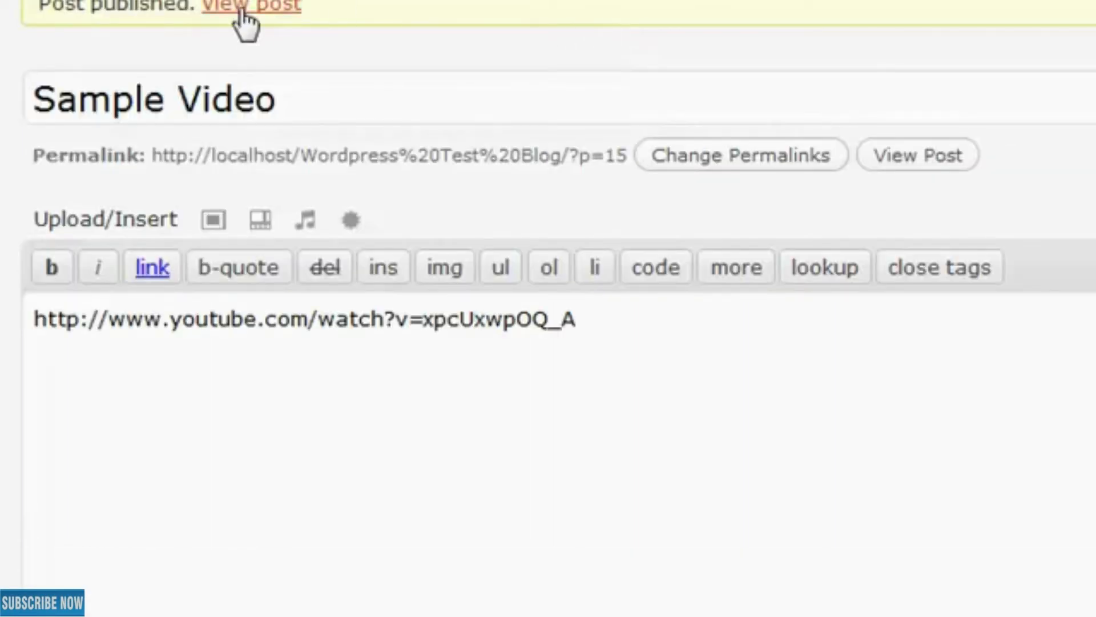
click(245, 22)
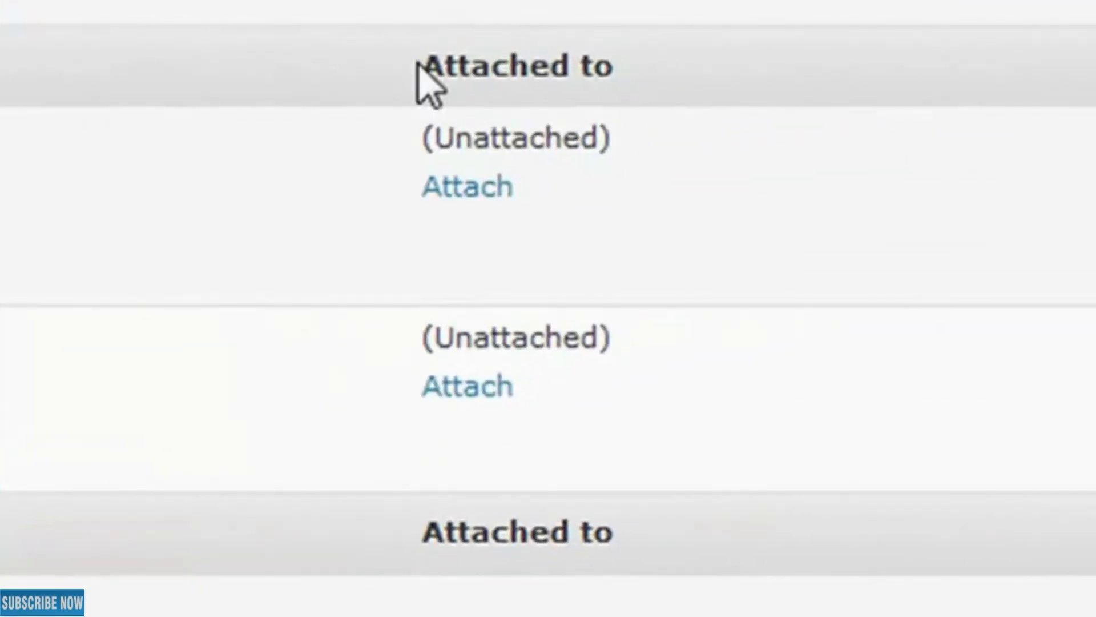
- Examine the Attached to column of the media library for items that are not attached to any post
drag(986, 38, 1095, 42)
click(732, 75)
drag(415, 124, 712, 162)
click(717, 166)
drag(716, 166, 328, 139)
click(327, 127)
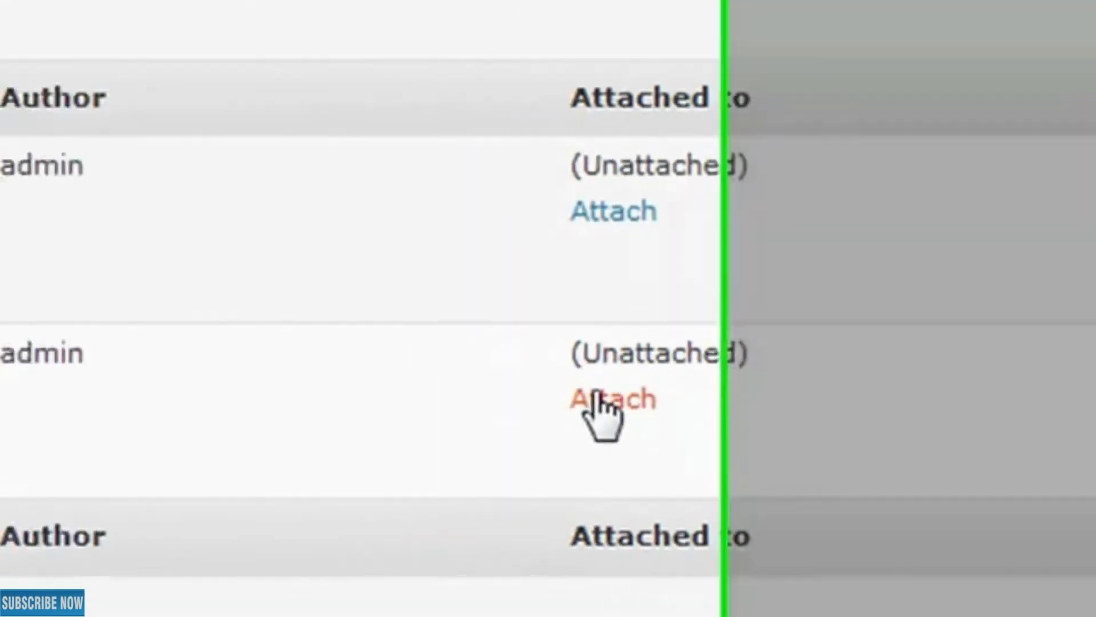
- Attach the credit_card_logo image to the Sample Video post, finding the post by searching for sample
click(449, 383)
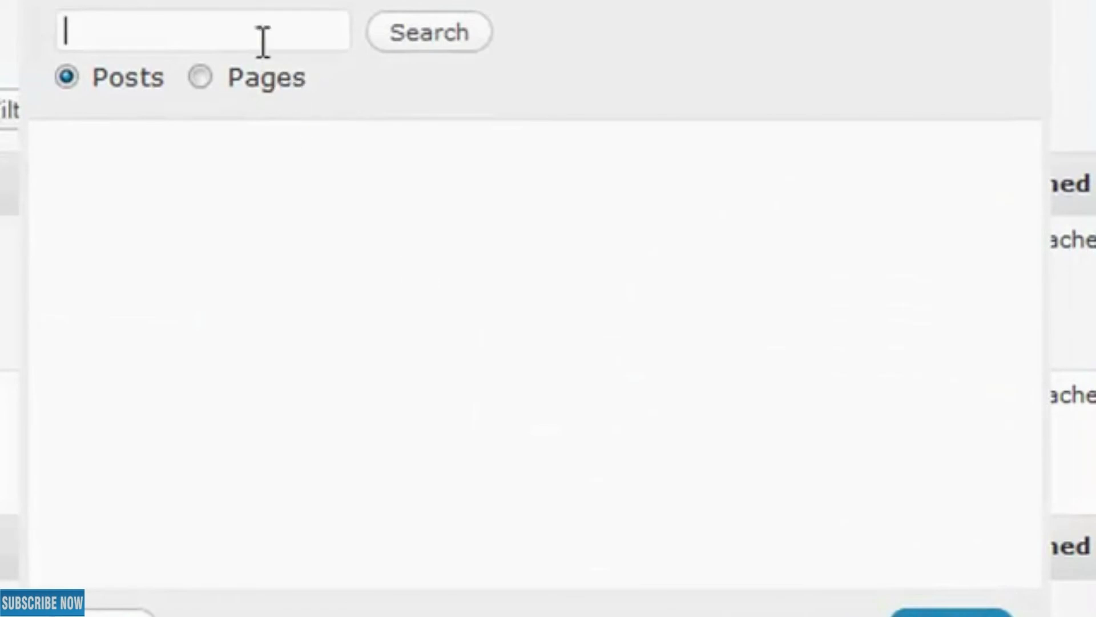
click(215, 34)
key(Down)
key(Down)
key(Return)
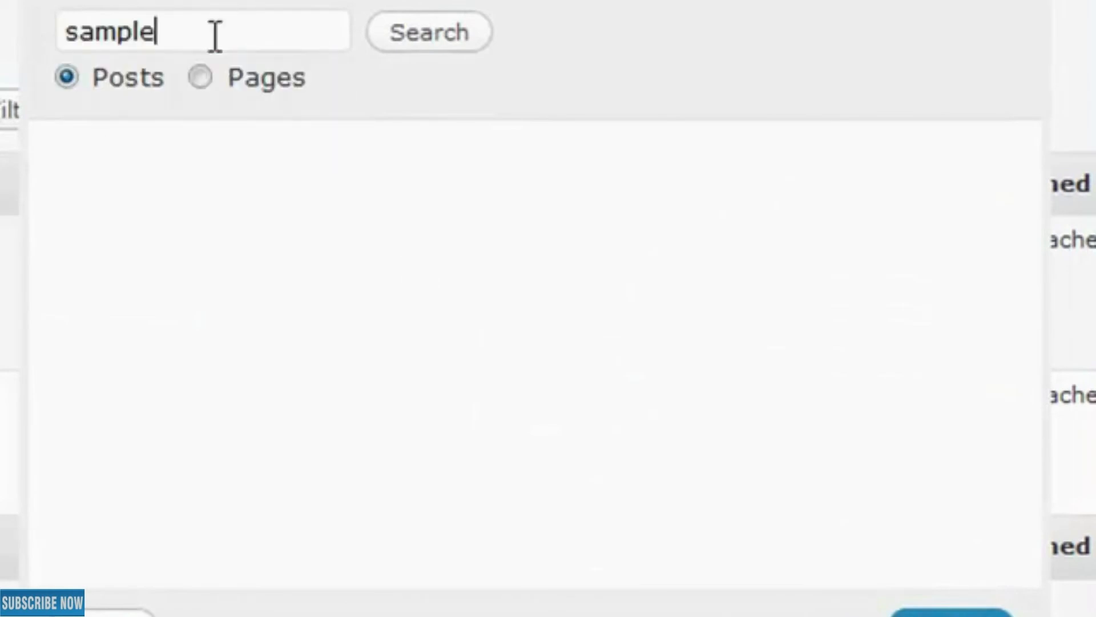
click(400, 35)
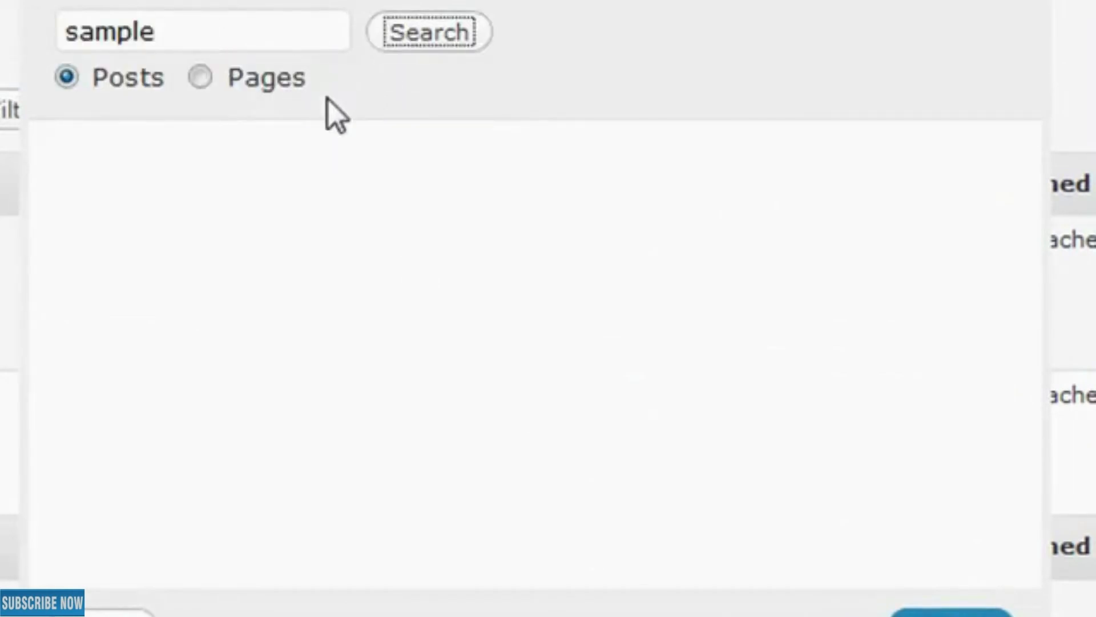
click(62, 225)
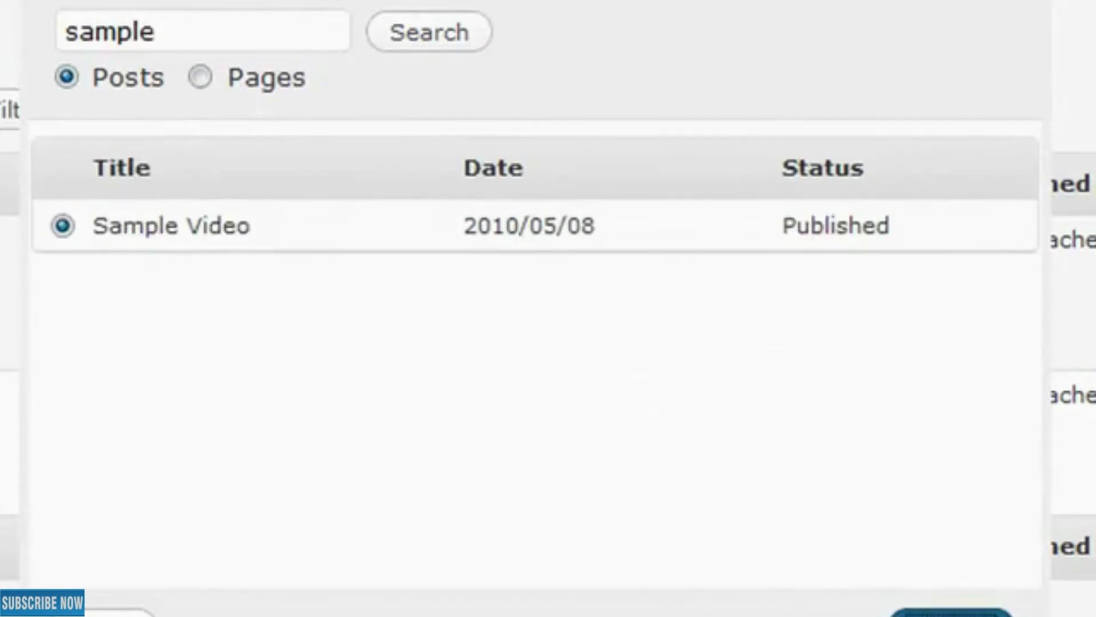
click(950, 613)
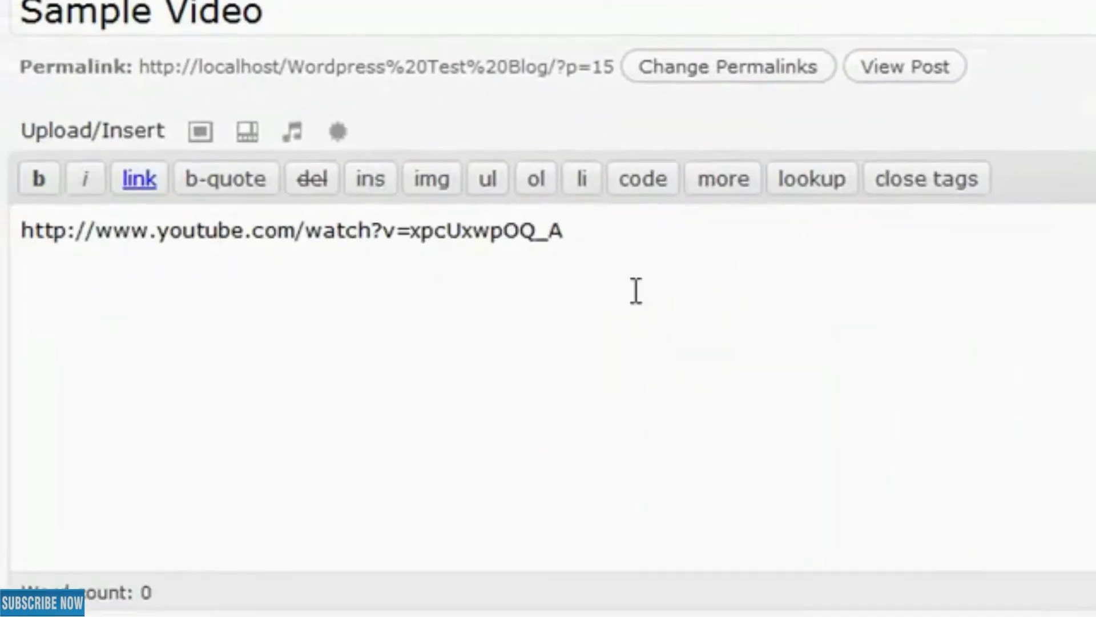
- Switch the Sample Video post to the visual editor and add the [gallery] shortcode below the YouTube link
click(1093, 134)
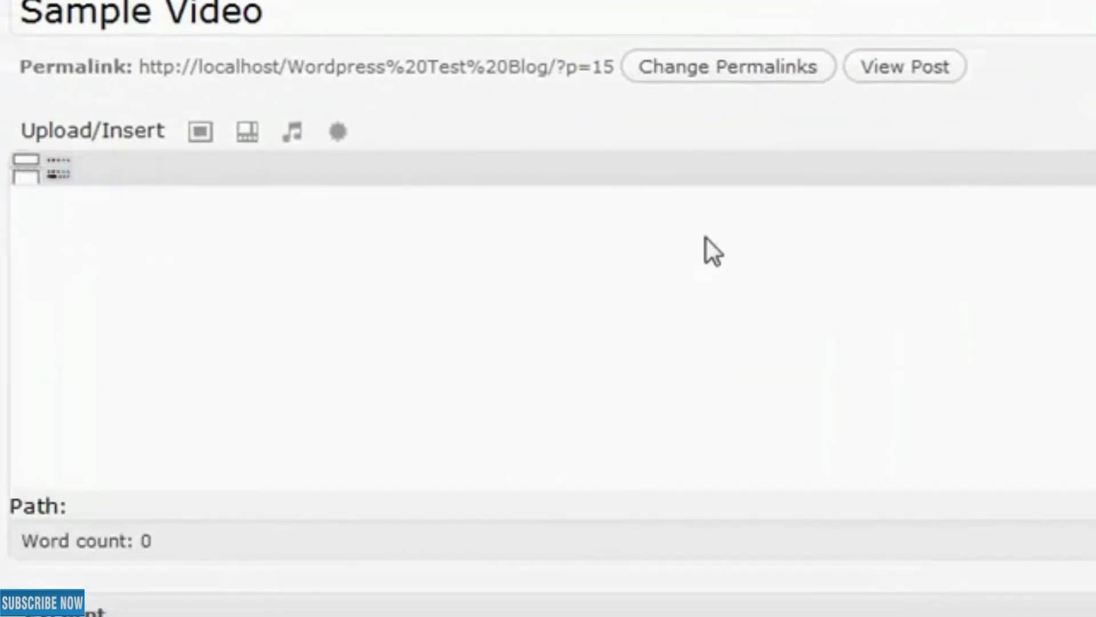
key(Return)
key(Return)
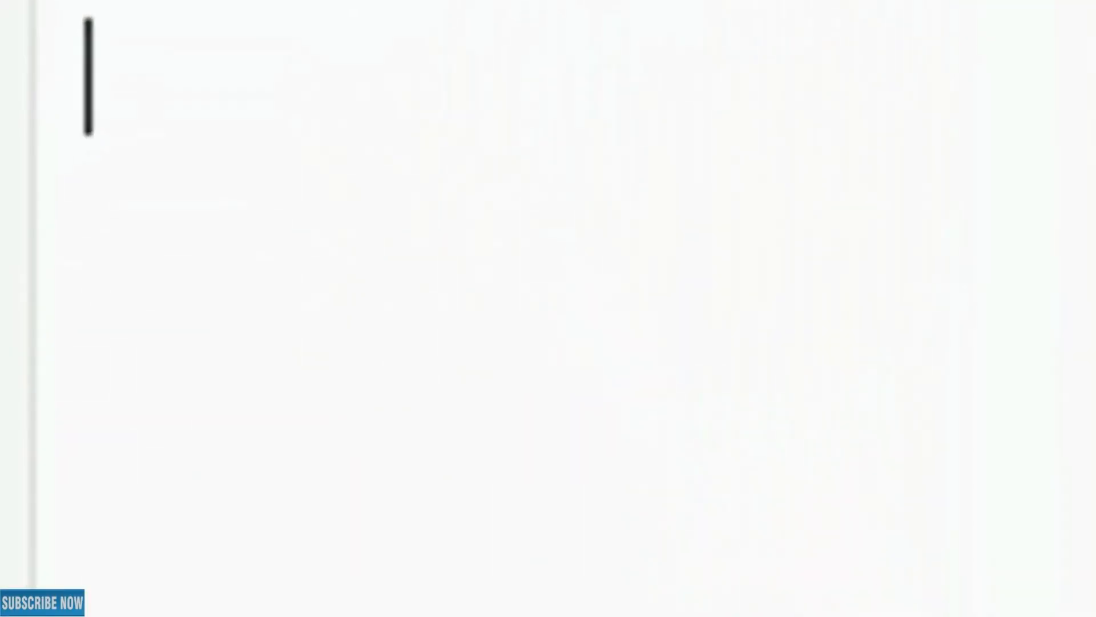
text([])
key(Left)
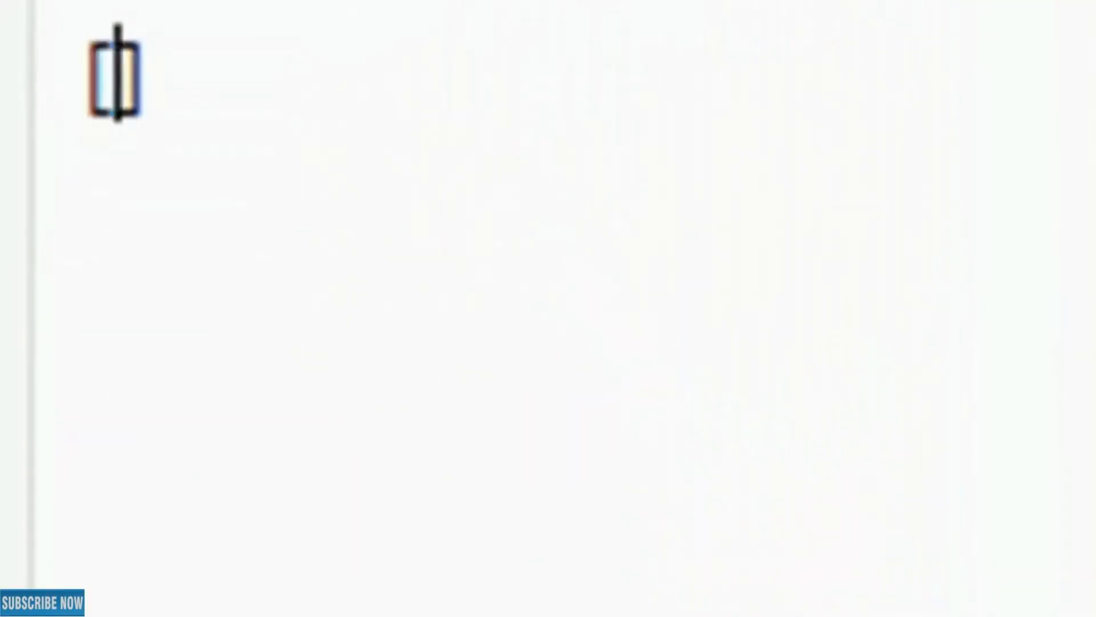
text(gallery)
key(Right)
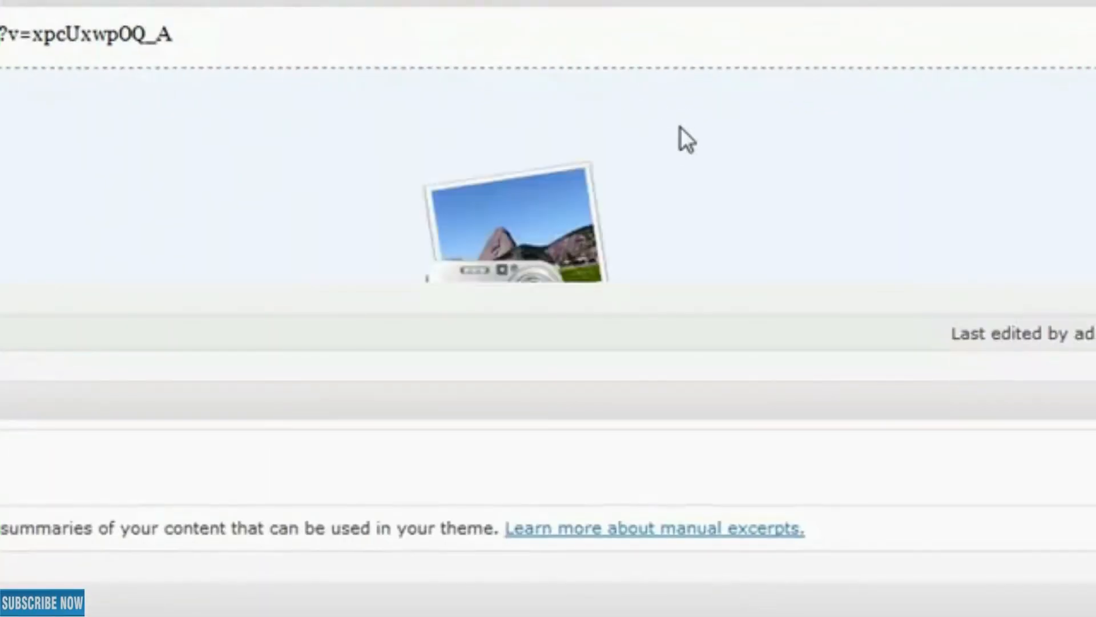
- Select the gallery placeholder in the post, open its gallery settings and inspect the details of the credit_card_logo image
click(681, 127)
scroll(681, 127, down, 2)
scroll(629, 137, up, 2)
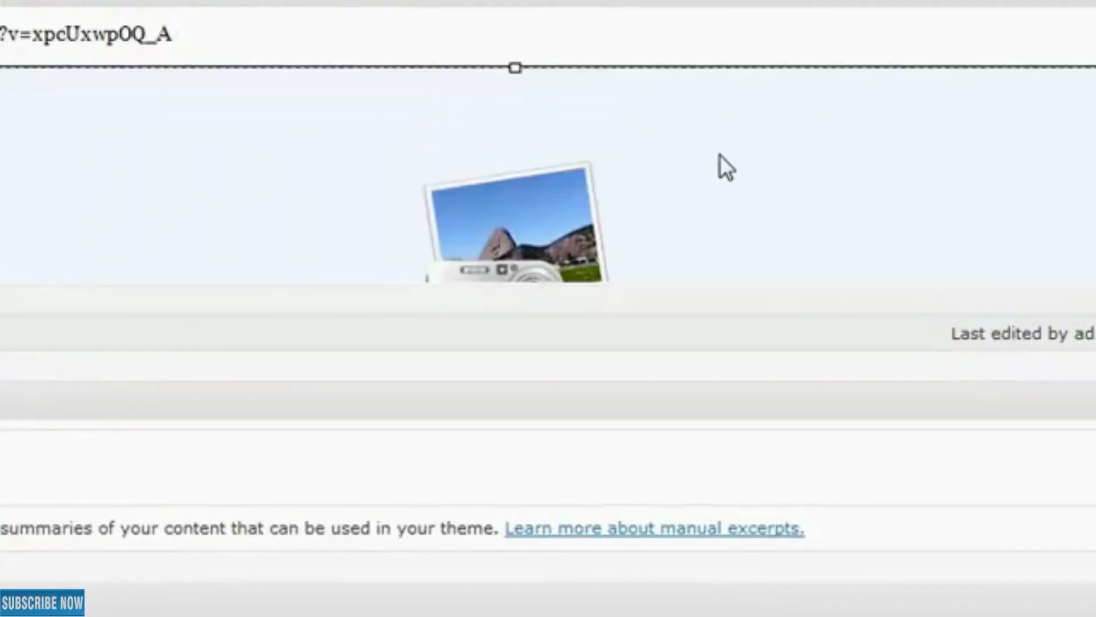
scroll(477, 123, down, 3)
scroll(170, 166, up, 3)
click(3, 95)
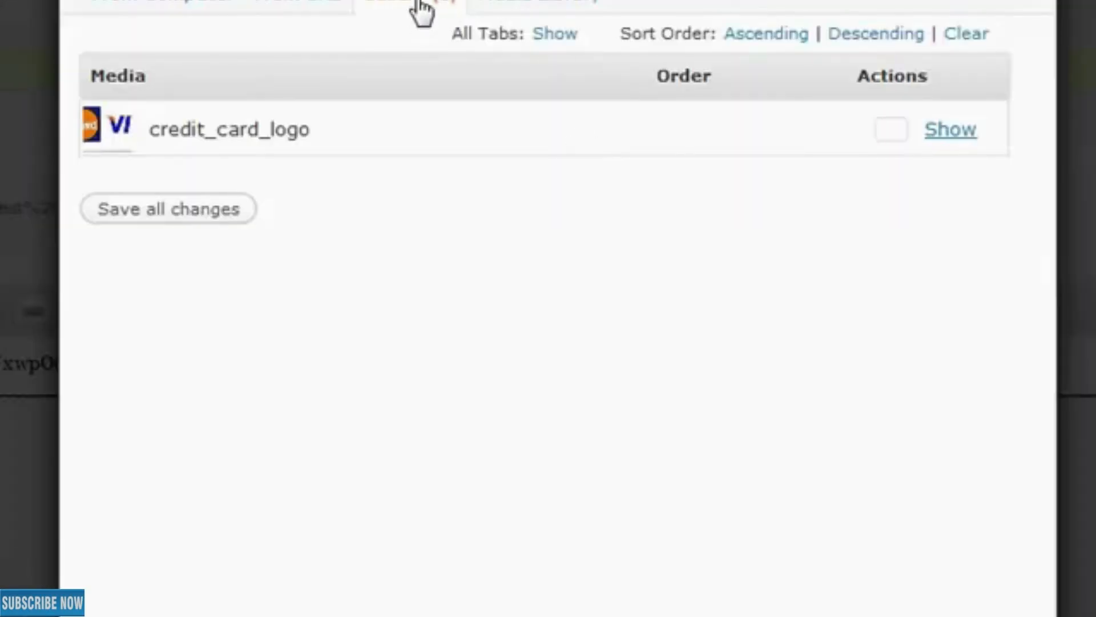
click(939, 132)
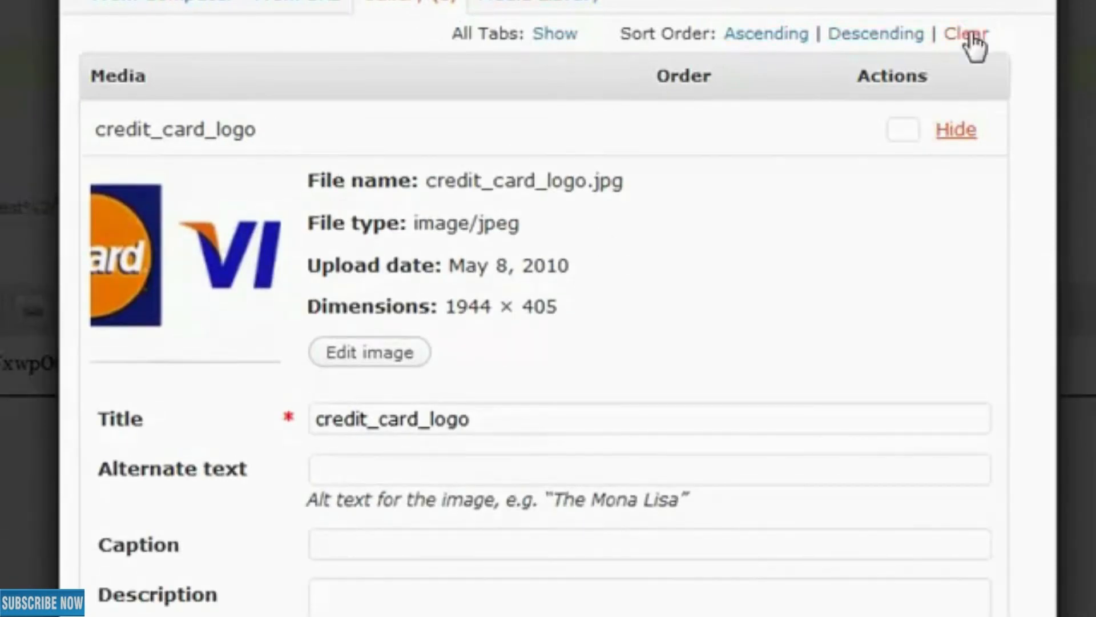
click(953, 140)
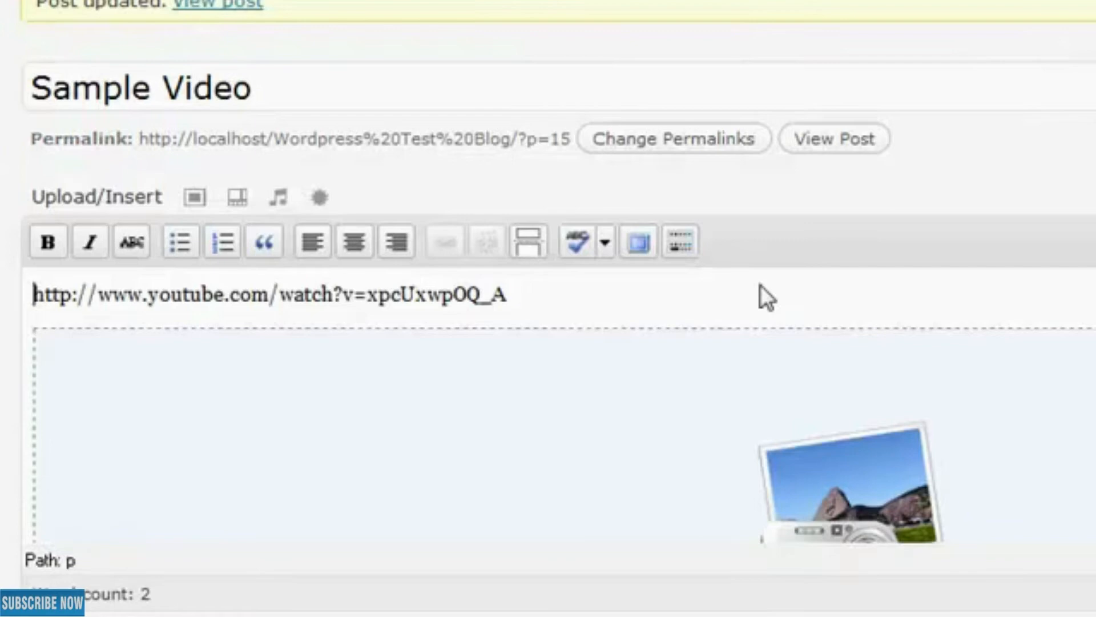
- Insert the sentence "This is bold text." above the YouTube link, separated from it by a blank line
key(Return)
key(Return)
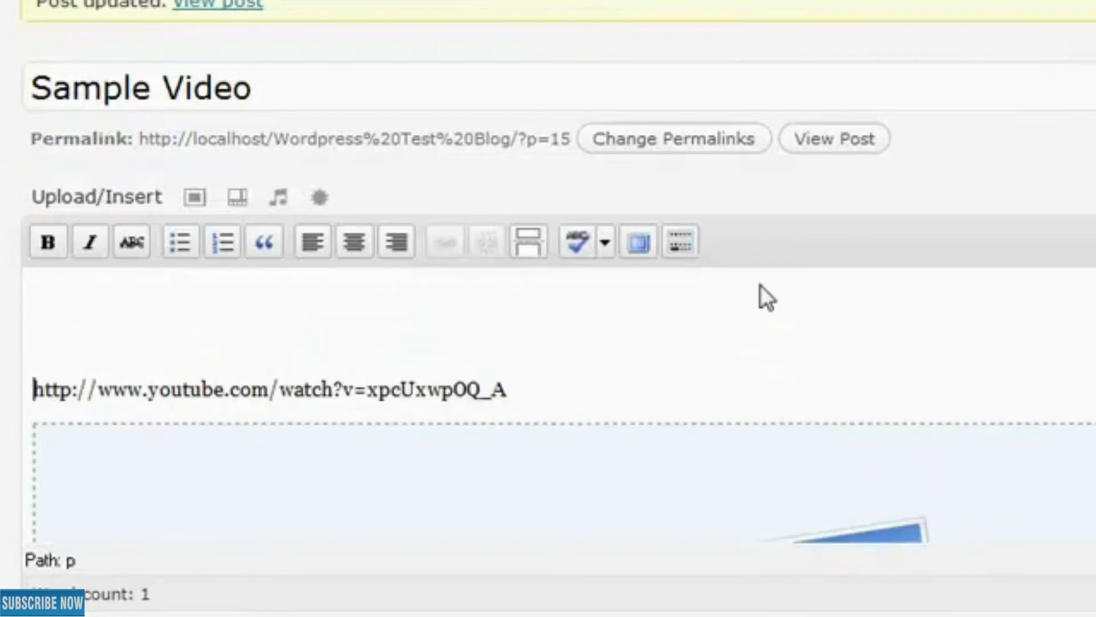
key(Up)
key(Up)
text(This )
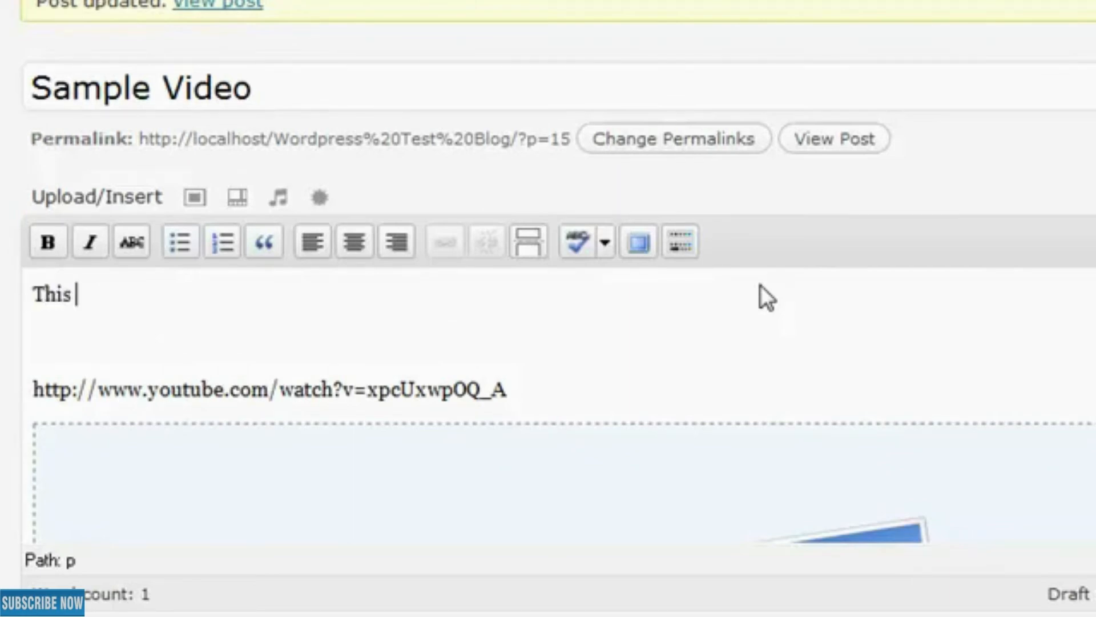
text(is bold text.)
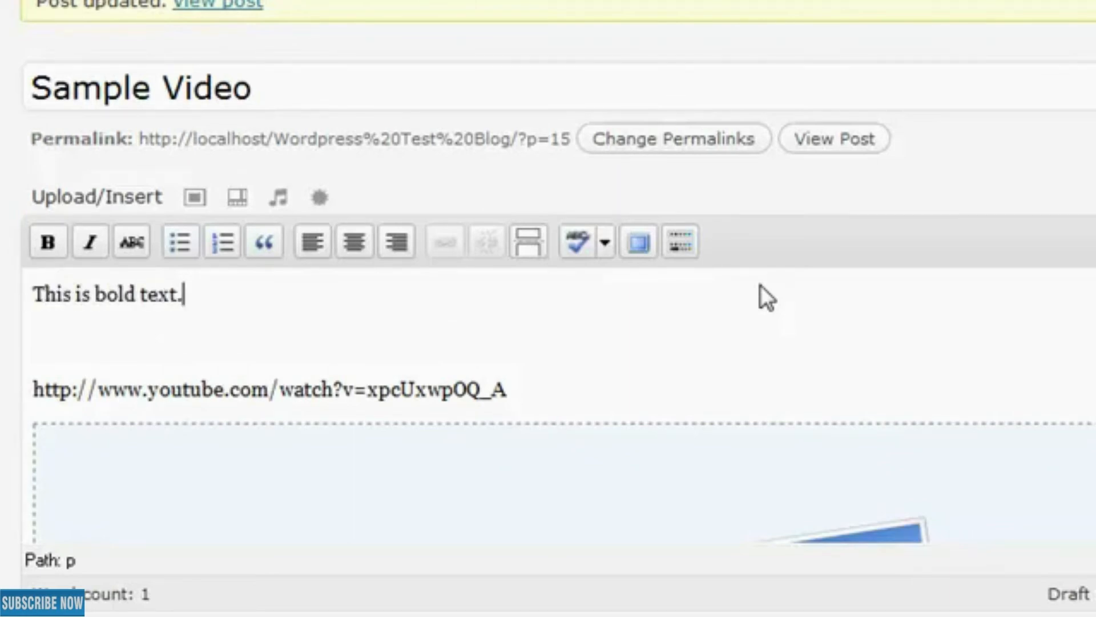
- Make the sentence "This is bold text." bold
key(shift+Home)
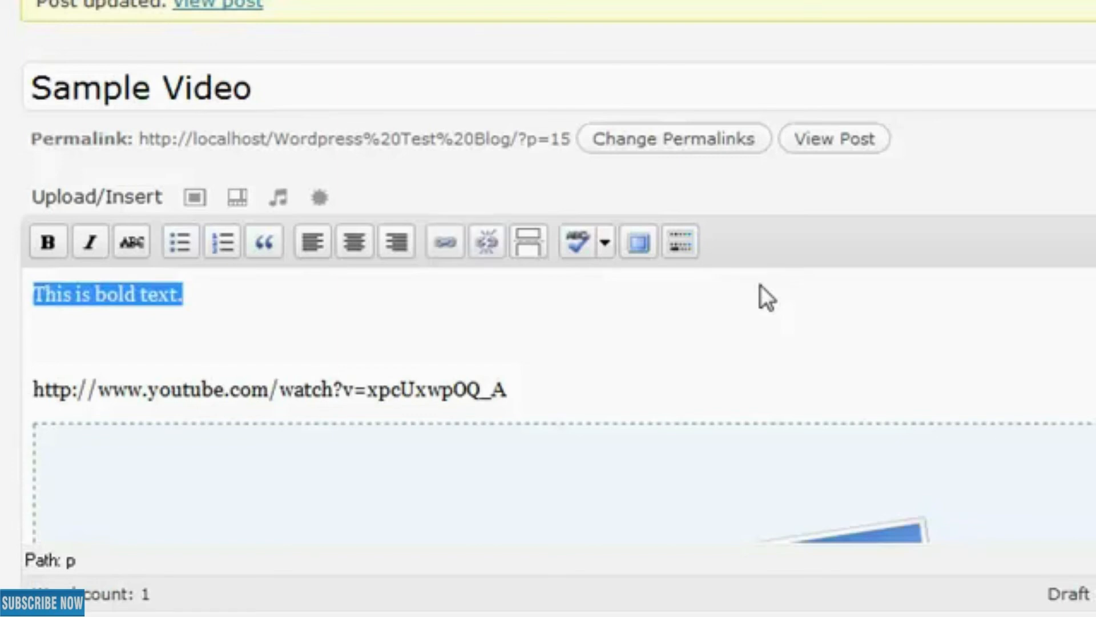
key(ctrl+b)
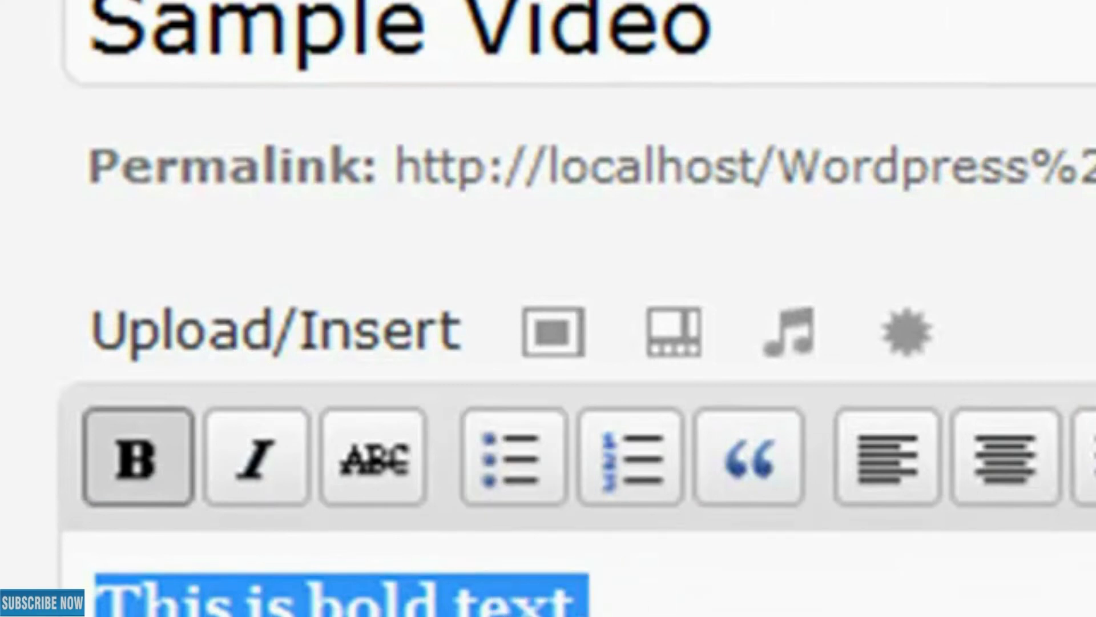
click(596, 599)
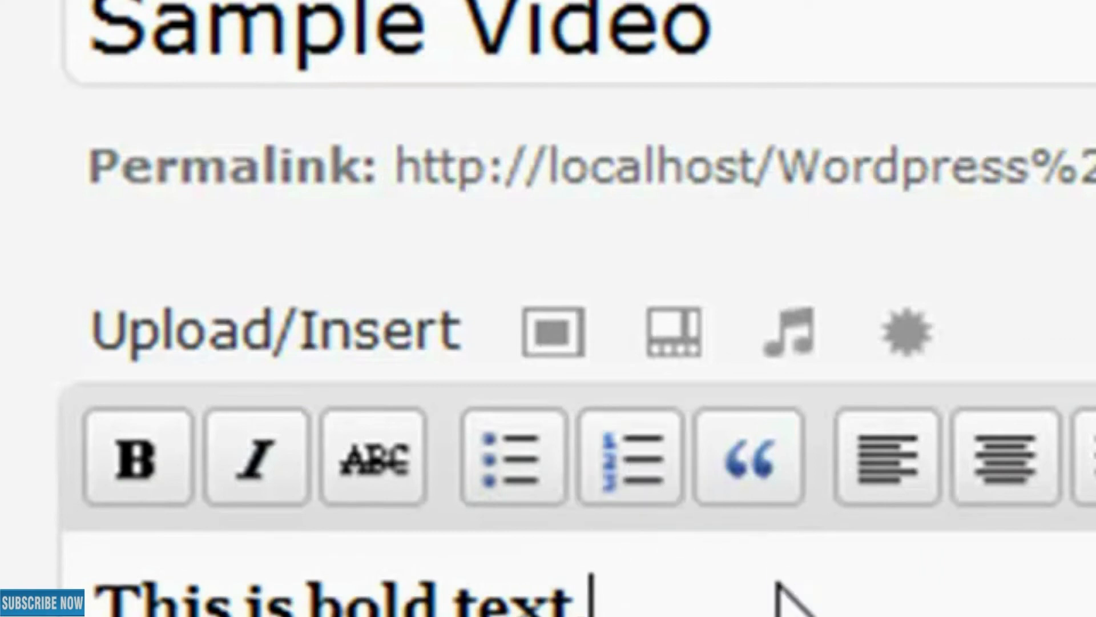
- Remove the bold formatting from the sentence "This is bold text." and leave it deselected
key(shift+Home)
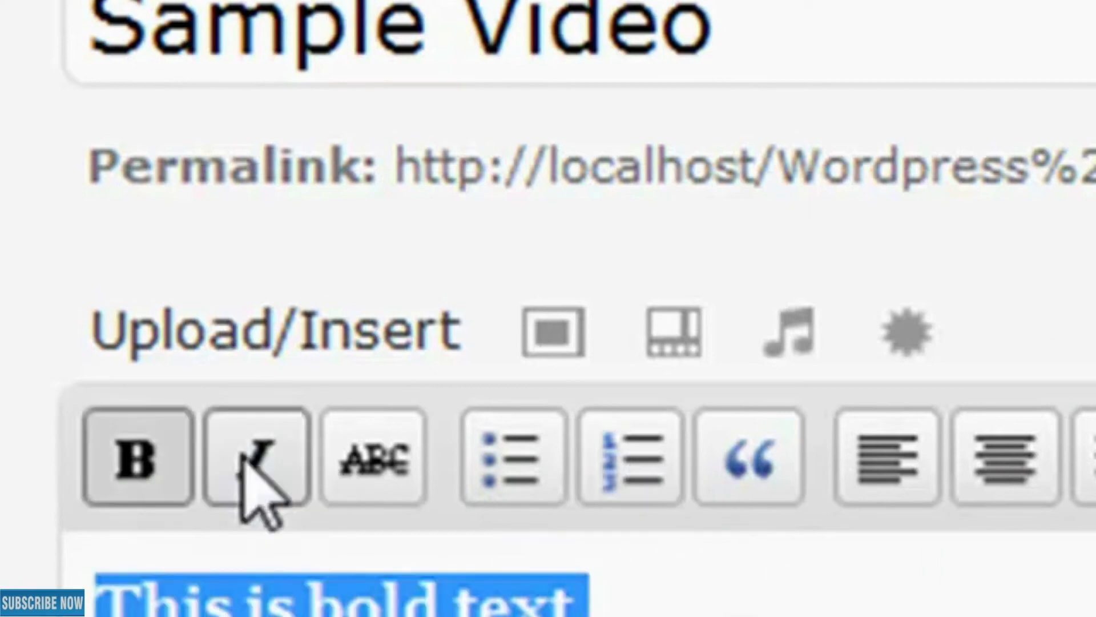
click(118, 467)
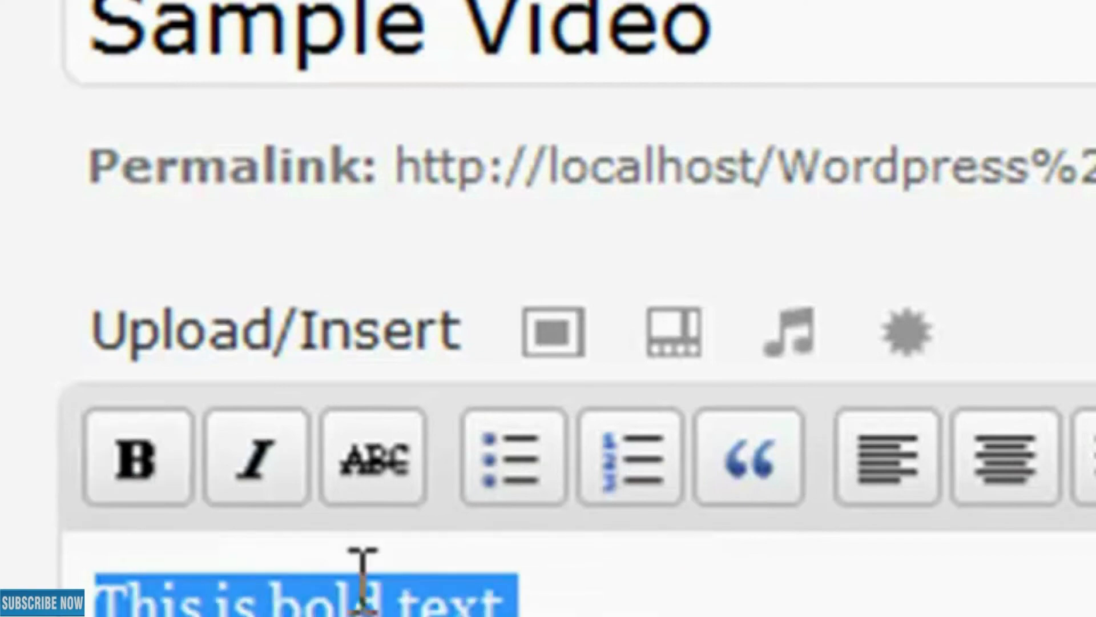
click(713, 608)
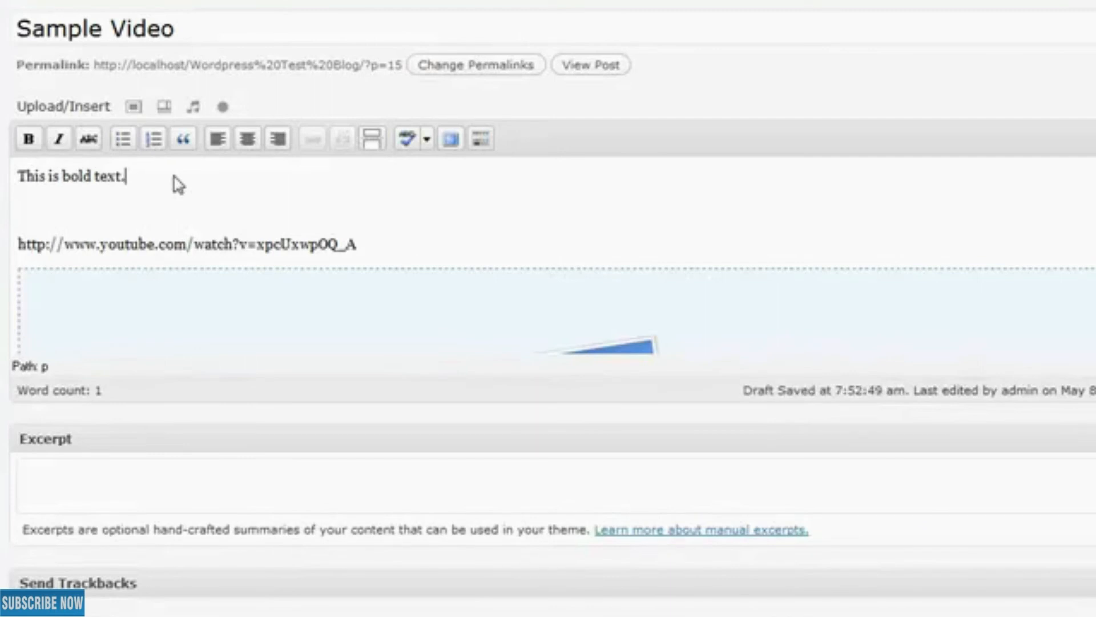
drag(174, 175, 16, 177)
click(191, 190)
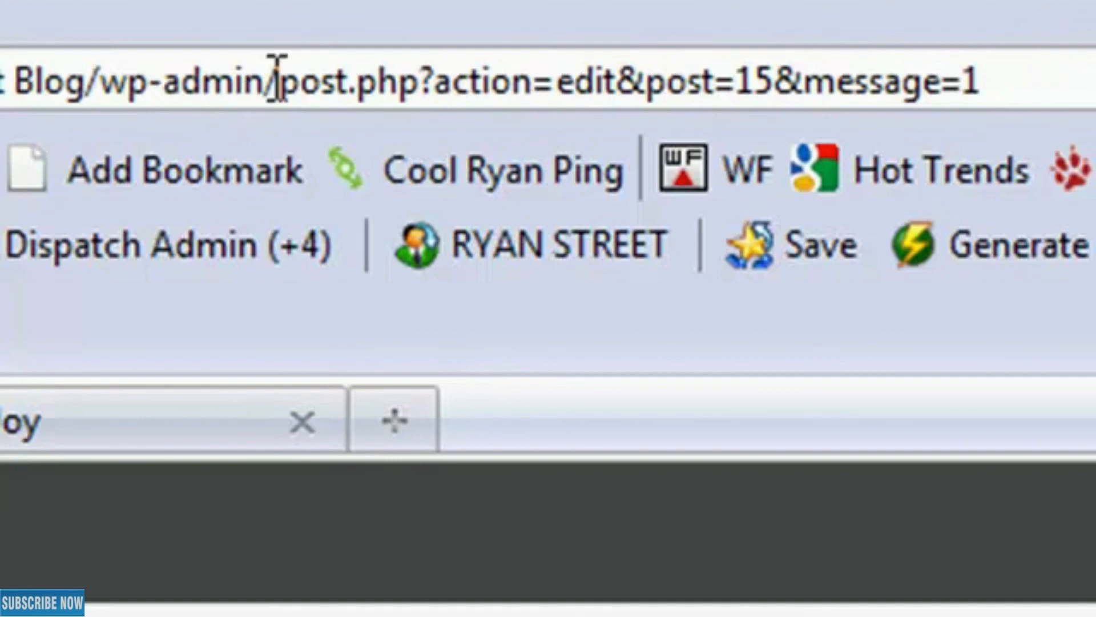
- Open the hidden all-settings page by replacing the address after wp-admin with /options.php
drag(265, 80, 981, 80)
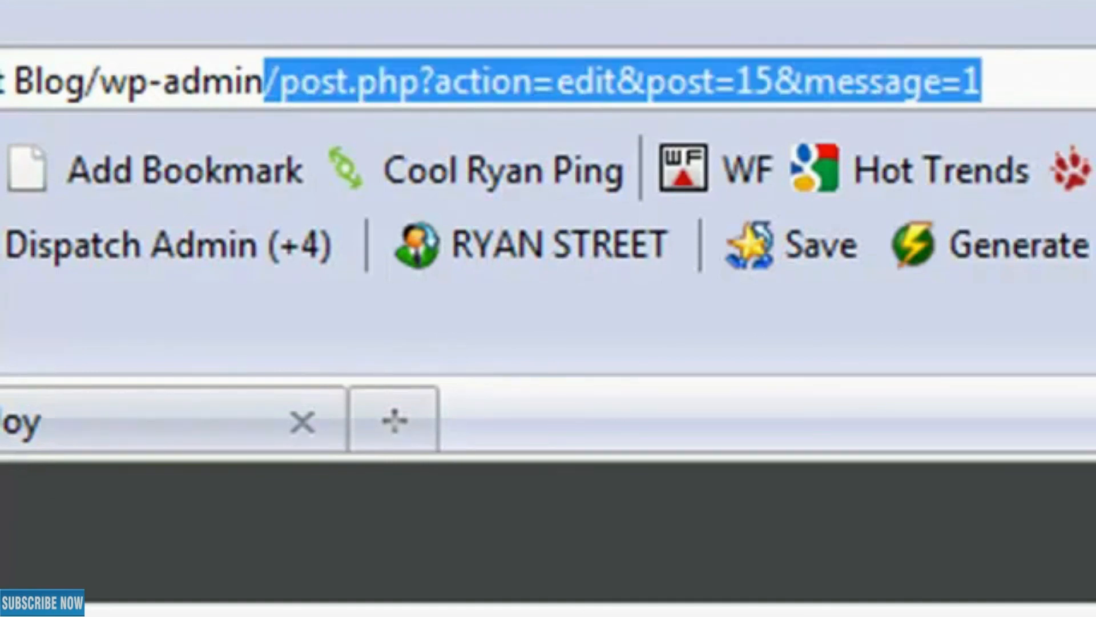
text(/options.php)
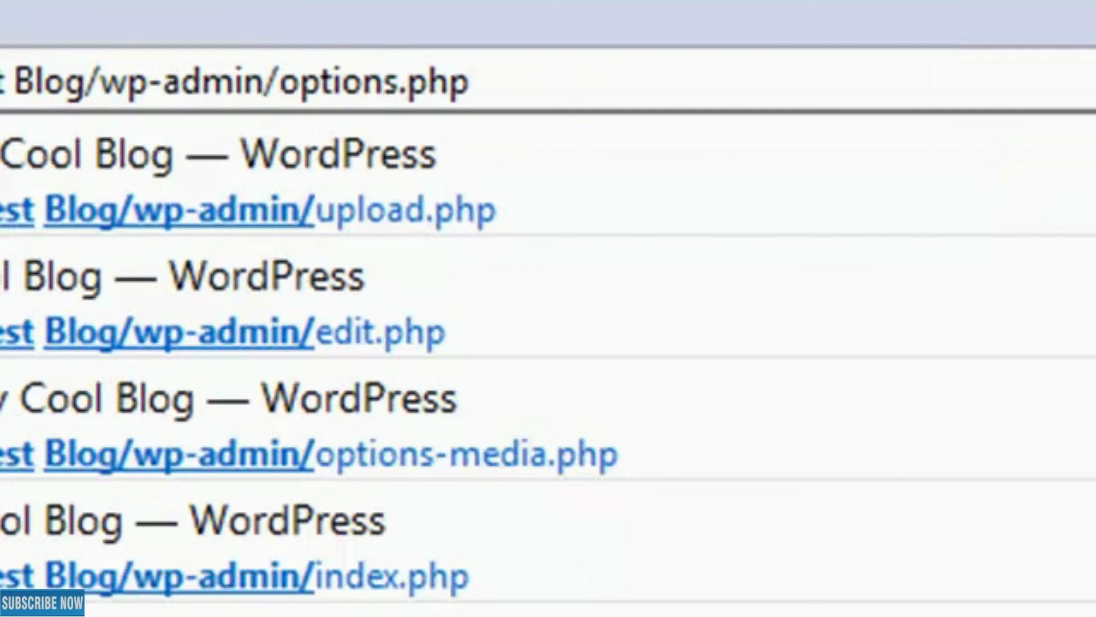
key(Return)
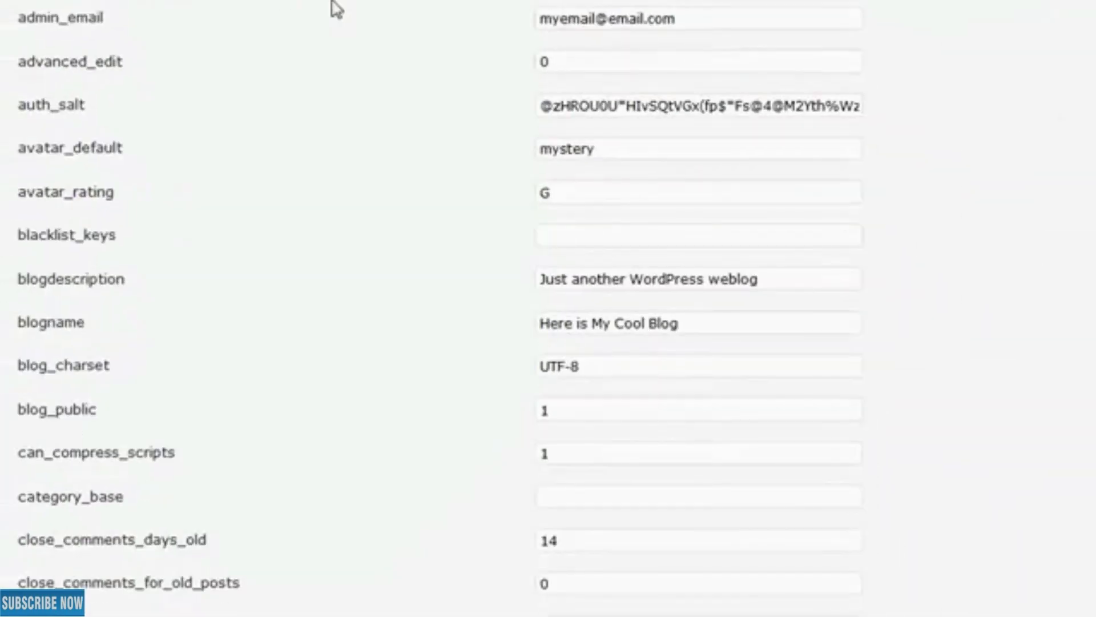
- Look through the full list of WordPress options, from admin_email down to the transient entries, and return to the admin_email field
scroll(225, 5, down, 3)
scroll(225, 5, down, 10)
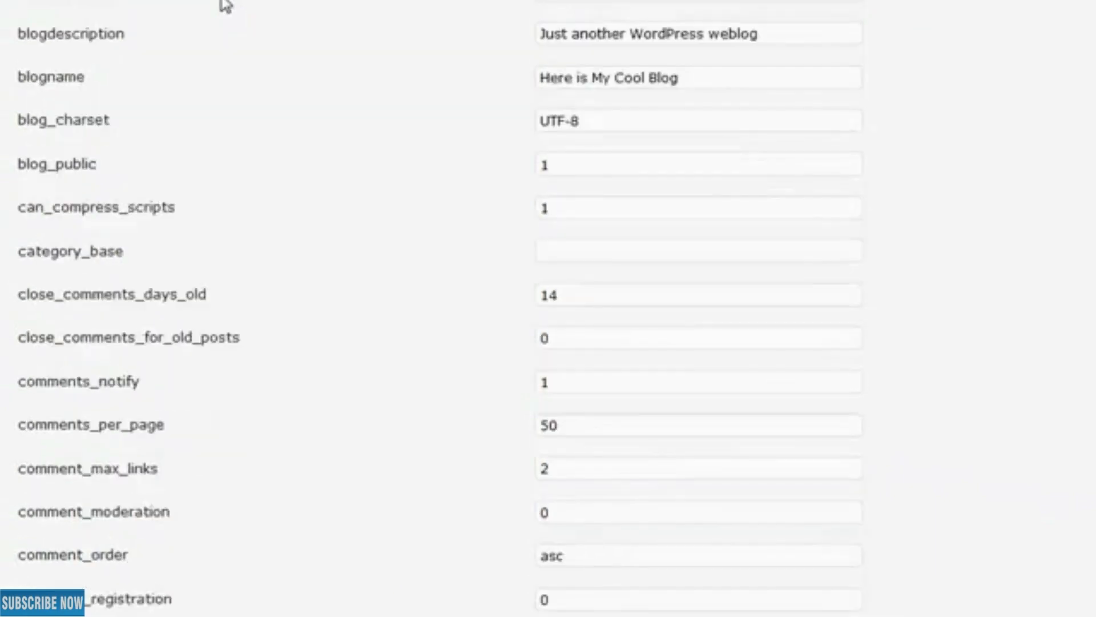
scroll(225, 4, down, 15)
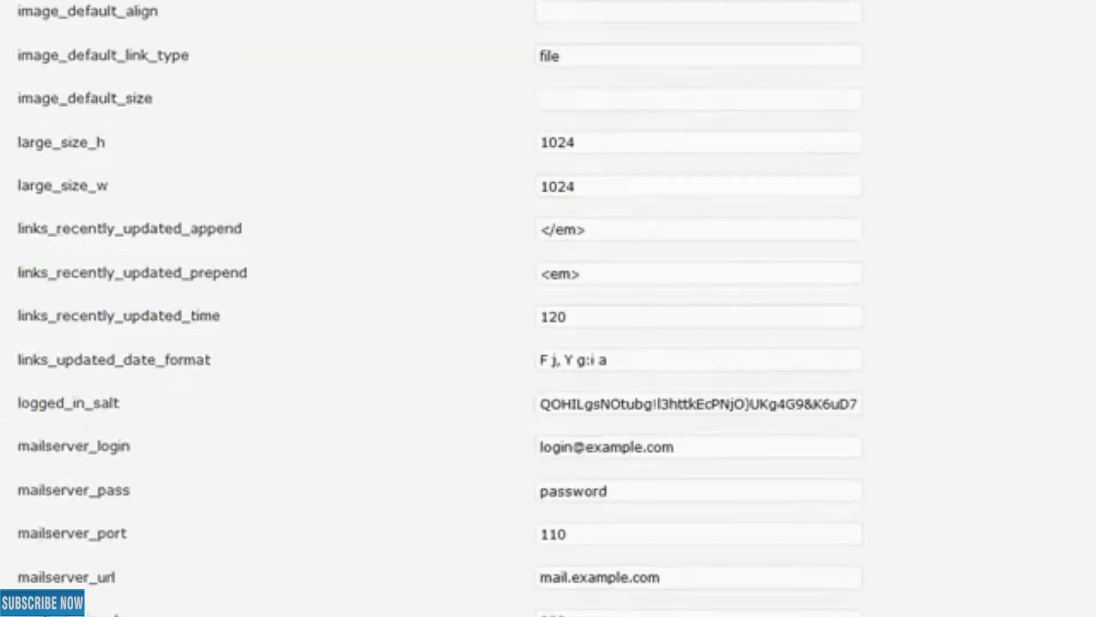
scroll(225, 5, up, 4)
scroll(225, 4, down, 18)
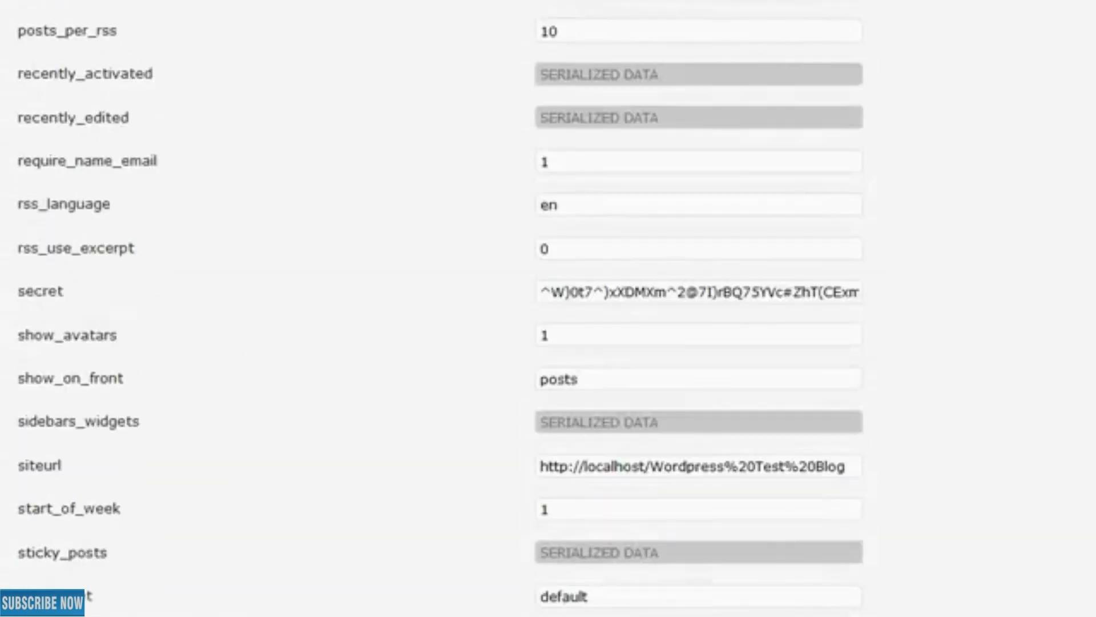
scroll(233, 176, down, 13)
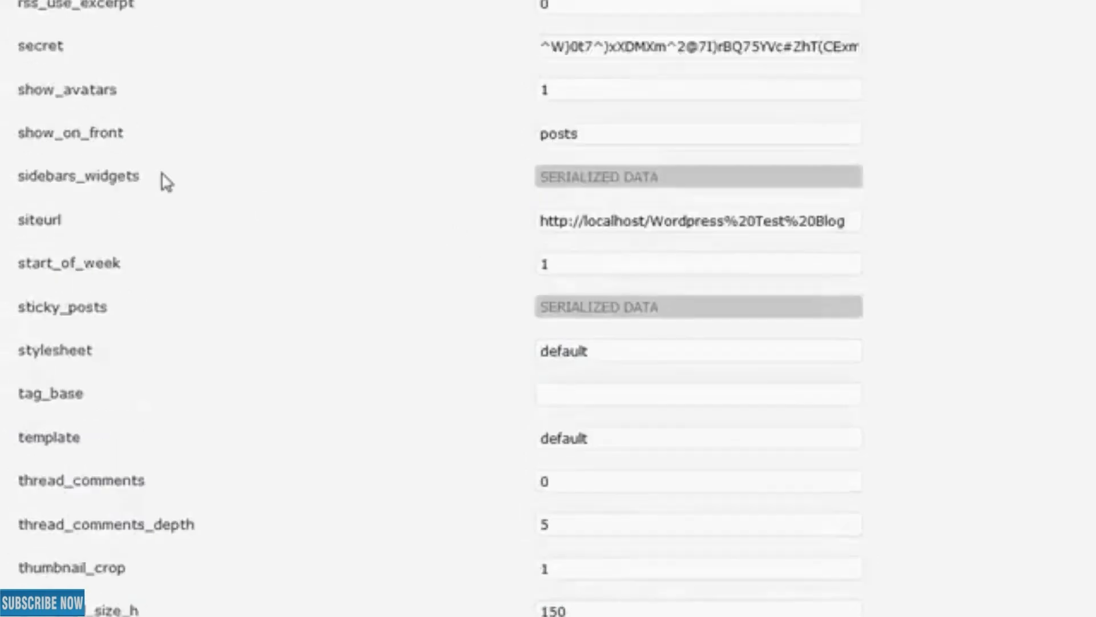
scroll(165, 182, down, 20)
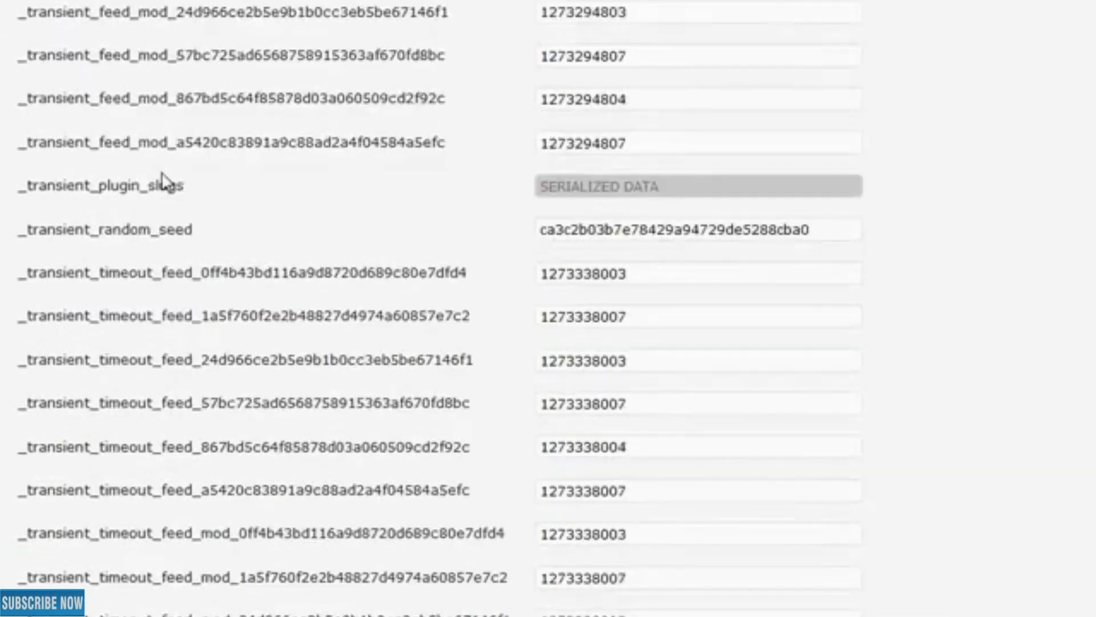
scroll(166, 181, up, 20)
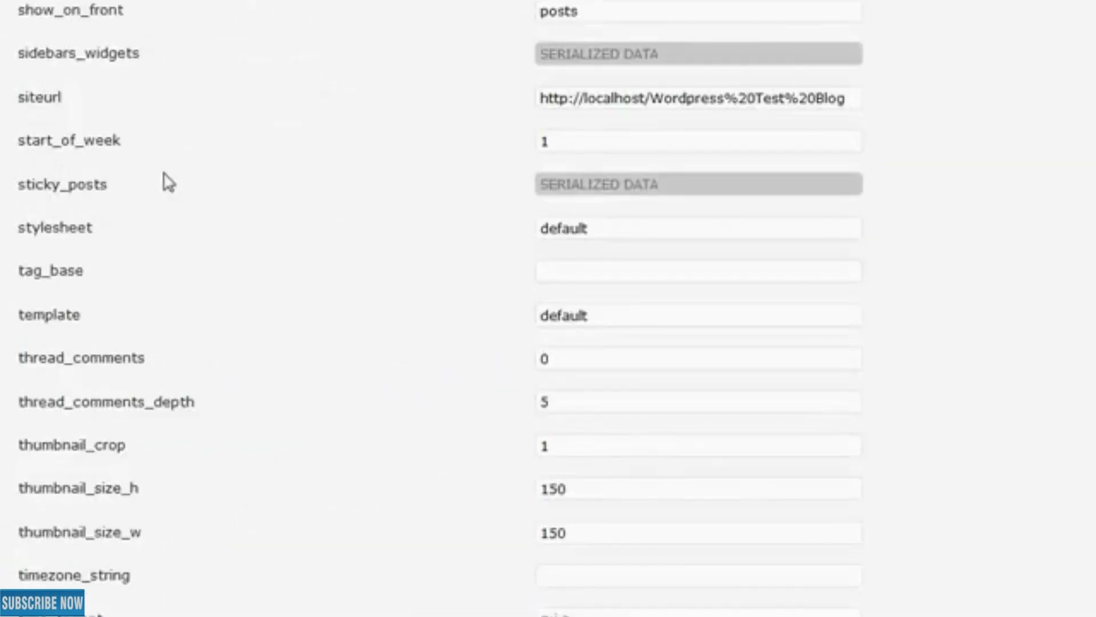
scroll(166, 182, up, 5)
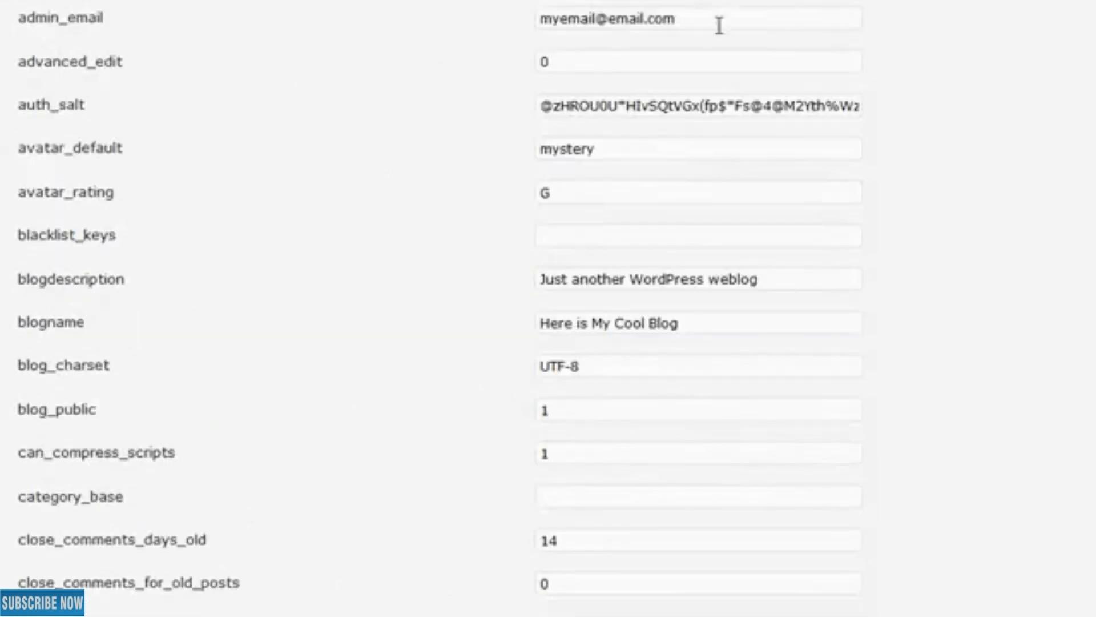
click(744, 22)
click(983, 22)
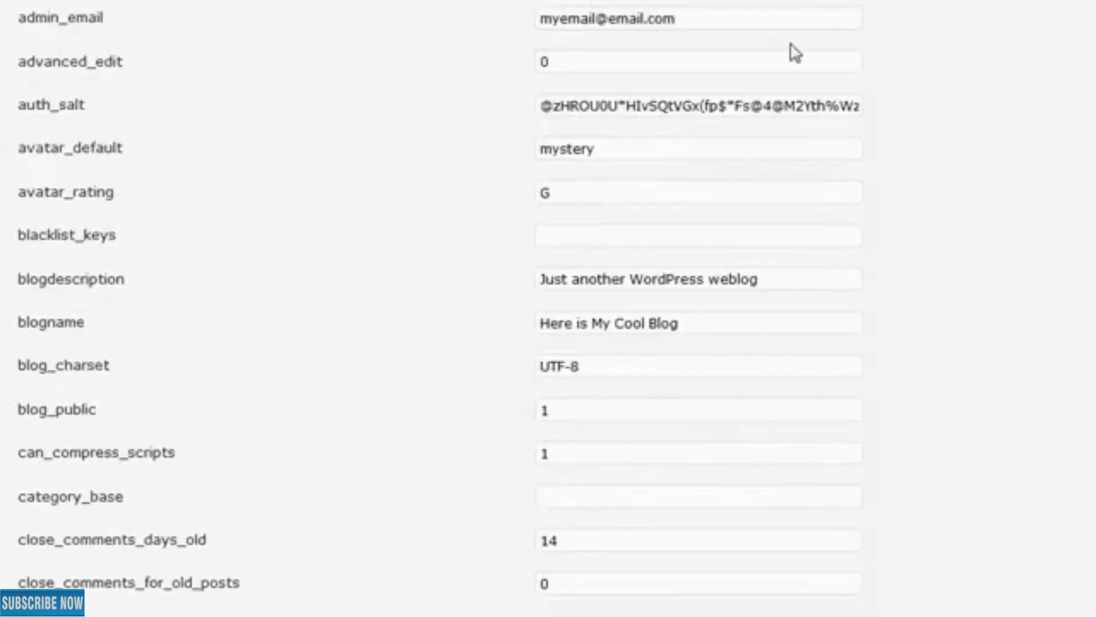